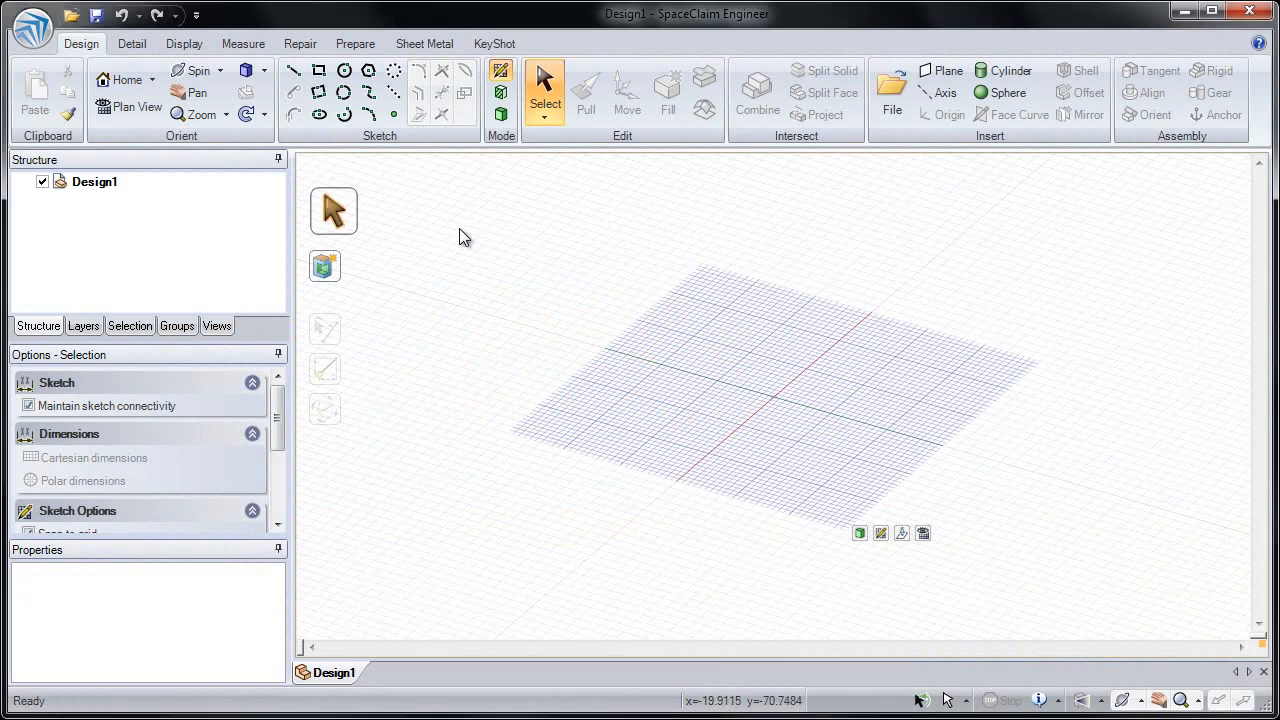
Open Fluid_Flow.scdoc from the VOLUME_EXTRACT folder of Analysis Design Session.
click(71, 16)
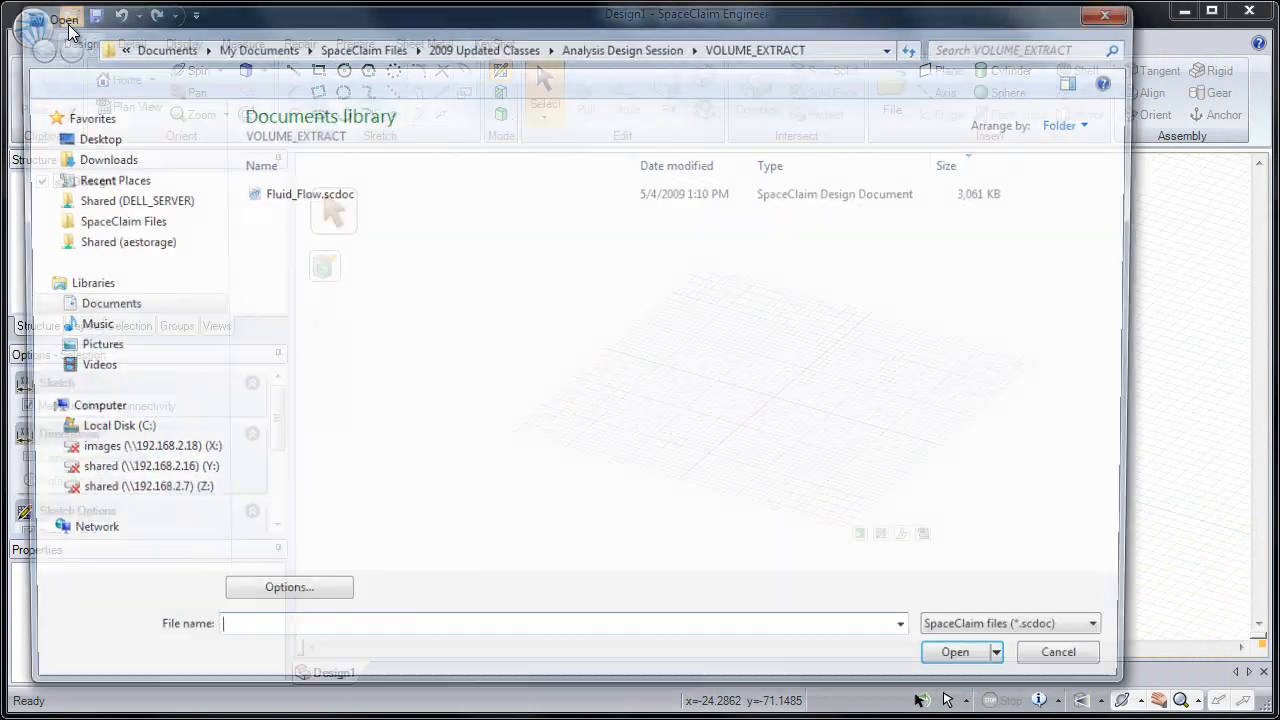
click(584, 45)
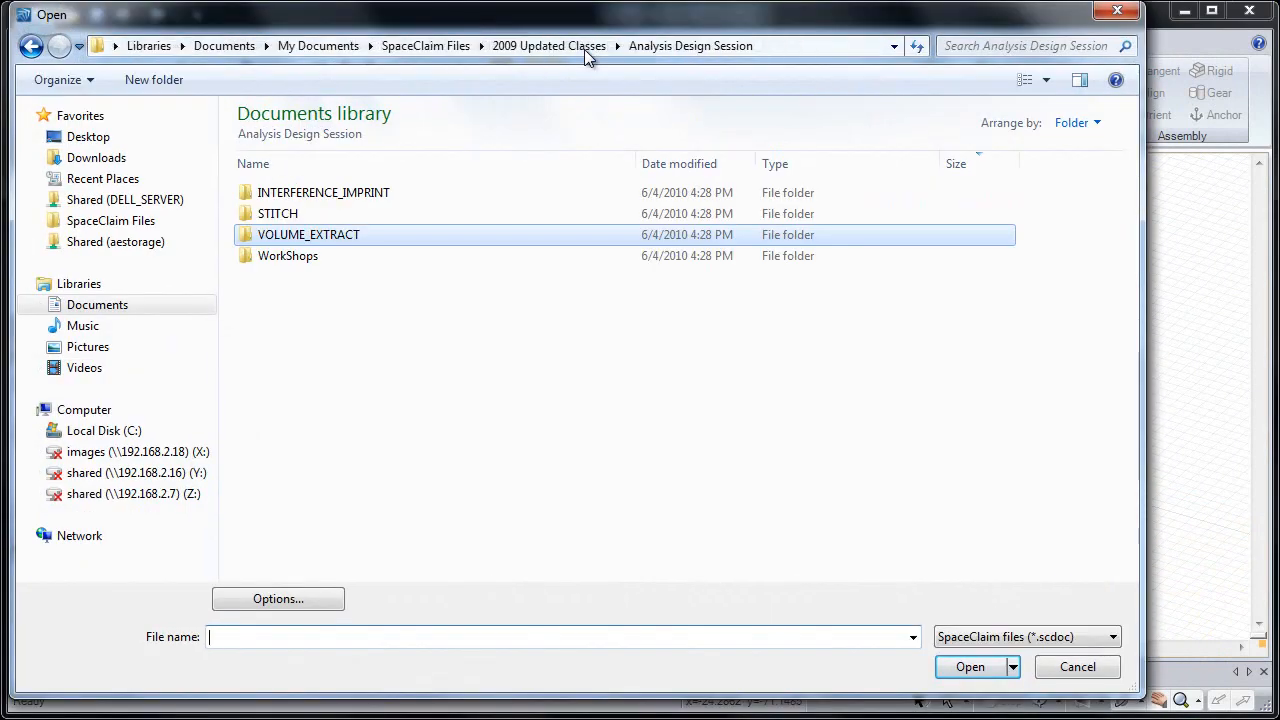
double_click(291, 238)
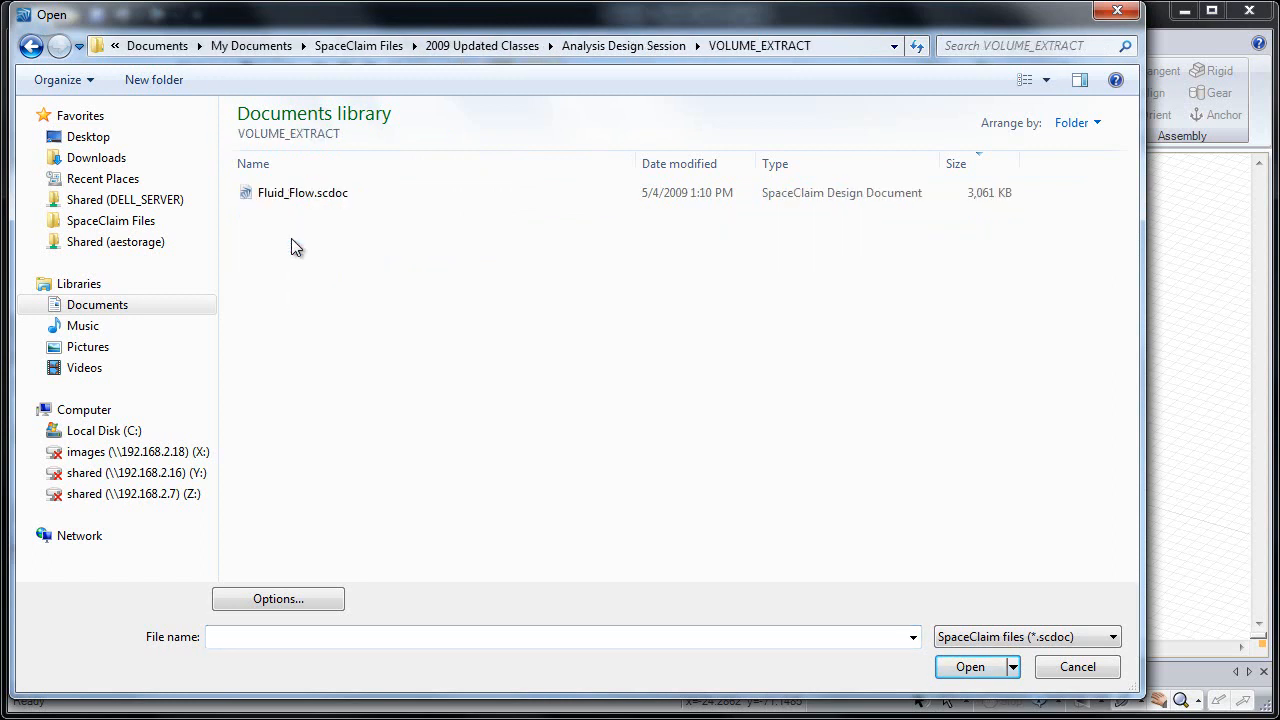
double_click(294, 196)
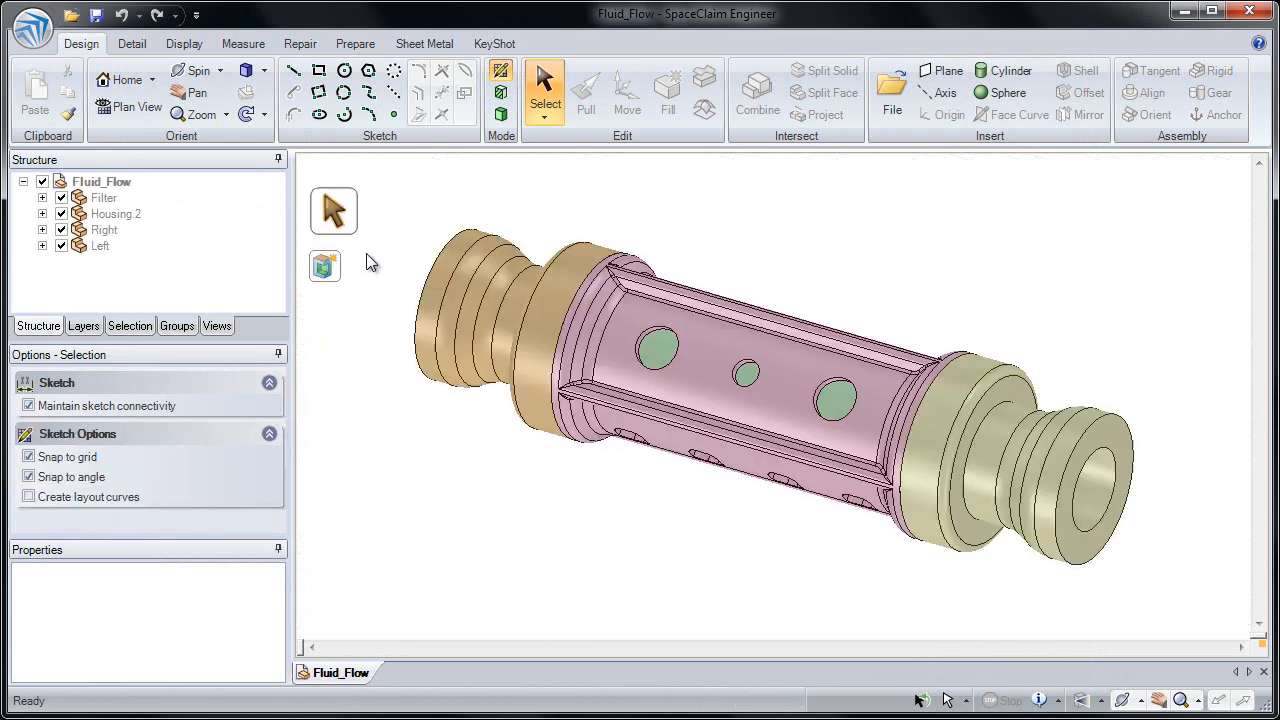
Try to extract the internal fluid volume using the bore edge loops at the open ends of the Left and Right parts.
mouse_move(612, 290)
middle_down()
mouse_move(614, 277)
mouse_move(749, 294)
mouse_move(641, 288)
mouse_move(600, 300)
middle_up()
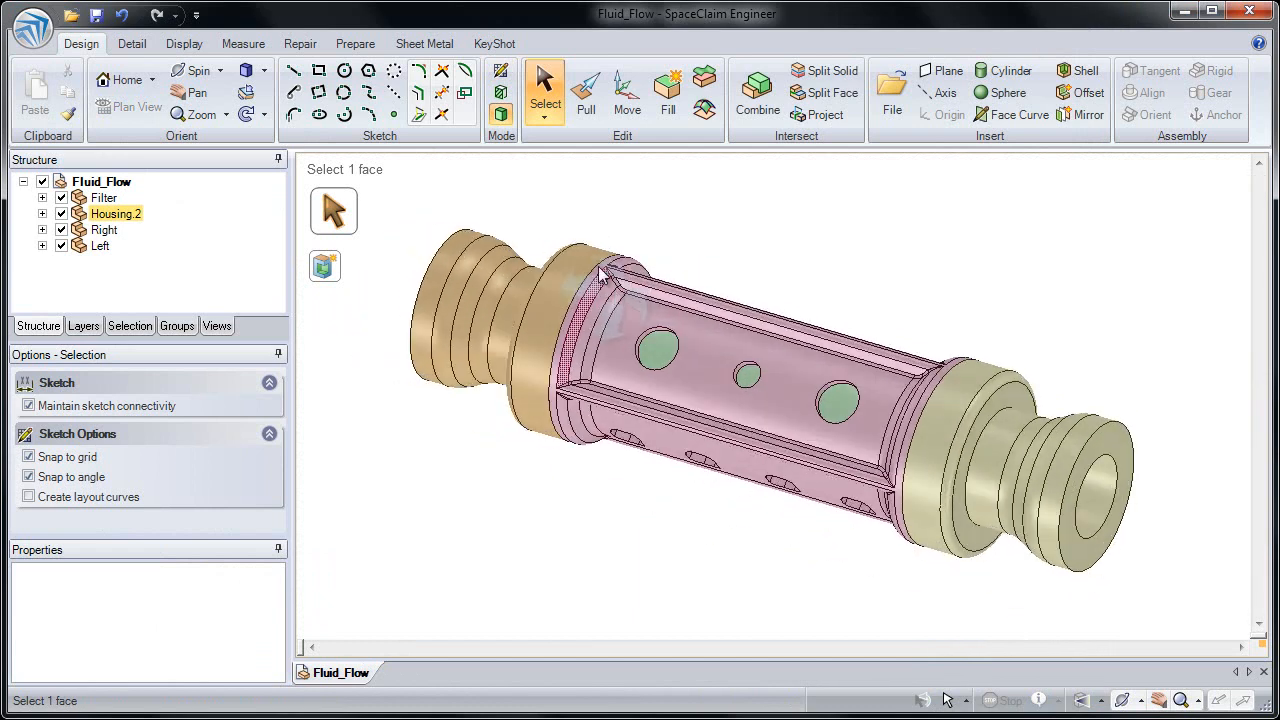
click(355, 44)
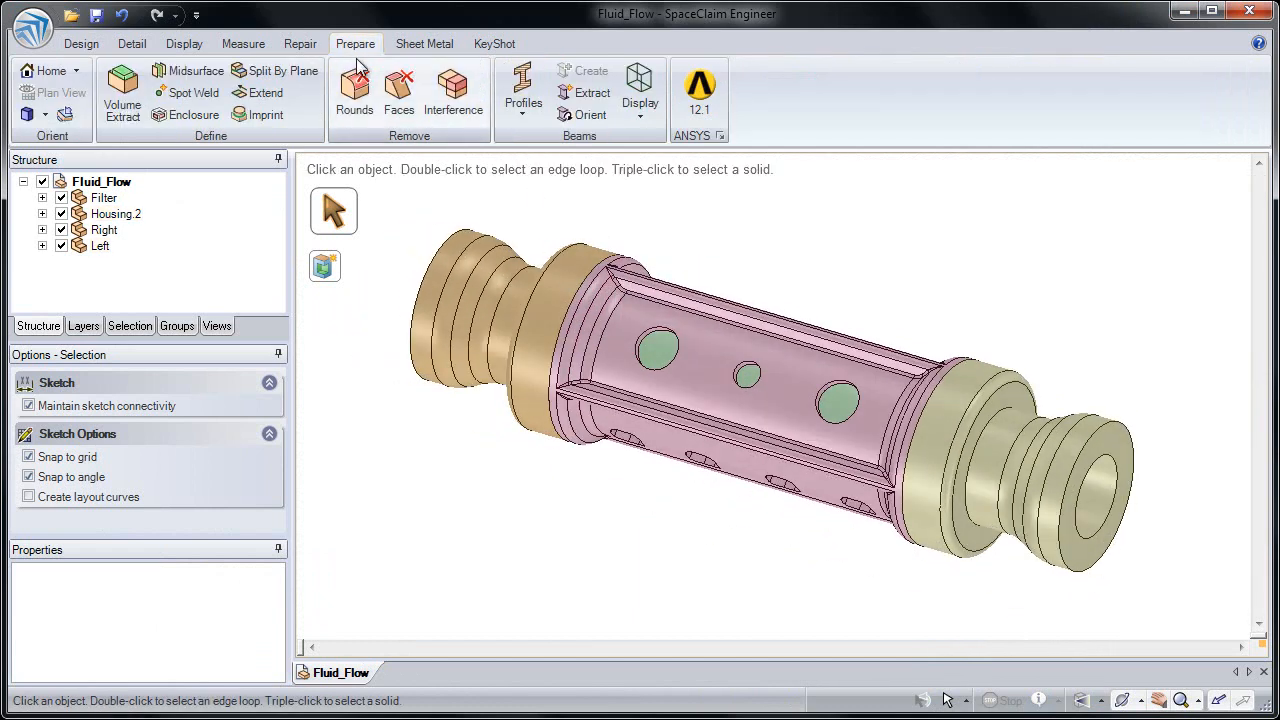
click(120, 106)
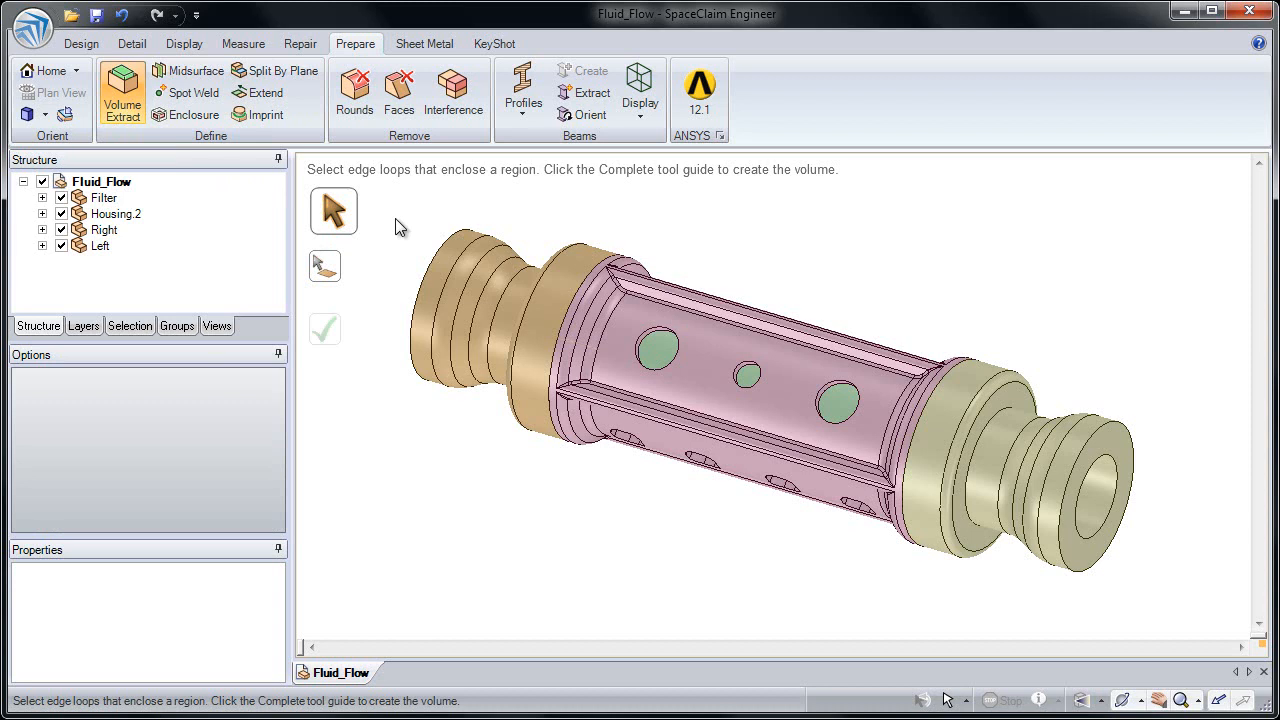
middle_drag(395, 219, 543, 250)
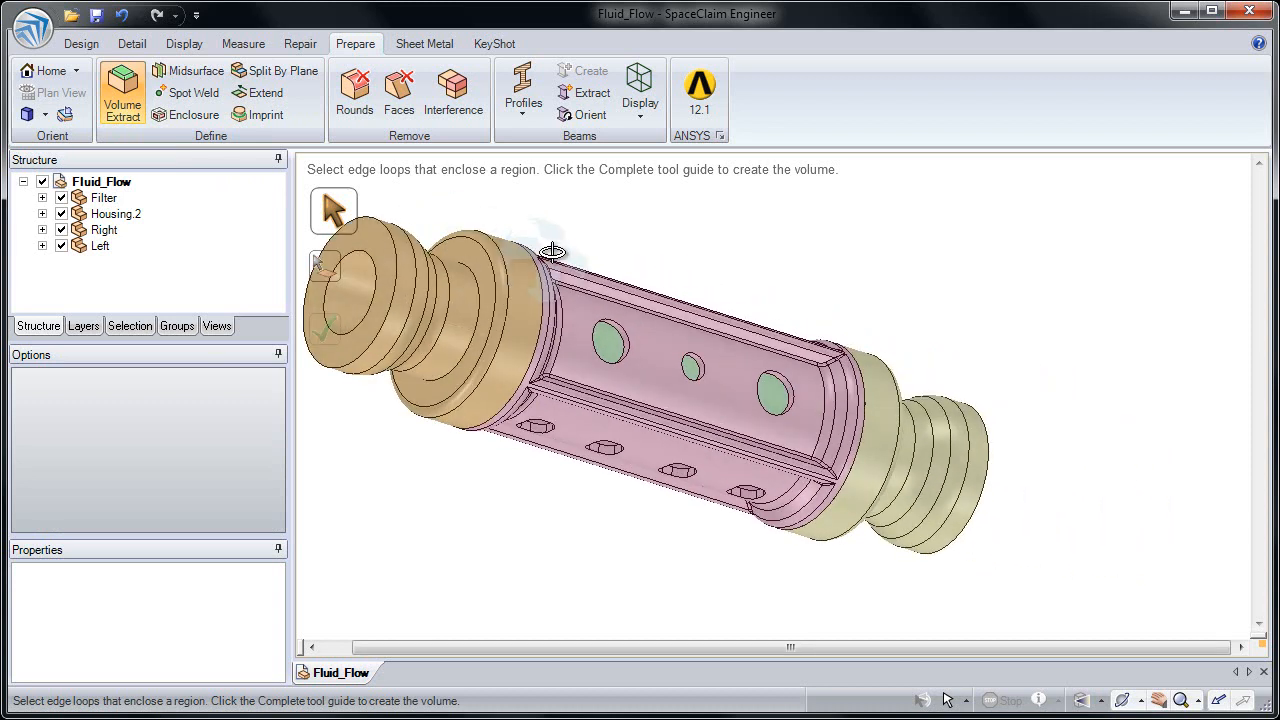
click(370, 263)
middle_drag(370, 263, 504, 314)
click(990, 449)
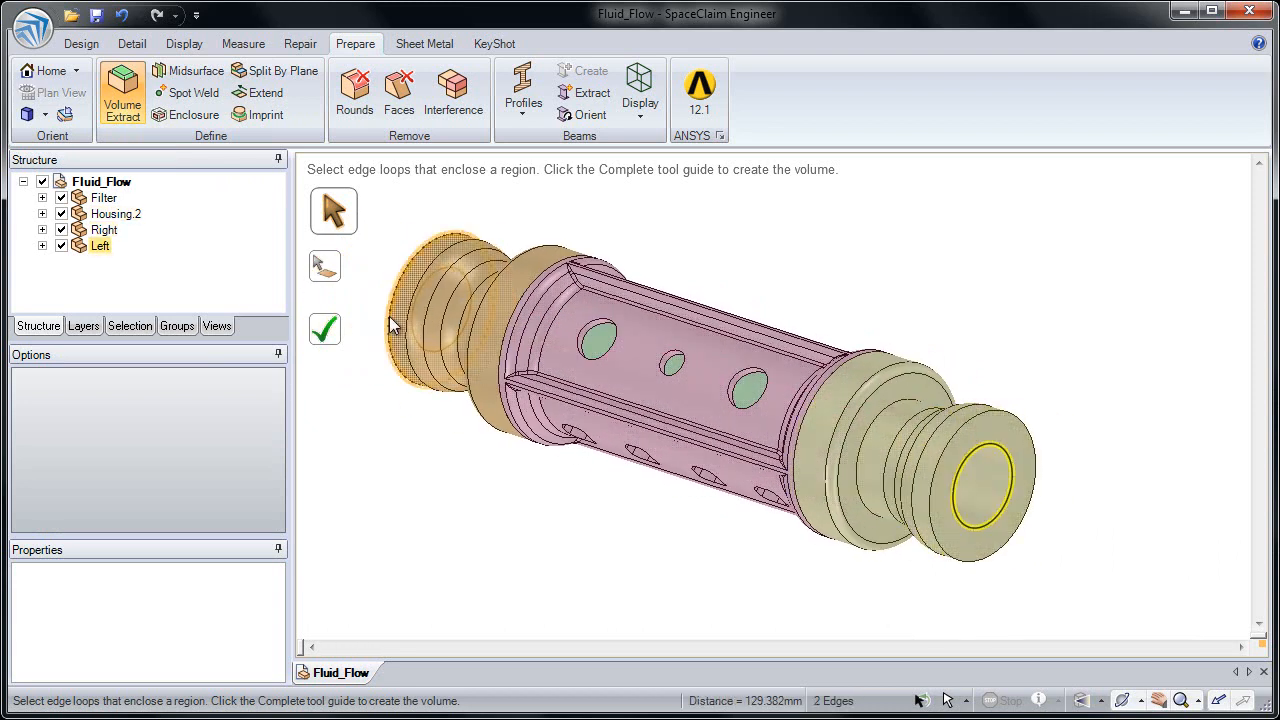
click(331, 340)
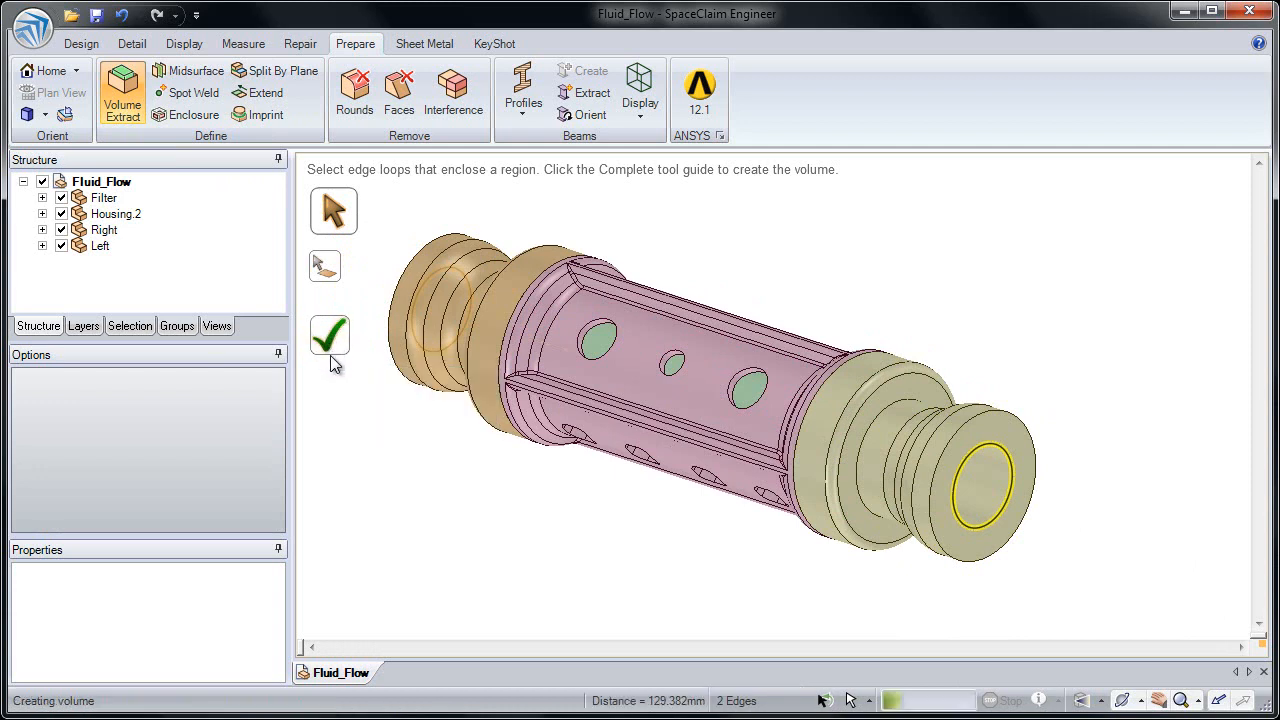
Read the volume extraction message in the status log, then close the log and clear the edge selection.
click(1057, 701)
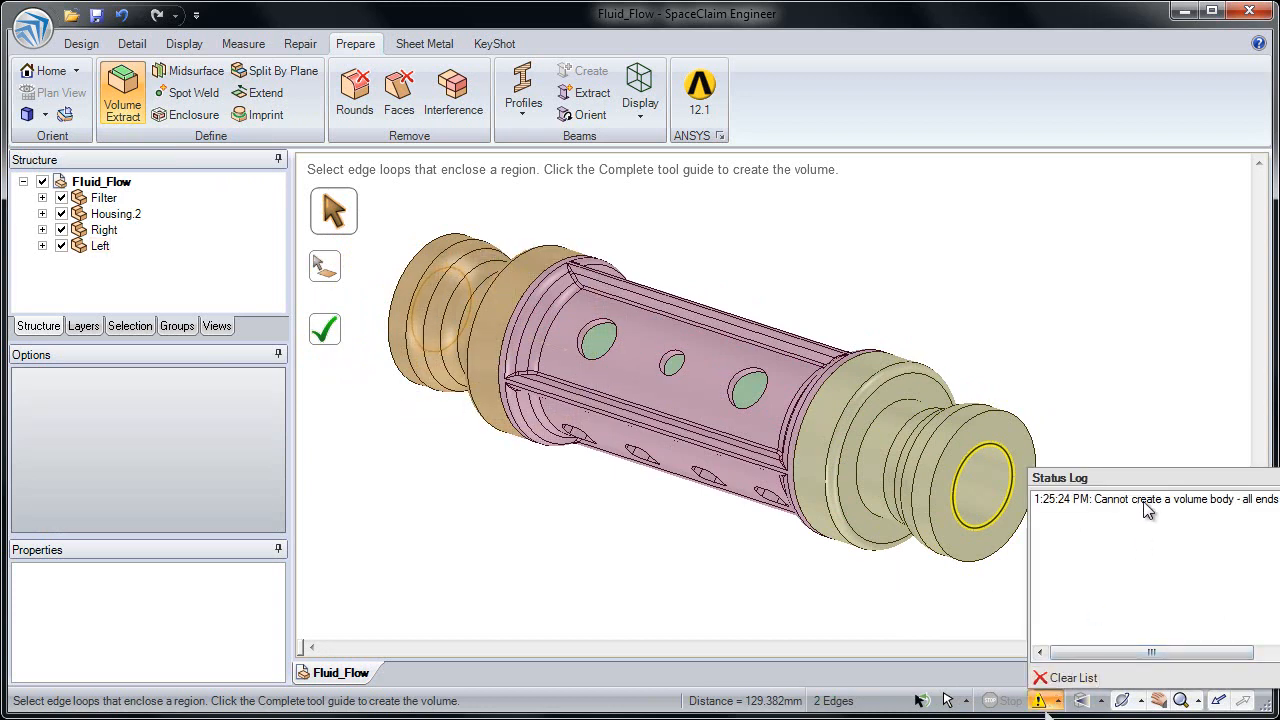
mouse_move(1155, 655)
mouse_down()
mouse_move(1202, 656)
mouse_move(1136, 656)
mouse_up()
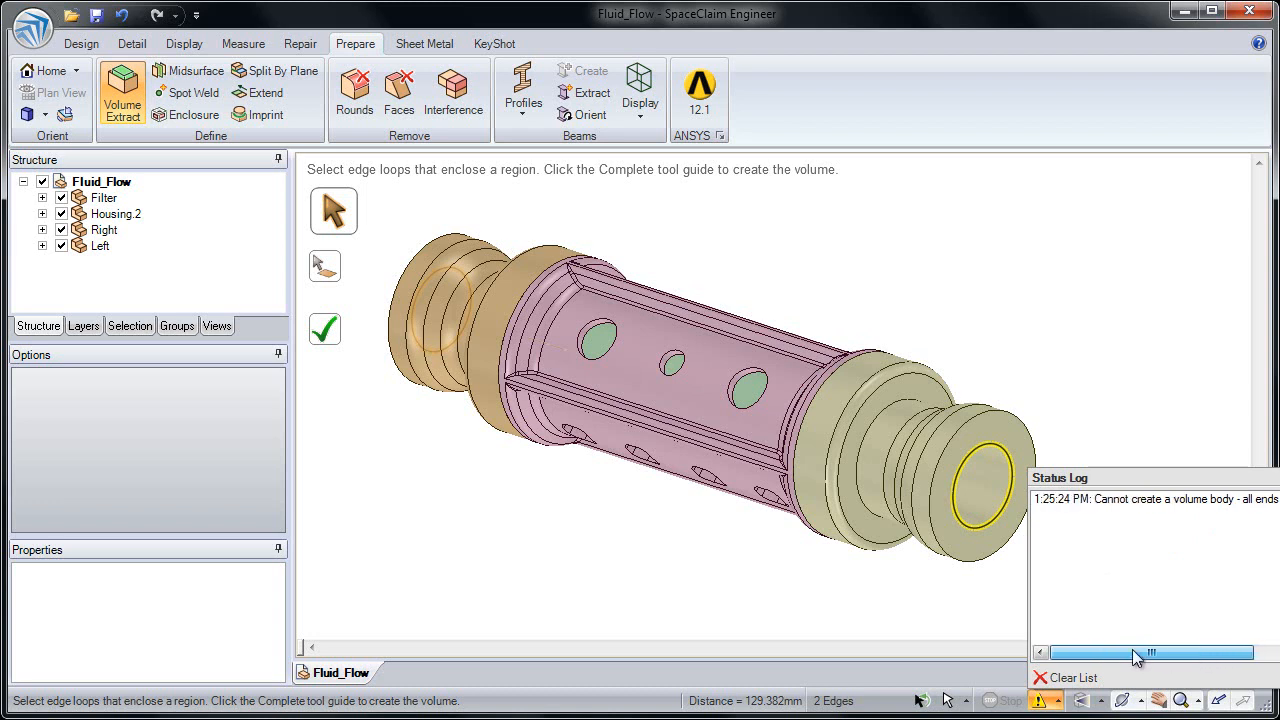
click(704, 548)
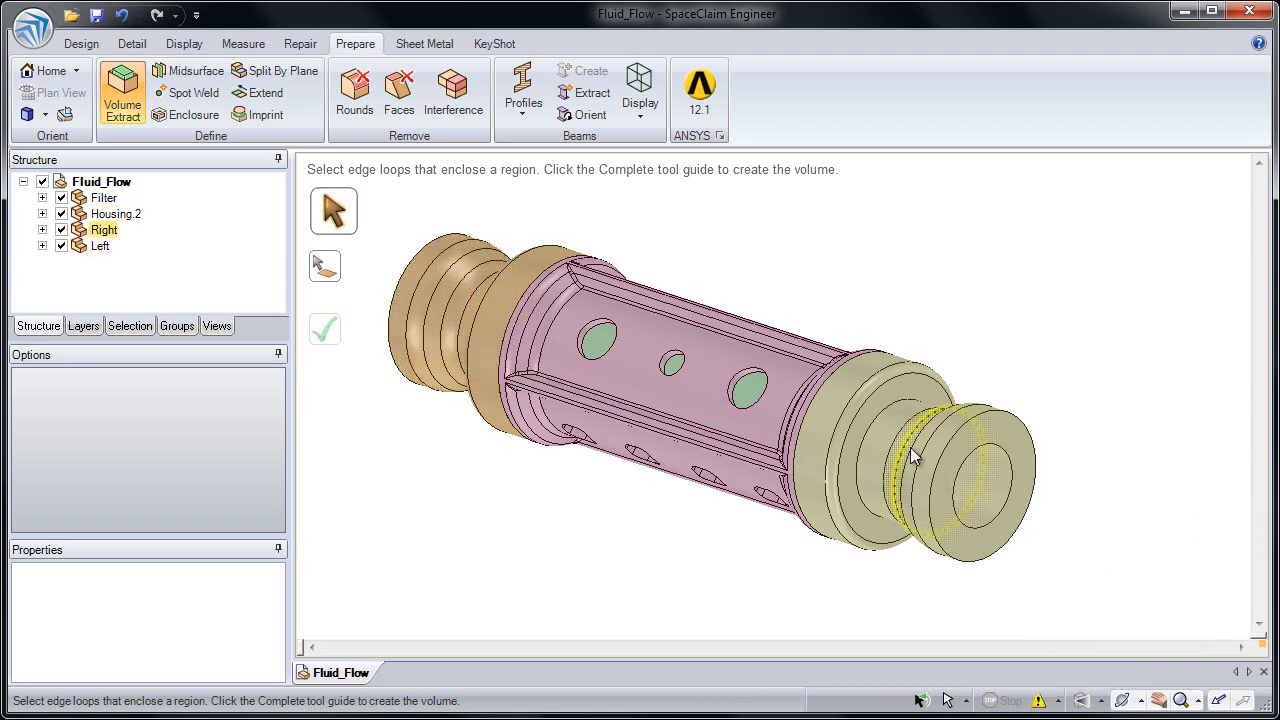
Section the assembly lengthwise through the bore axis of the Left part.
middle_drag(593, 386, 800, 455)
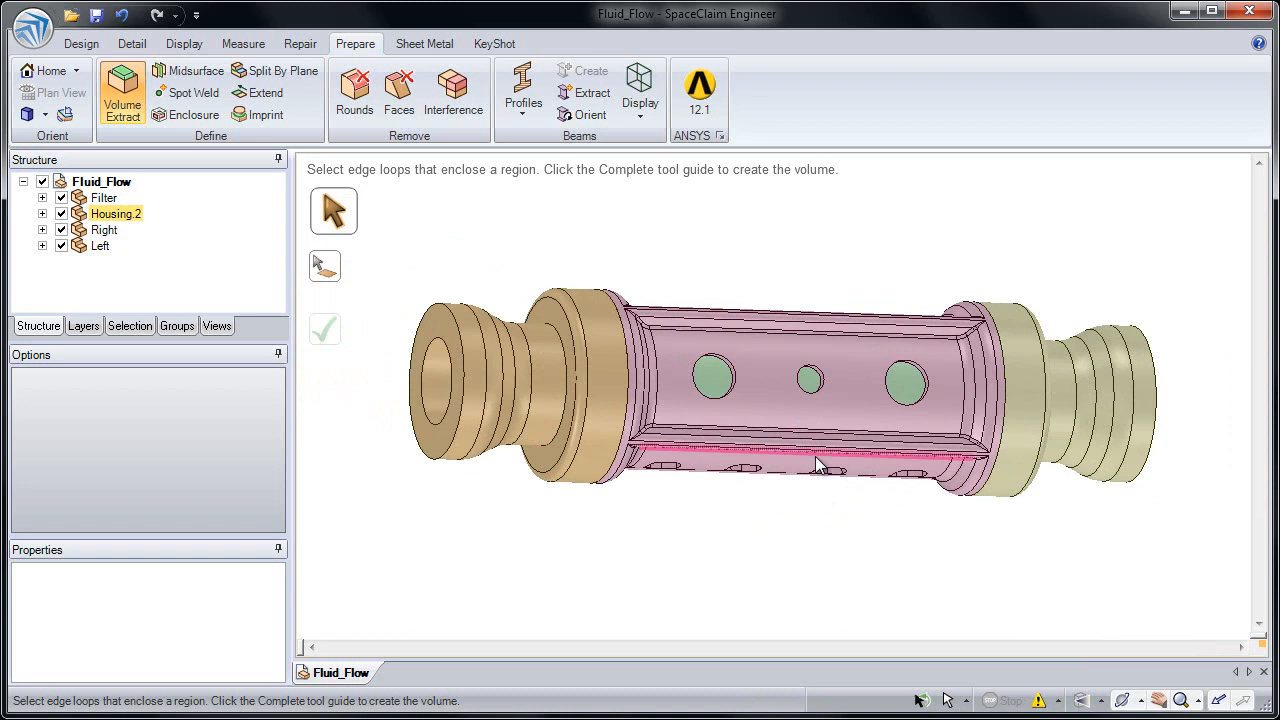
click(88, 50)
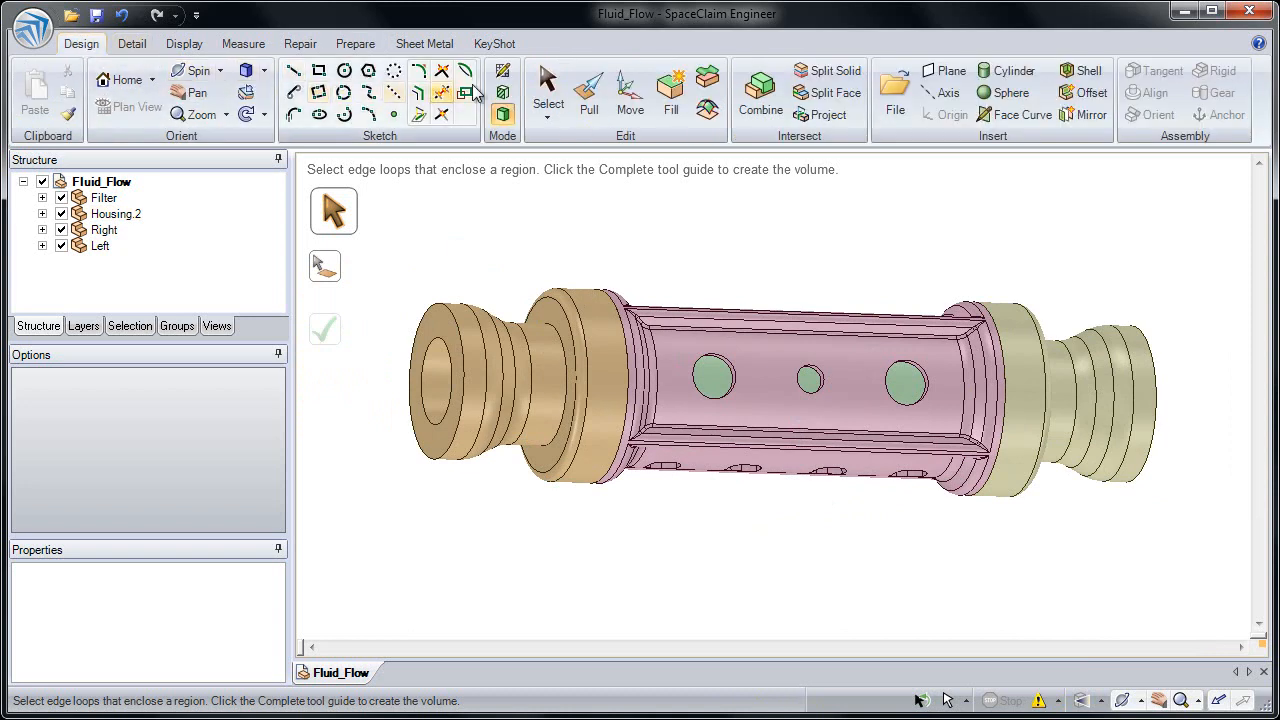
click(548, 95)
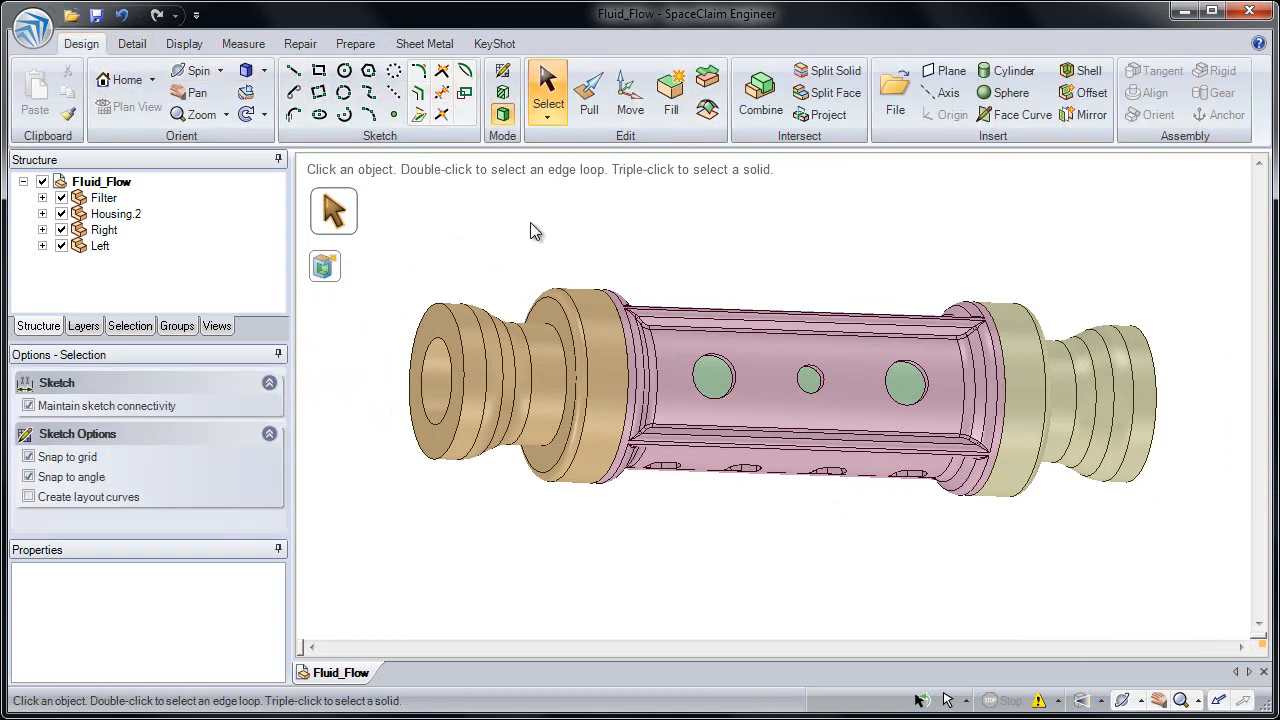
click(428, 378)
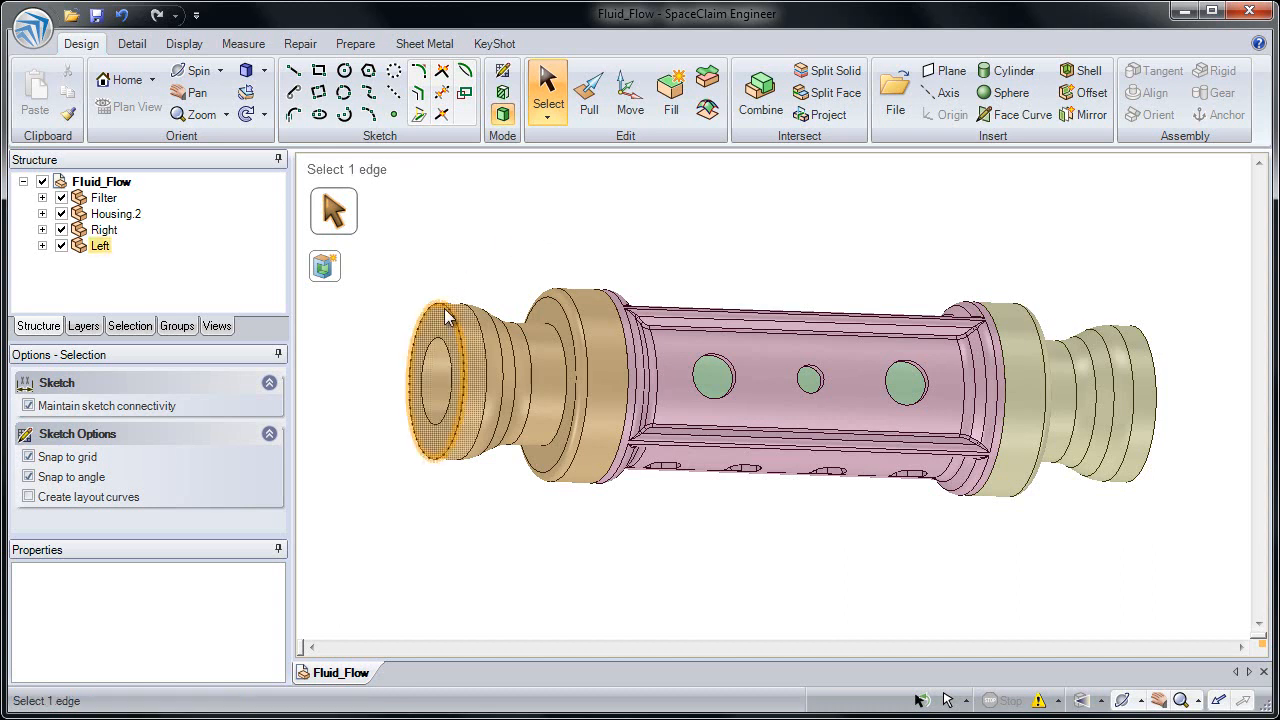
click(436, 385)
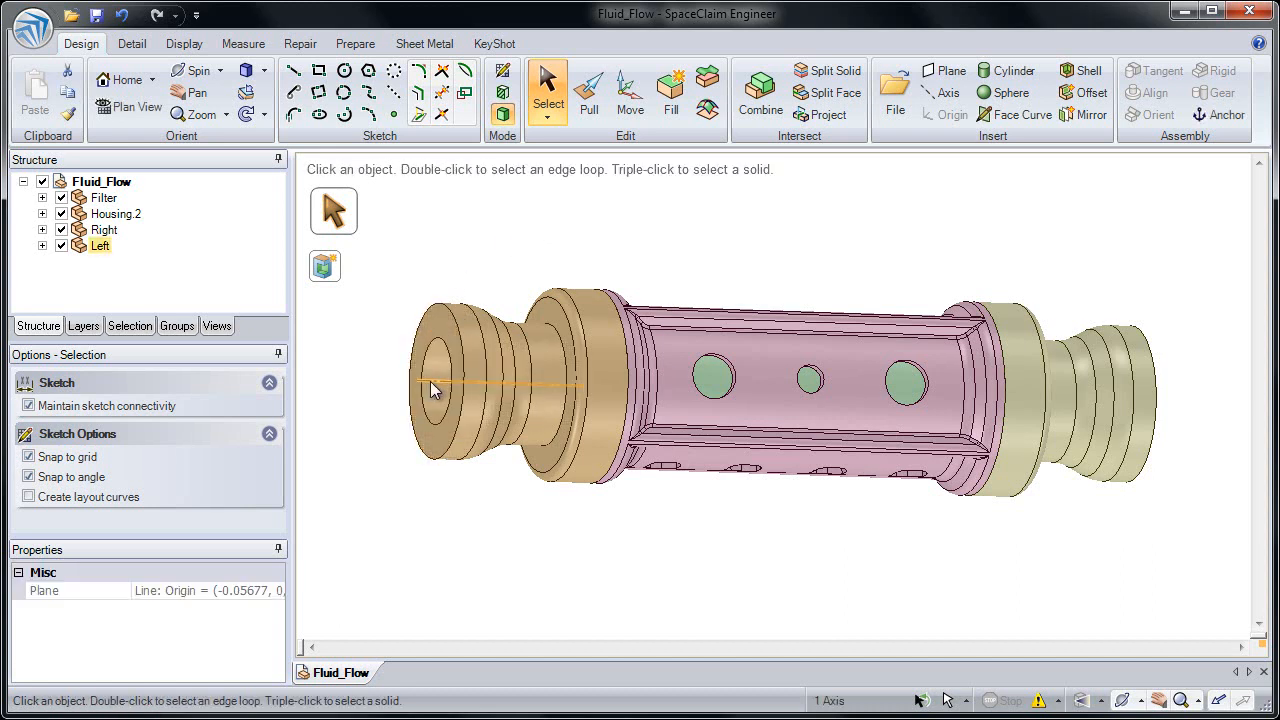
click(503, 96)
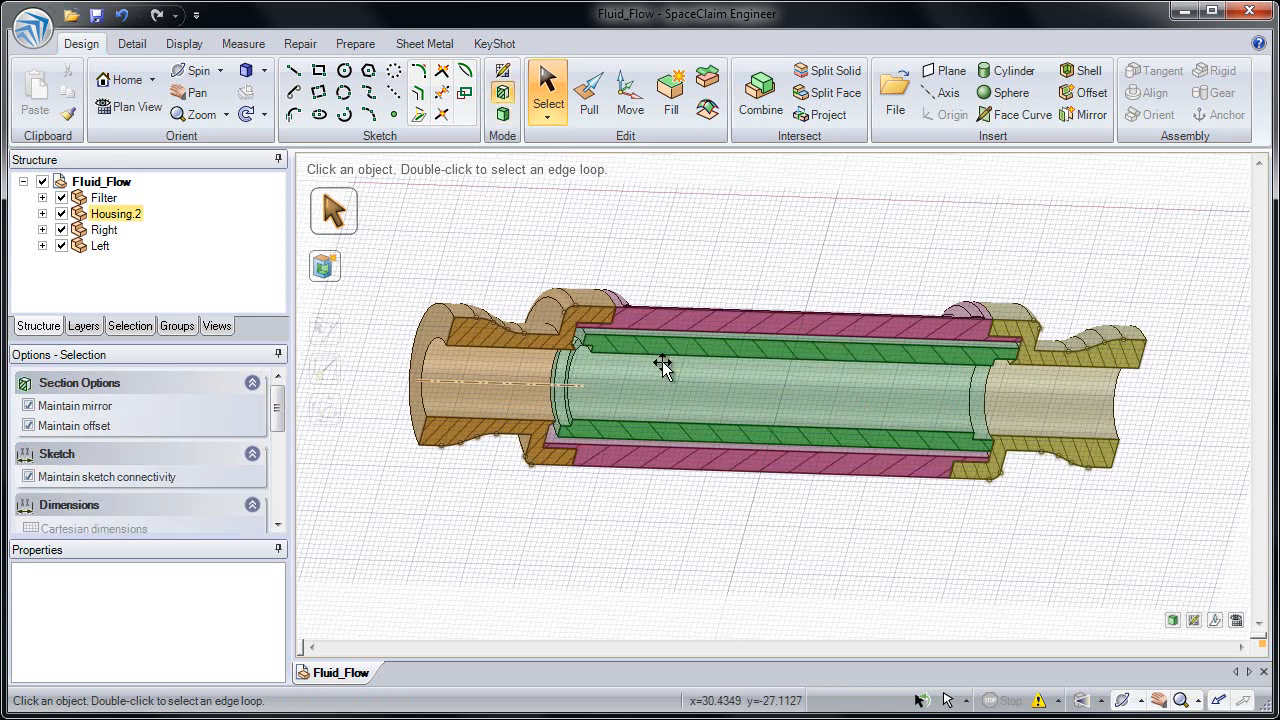
Pull the Filter's annular end face up to the facing inner face of the Left part, closing the gap between them.
middle_drag(657, 363, 557, 365)
scroll(600, 343, up, 1)
scroll(434, 355, up, 3)
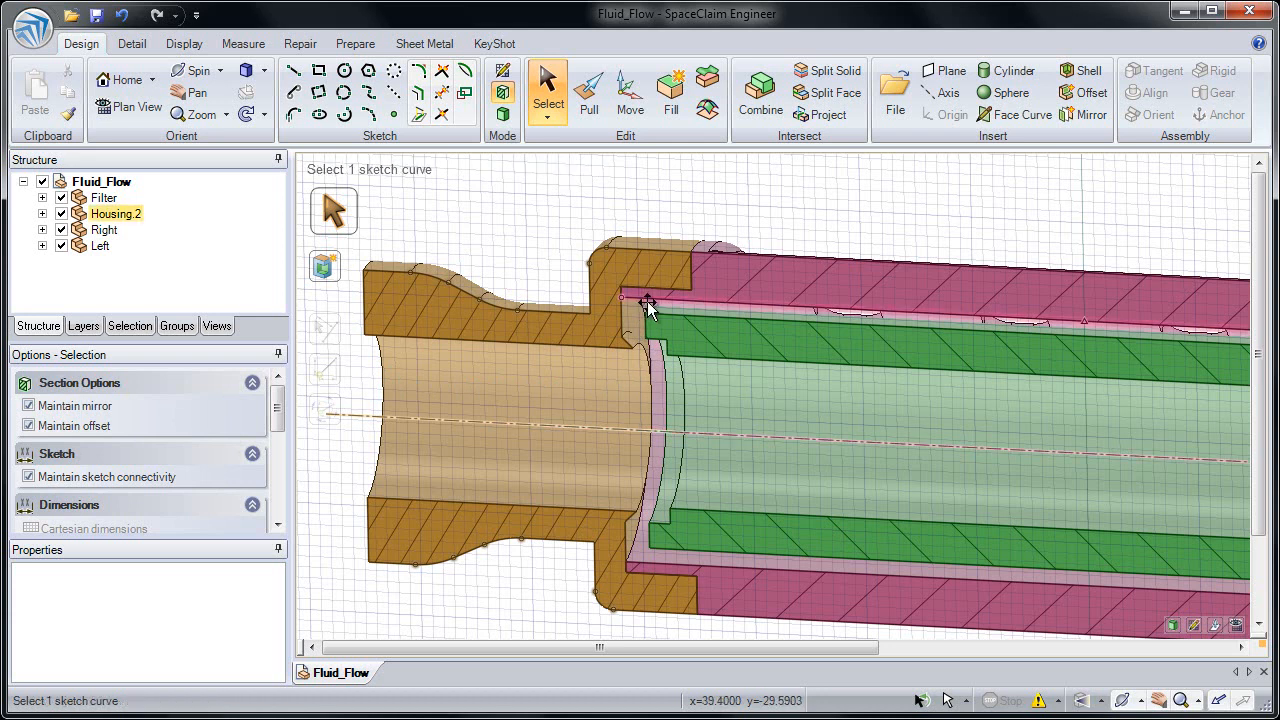
middle_drag(856, 310, 860, 303)
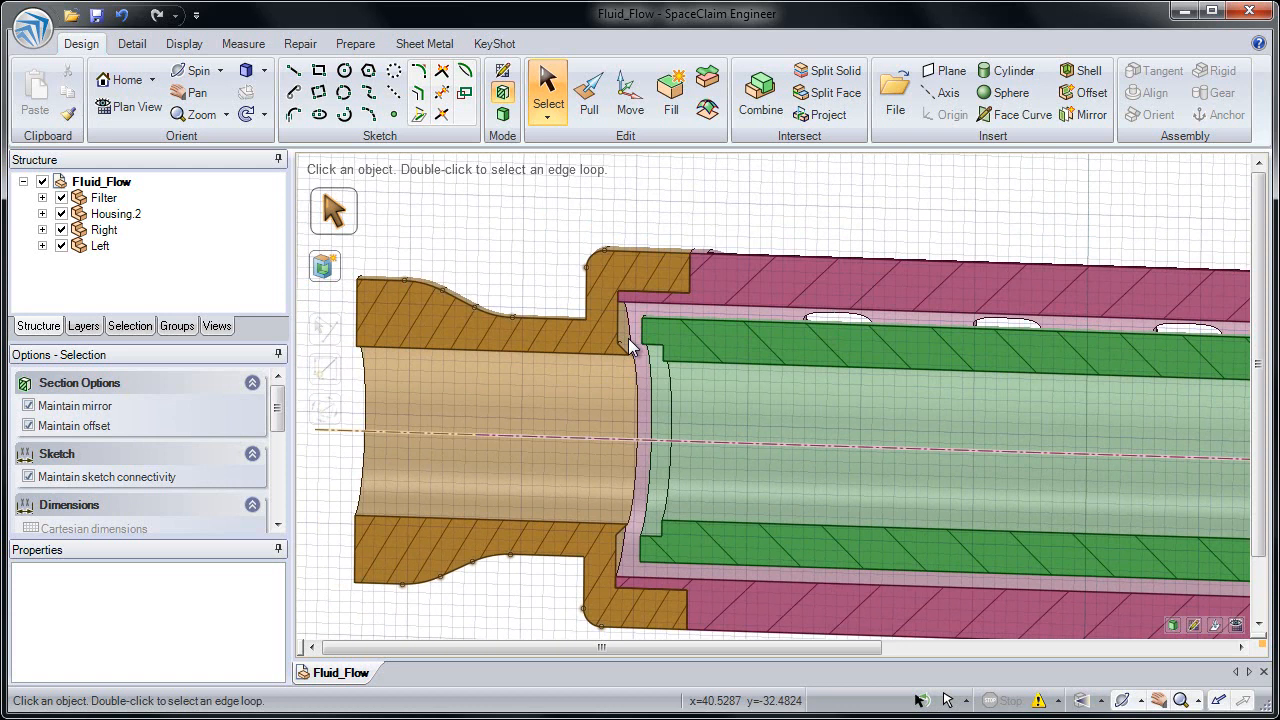
click(588, 100)
click(645, 333)
scroll(645, 333, up, 3)
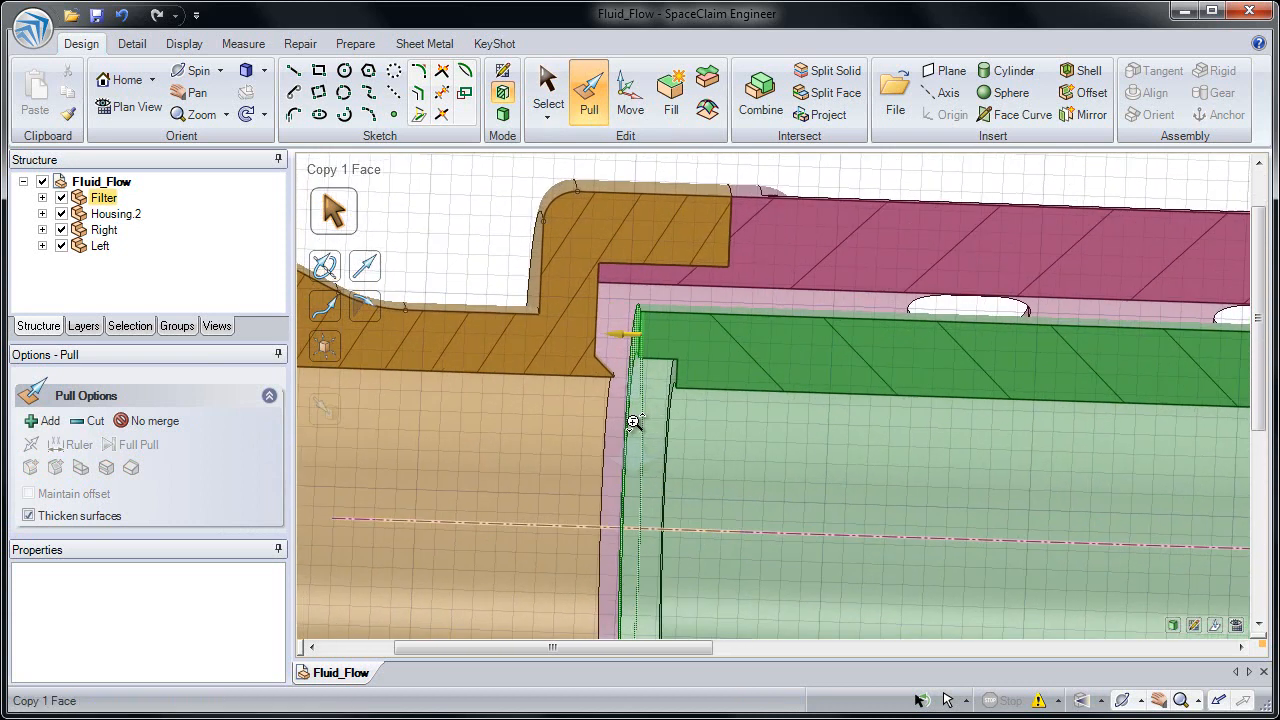
middle_drag(638, 333, 645, 337)
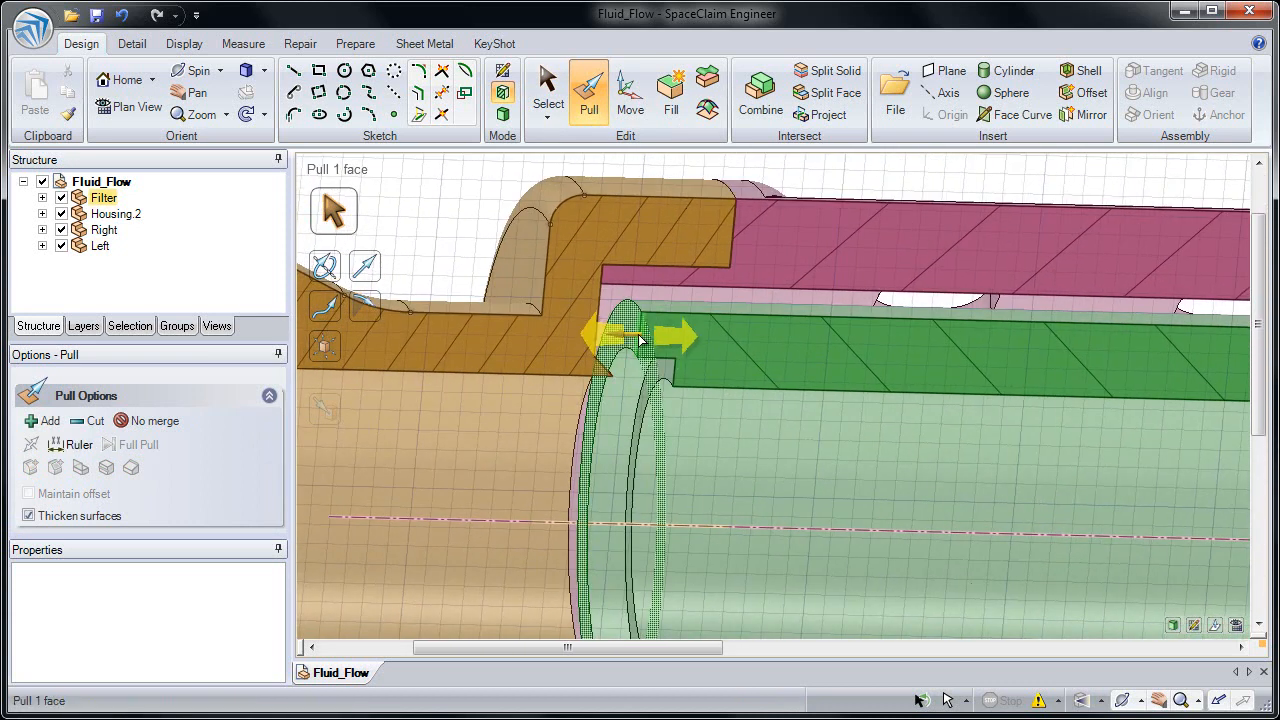
click(627, 337)
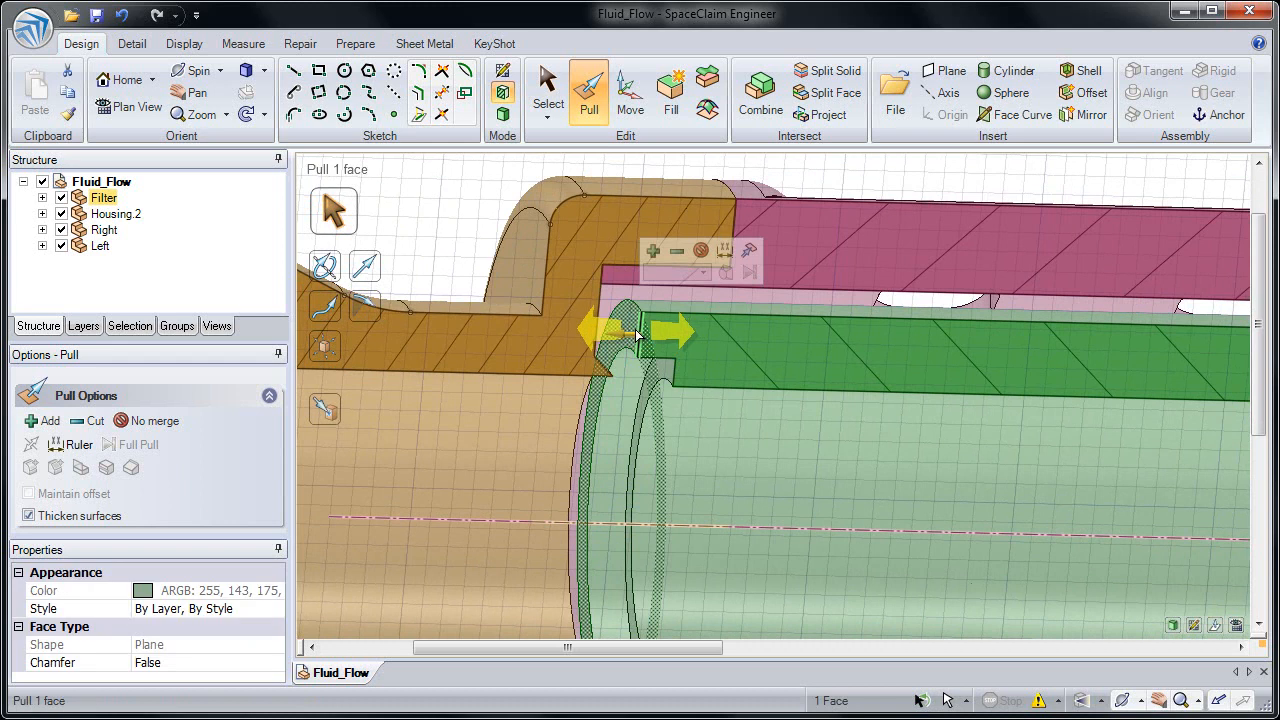
drag(591, 334, 337, 420)
click(337, 420)
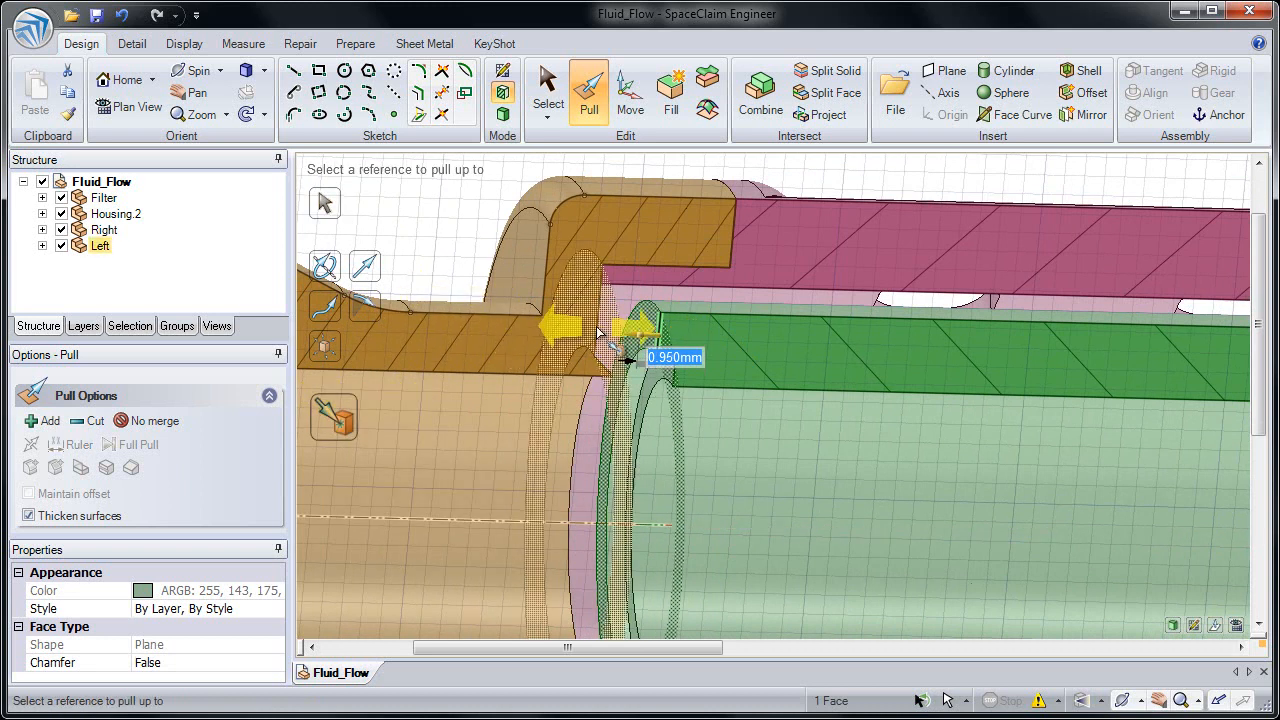
click(598, 333)
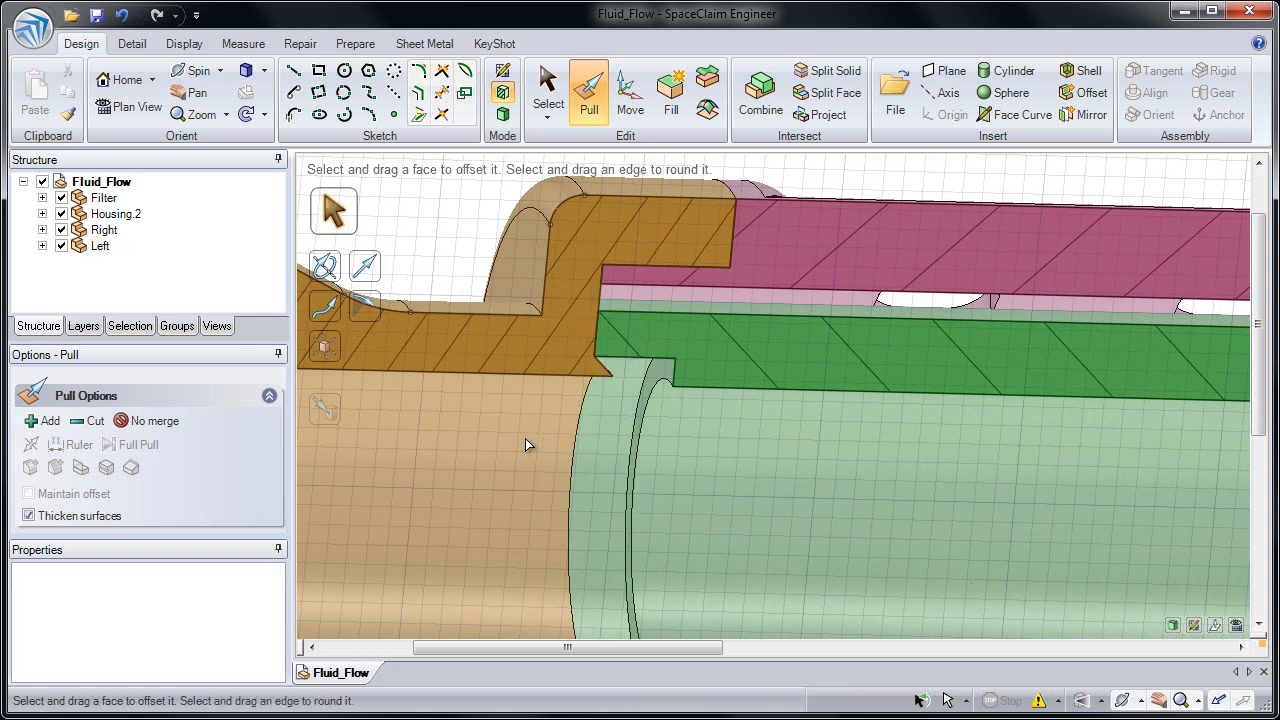
Leave the section view and return to 3D mode with the whole assembly in view.
ctrl+middle_drag(552, 452, 545, 274)
ctrl+middle_drag(519, 400, 516, 344)
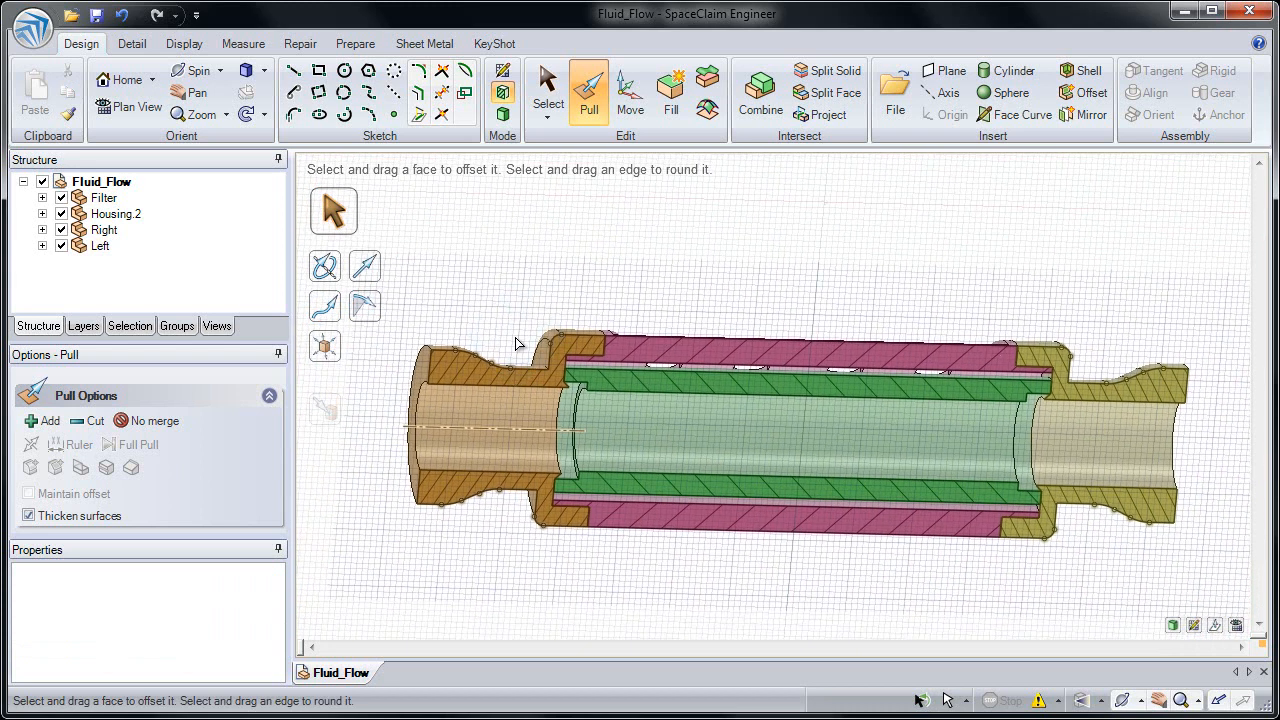
click(502, 113)
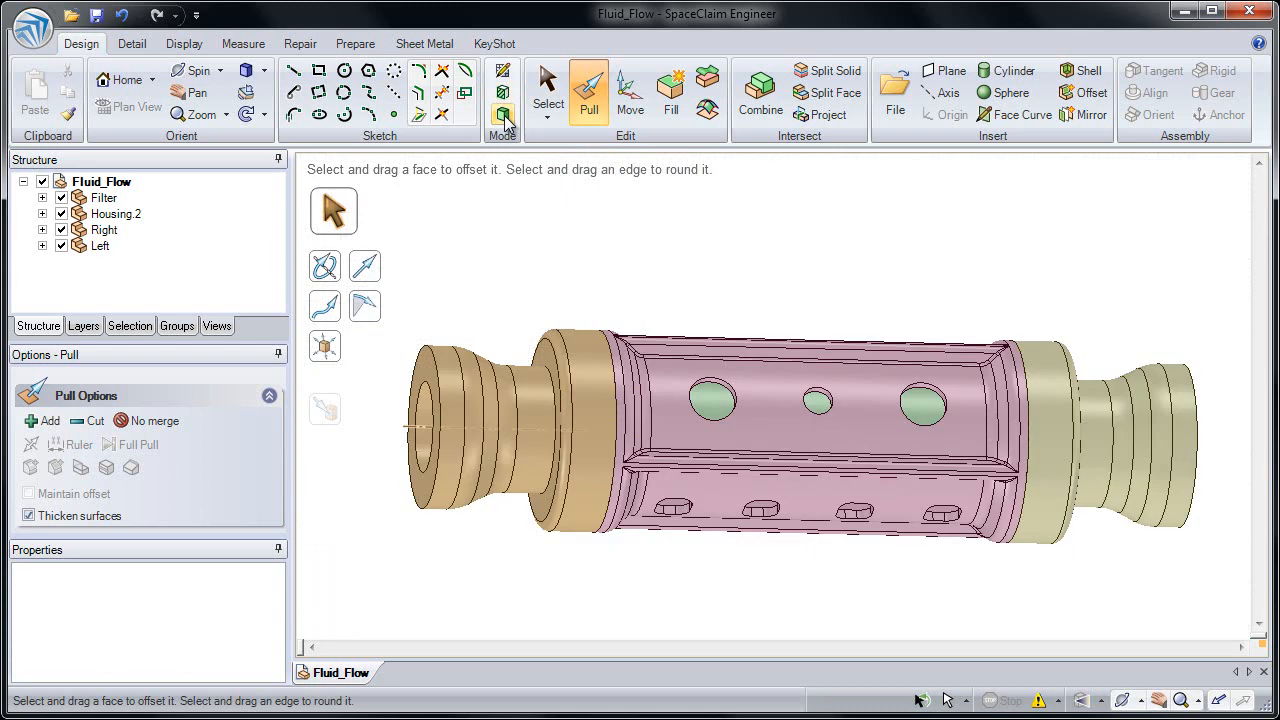
Extract the internal fluid volume using the bore edge loops at the open ends of the Left and Right parts.
click(356, 44)
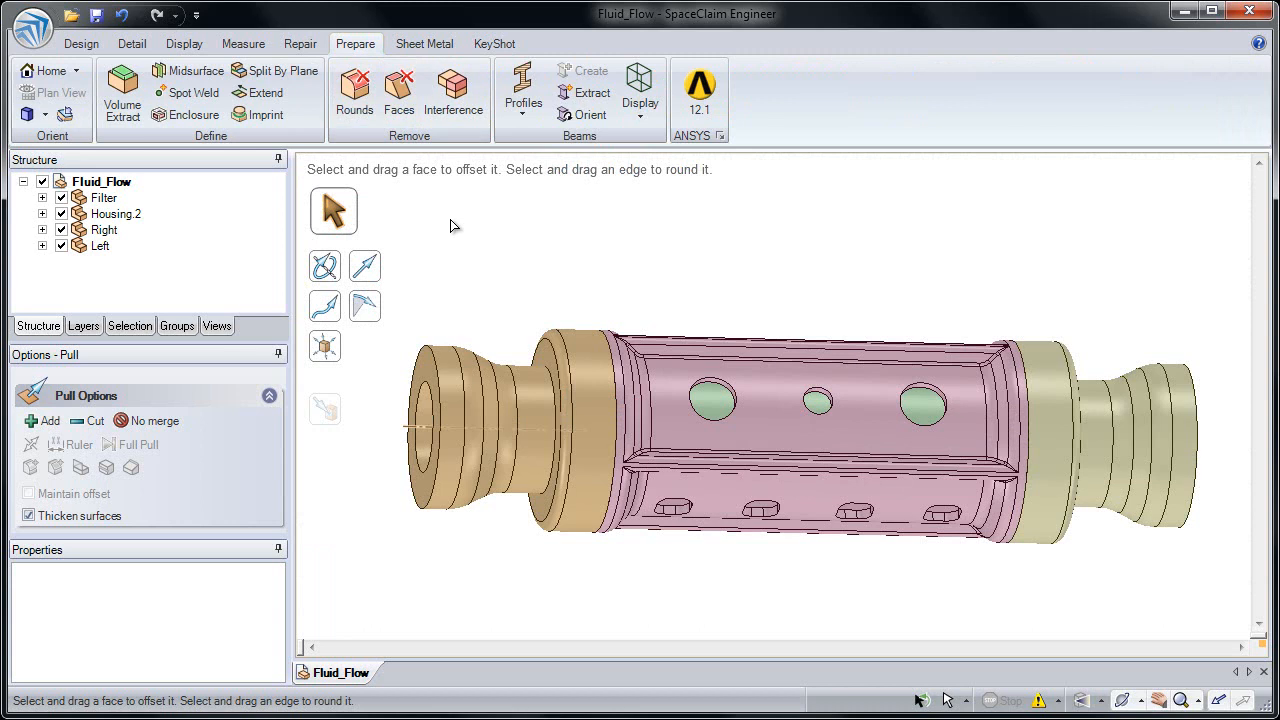
click(123, 92)
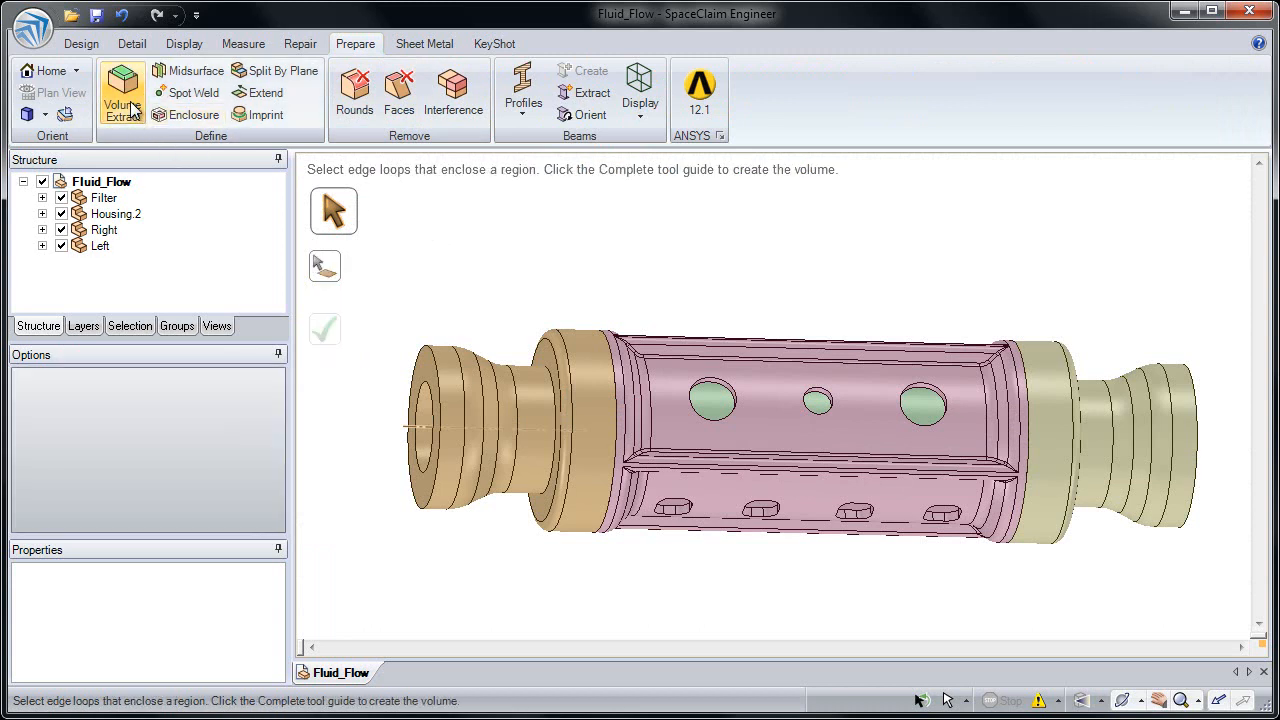
click(423, 393)
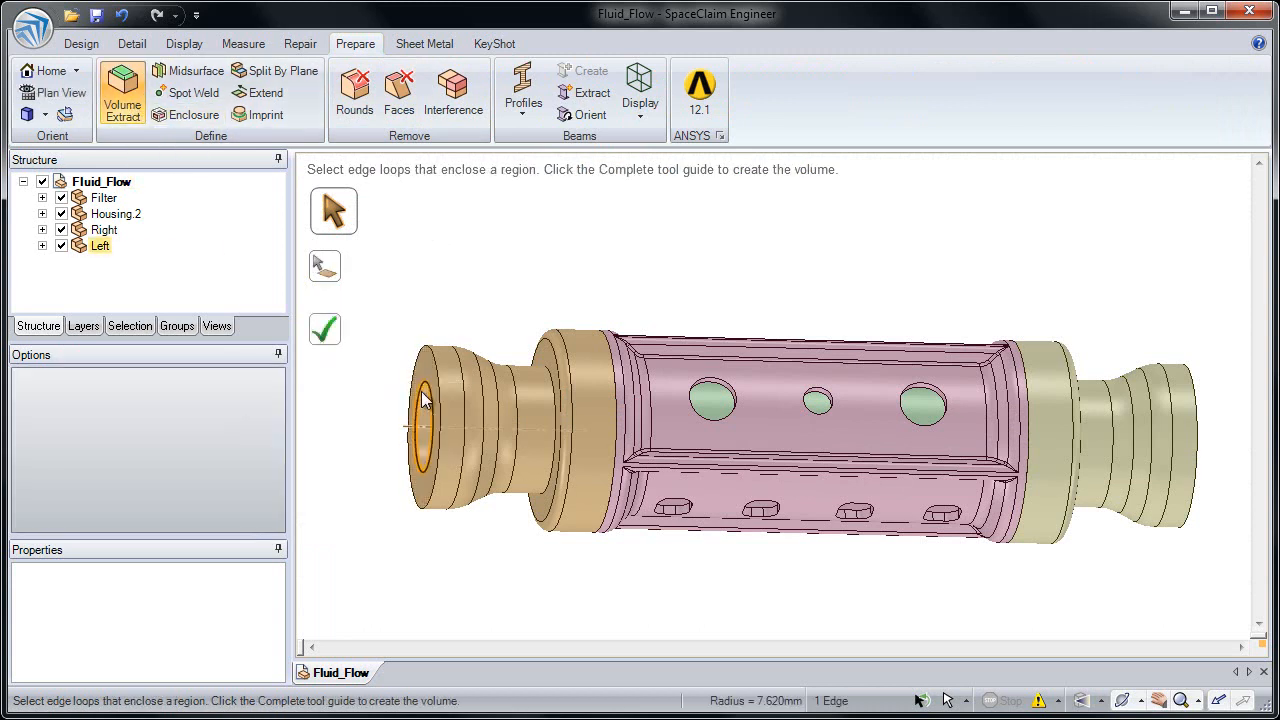
mouse_move(1100, 450)
middle_down()
mouse_move(1113, 459)
mouse_move(1088, 457)
middle_up()
click(1213, 426)
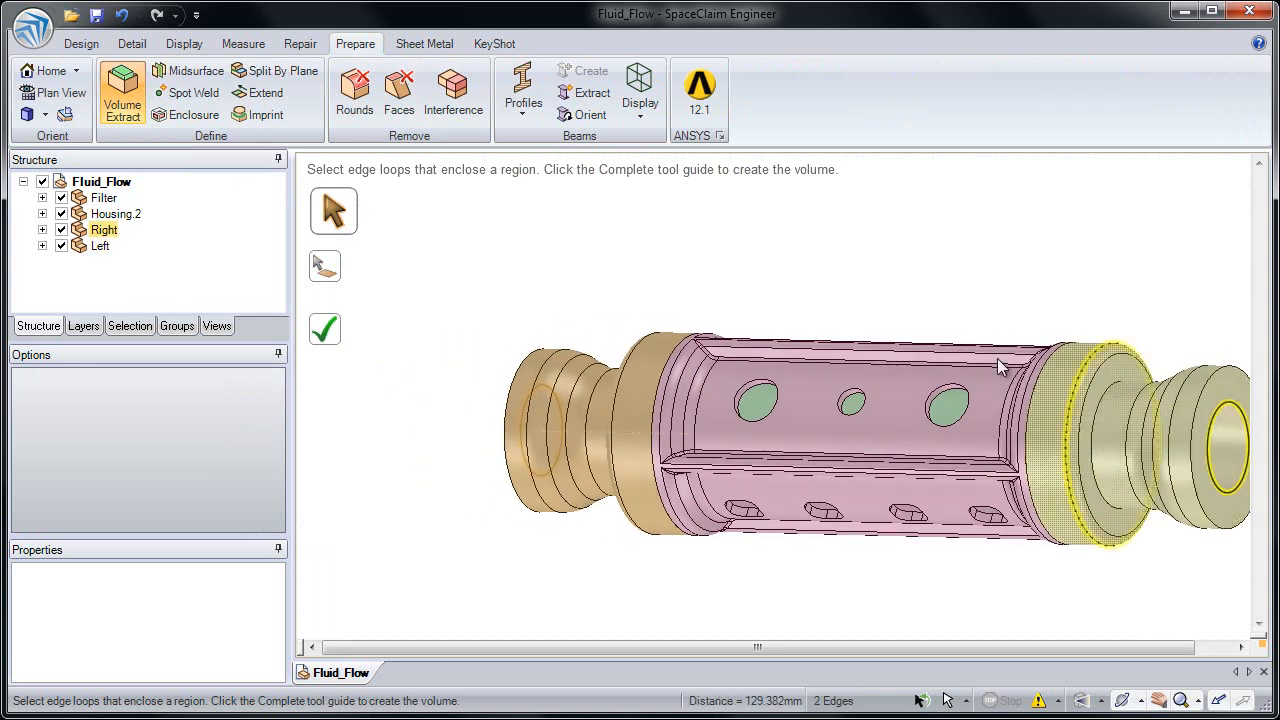
click(340, 338)
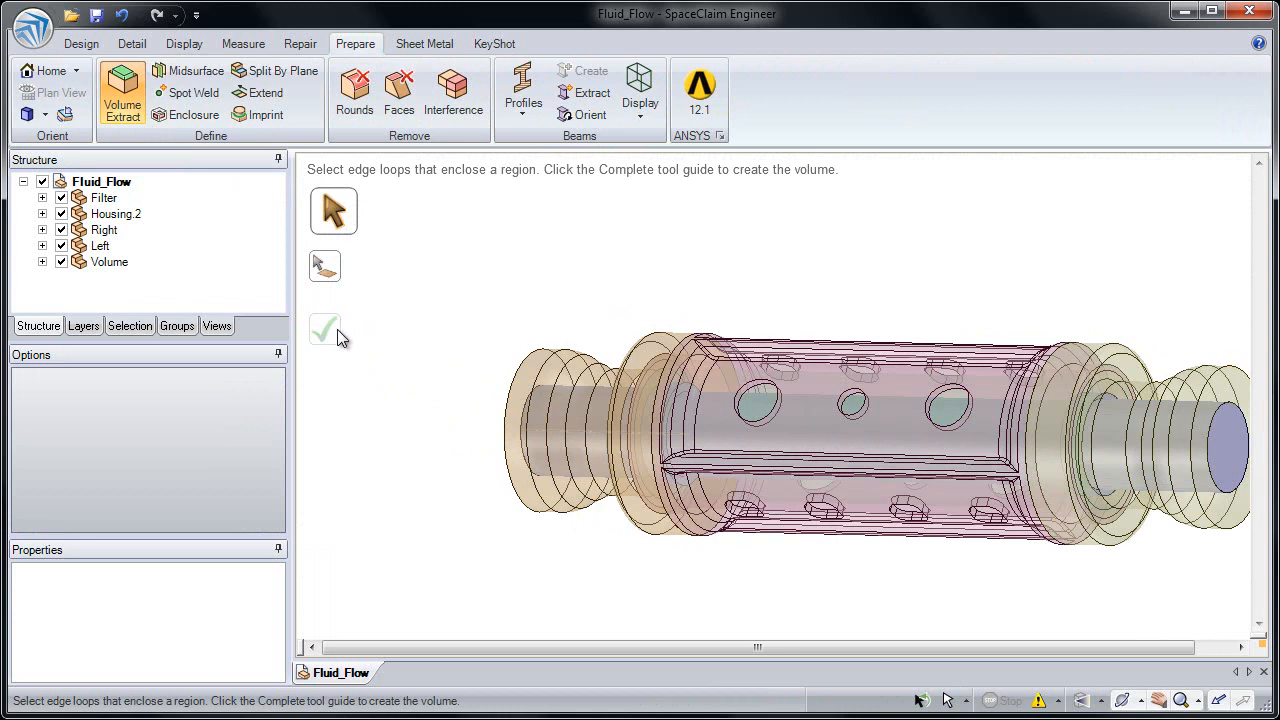
Lengthen the Right part by pulling its outer annular end face outward along the assembly axis.
middle_drag(590, 420, 659, 426)
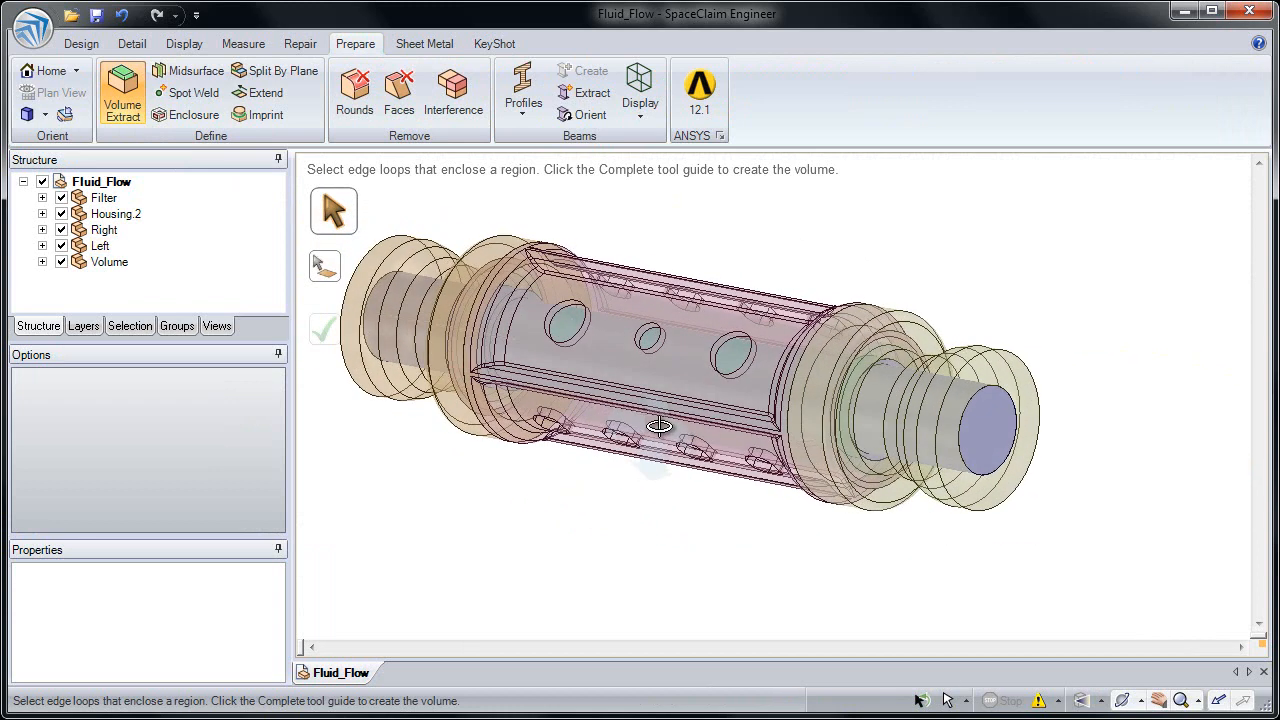
click(42, 261)
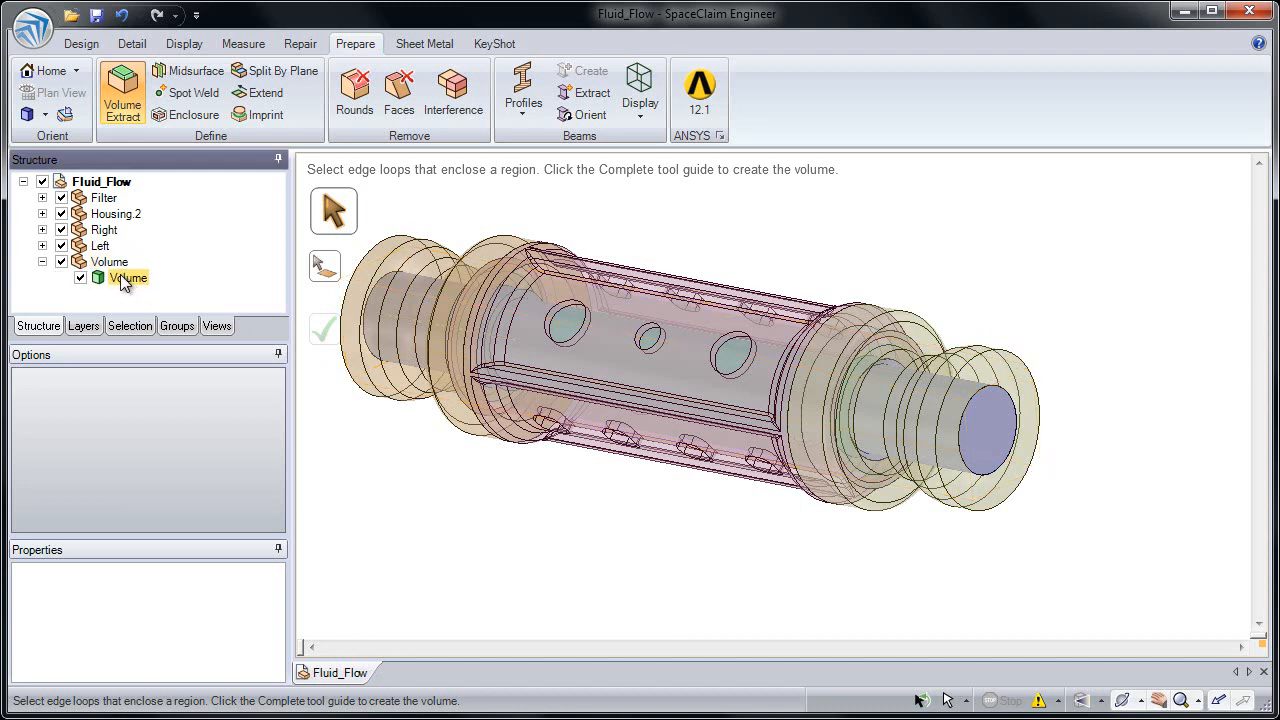
click(82, 46)
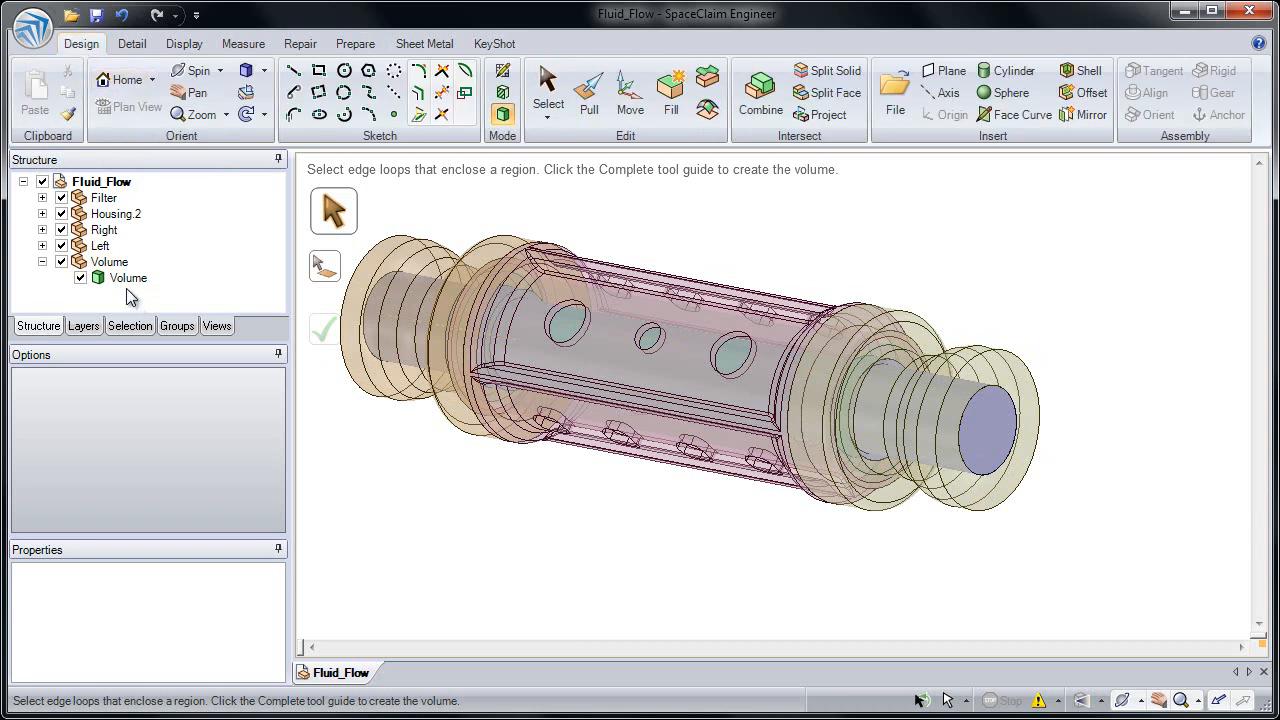
click(583, 100)
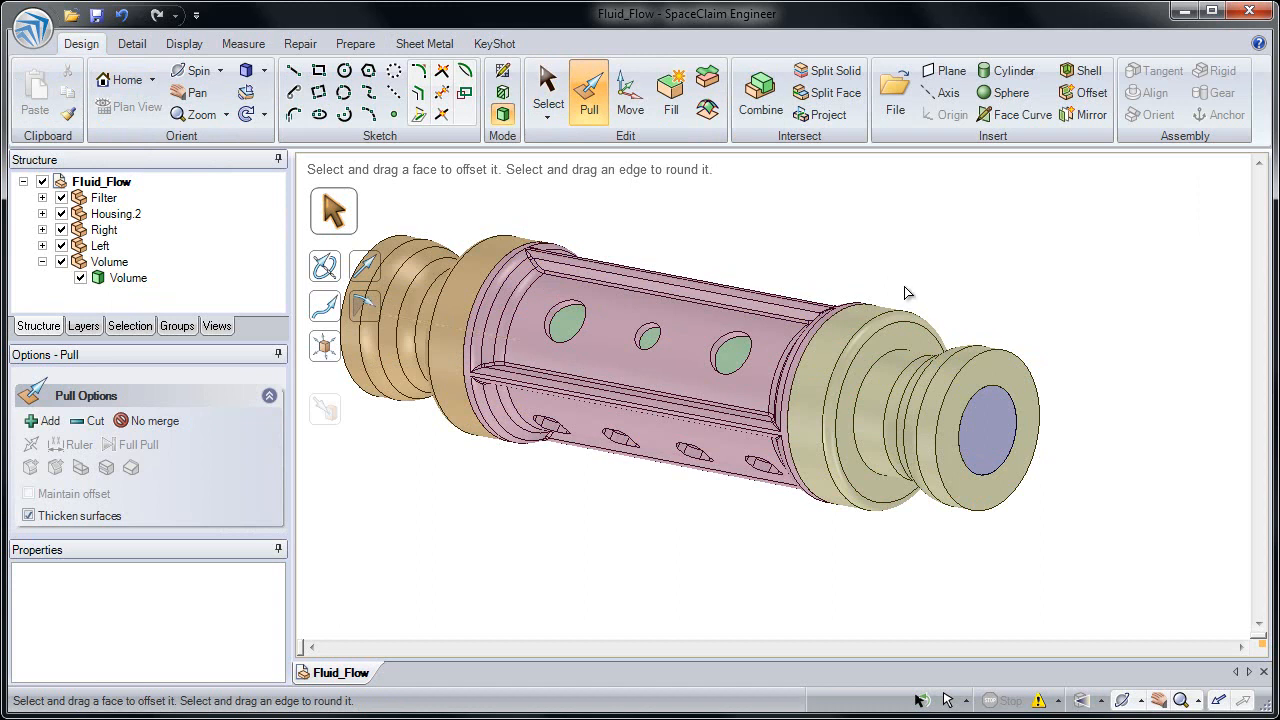
click(992, 364)
drag(1000, 370, 1063, 406)
click(1063, 409)
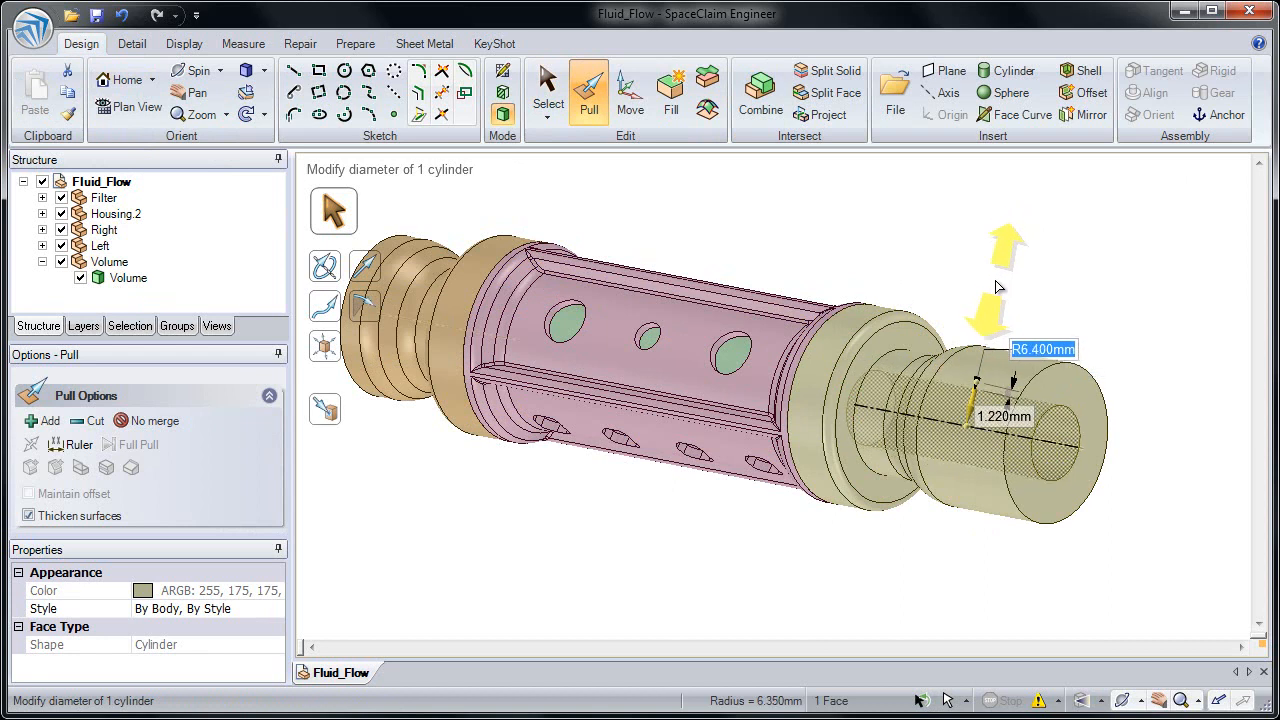
click(993, 293)
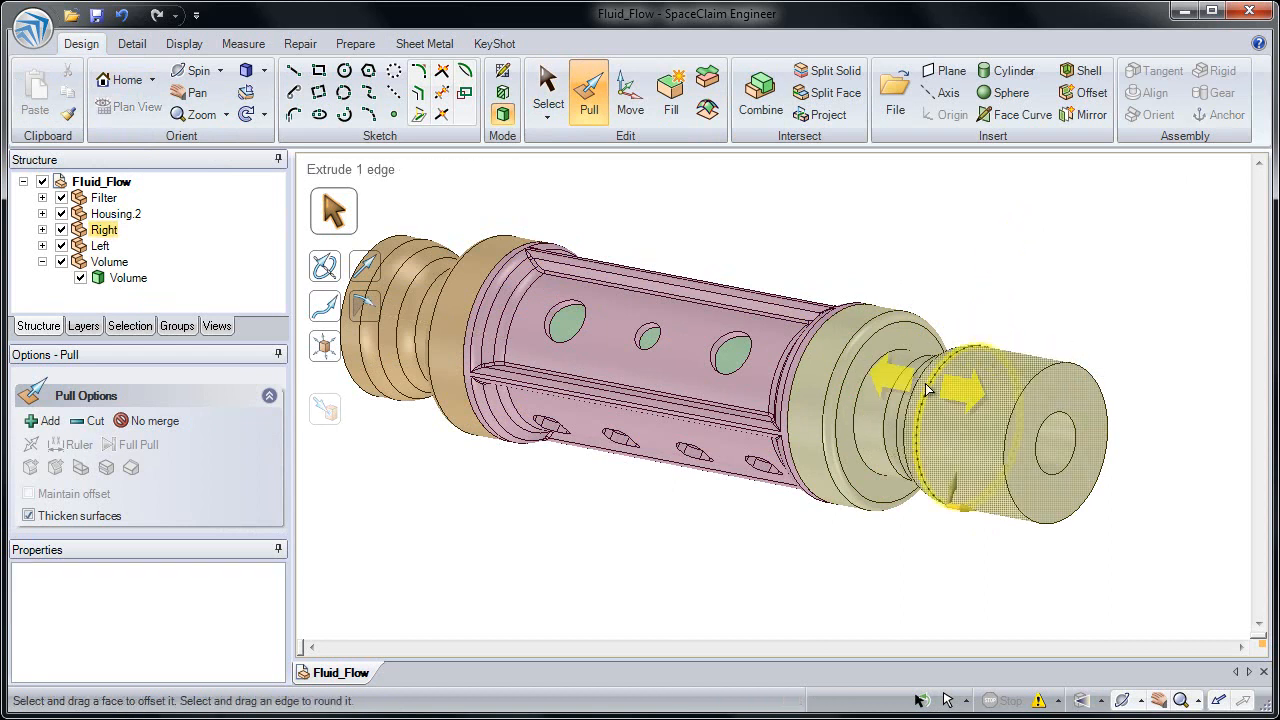
click(764, 414)
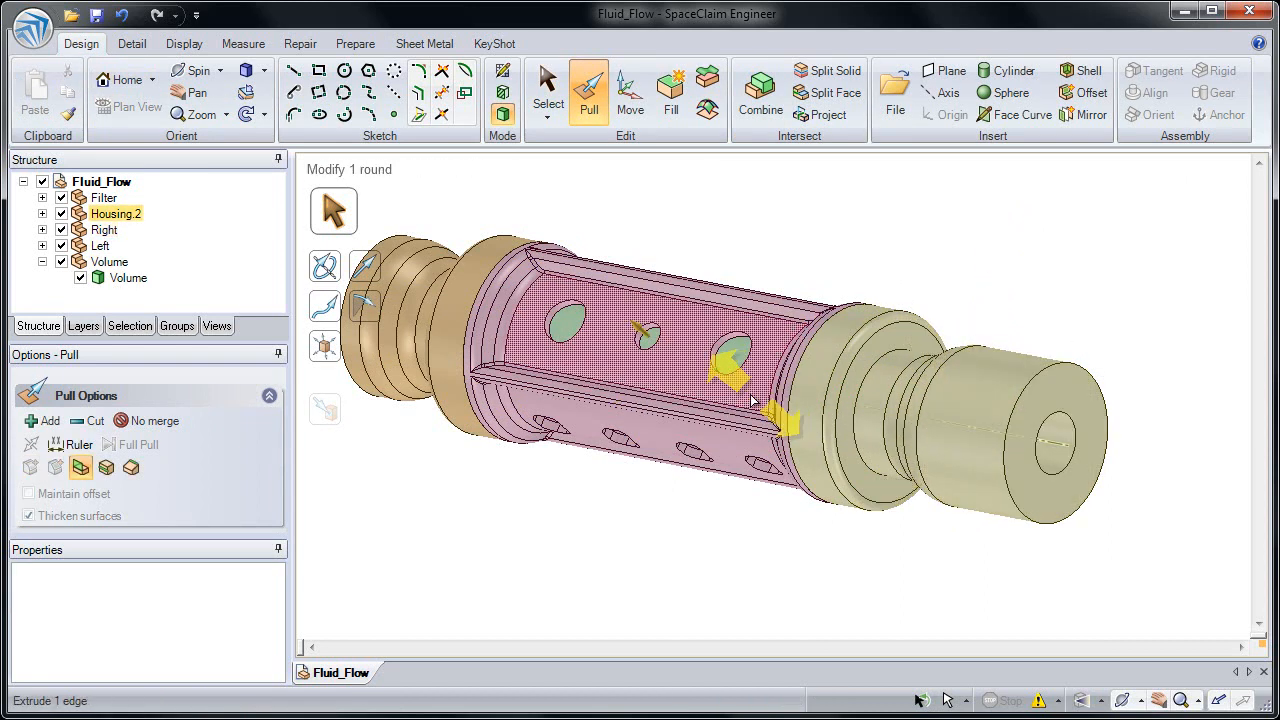
Update the extracted Volume body as created so that it follows the lengthened bore of the Right part.
right_click(117, 285)
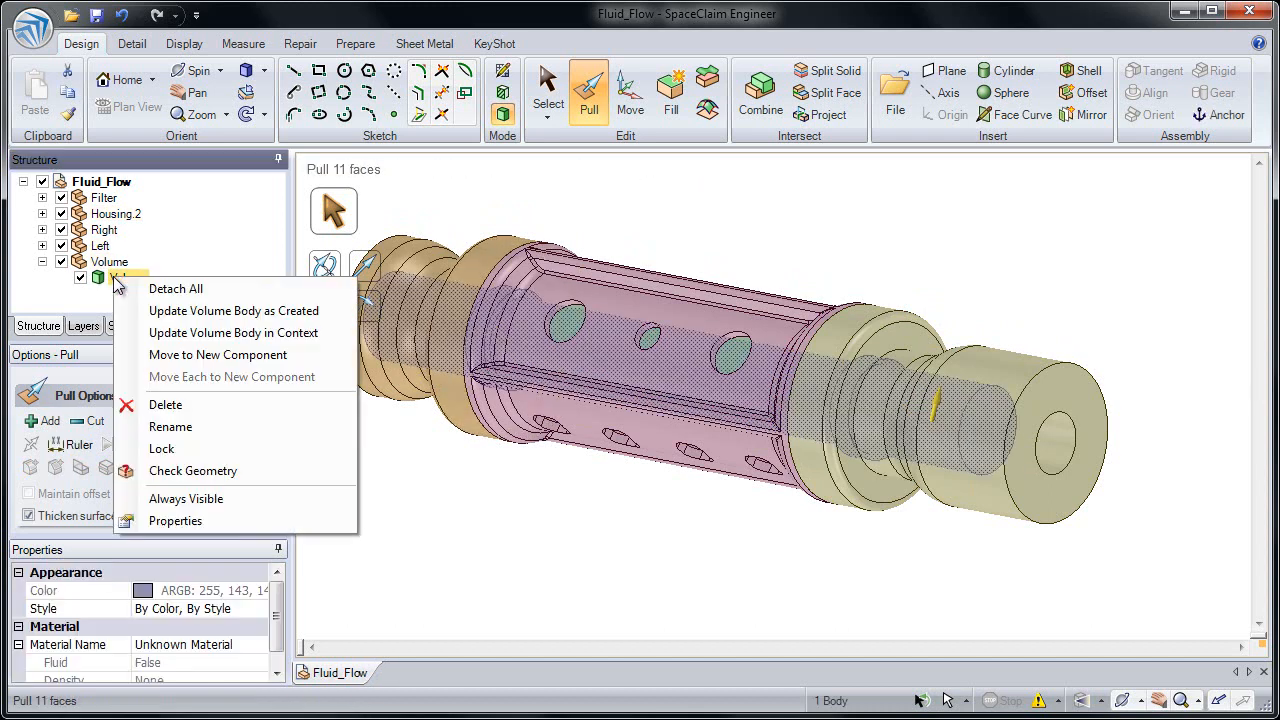
click(163, 311)
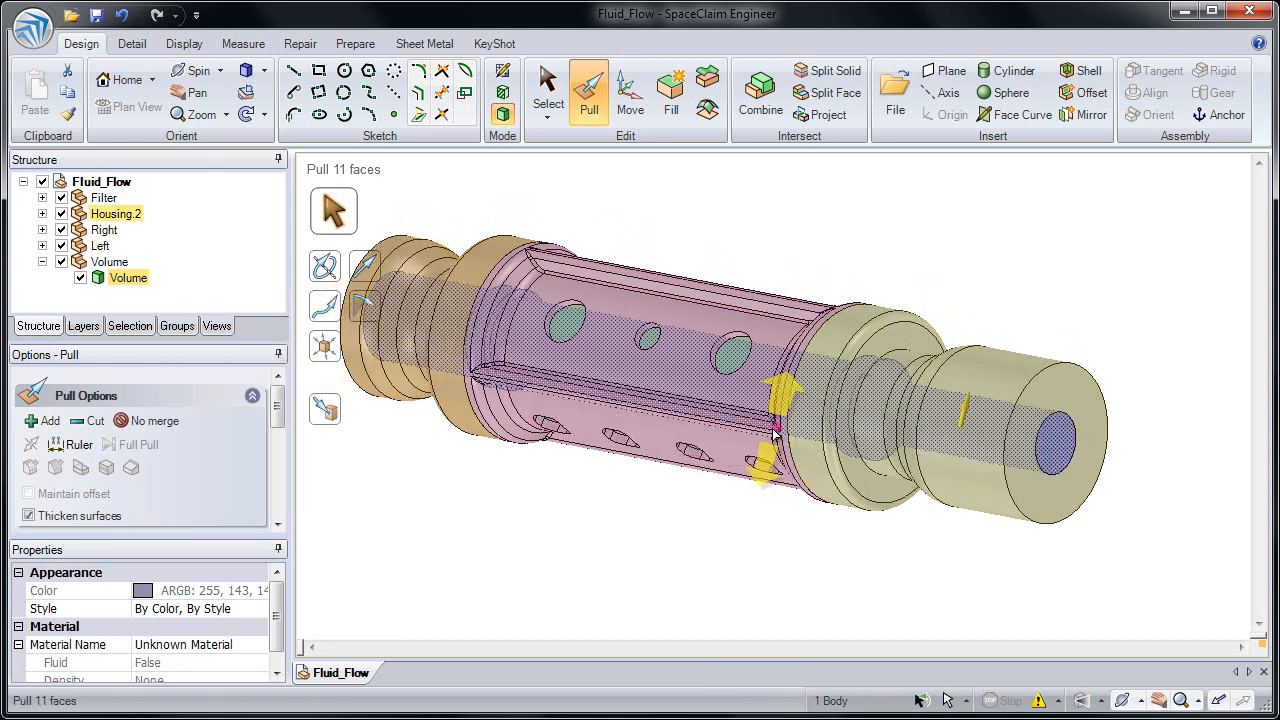
click(892, 568)
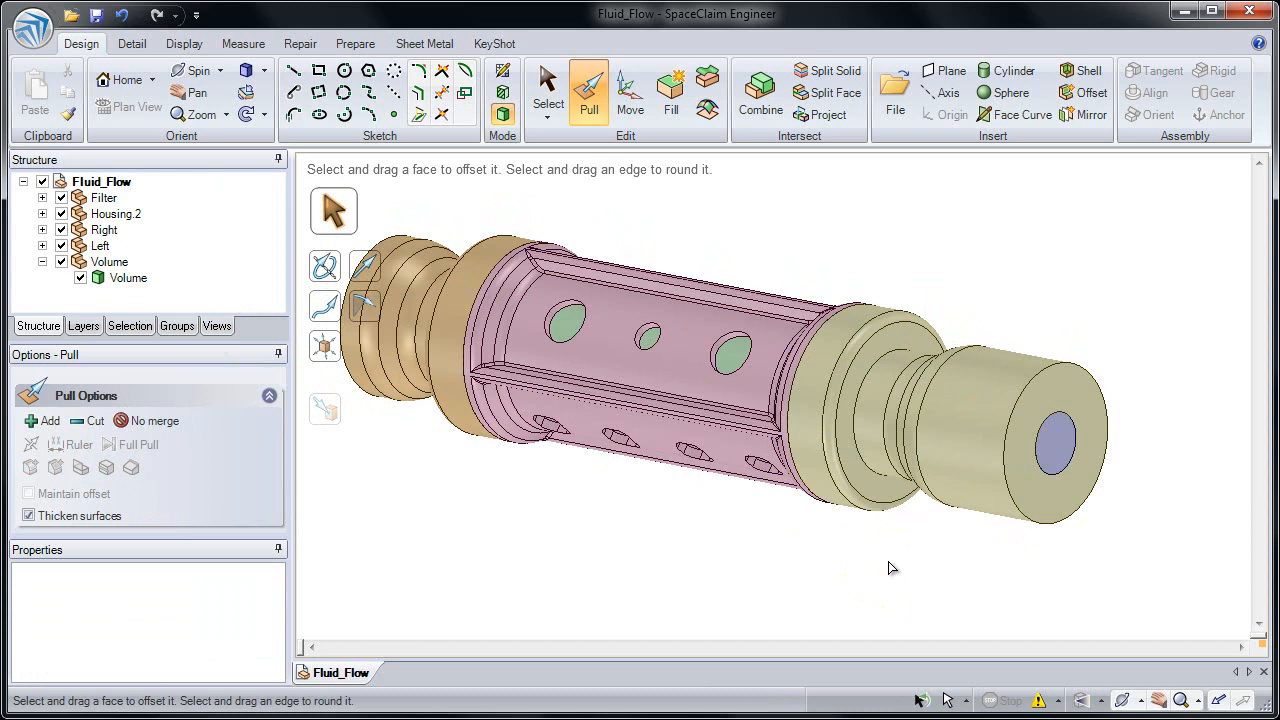
scroll(880, 571, down, 3)
ctrl+middle_drag(838, 533, 801, 497)
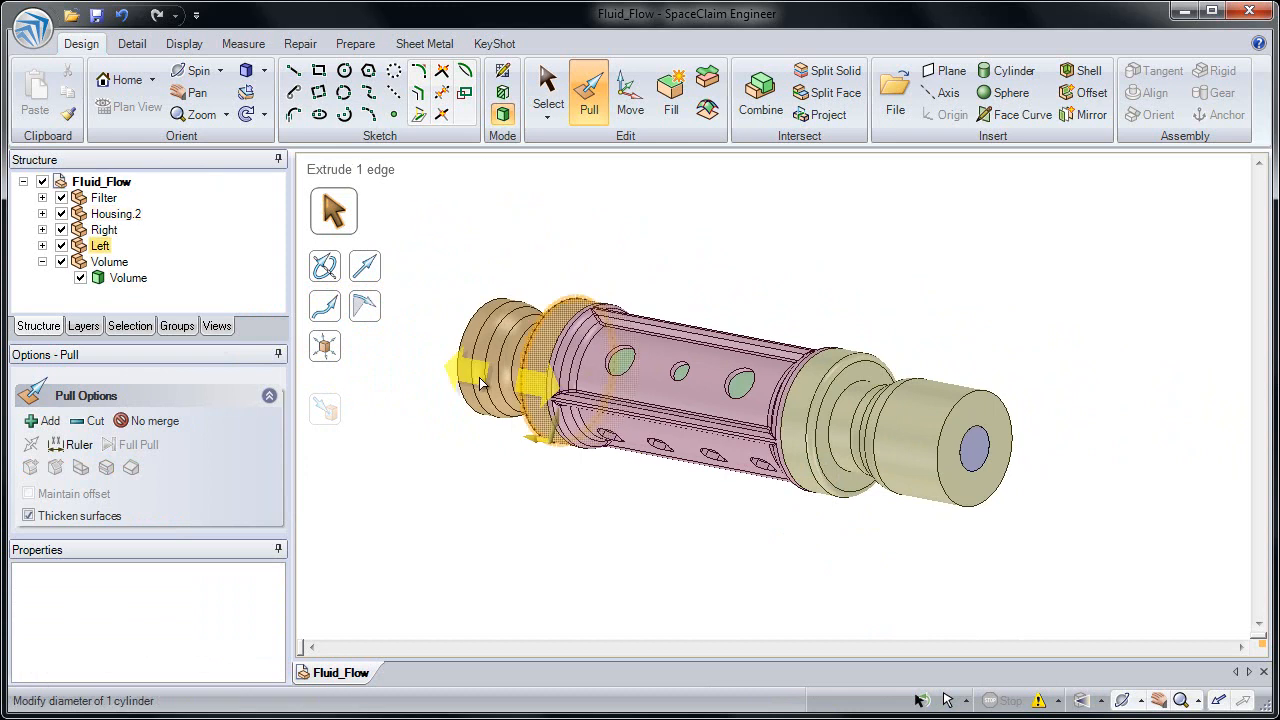
right_click(123, 285)
click(652, 263)
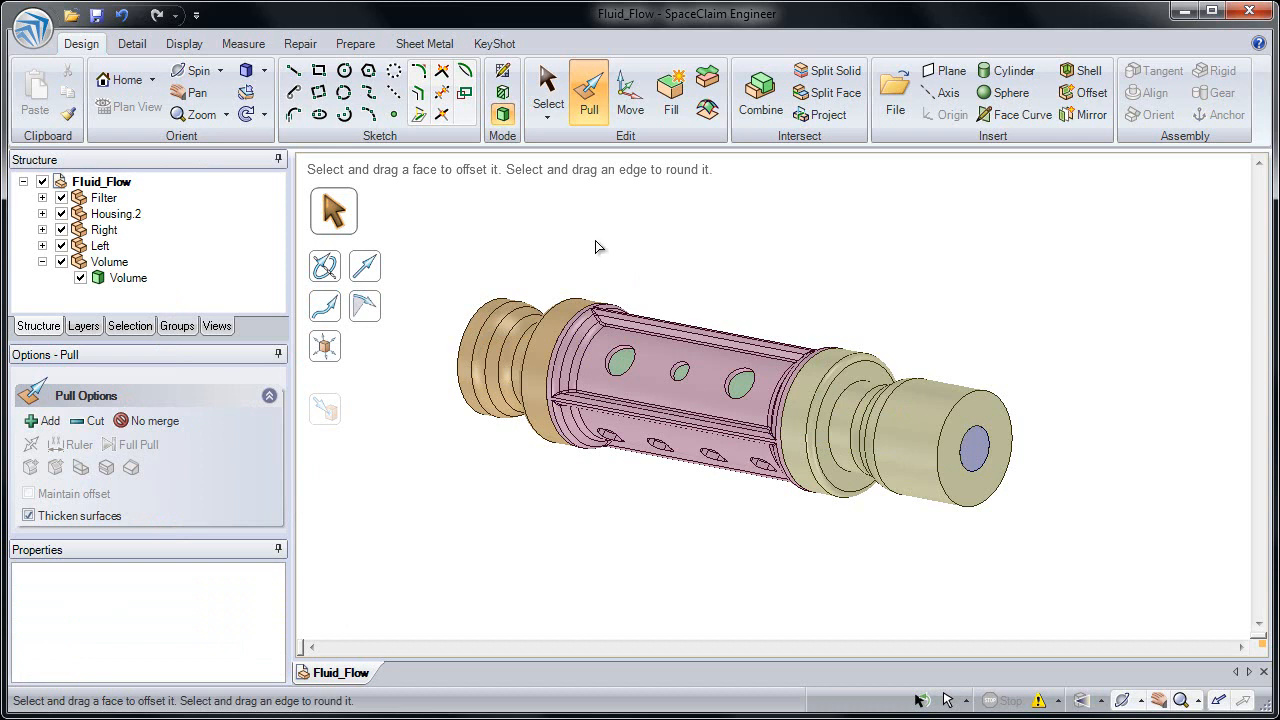
Start an enclosure around all bodies of the assembly and set its default cushion to 50%.
click(354, 43)
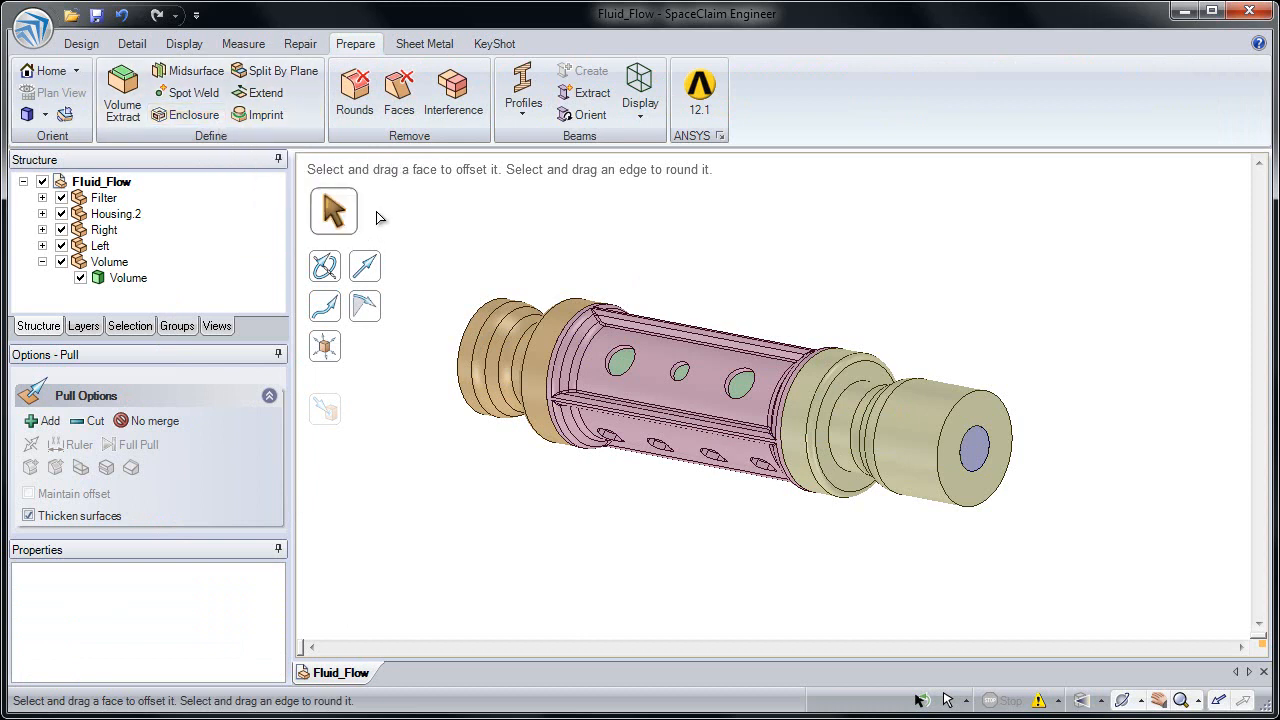
drag(395, 201, 1066, 546)
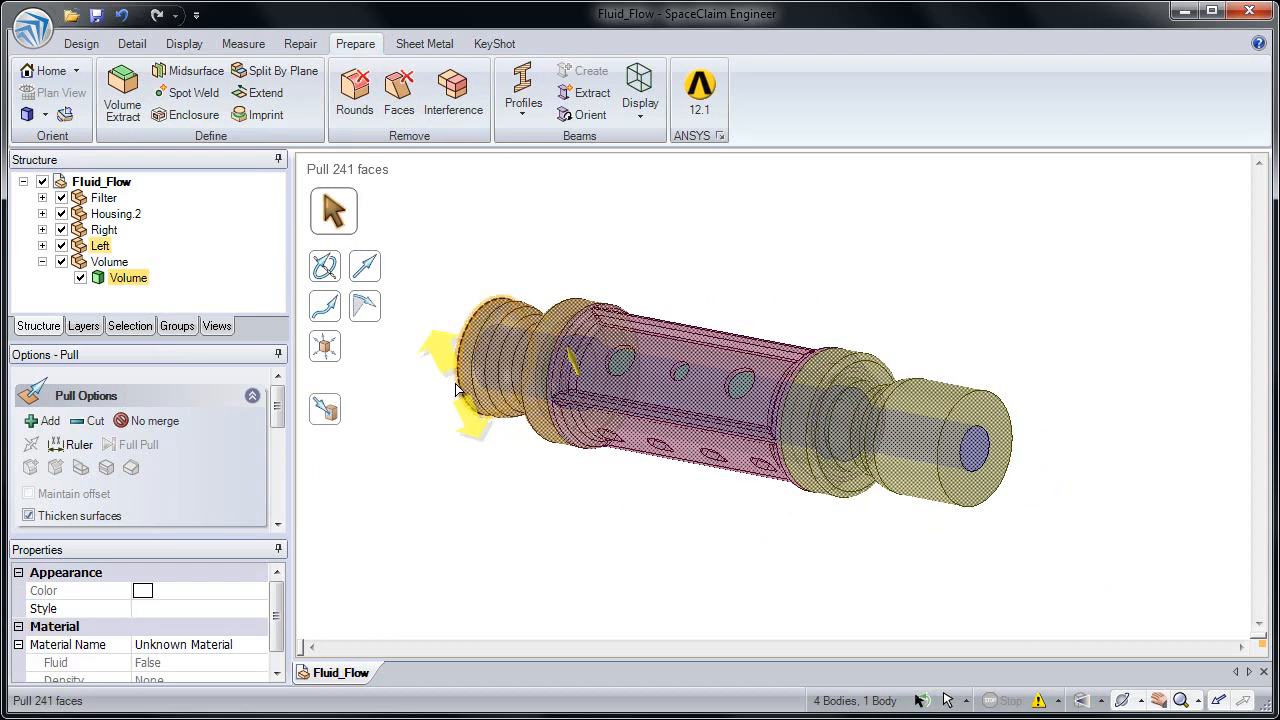
click(175, 123)
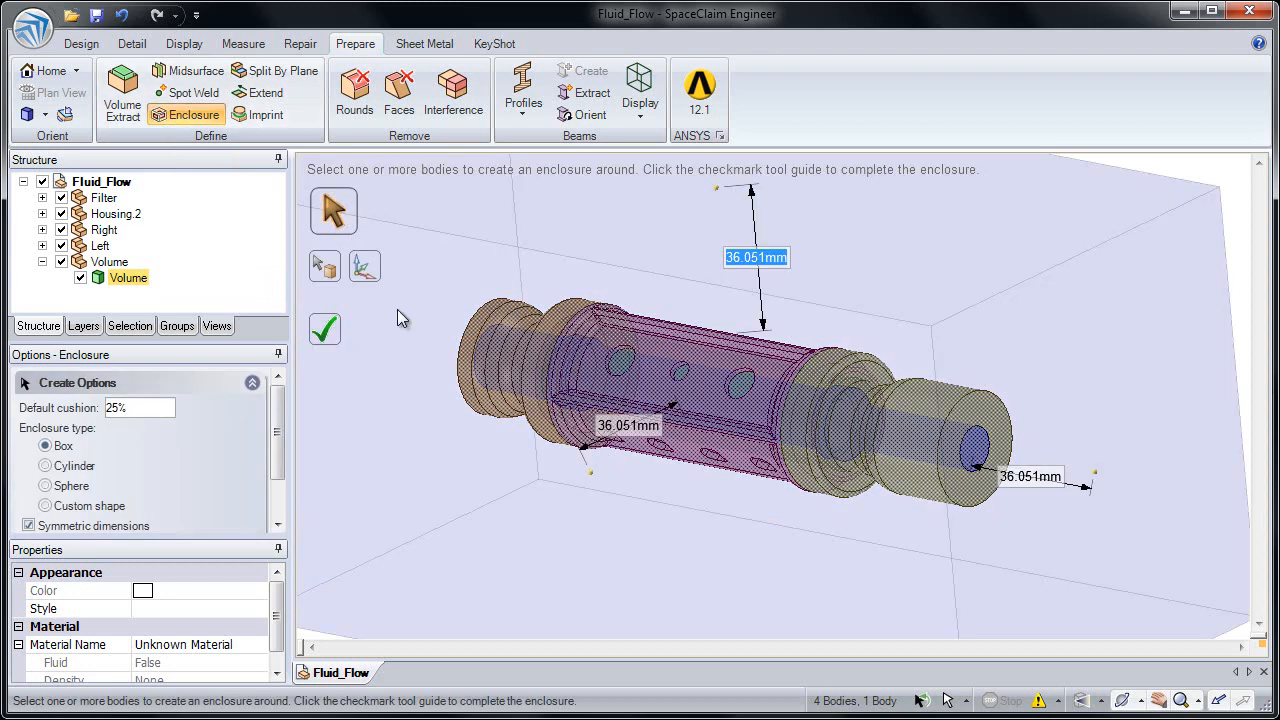
scroll(517, 494, down, 3)
shift+middle_drag(485, 435, 585, 402)
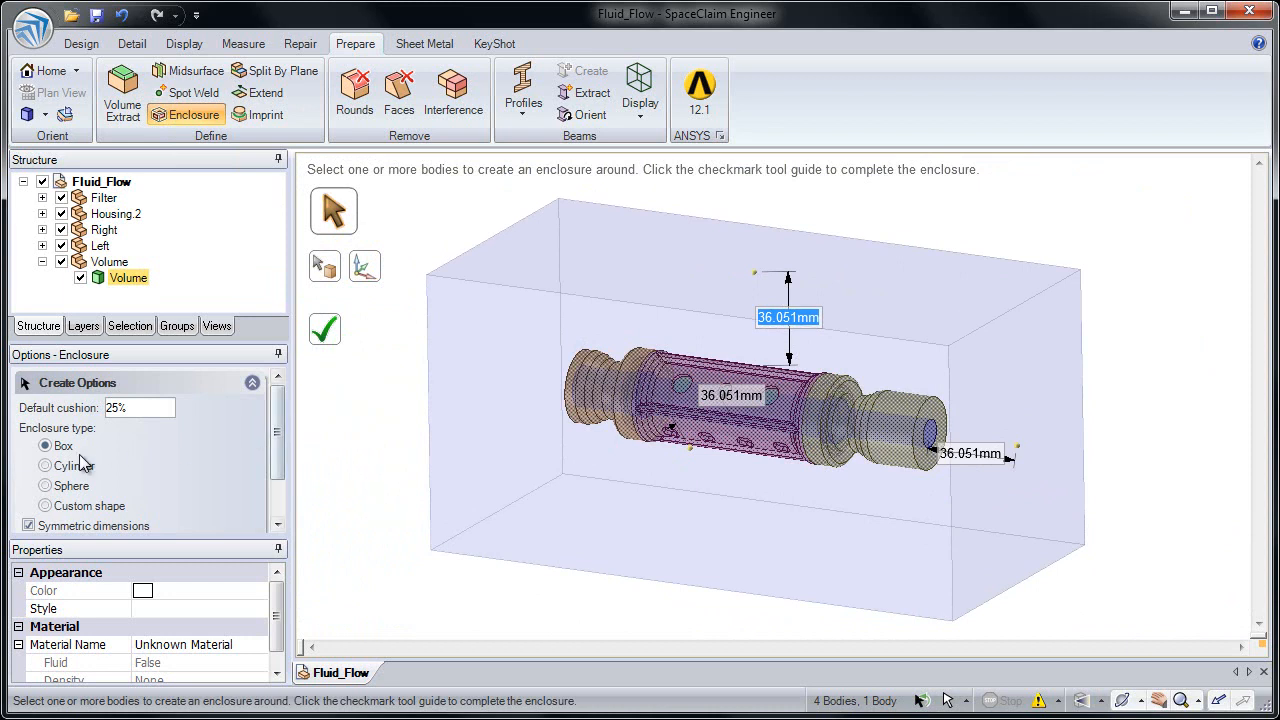
click(124, 408)
double_click(124, 408)
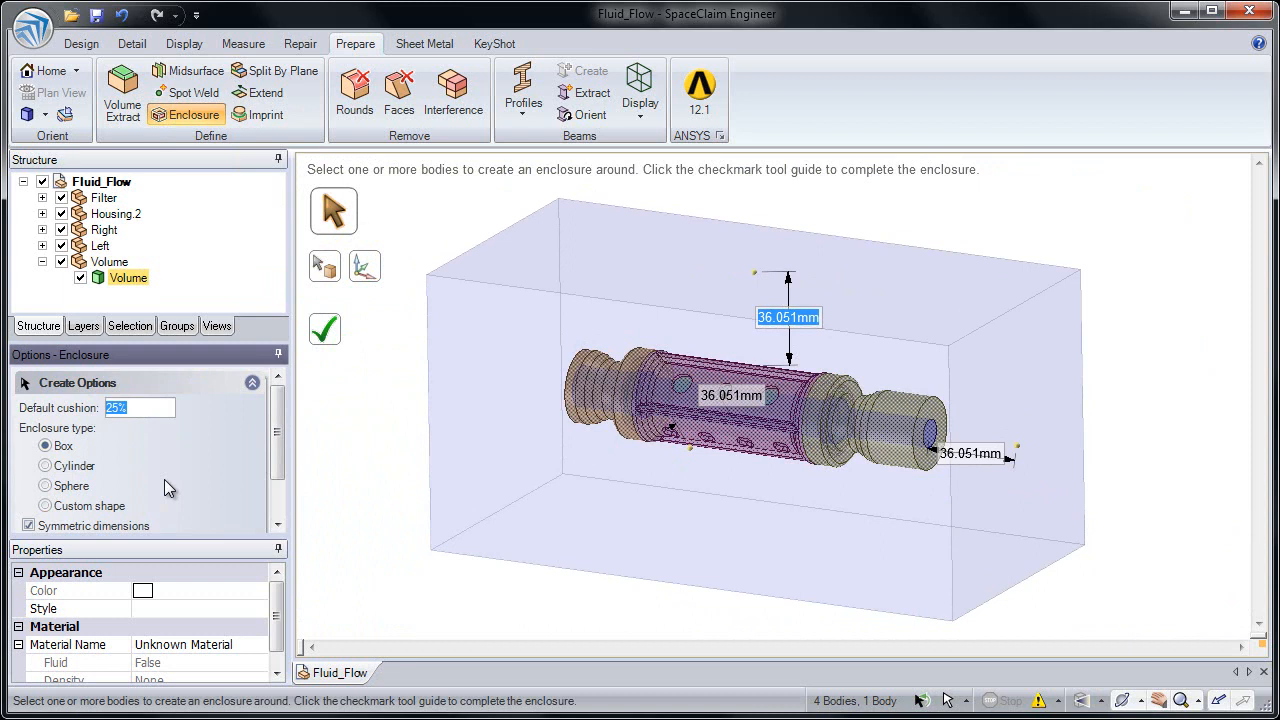
text(50)
key(Return)
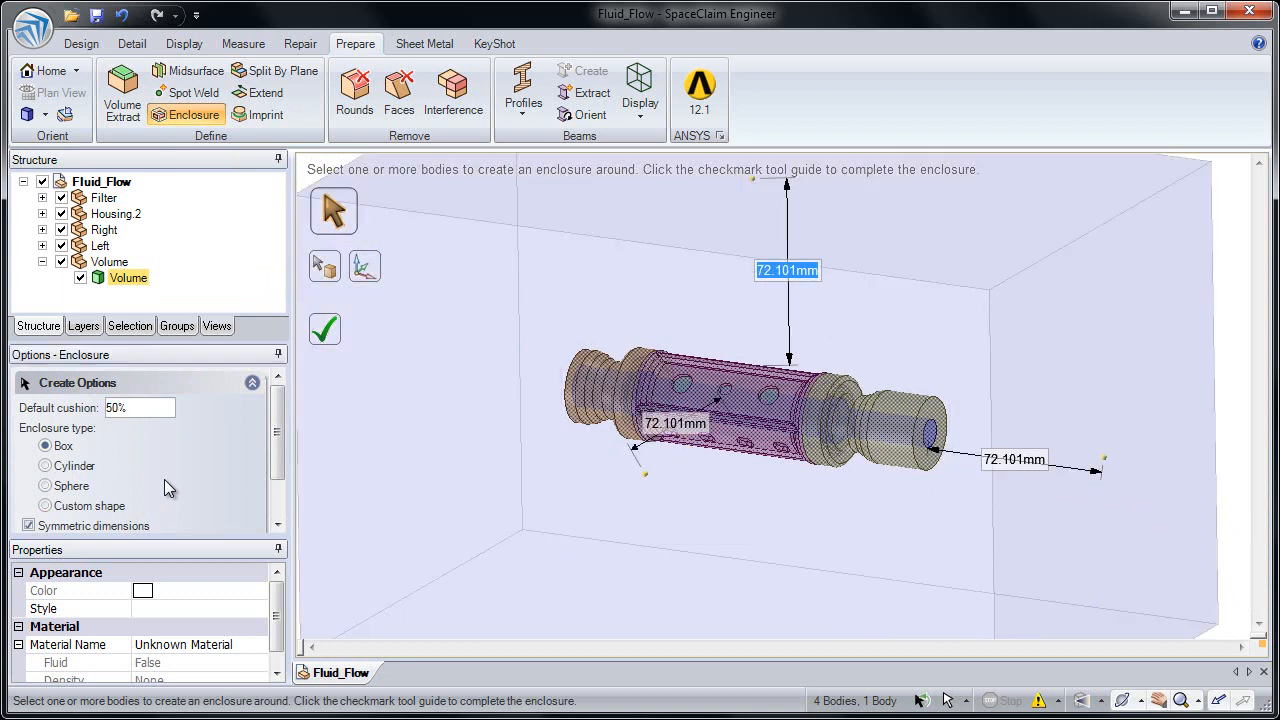
Set the box enclosure's lengthwise clearance to 90 mm and try the sphere enclosure type.
scroll(411, 479, down, 2)
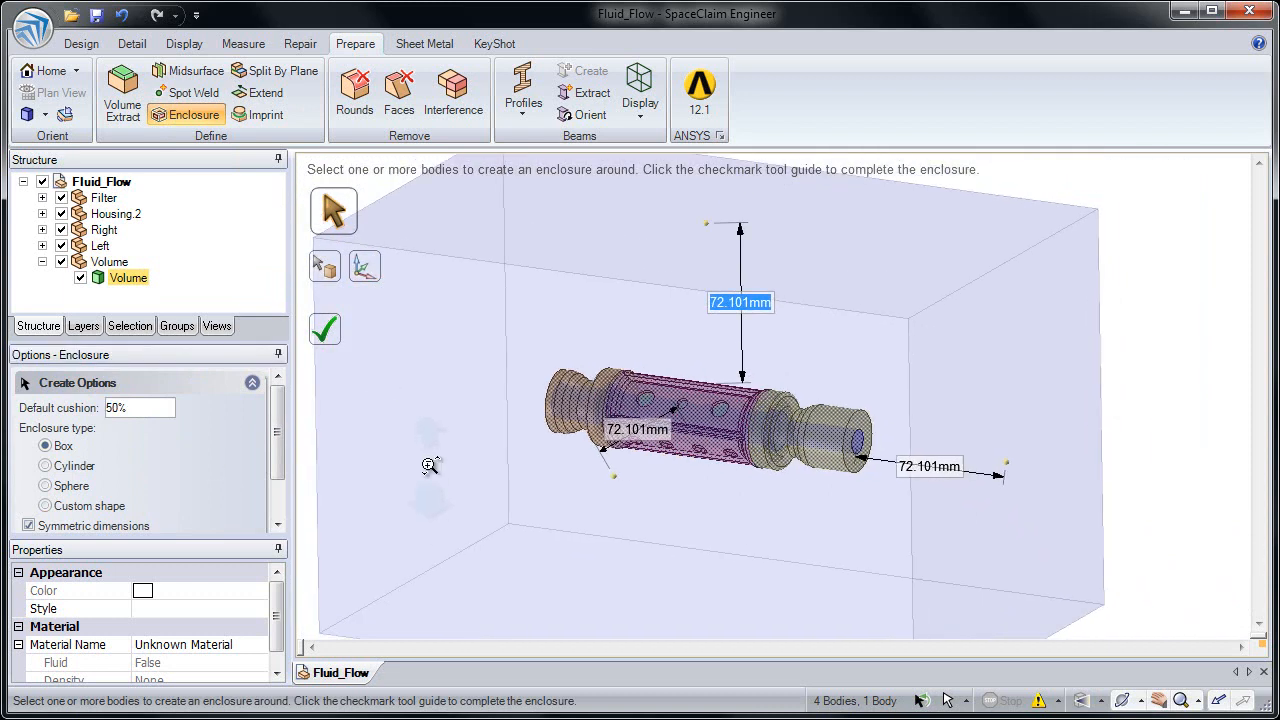
click(925, 466)
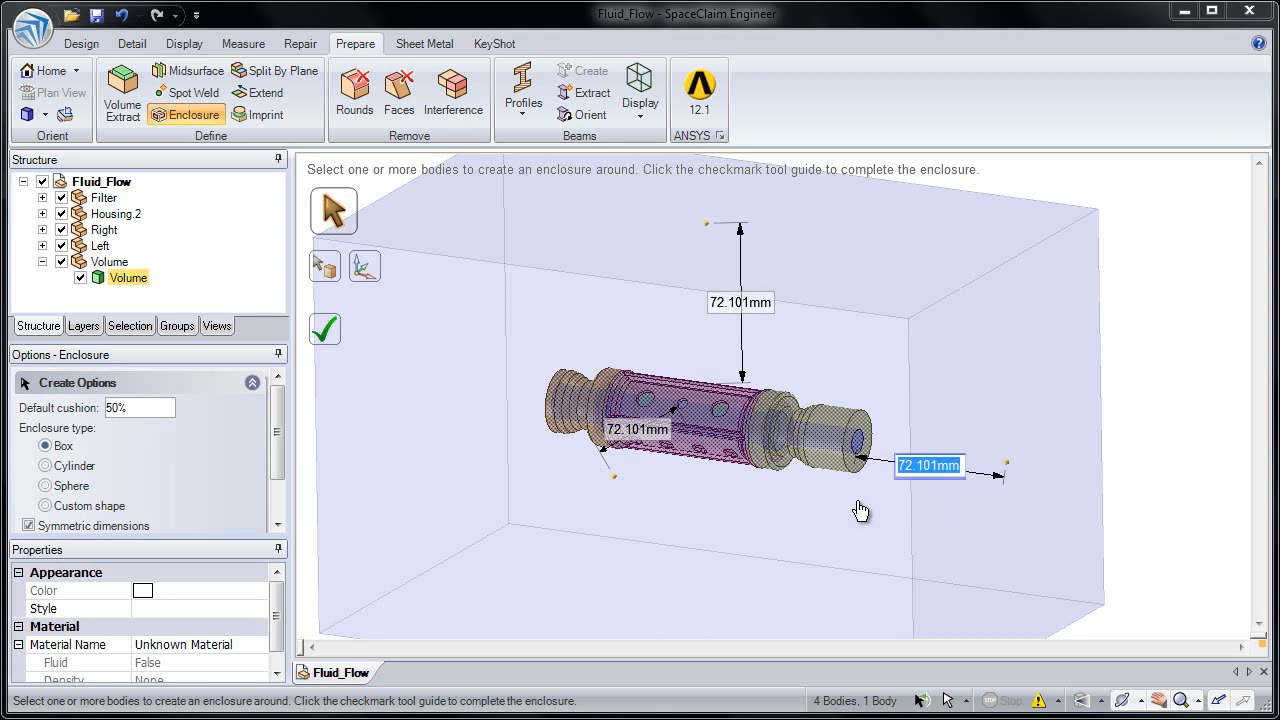
text(90)
key(Tab)
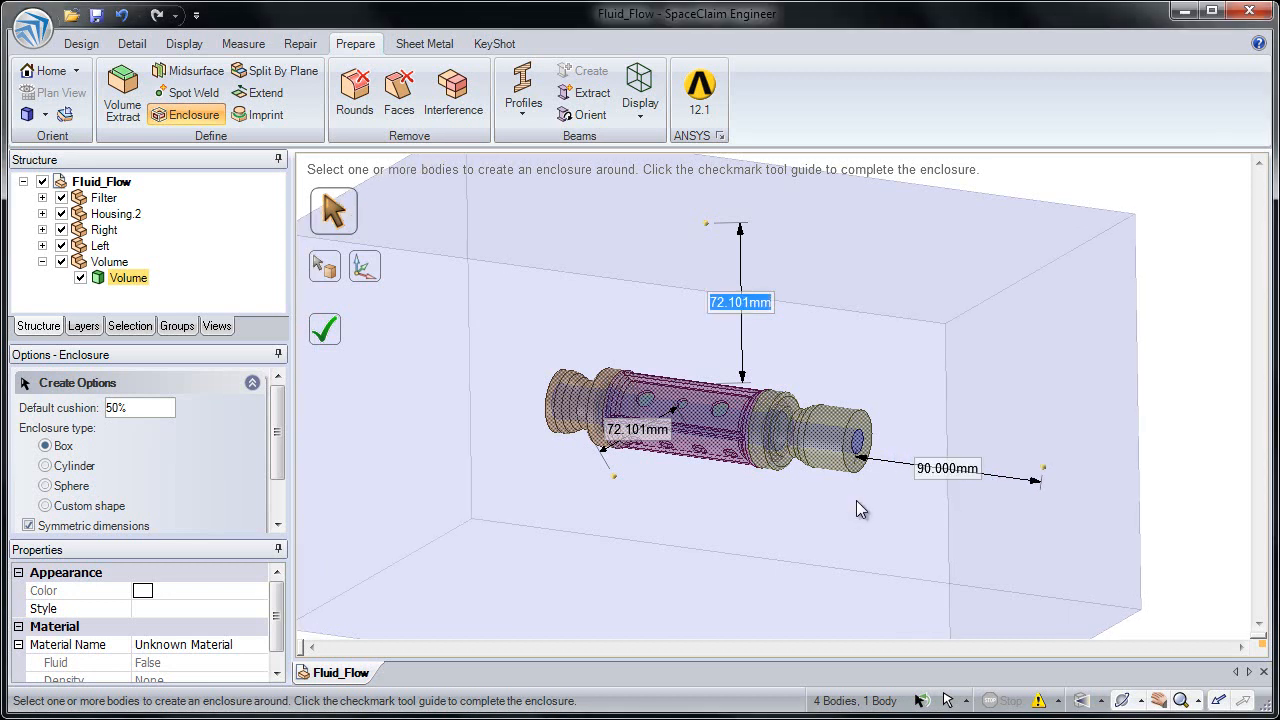
click(50, 468)
click(48, 486)
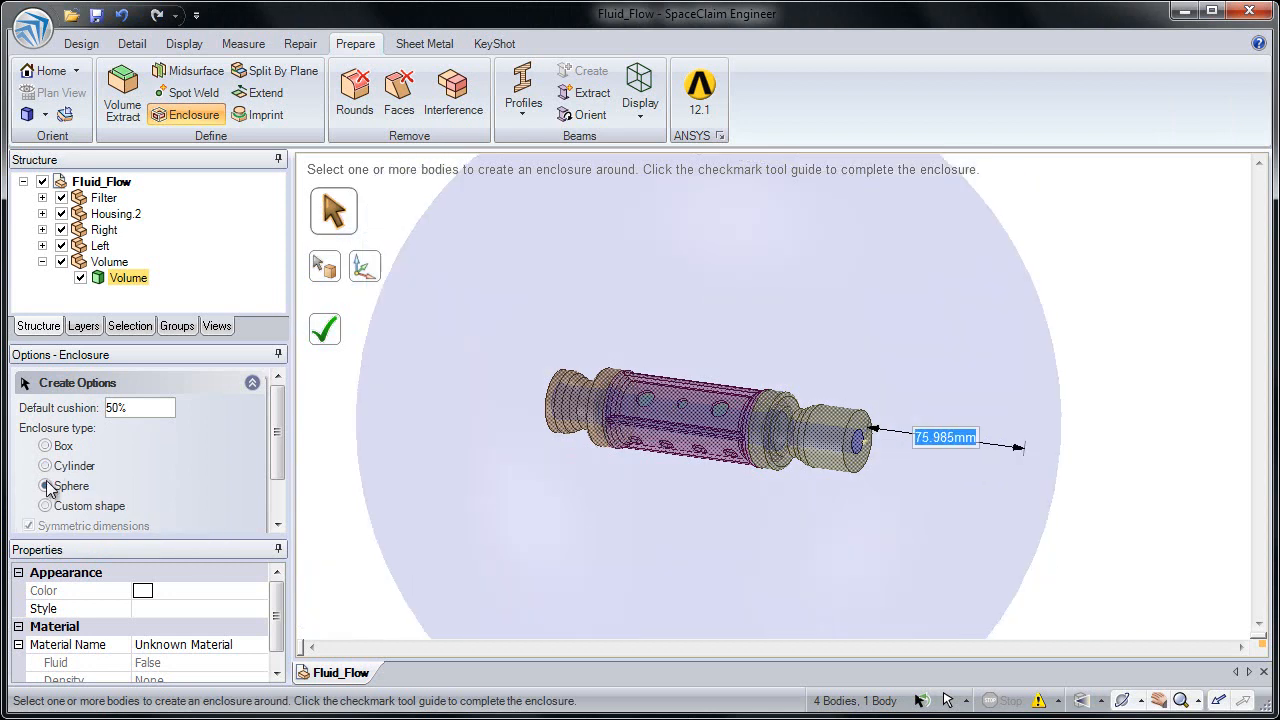
click(46, 447)
Create a cylinder enclosure around the assembly, oriented along a lengthwise edge of the housing.
click(50, 467)
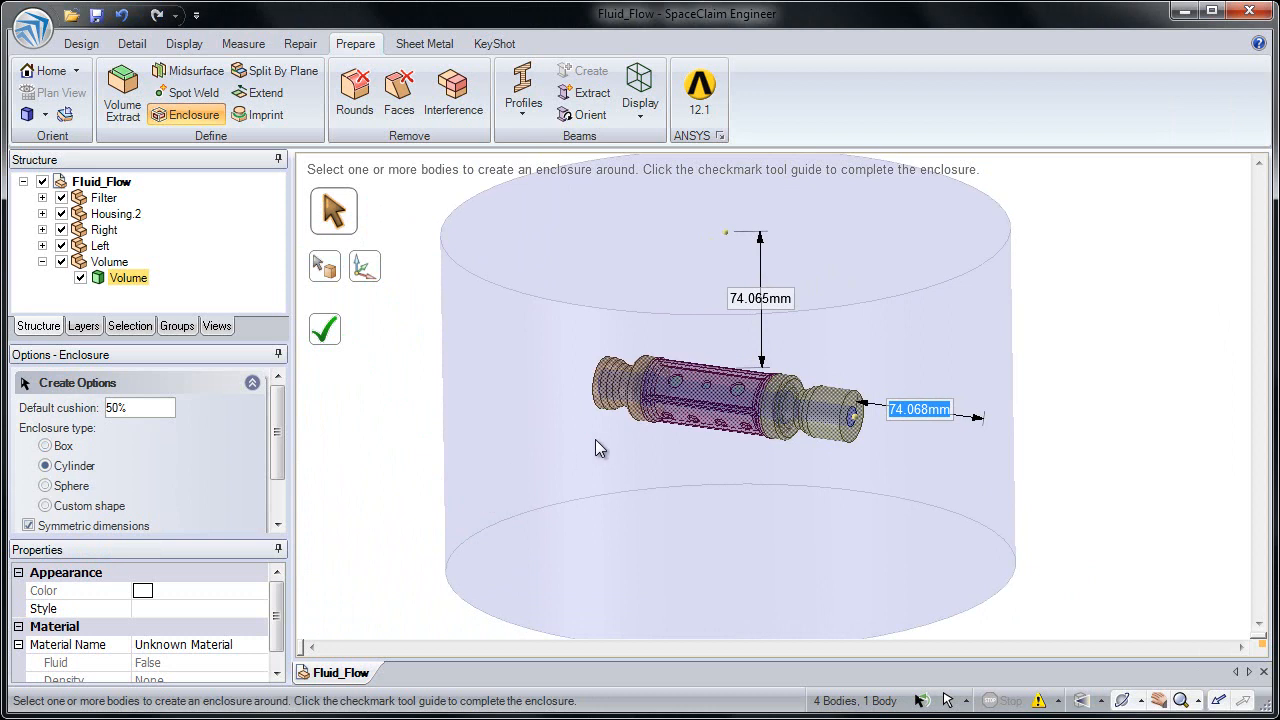
mouse_move(628, 431)
middle_down()
mouse_move(651, 399)
mouse_move(627, 418)
middle_up()
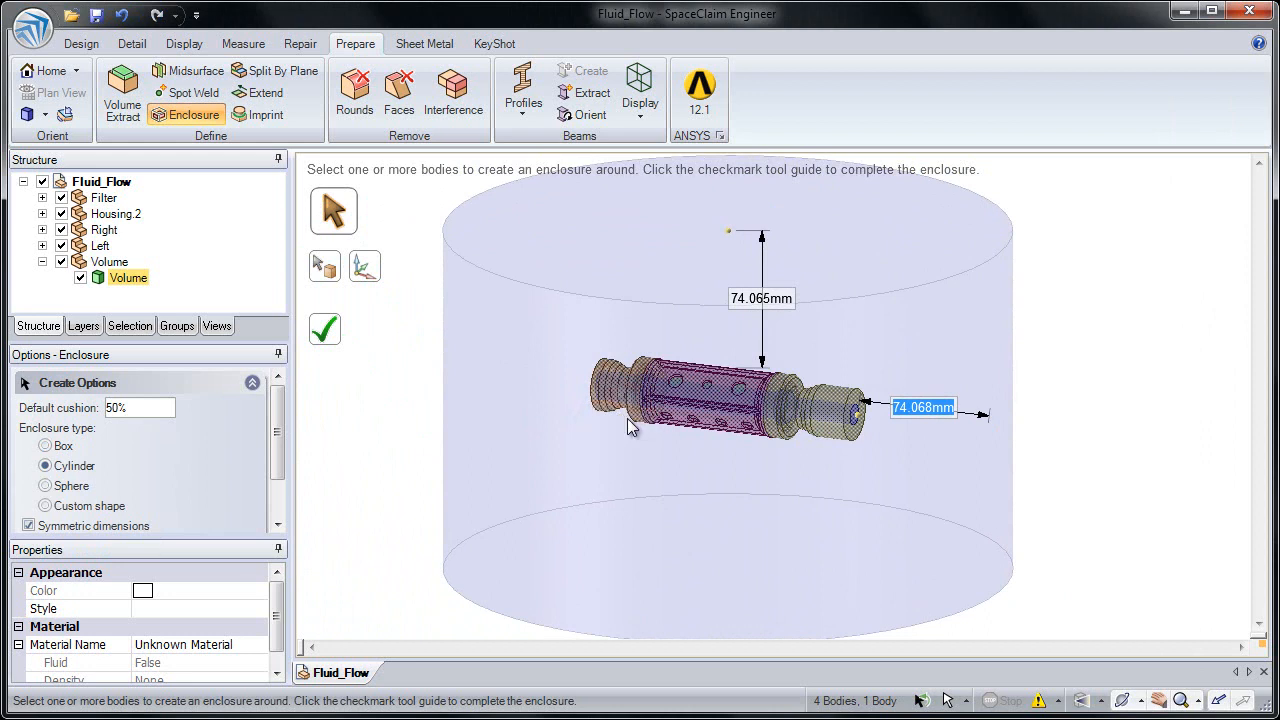
click(366, 275)
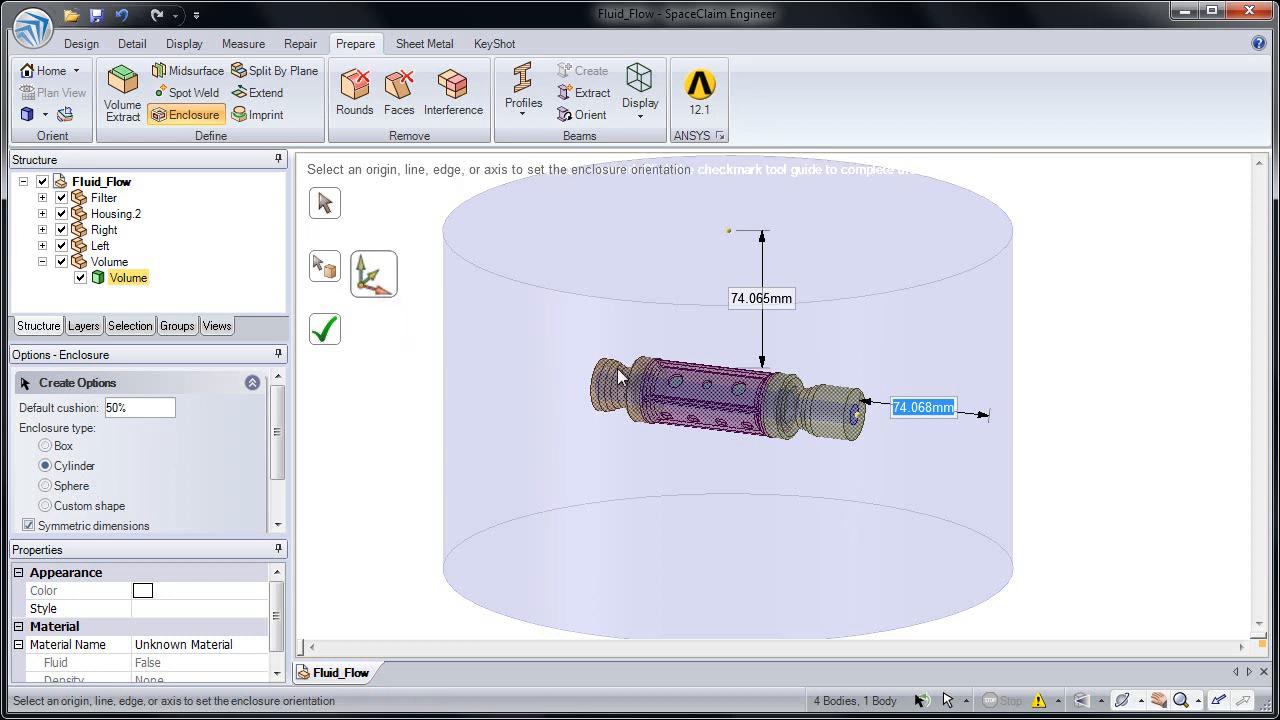
click(709, 405)
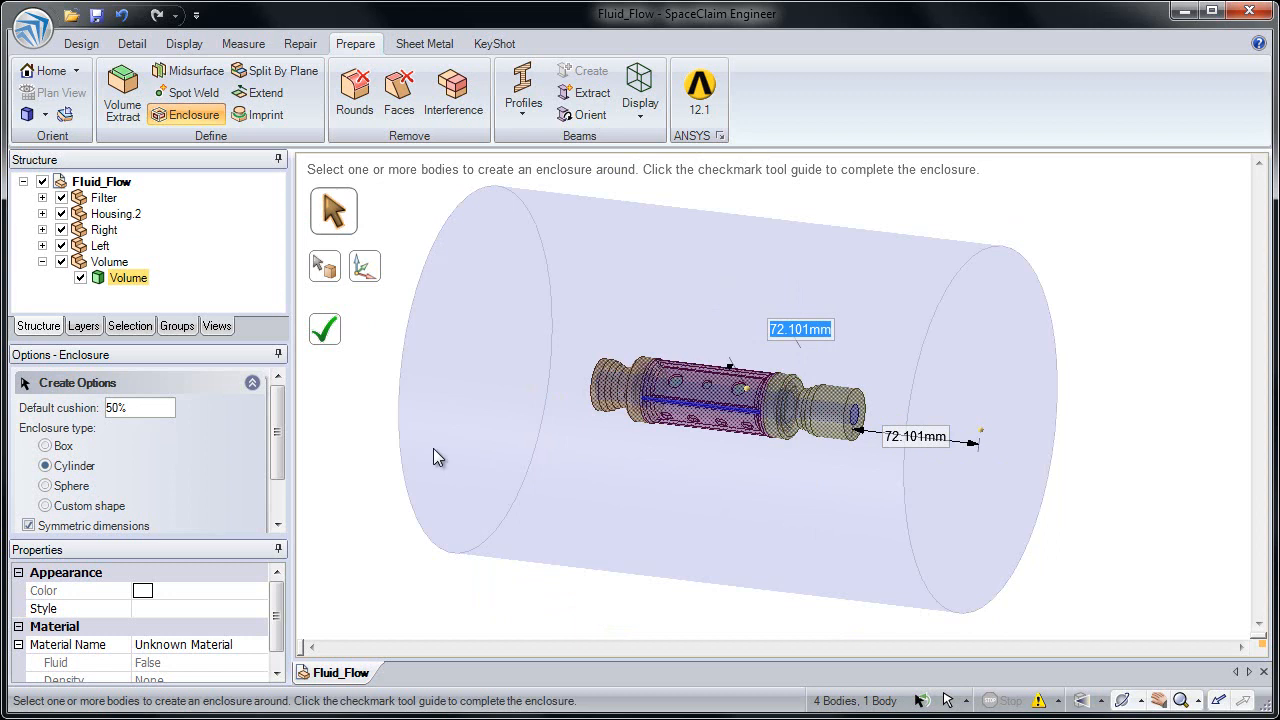
click(330, 338)
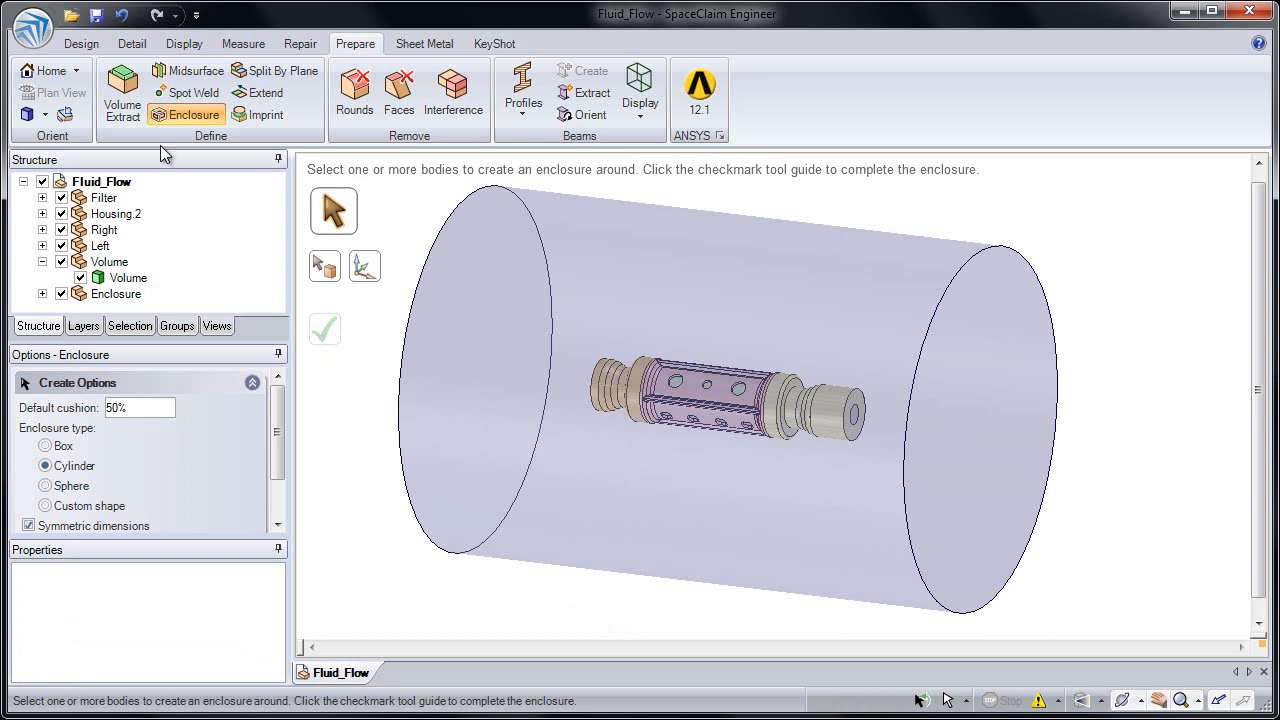
Hide the Filter, Housing.2, Right and Left components, keeping only the Volume and Enclosure components shown.
click(83, 43)
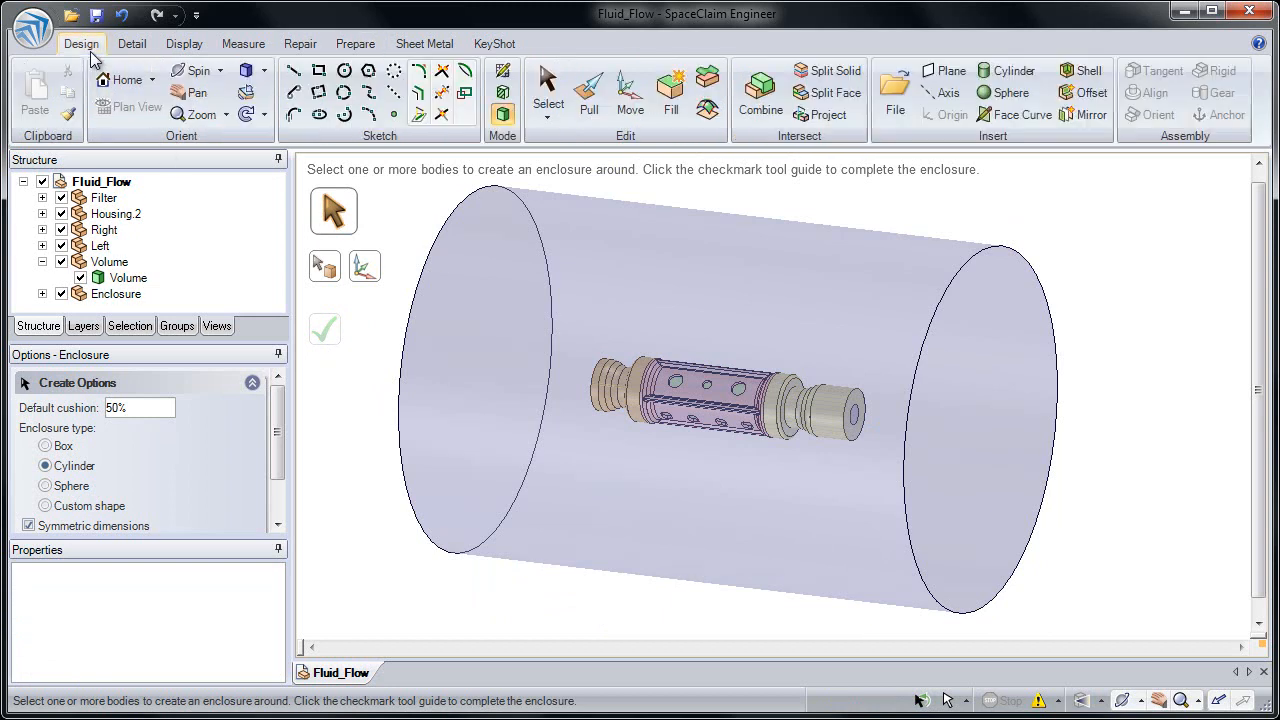
click(548, 92)
click(100, 263)
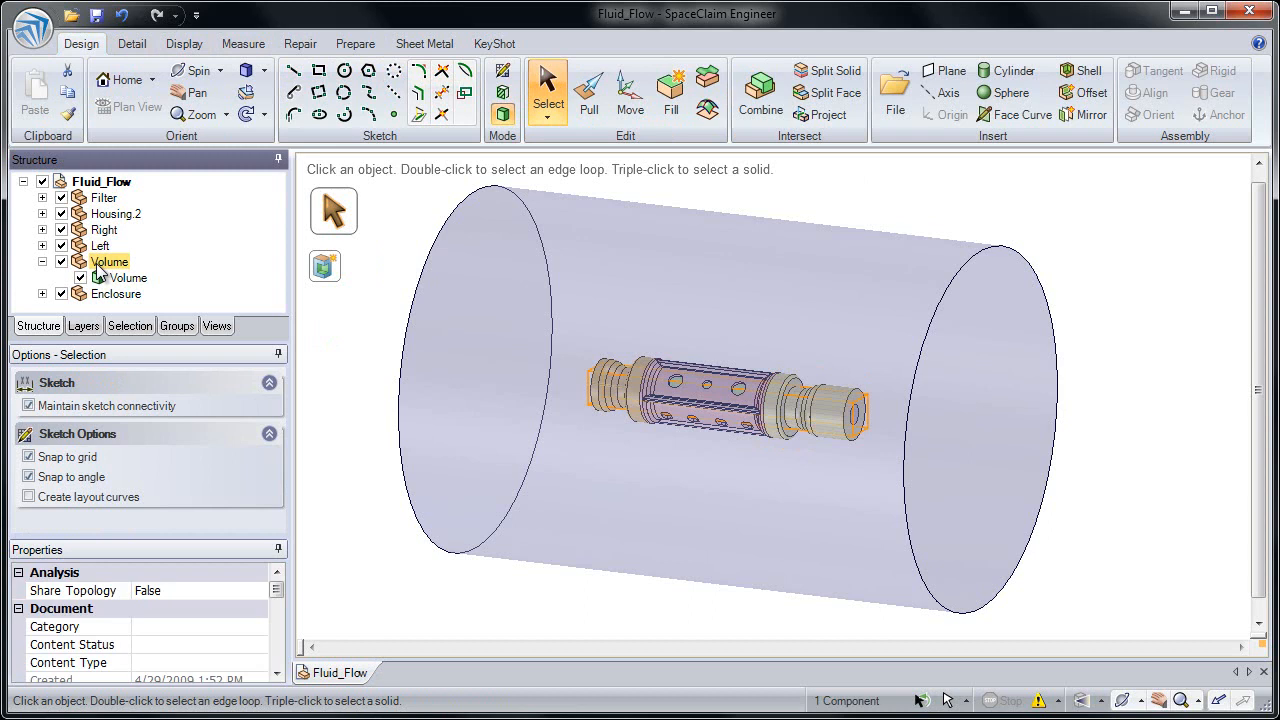
click(108, 294)
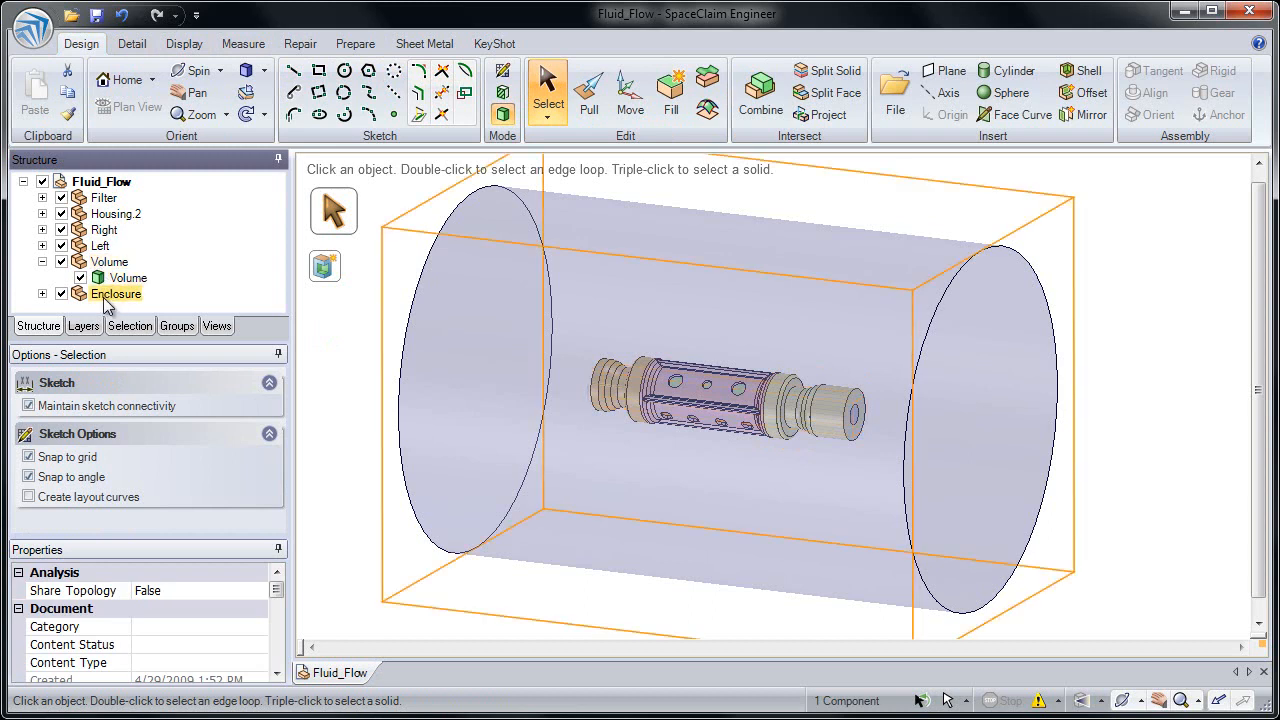
click(61, 245)
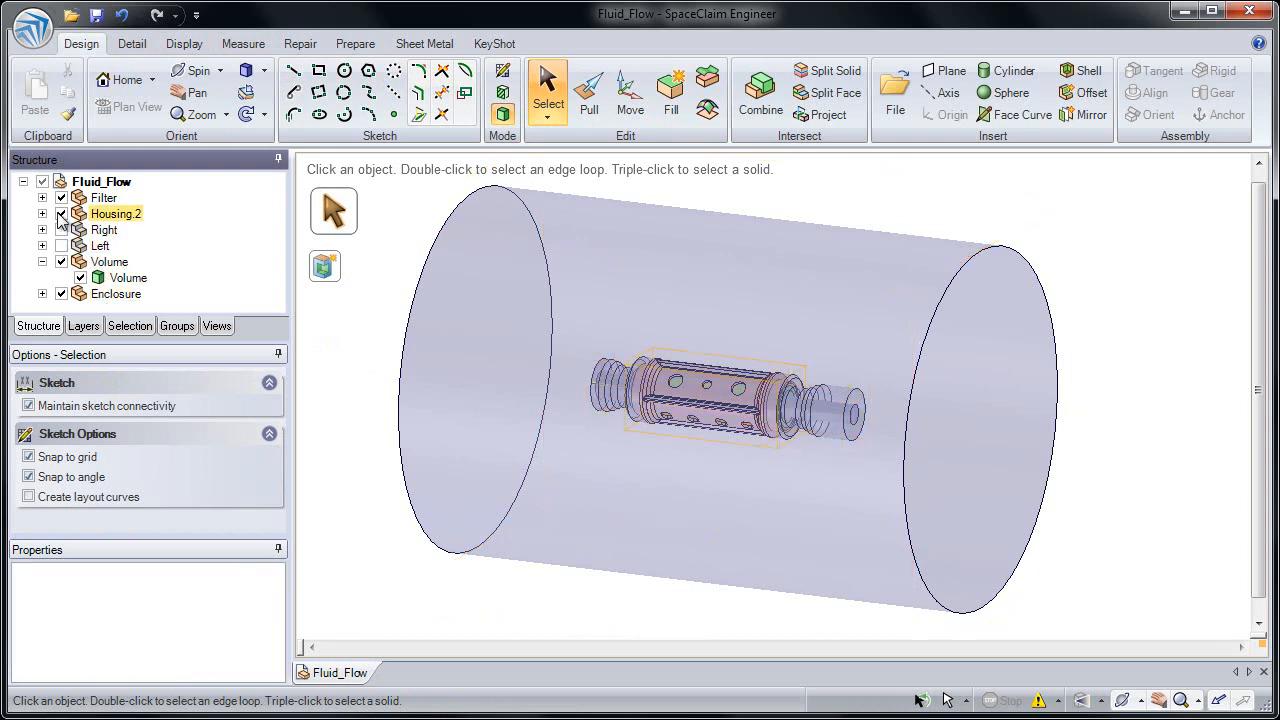
click(61, 213)
click(61, 197)
Examine the enclosure's inner faces and the Volume body up close around the Right part's end.
click(697, 429)
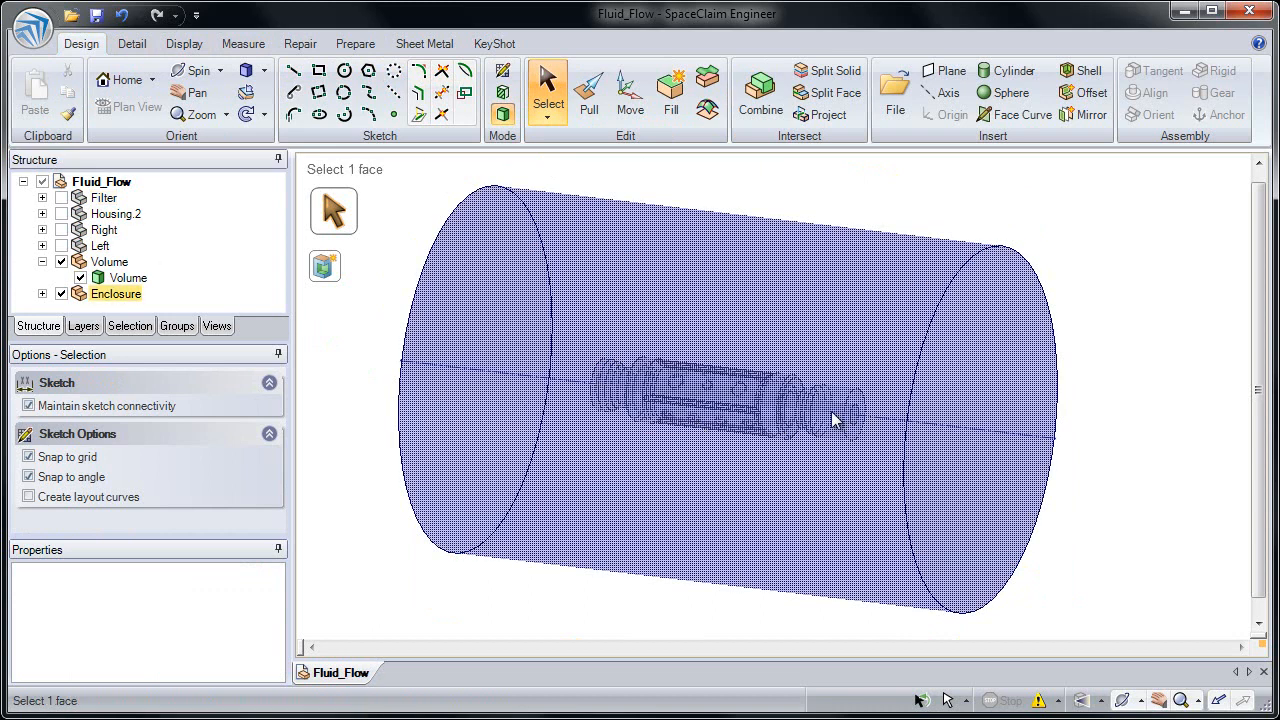
scroll(850, 430, up, 5)
click(820, 510)
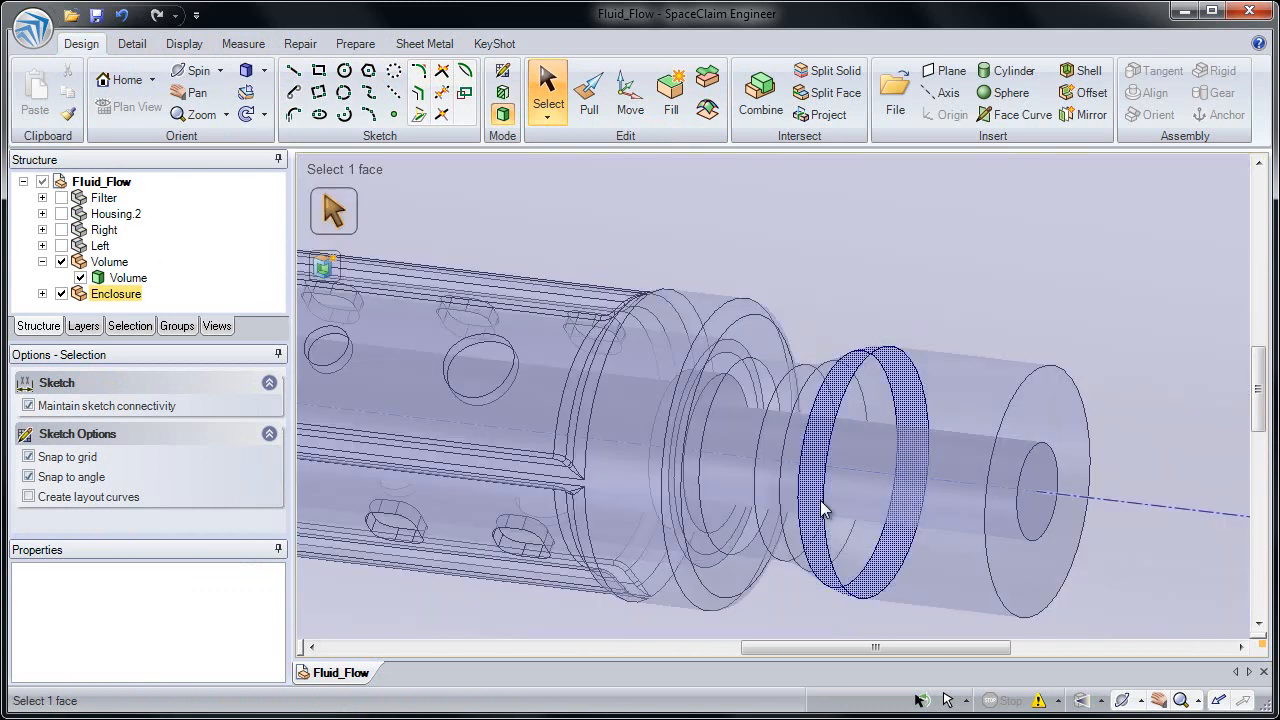
click(822, 508)
mouse_move(822, 505)
middle_down()
mouse_move(737, 497)
mouse_move(829, 491)
mouse_move(809, 509)
middle_up()
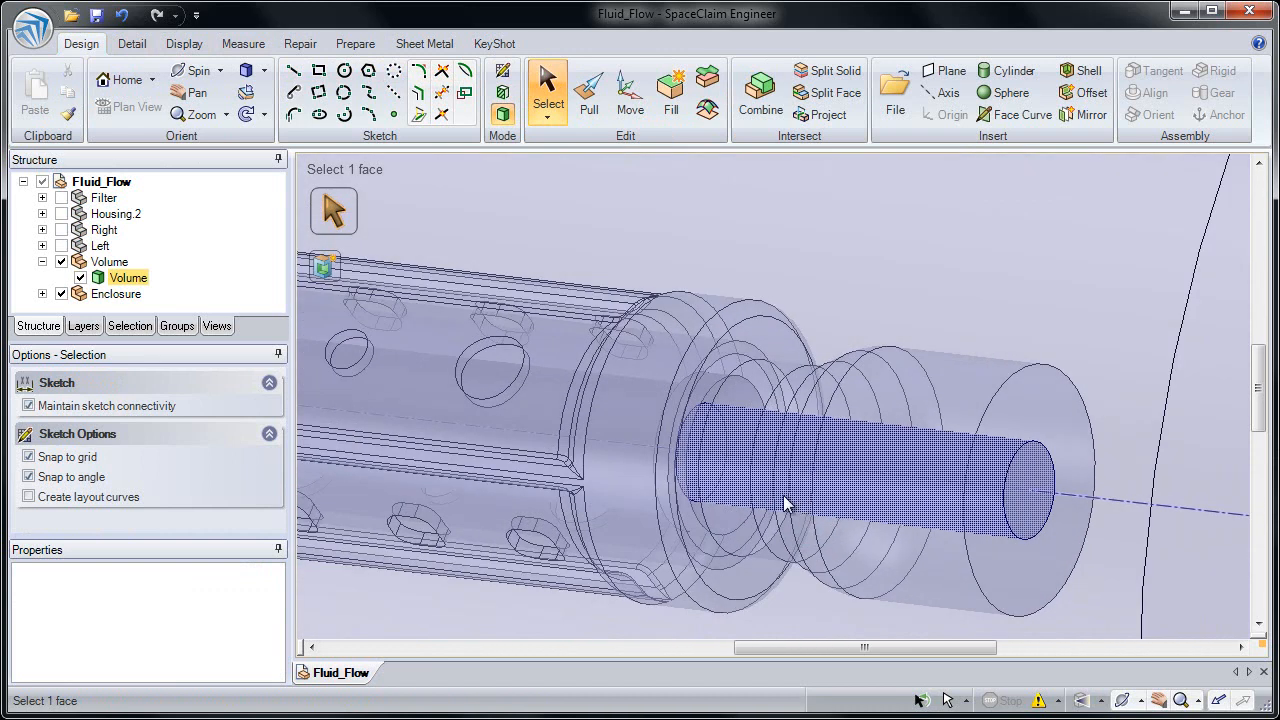
click(783, 503)
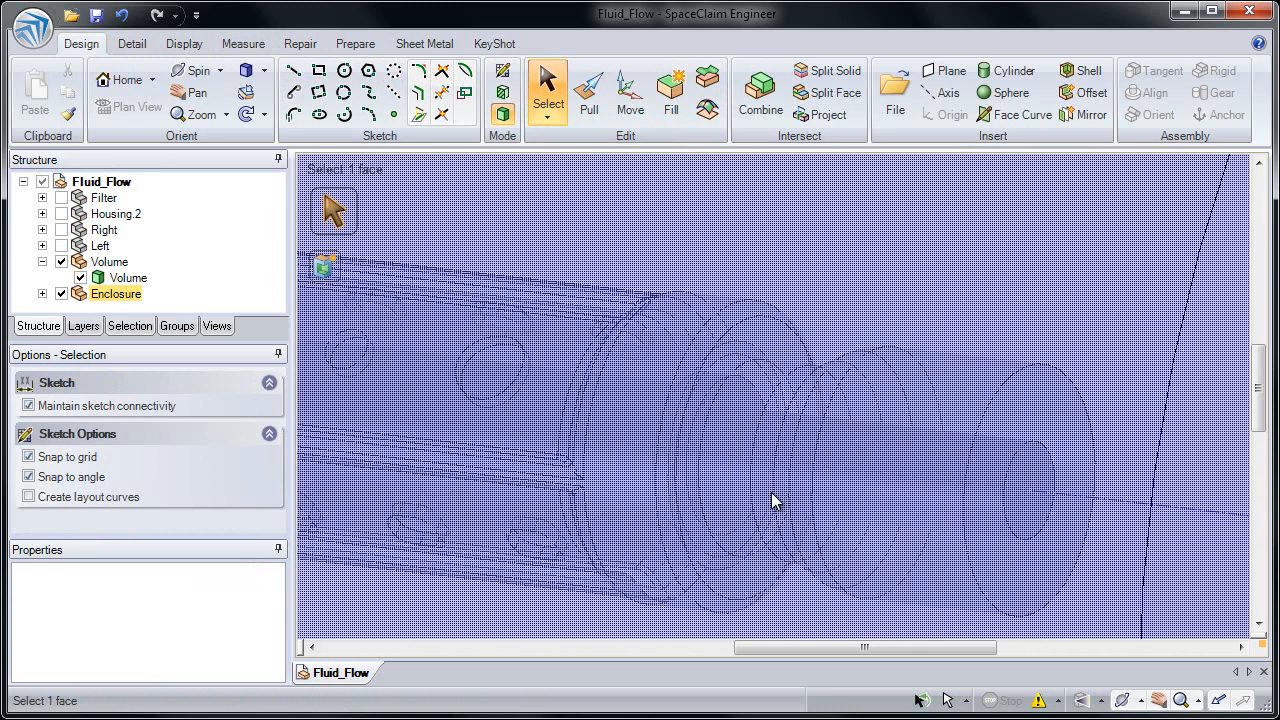
Examine the whole Volume body inside the cylindrical enclosure from a wider view.
middle_drag(769, 491, 736, 490)
scroll(756, 476, down, 8)
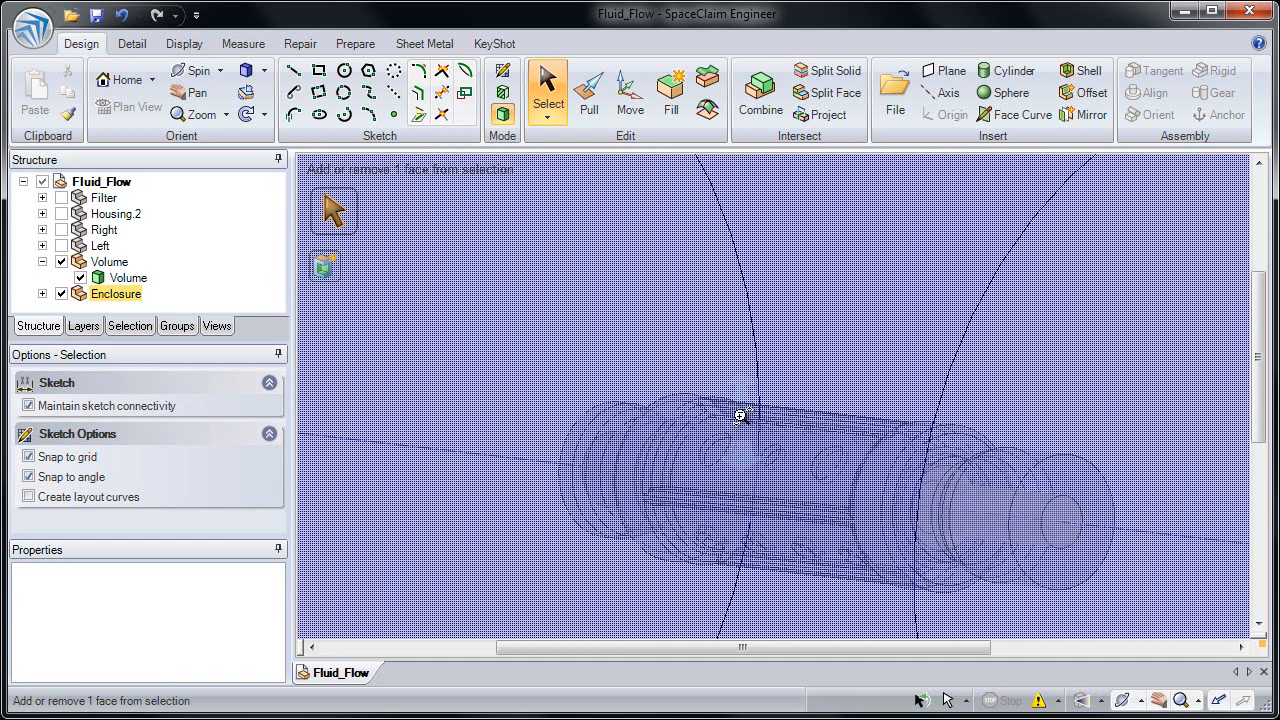
middle_drag(658, 379, 706, 368)
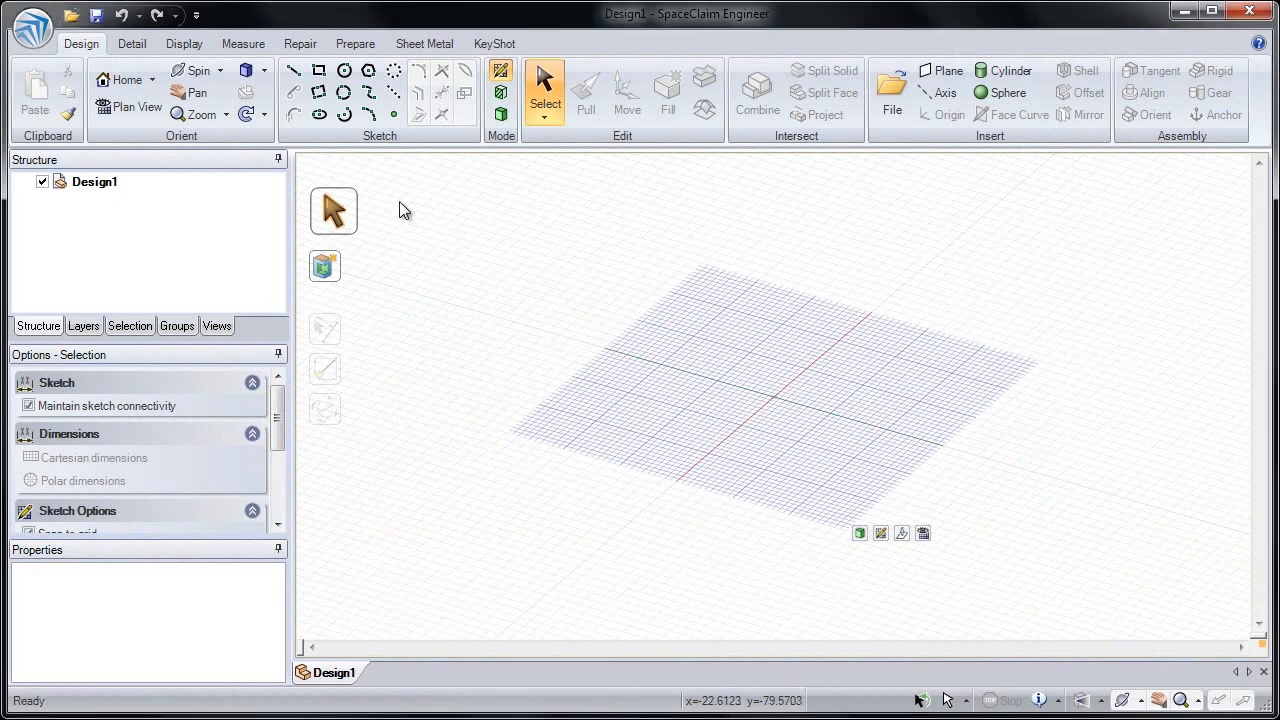
Open Top_Level_Assy.scdoc from the INTERFERENCE_IMPRINT folder.
click(71, 15)
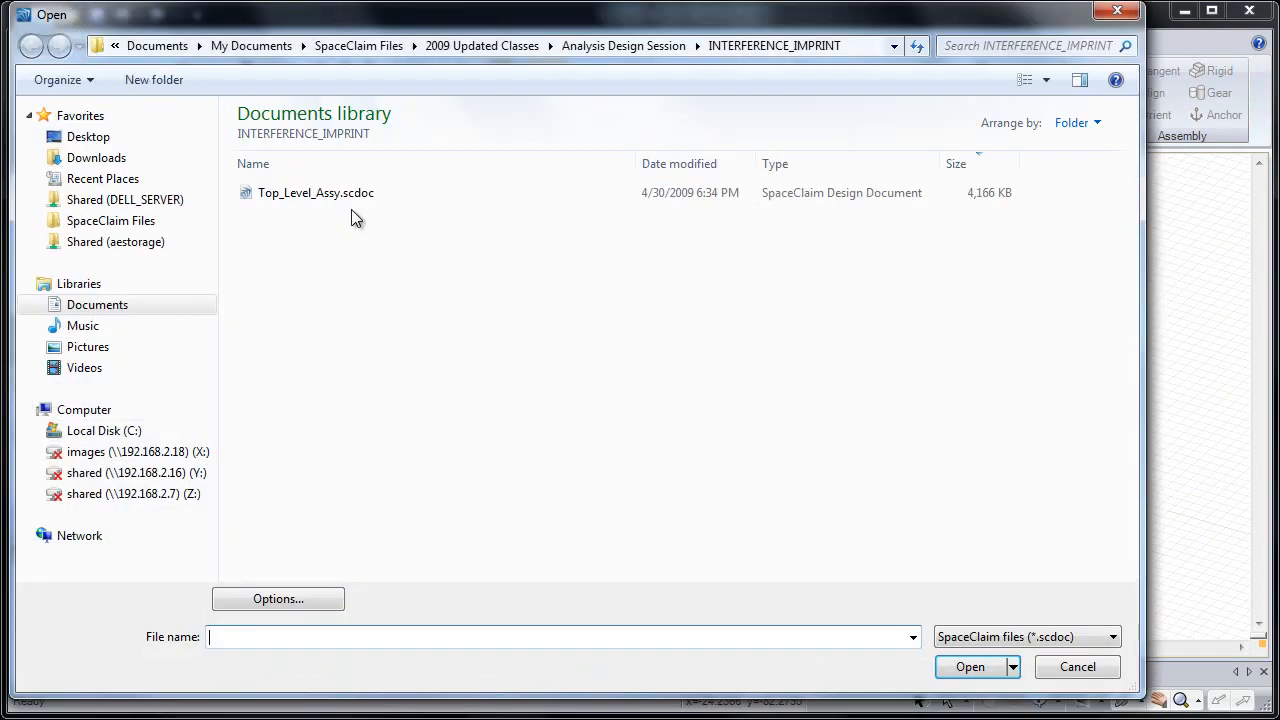
click(638, 48)
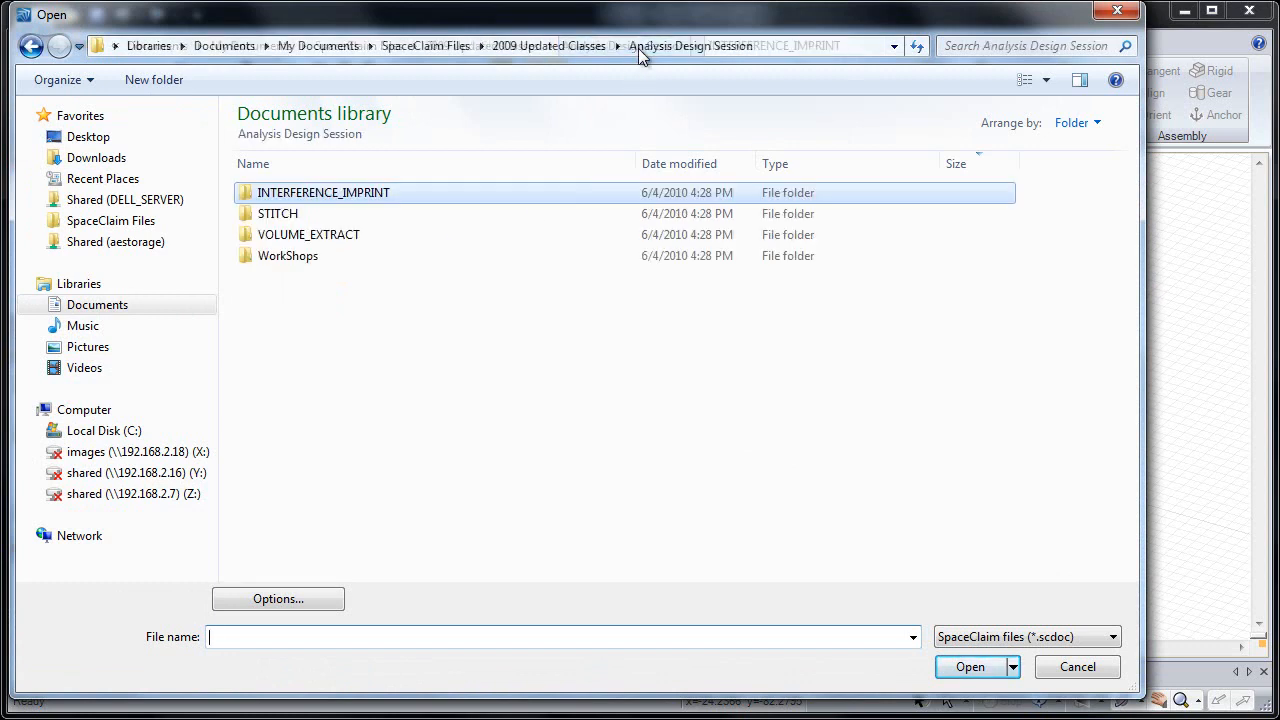
double_click(310, 191)
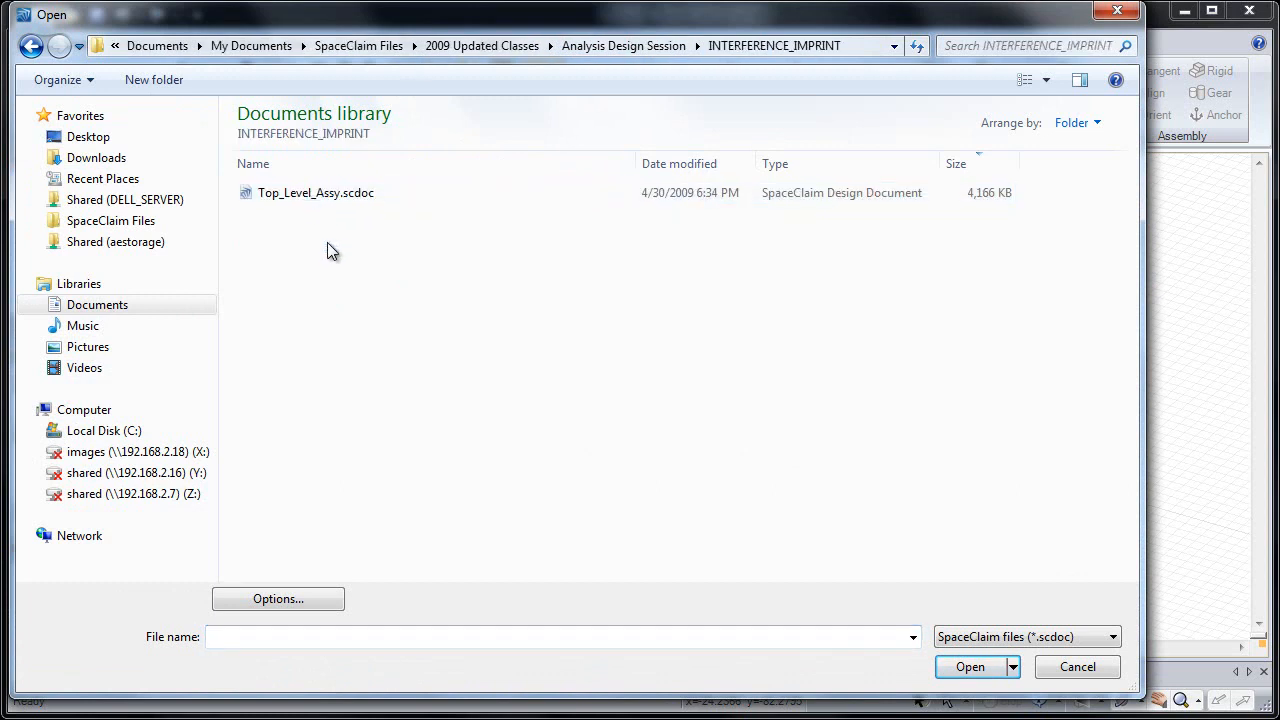
double_click(312, 195)
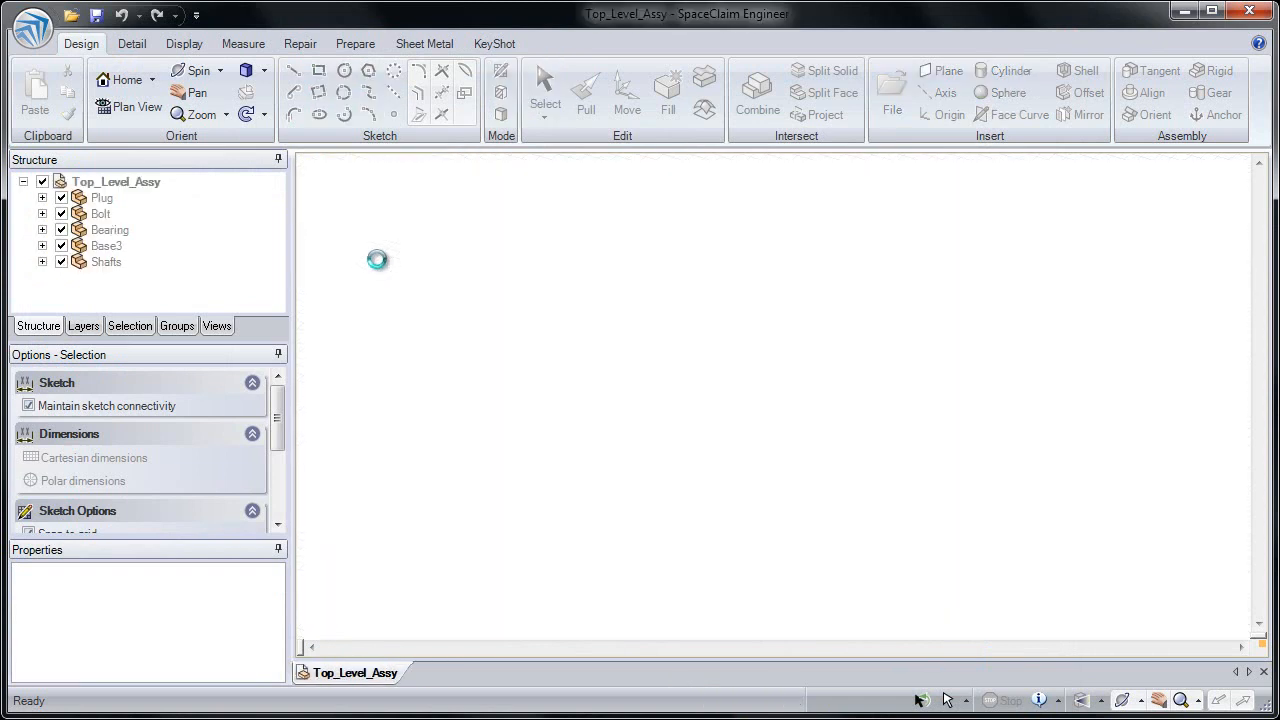
Check the assembly for interfering bodies, inspect the overlaps at the plug and around the bearing, and leave the check.
click(355, 44)
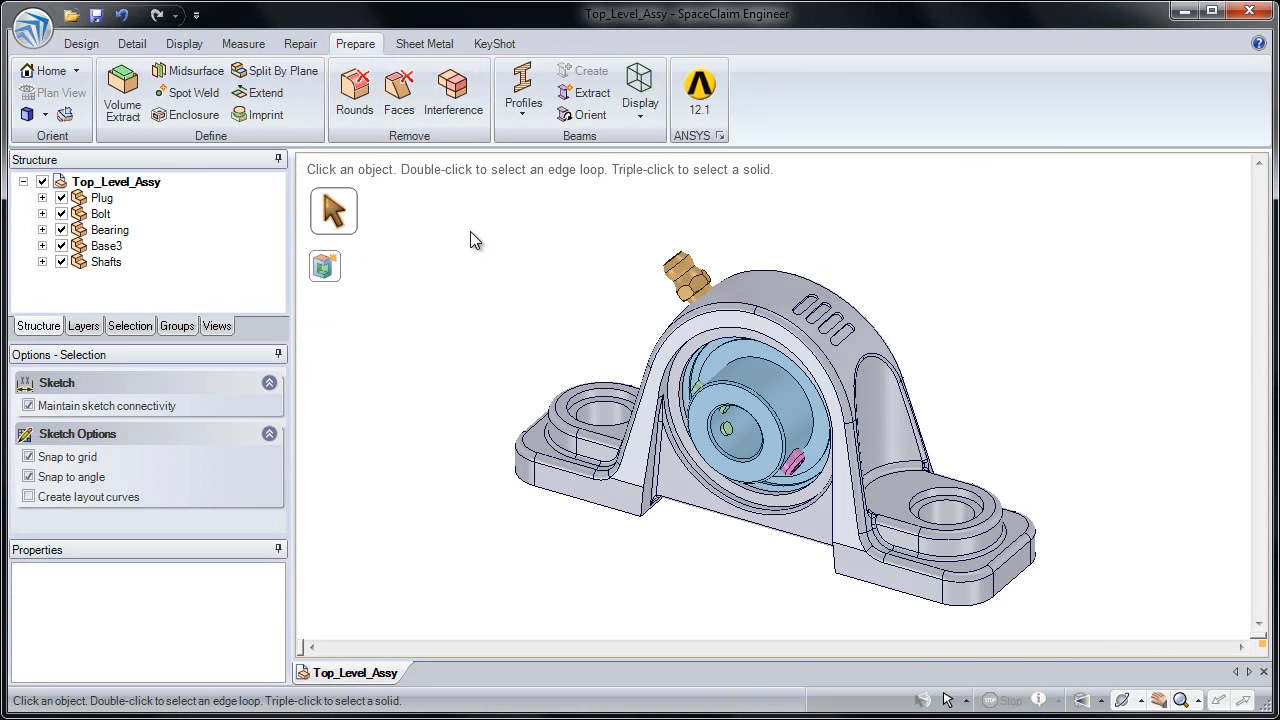
click(455, 100)
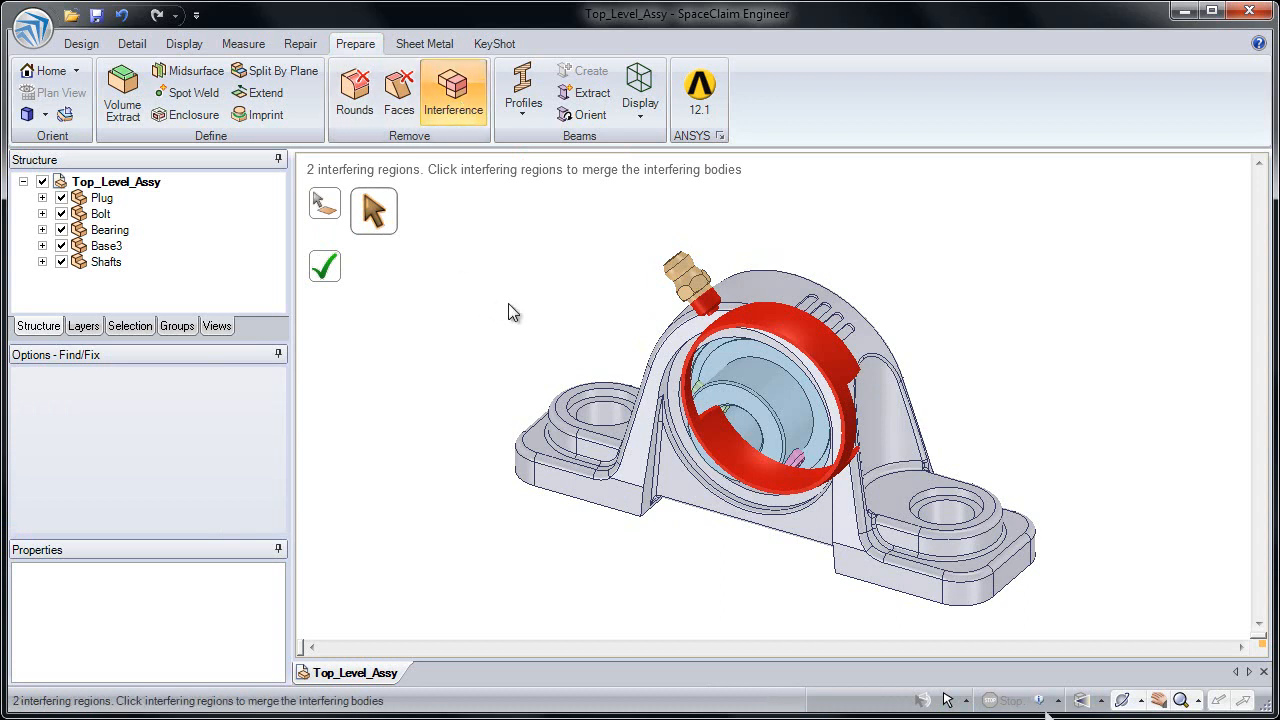
middle_drag(563, 330, 668, 317)
scroll(694, 394, up, 5)
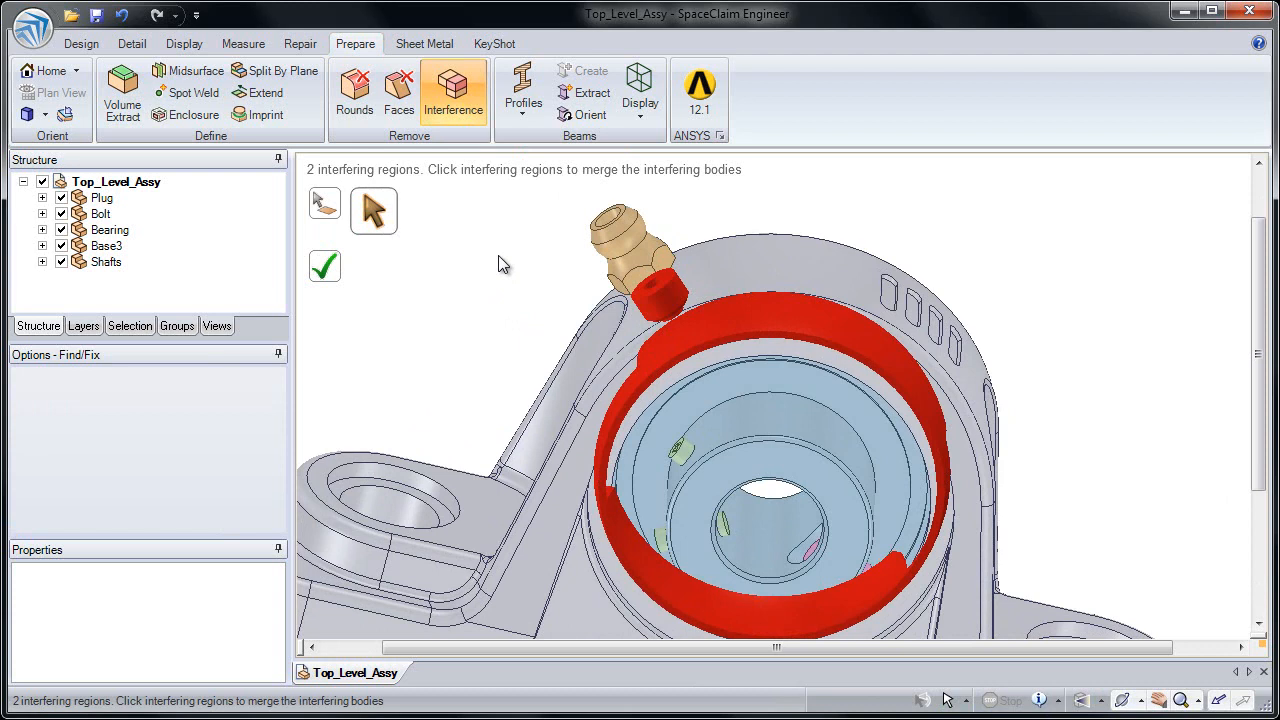
click(81, 44)
click(548, 88)
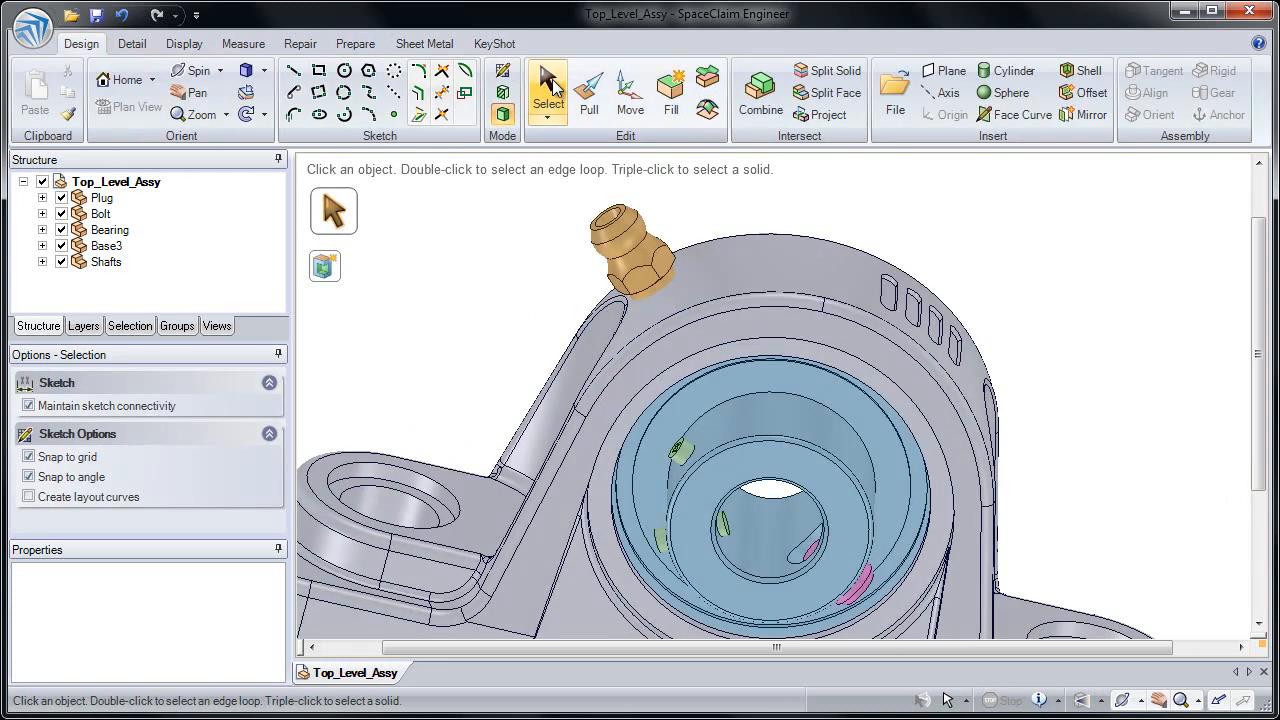
Section the assembly through the plug's axis to expose the overlaps with the housing and bearing.
ctrl+scroll(610, 225, up, 3)
click(597, 222)
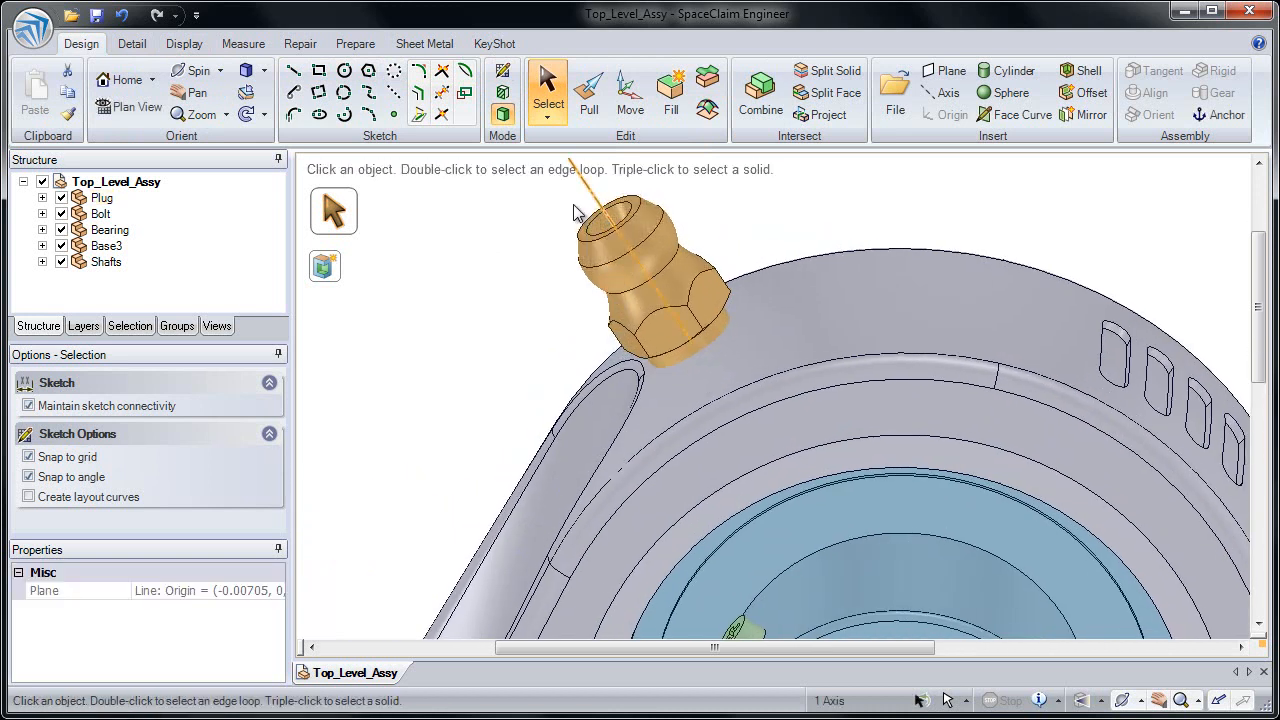
click(507, 94)
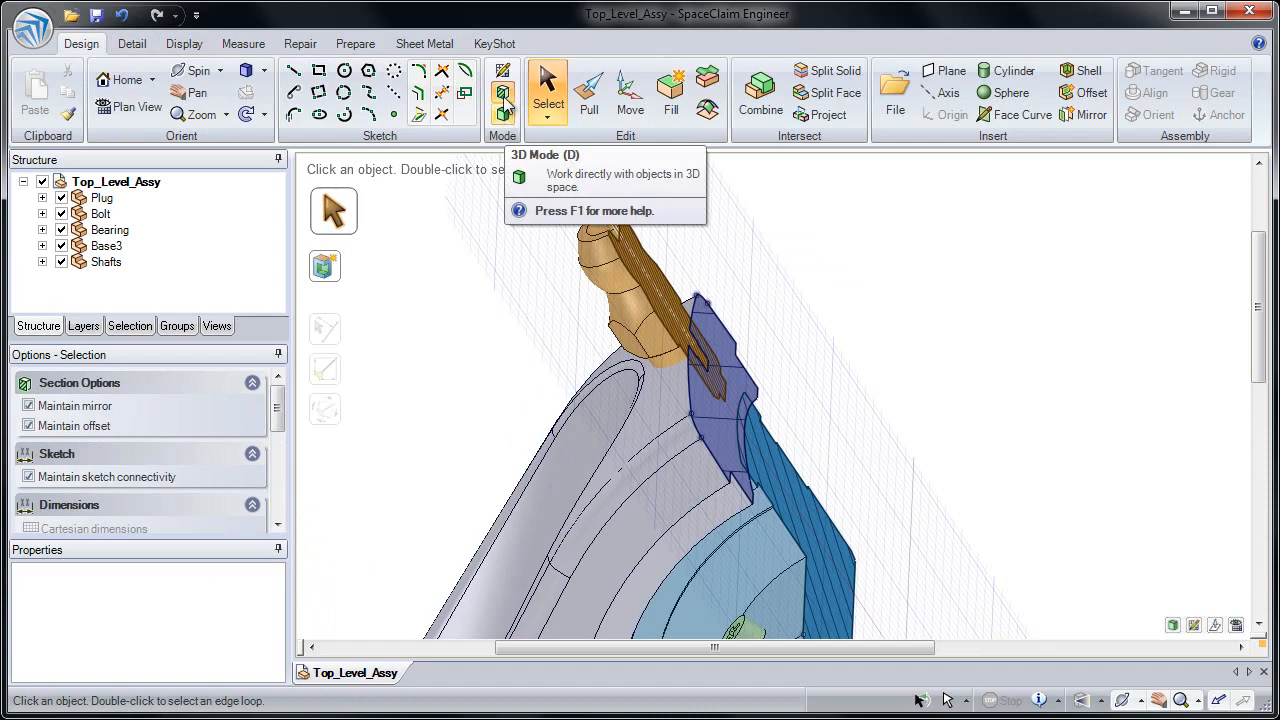
click(507, 76)
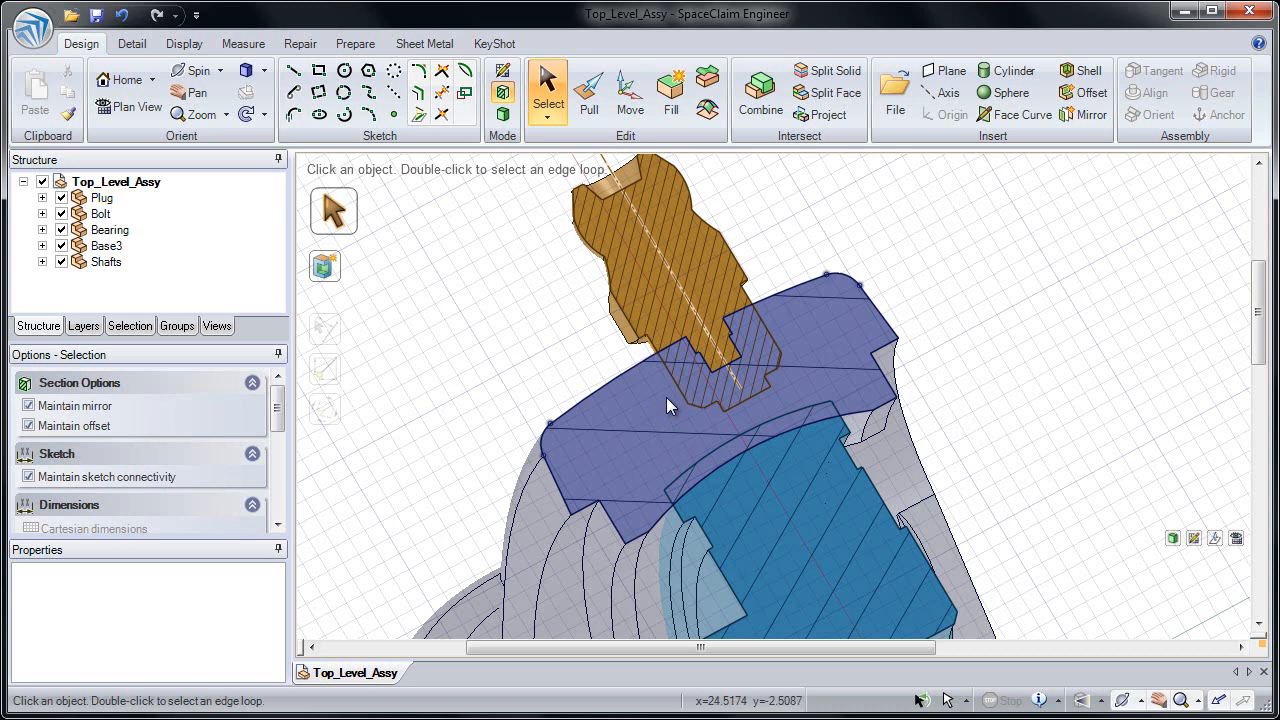
Use the Interference tool on the sectioned assembly to remove the overlap between the plug's lower end and the housing.
click(358, 44)
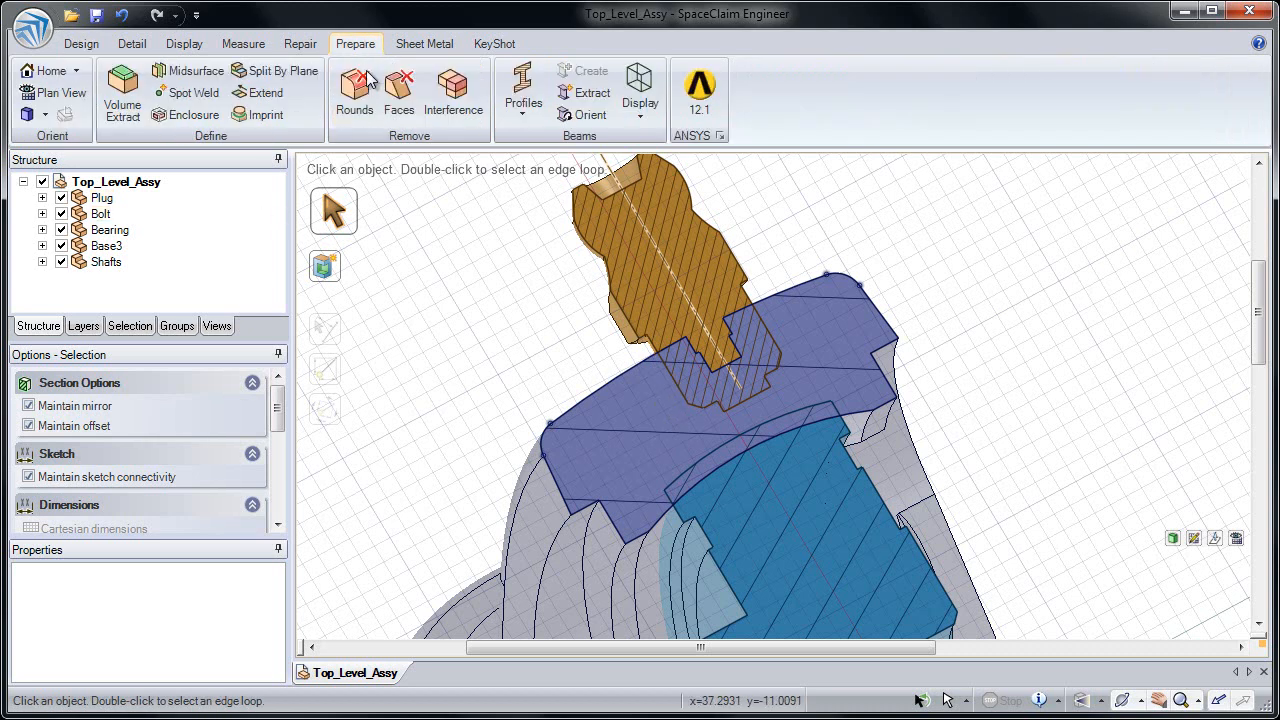
click(437, 110)
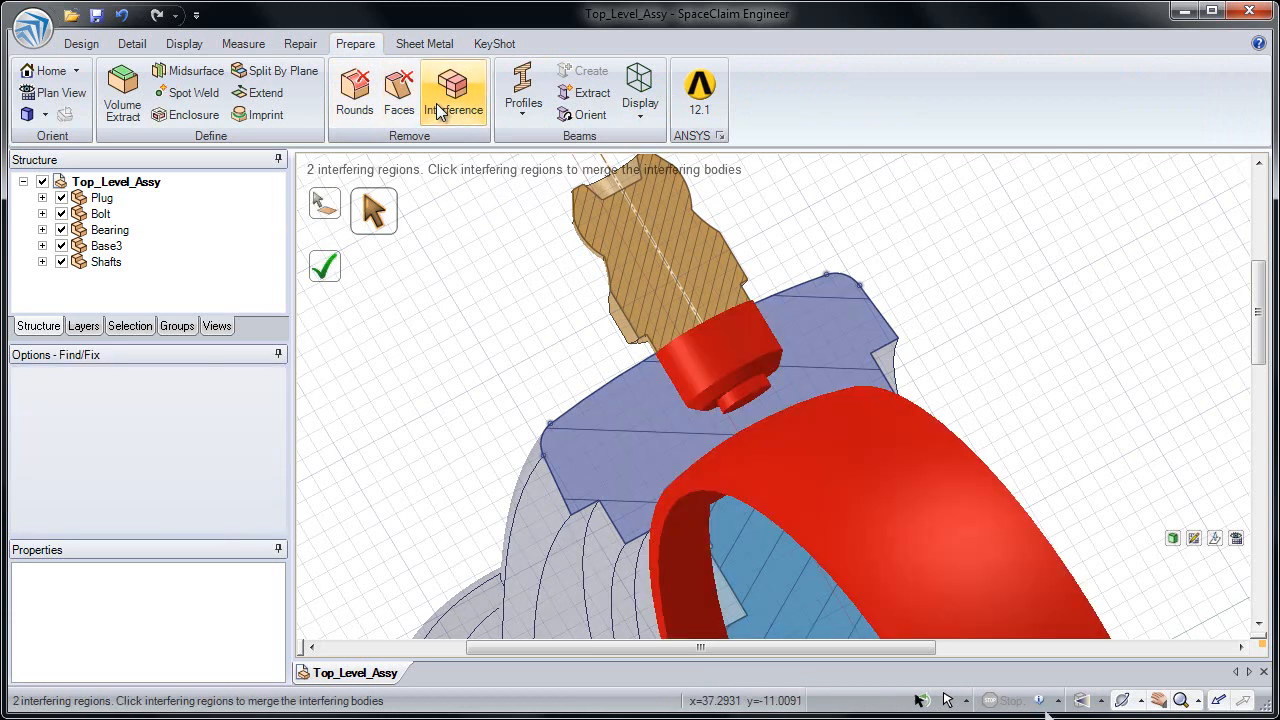
middle_drag(694, 427, 638, 420)
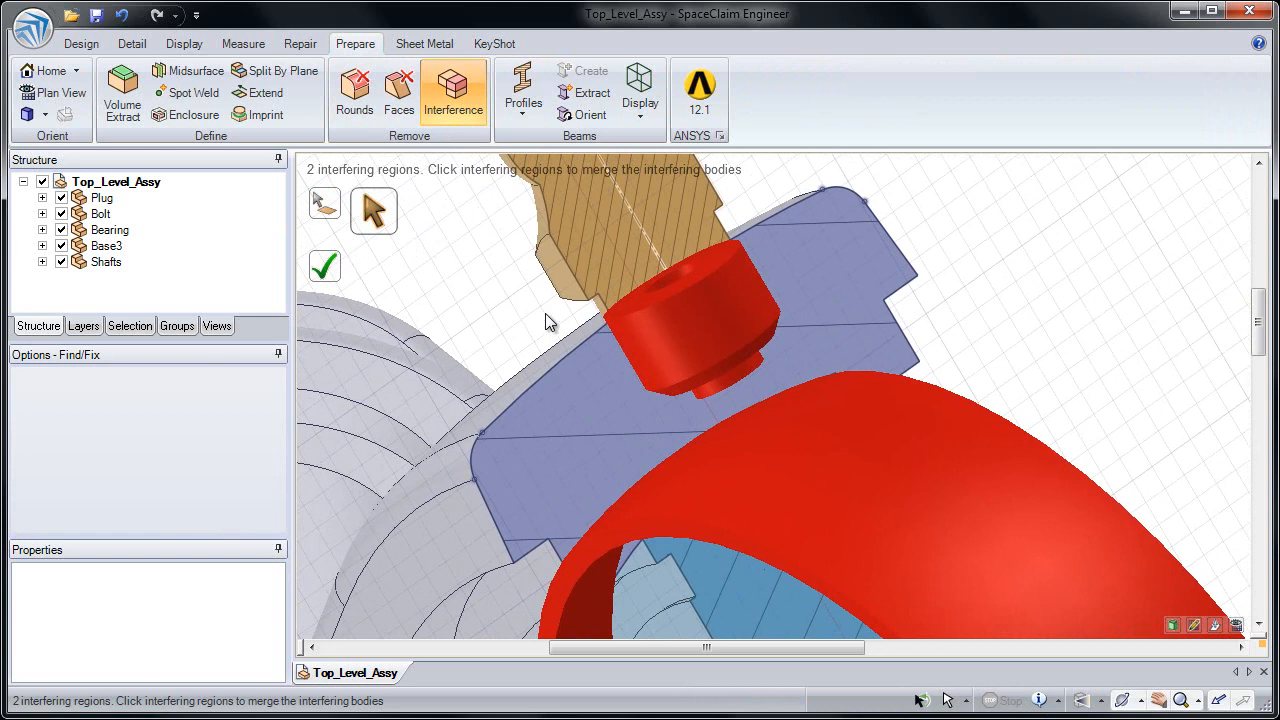
click(637, 333)
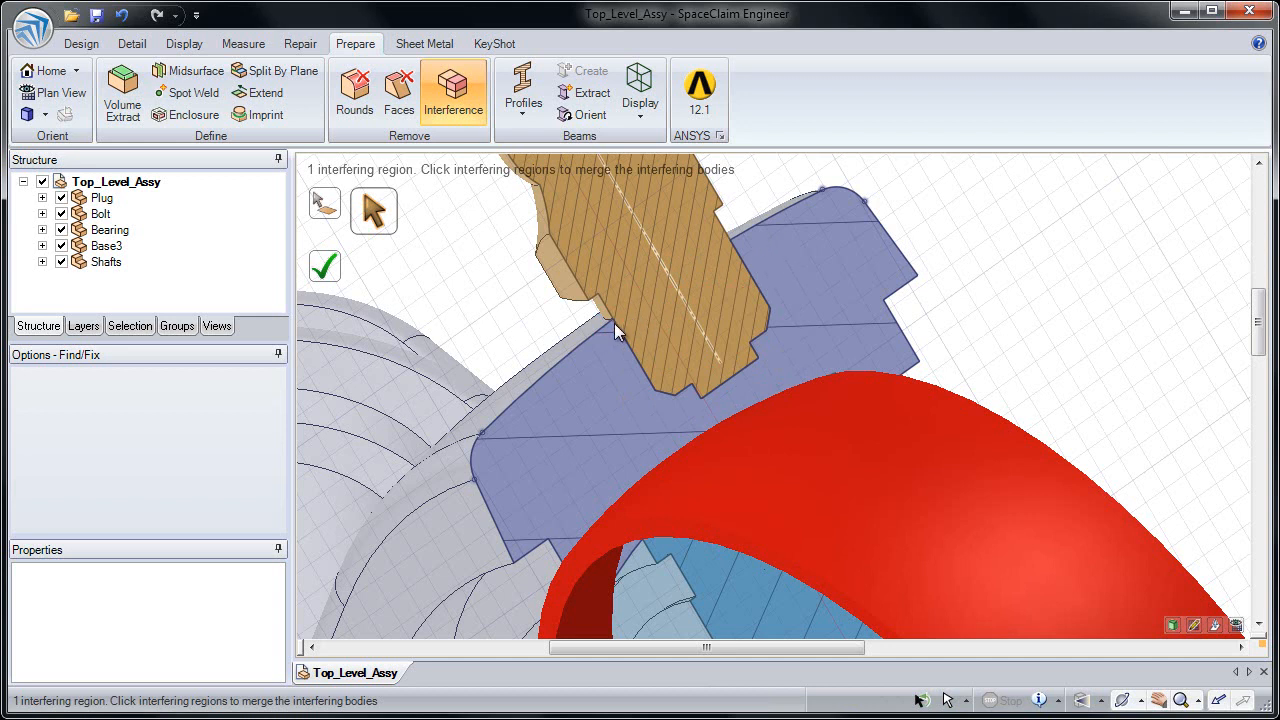
Try removing the ring-shaped interference between the bearing and the housing, and undo that removal.
middle_drag(720, 449, 634, 274)
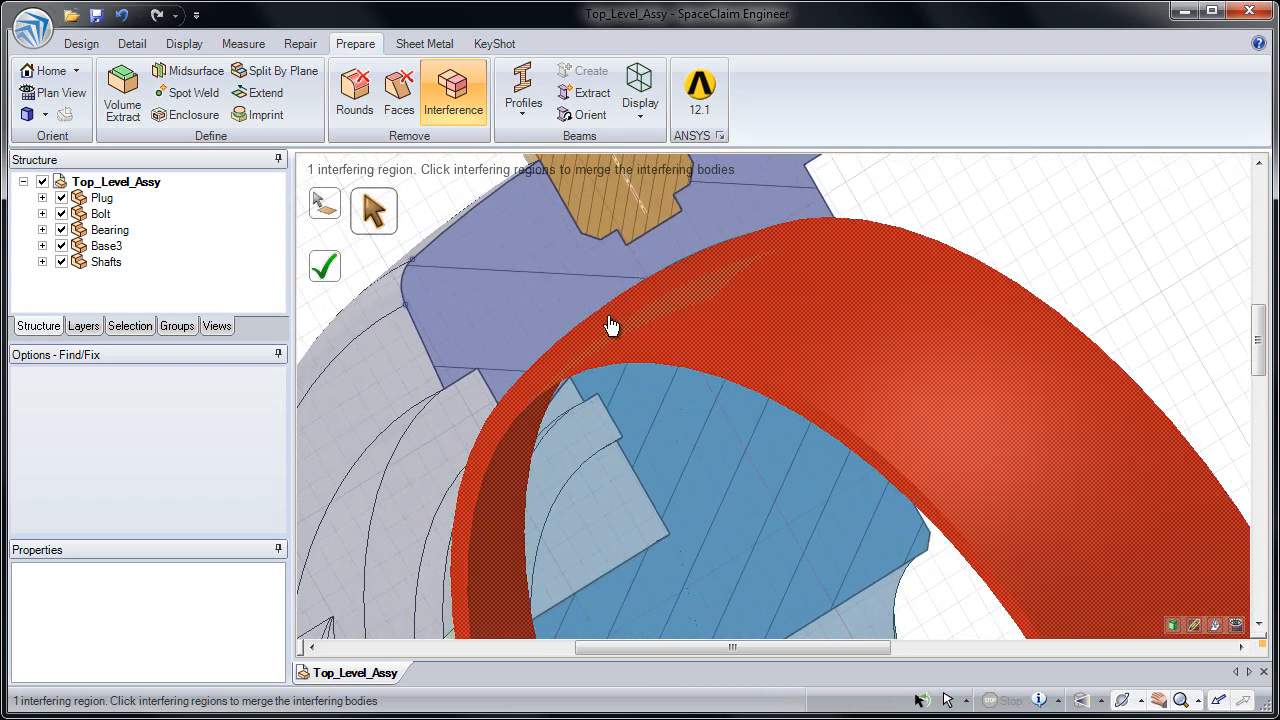
click(620, 326)
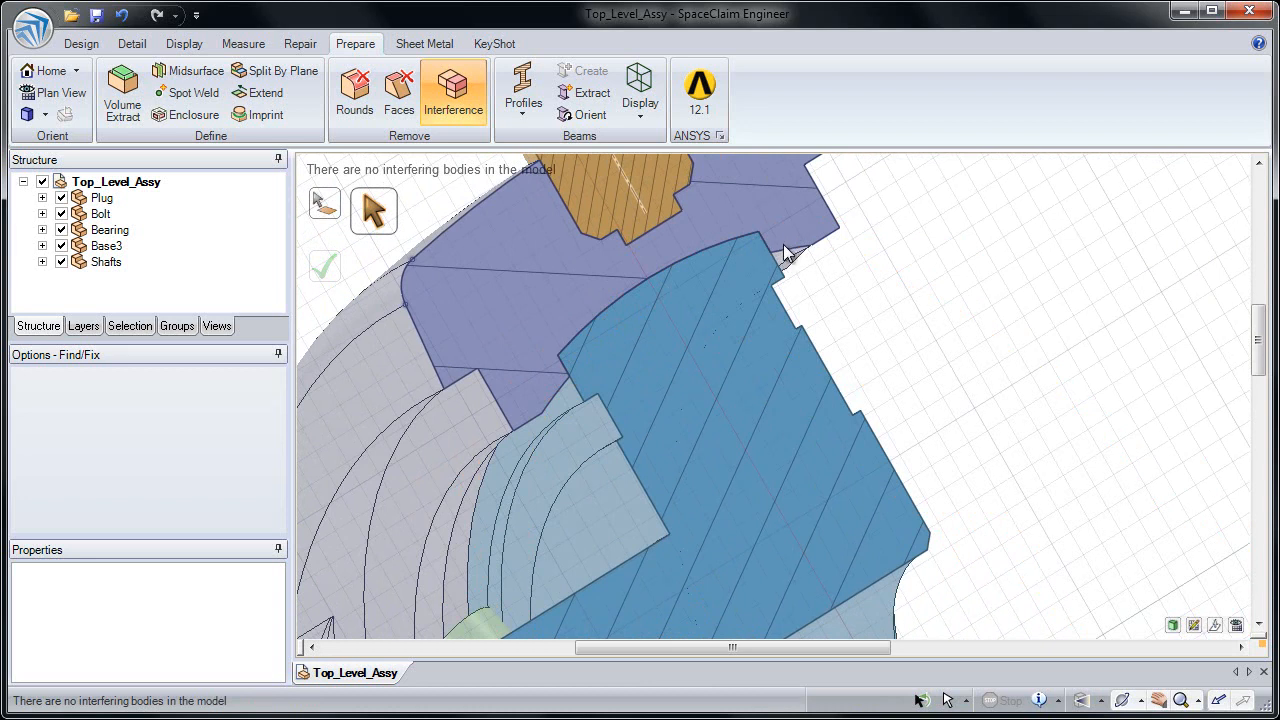
click(121, 14)
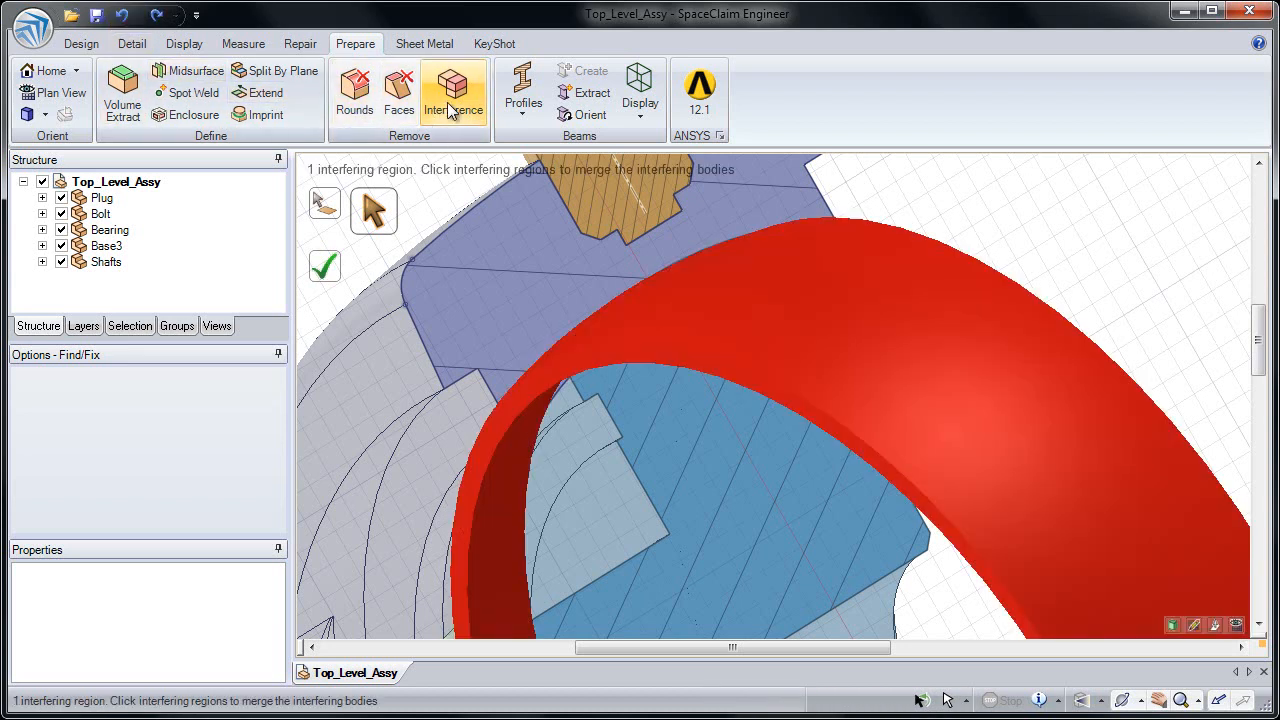
Pull the bearing's outer spherical face inward to a radius of about 19.48 mm and up to Base3's mating spherical face.
click(84, 43)
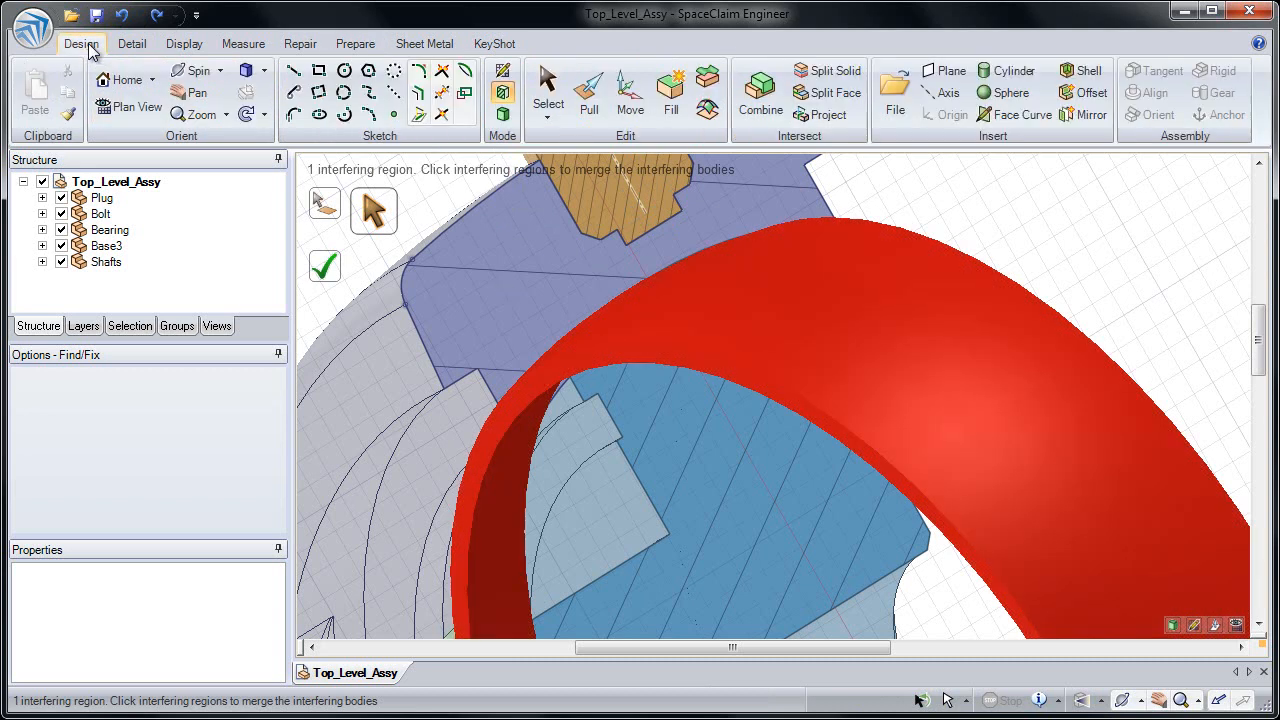
click(549, 95)
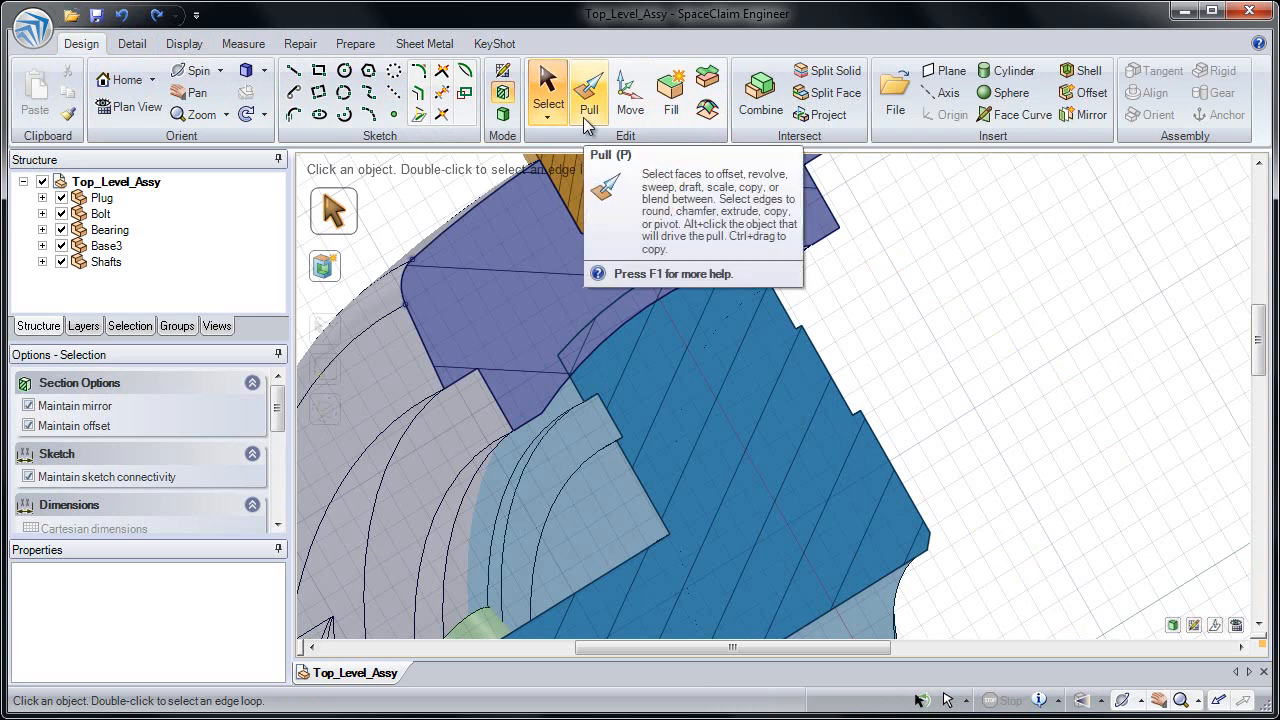
click(588, 100)
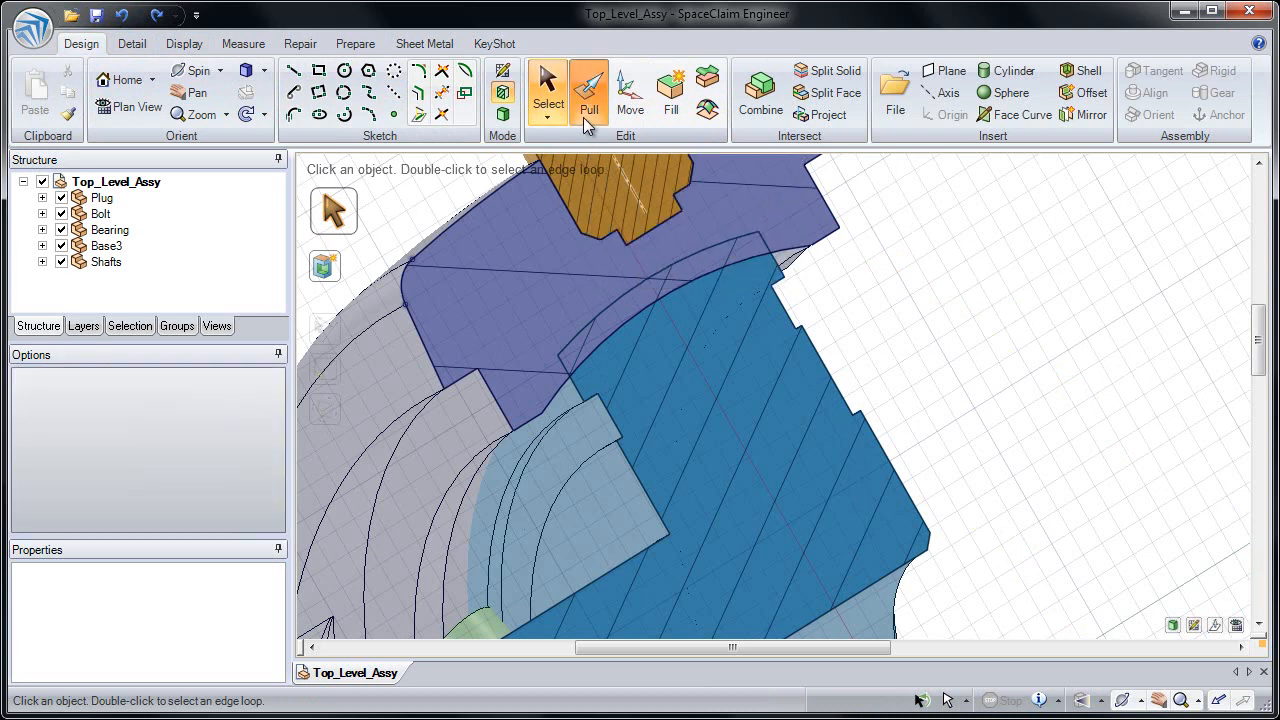
click(634, 290)
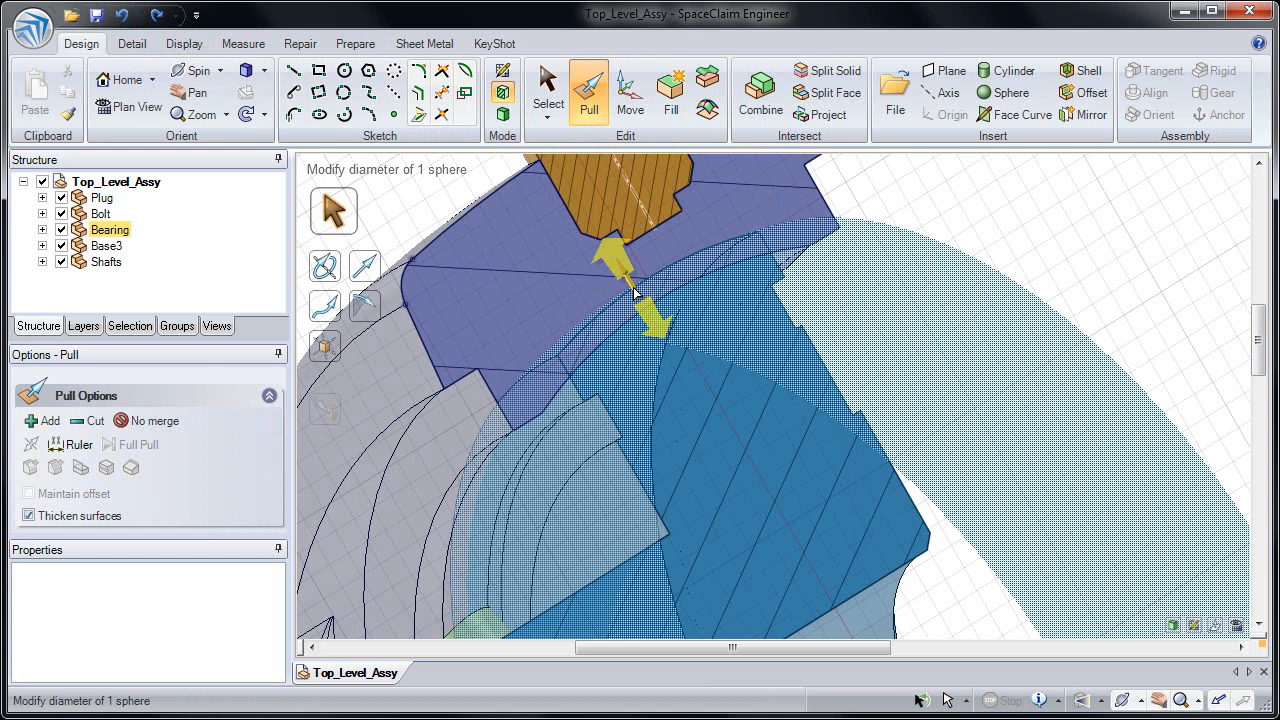
click(628, 284)
drag(580, 287, 591, 337)
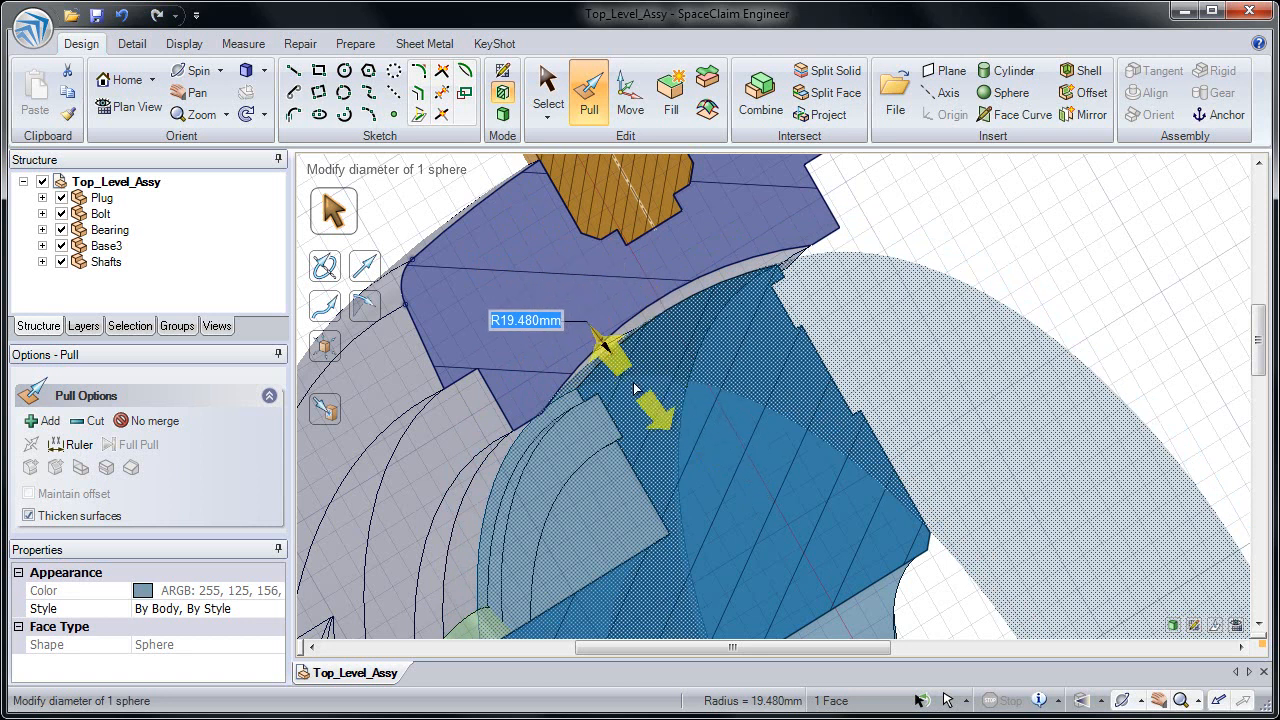
click(335, 418)
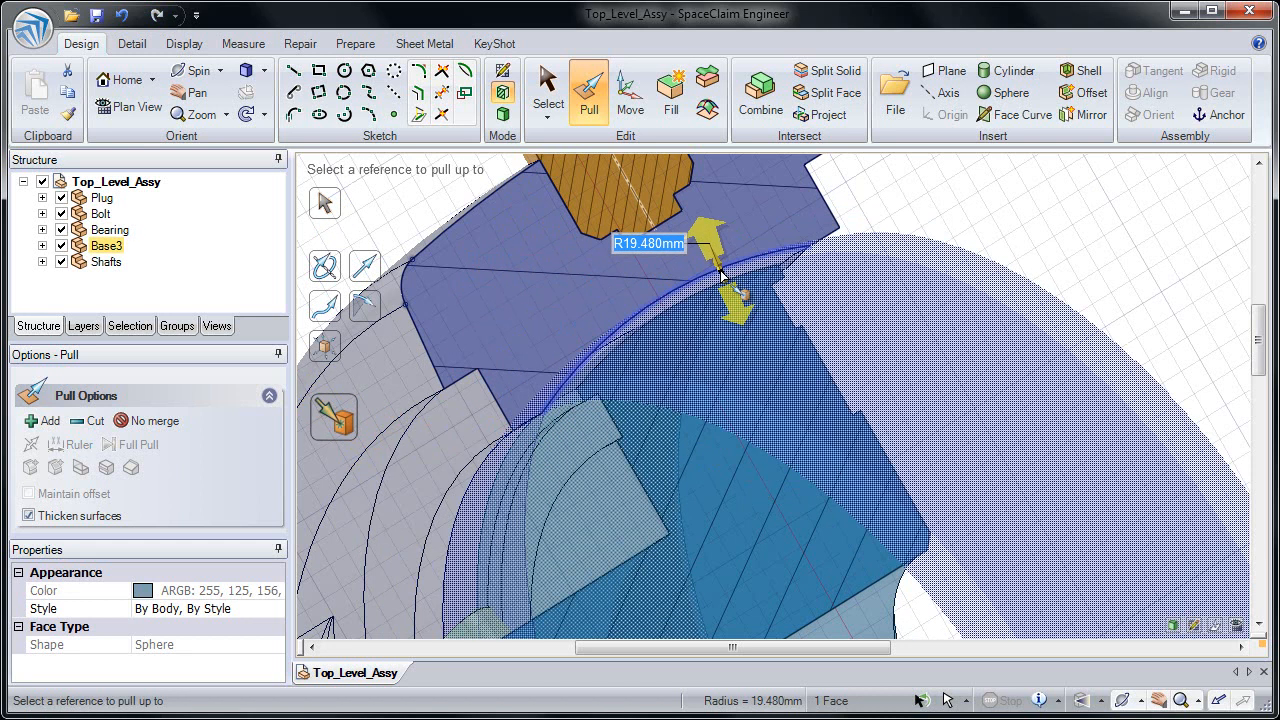
click(722, 275)
key(Escape)
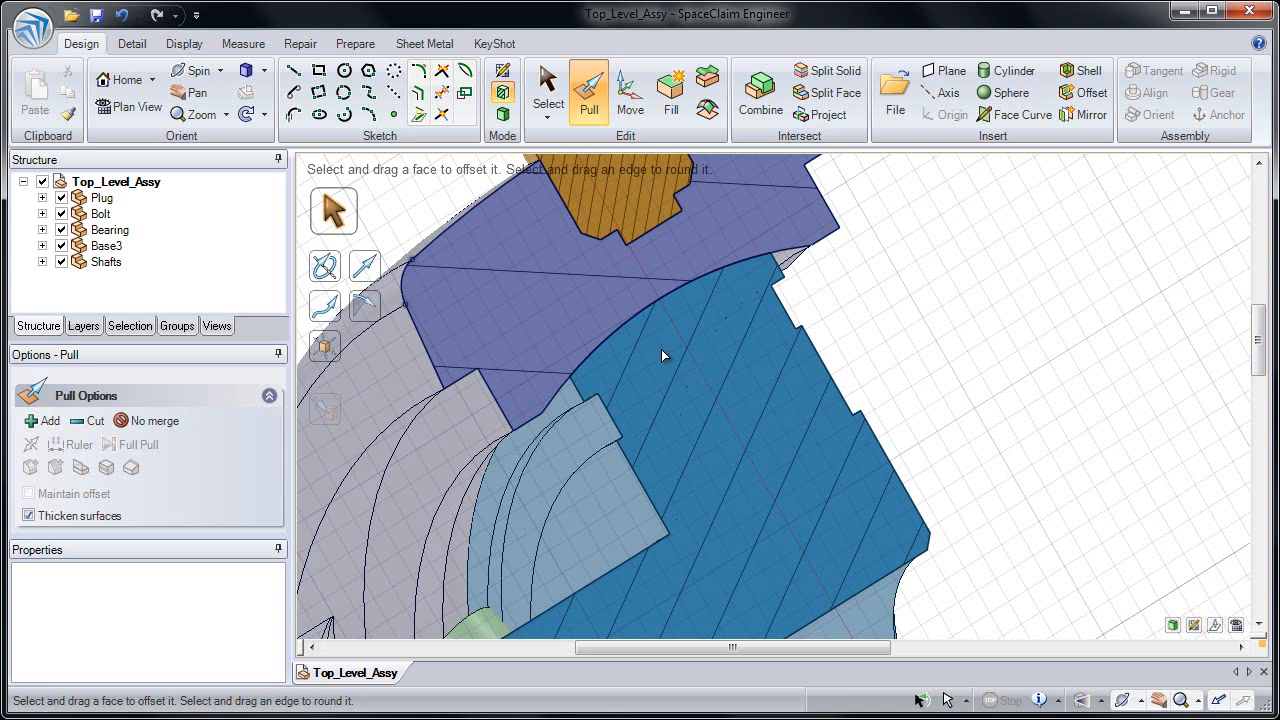
Return from the section to the full 3D model and recheck the assembly for interfering bodies.
scroll(657, 360, down, 10)
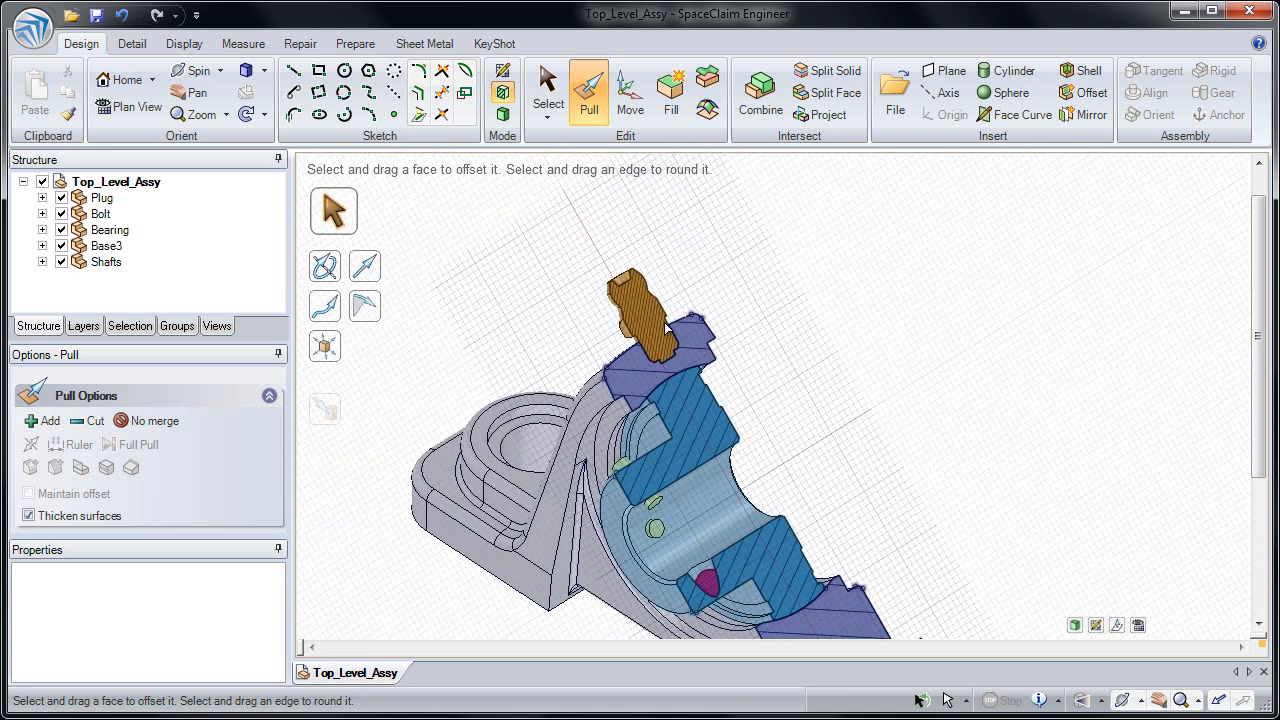
click(502, 113)
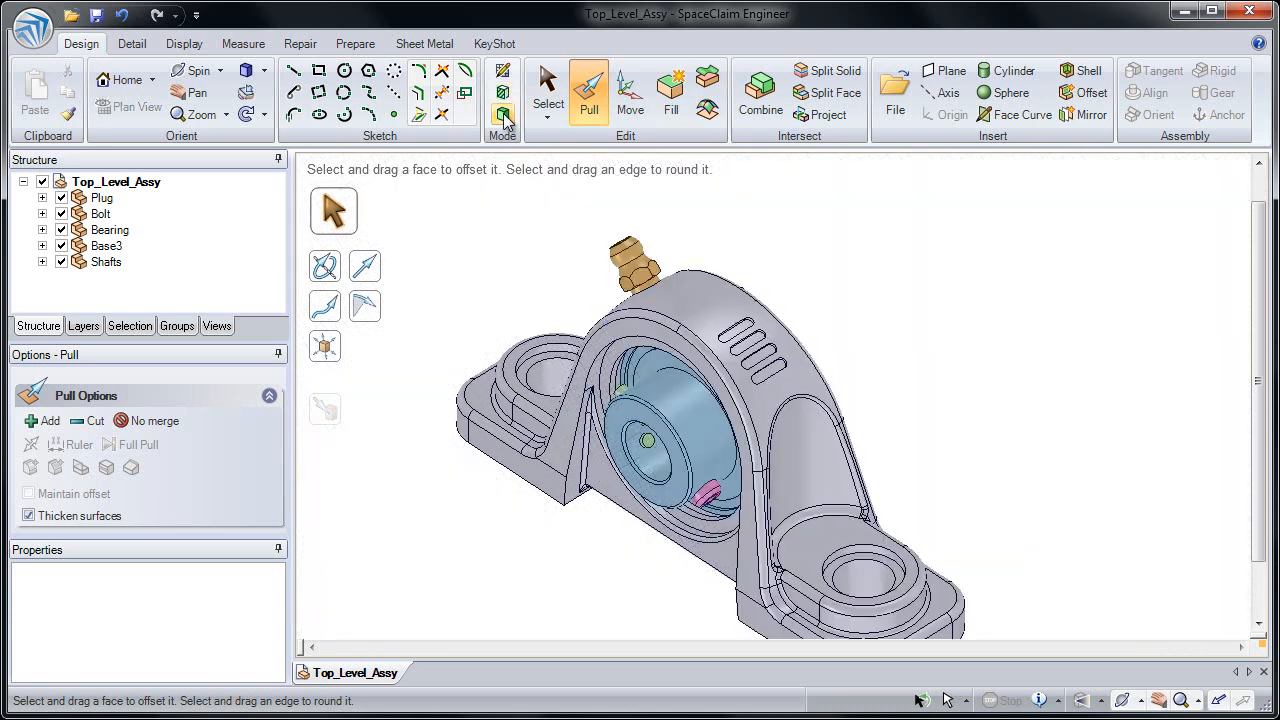
click(371, 50)
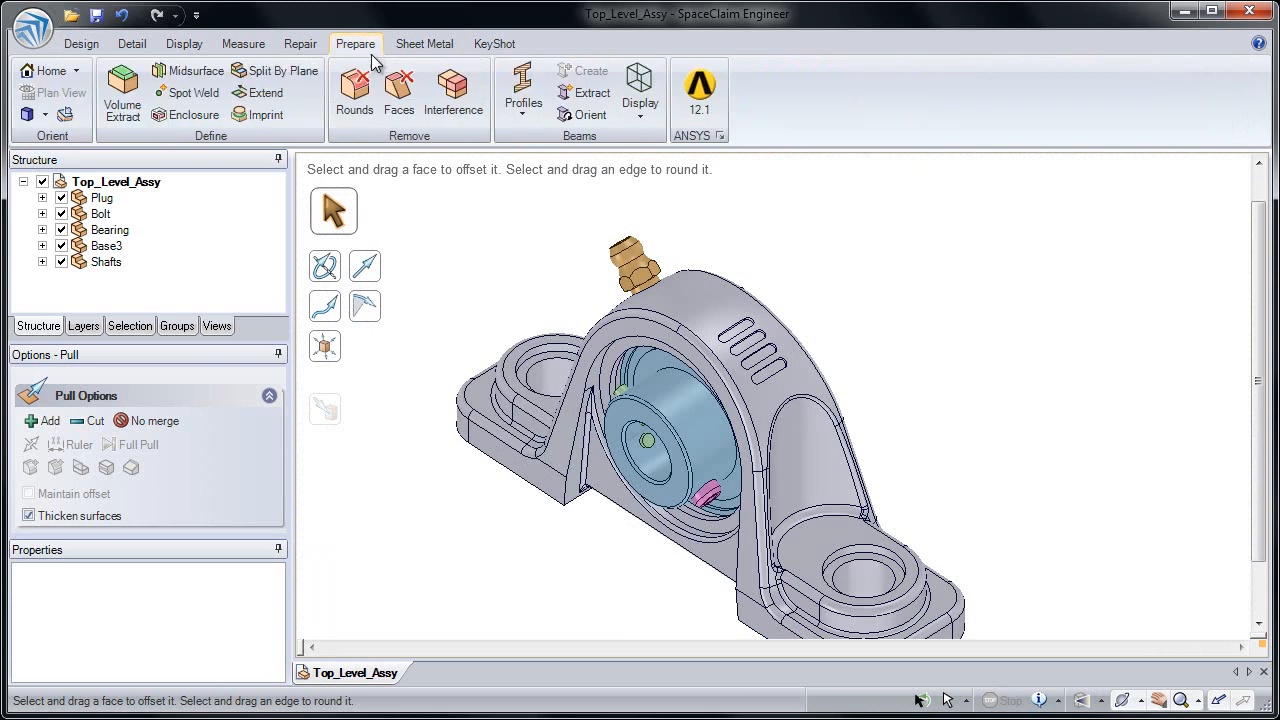
click(454, 99)
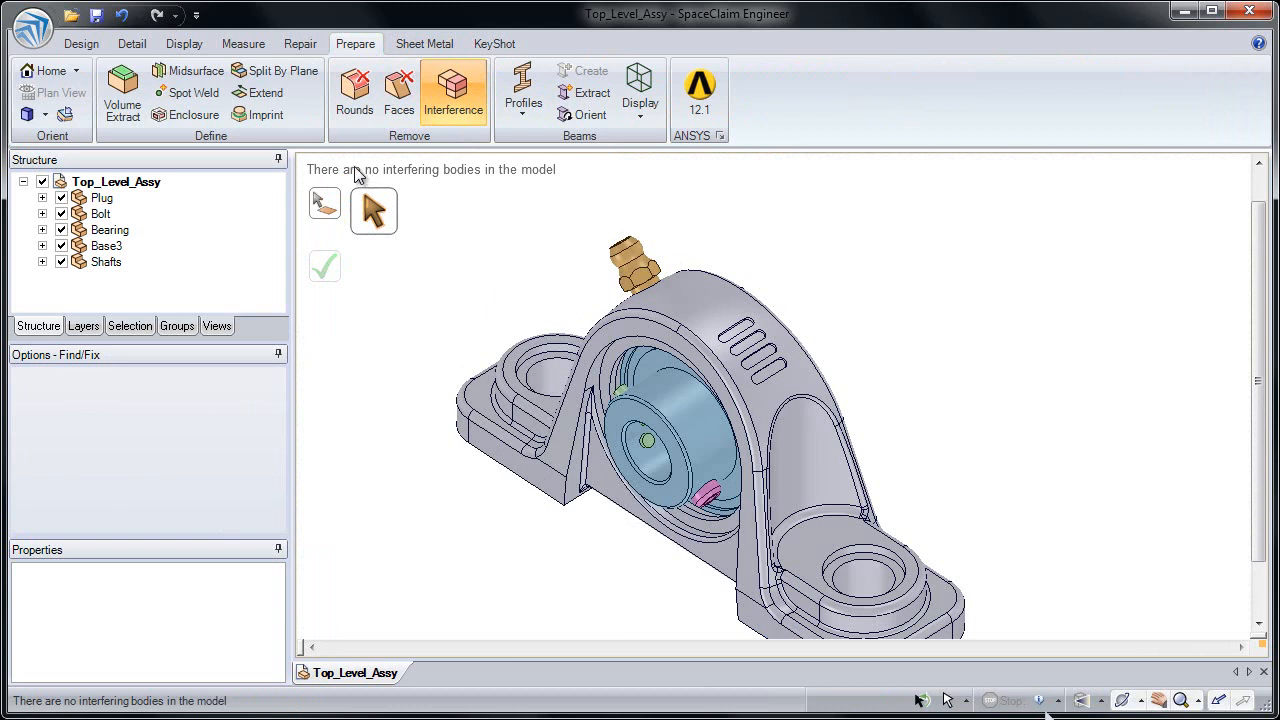
middle_drag(480, 357, 480, 327)
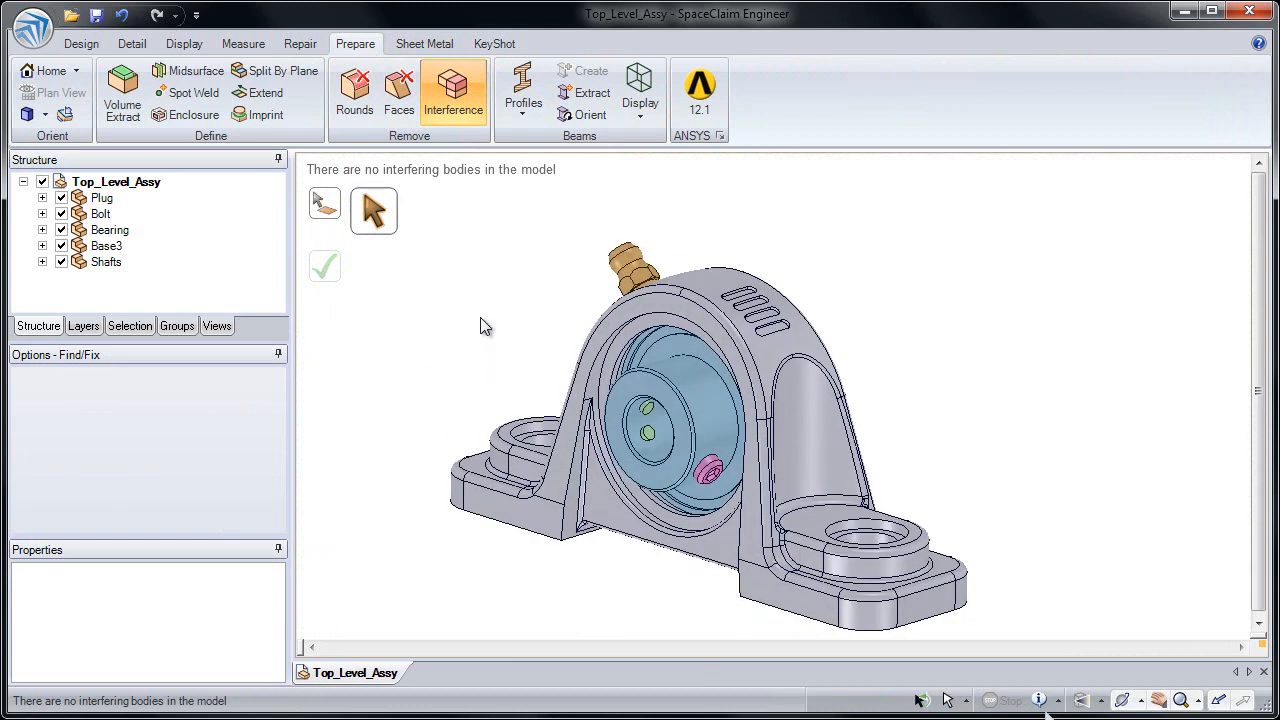
mouse_move(475, 268)
right_down()
mouse_move(475, 288)
mouse_move(476, 246)
right_up()
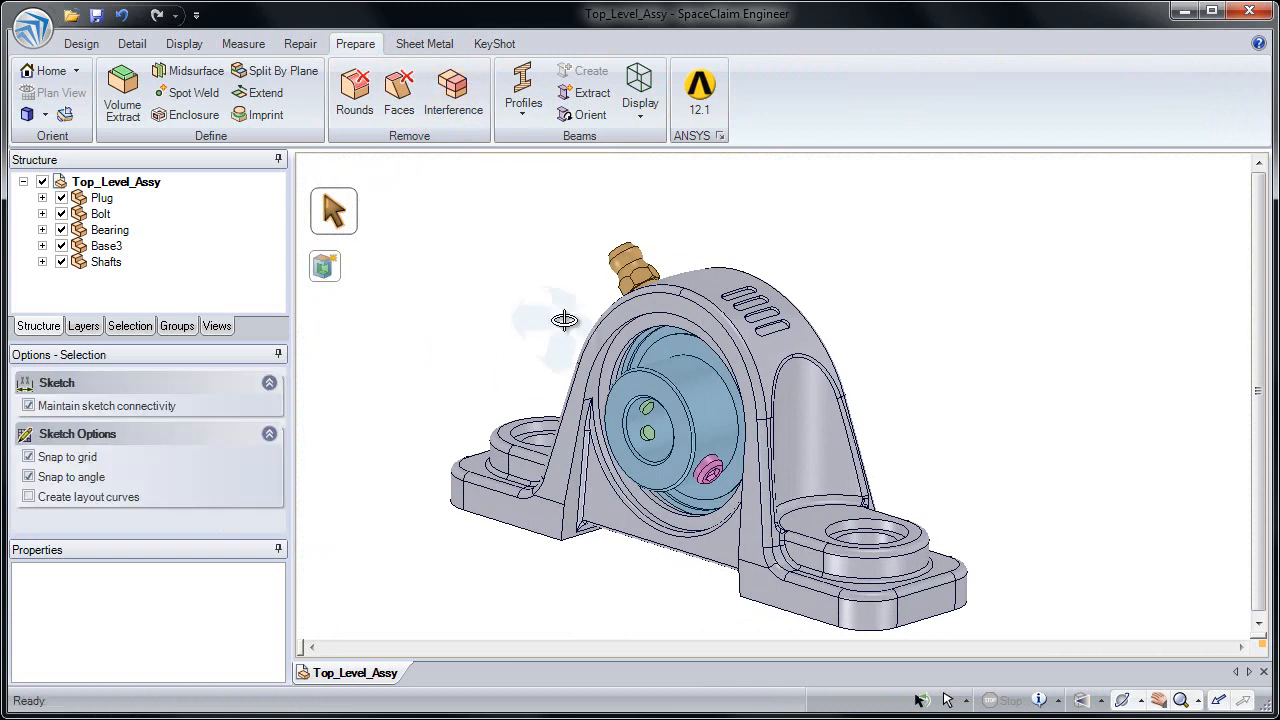
Select the Top_Level_Assy assembly and check its Share Topology property.
middle_drag(564, 319, 594, 334)
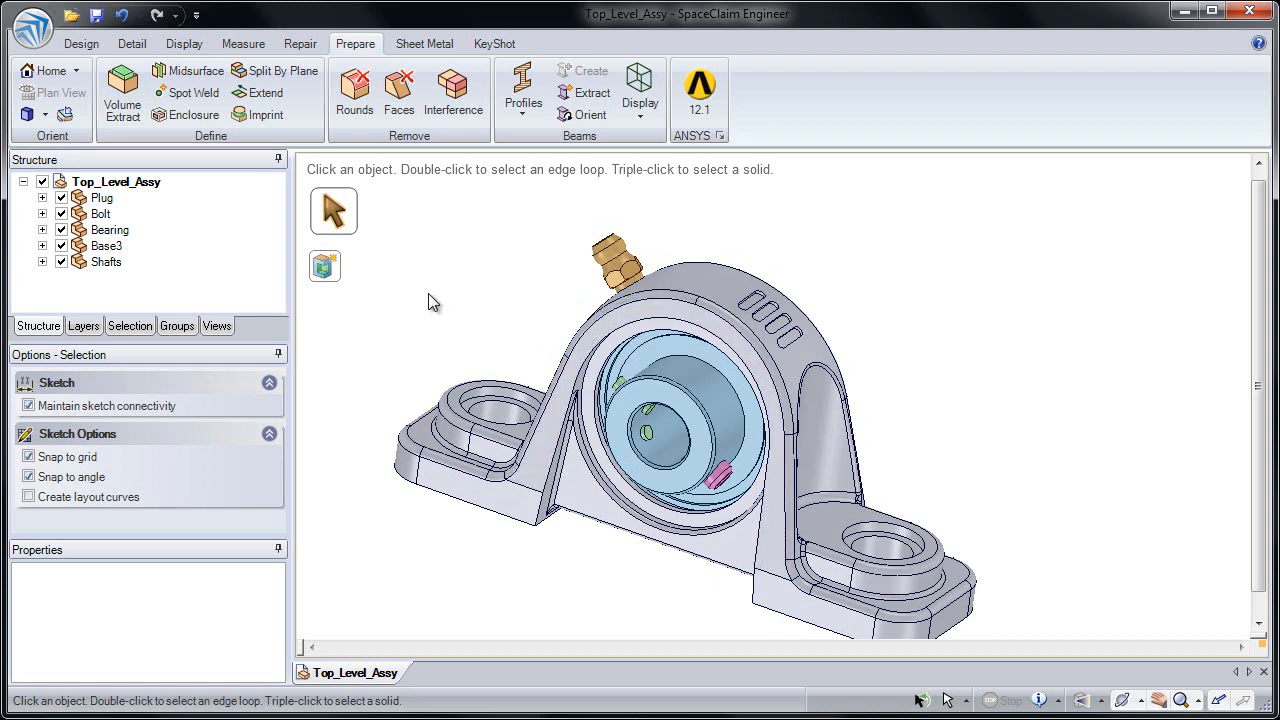
click(160, 190)
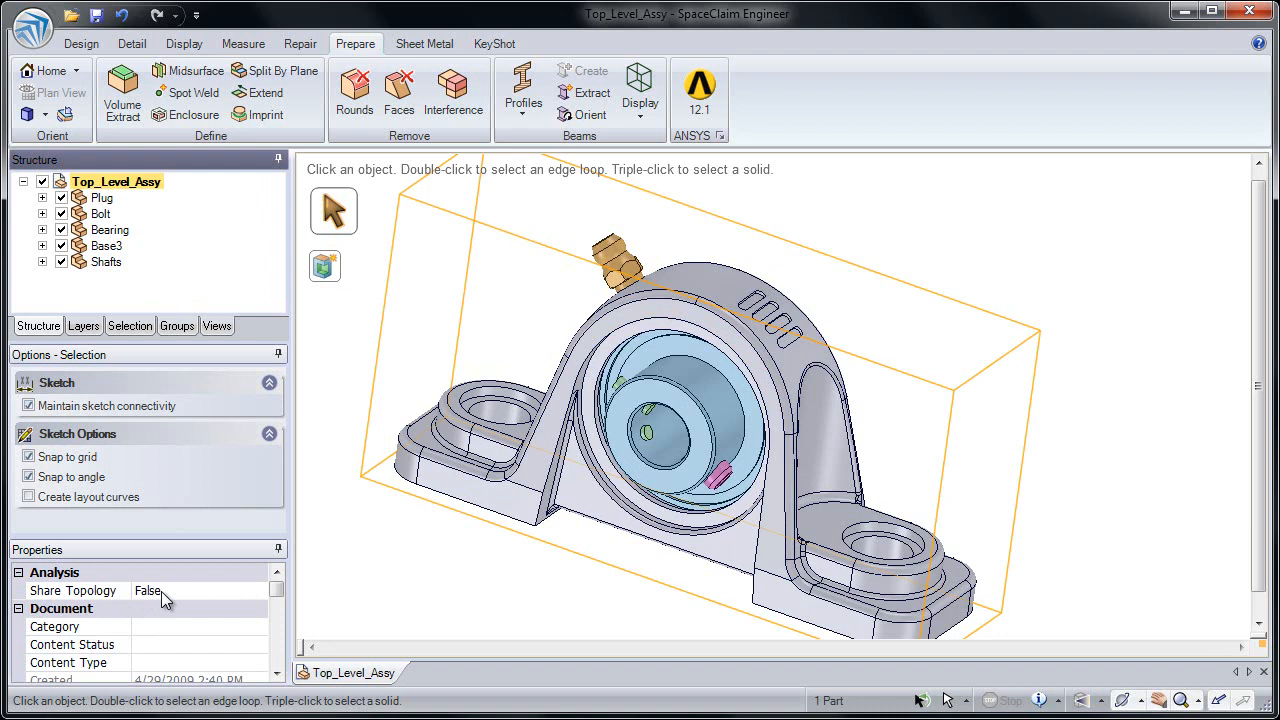
click(372, 528)
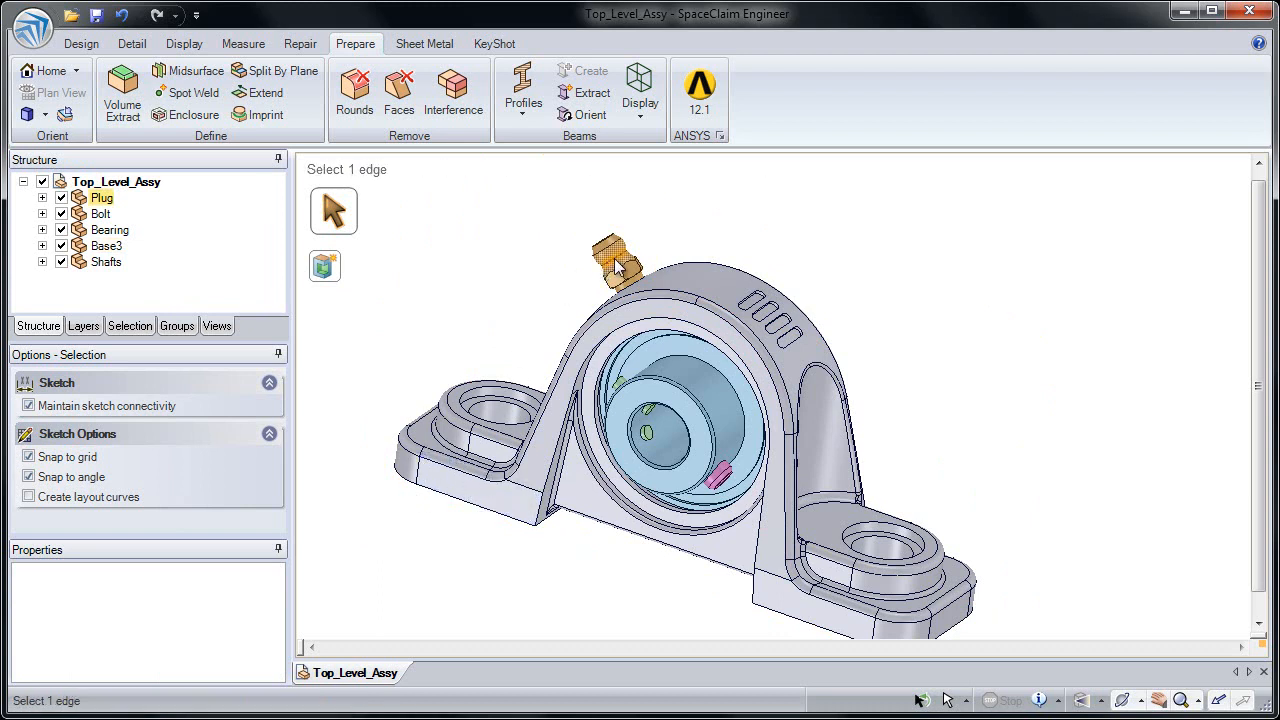
Examine the plug's lower cylindrical face where it enters the Base3 housing.
scroll(600, 268, up, 5)
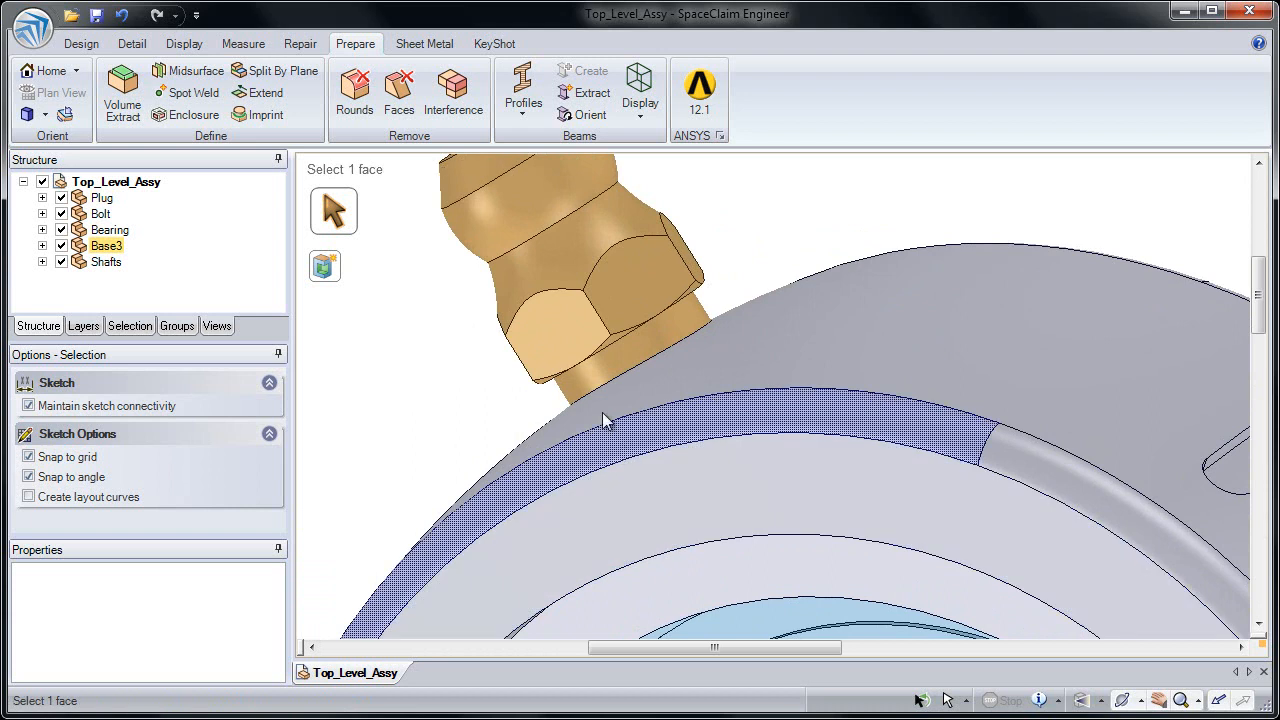
click(601, 377)
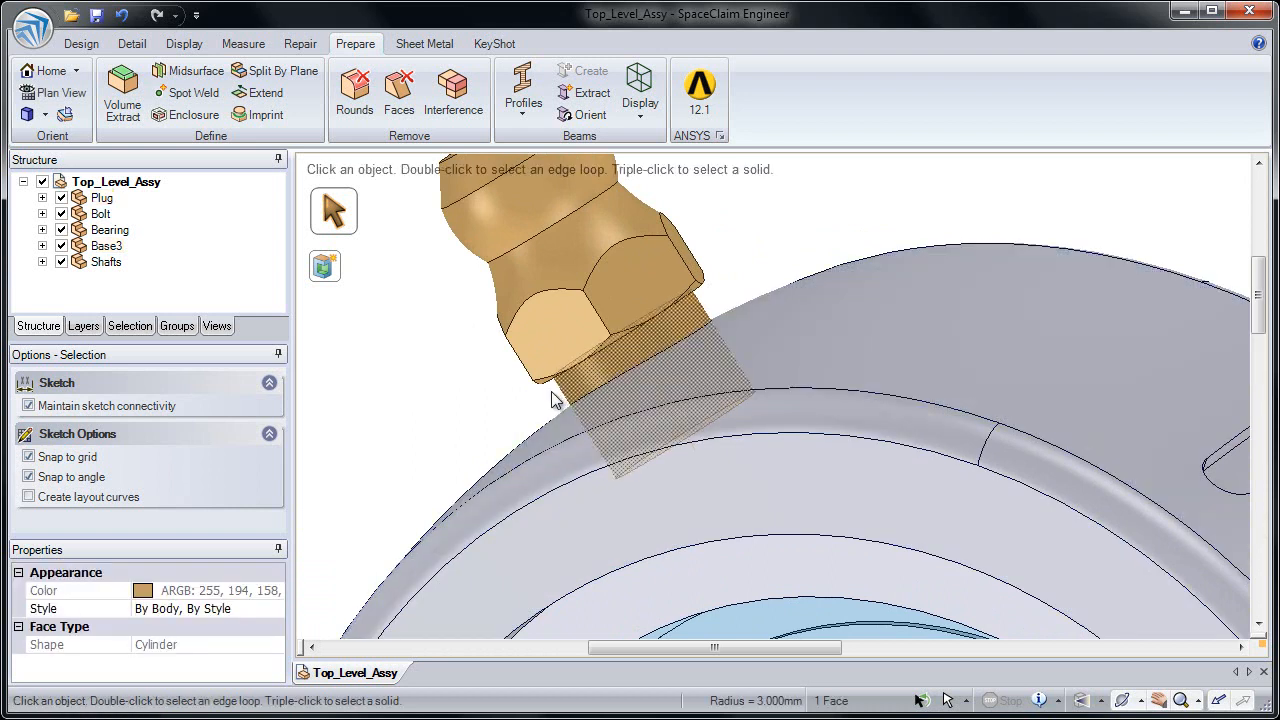
ctrl+scroll(530, 405, up, 1)
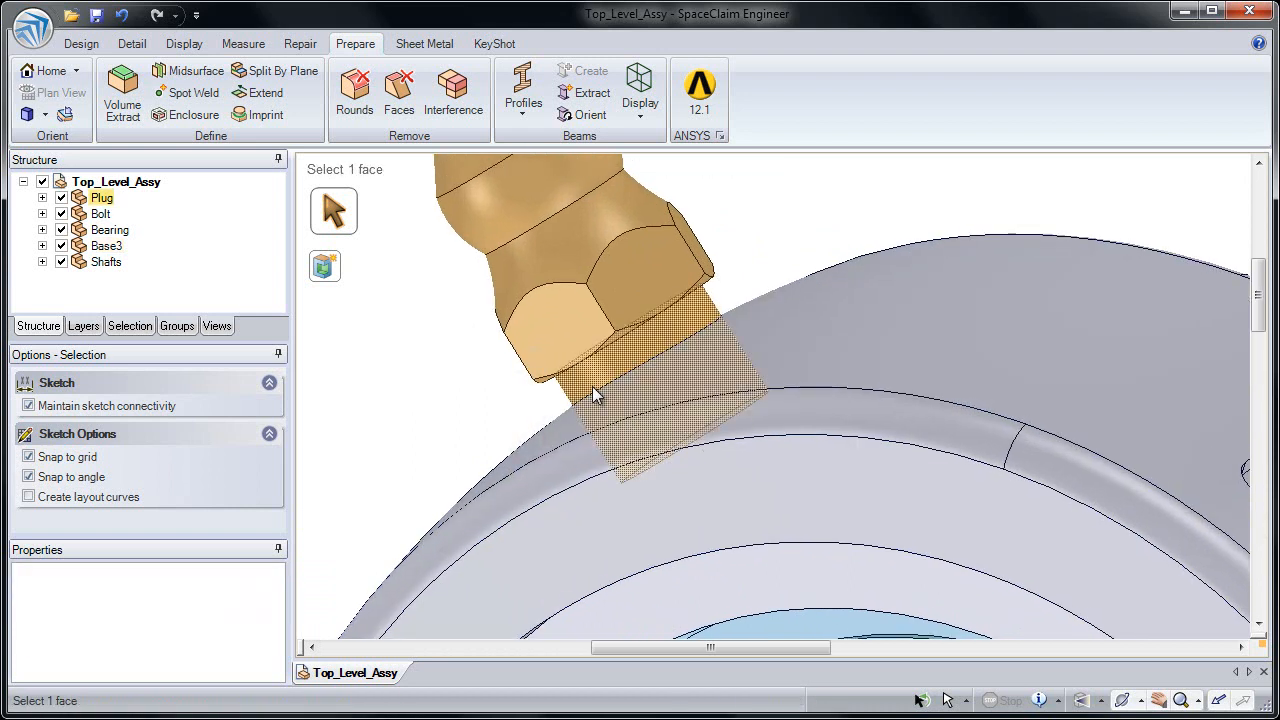
click(462, 390)
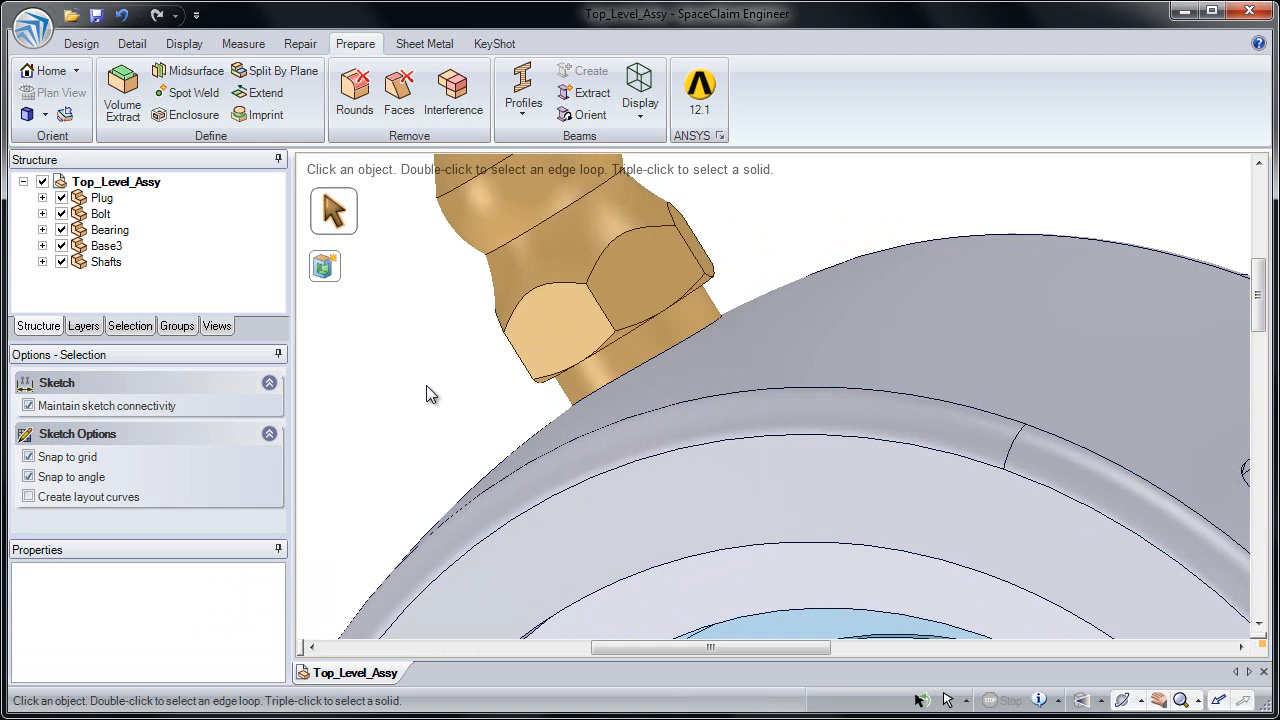
Use the Imprint tool to imprint the coincident edge between the plug's cylindrical end and the housing.
click(263, 116)
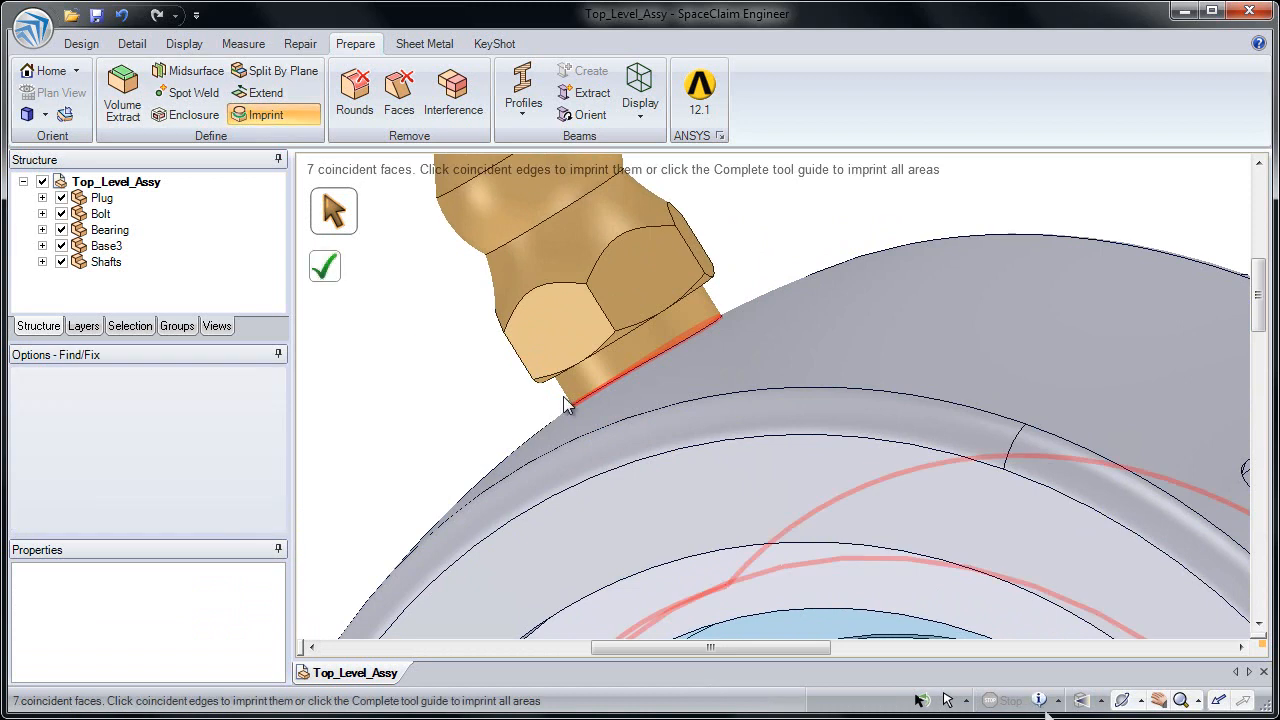
middle_drag(605, 392, 637, 409)
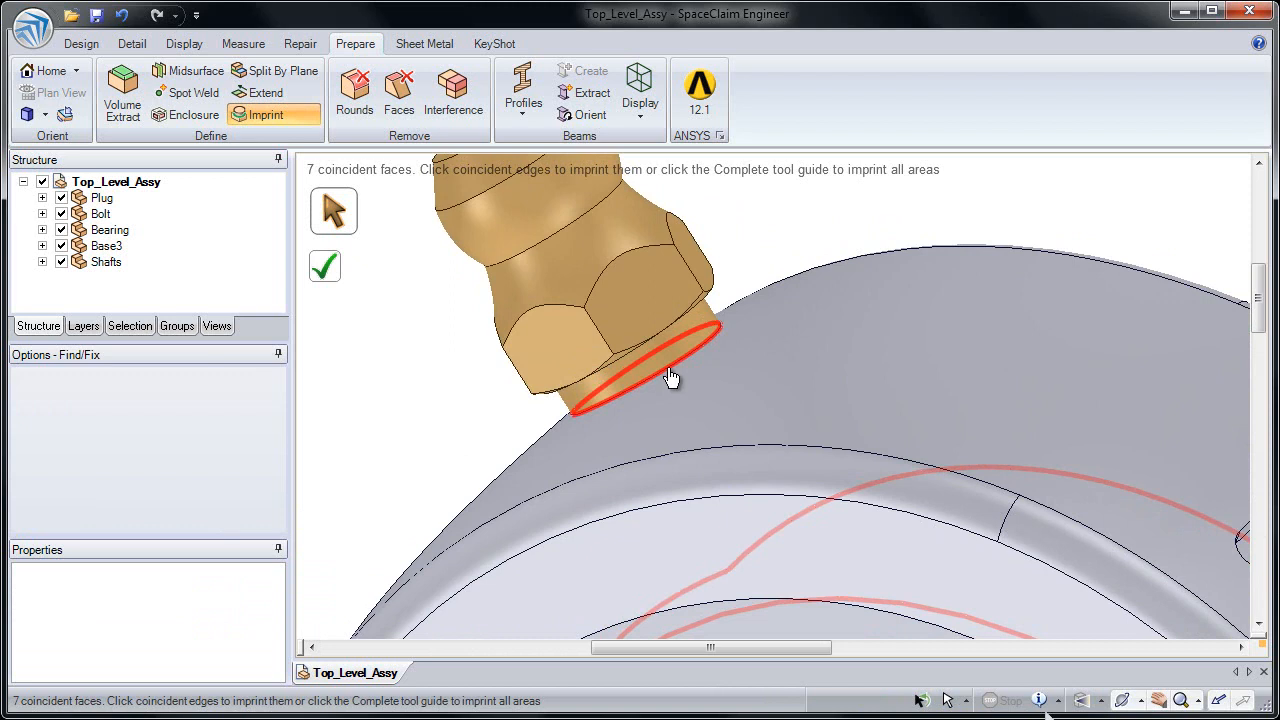
click(665, 376)
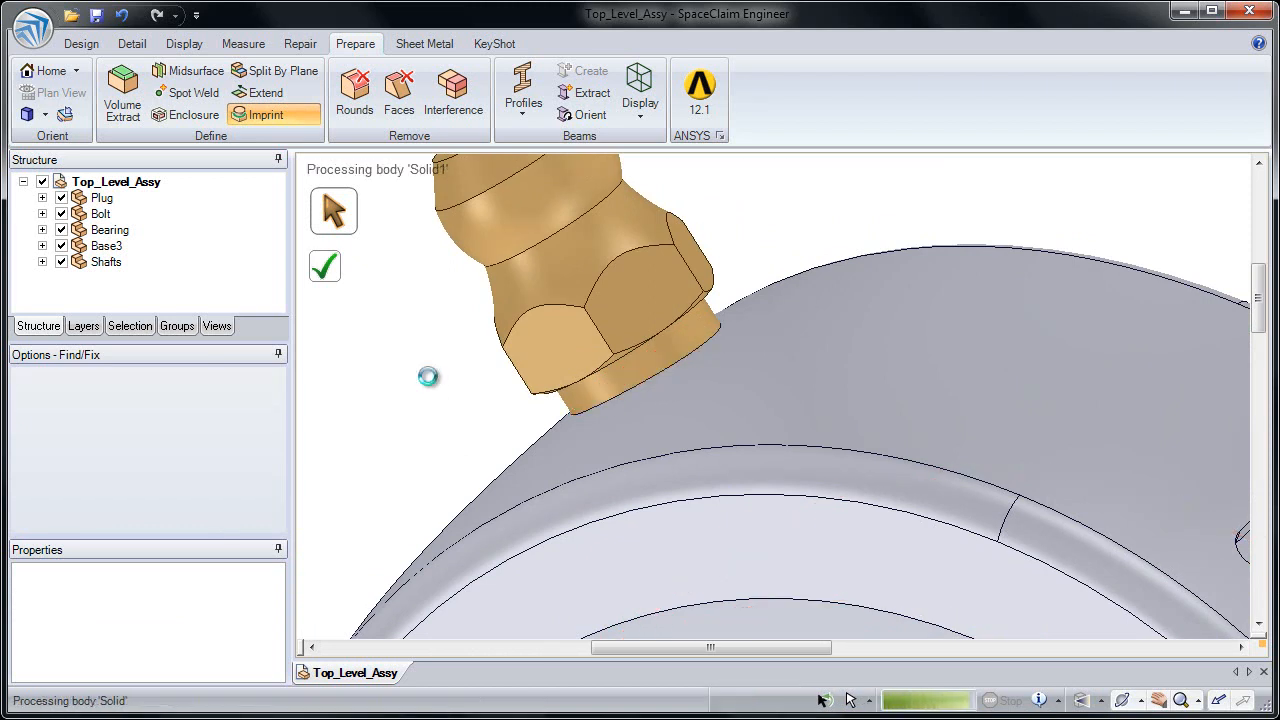
key(Escape)
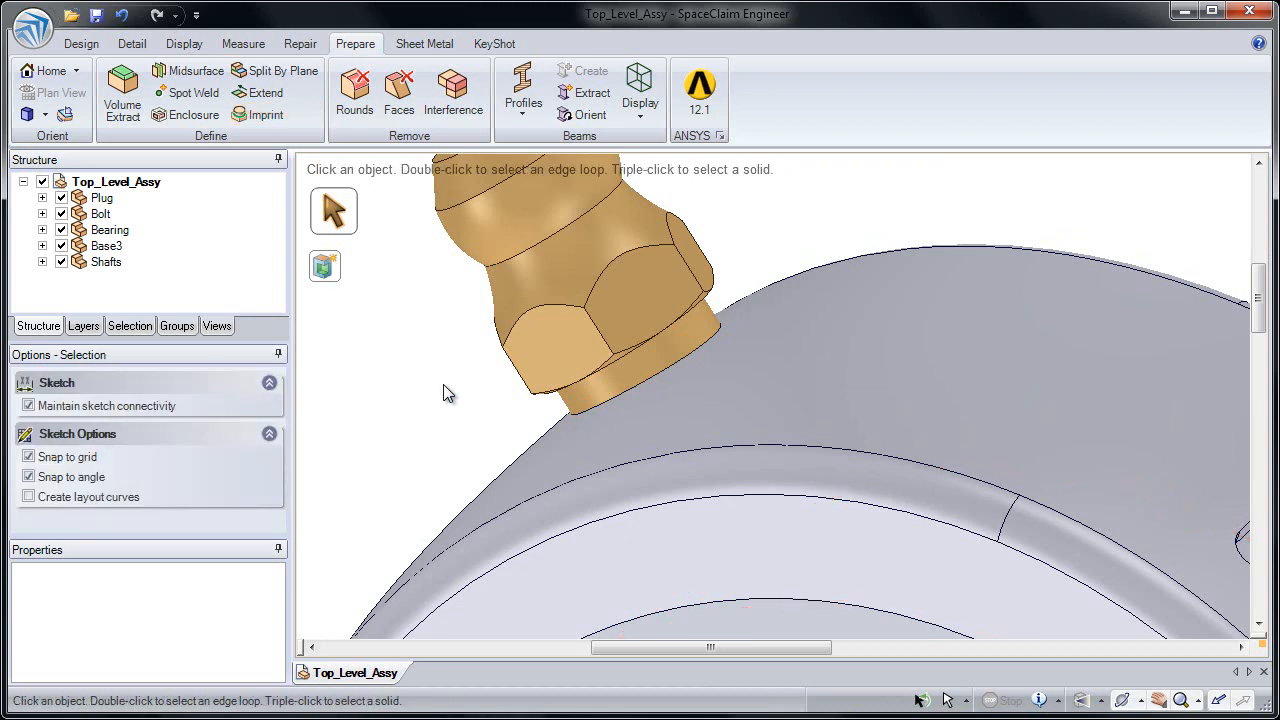
Hide Base3 to inspect the imprinted split on the plug's cylindrical end, and show all components again.
click(735, 432)
right_click(742, 406)
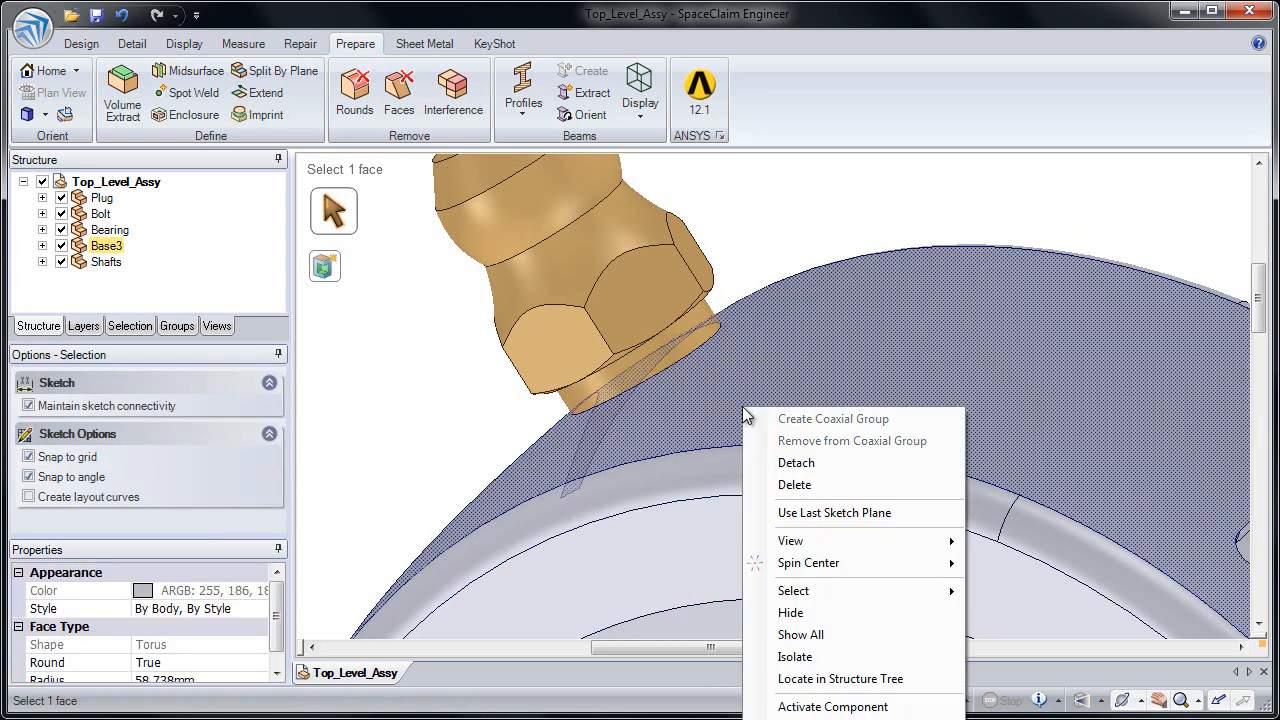
click(791, 612)
click(647, 467)
click(636, 387)
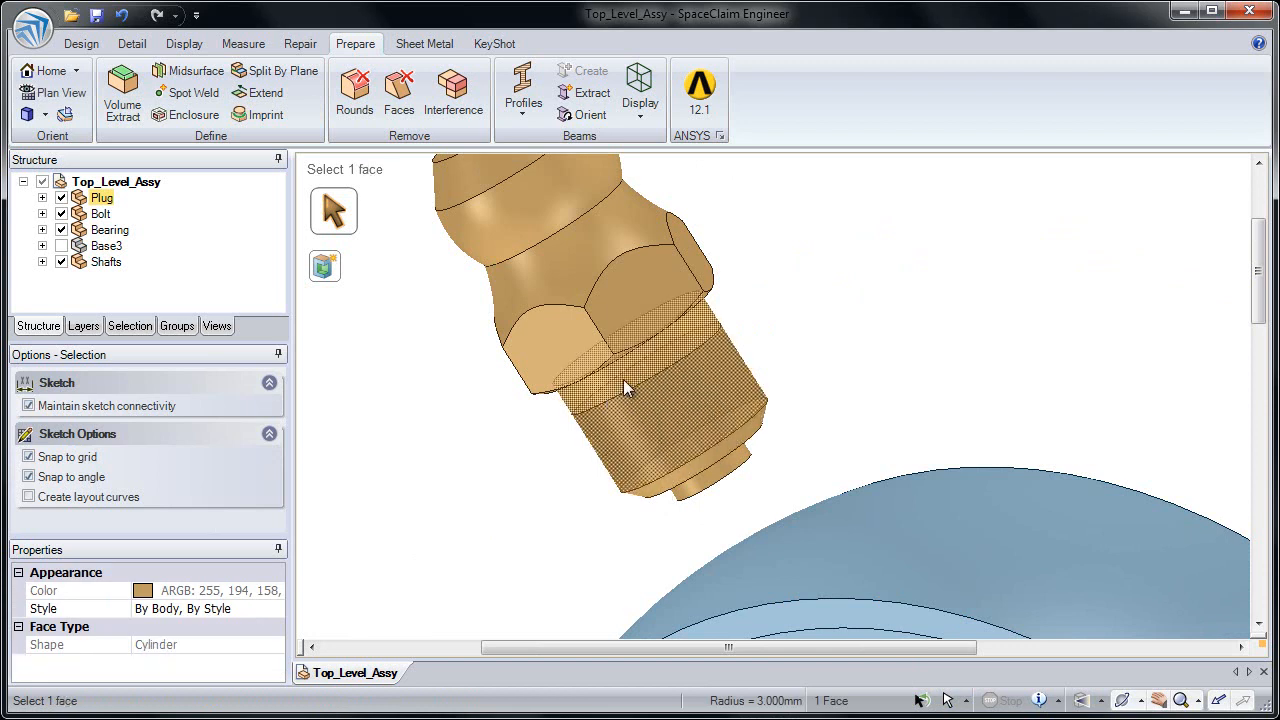
click(529, 464)
right_click(335, 376)
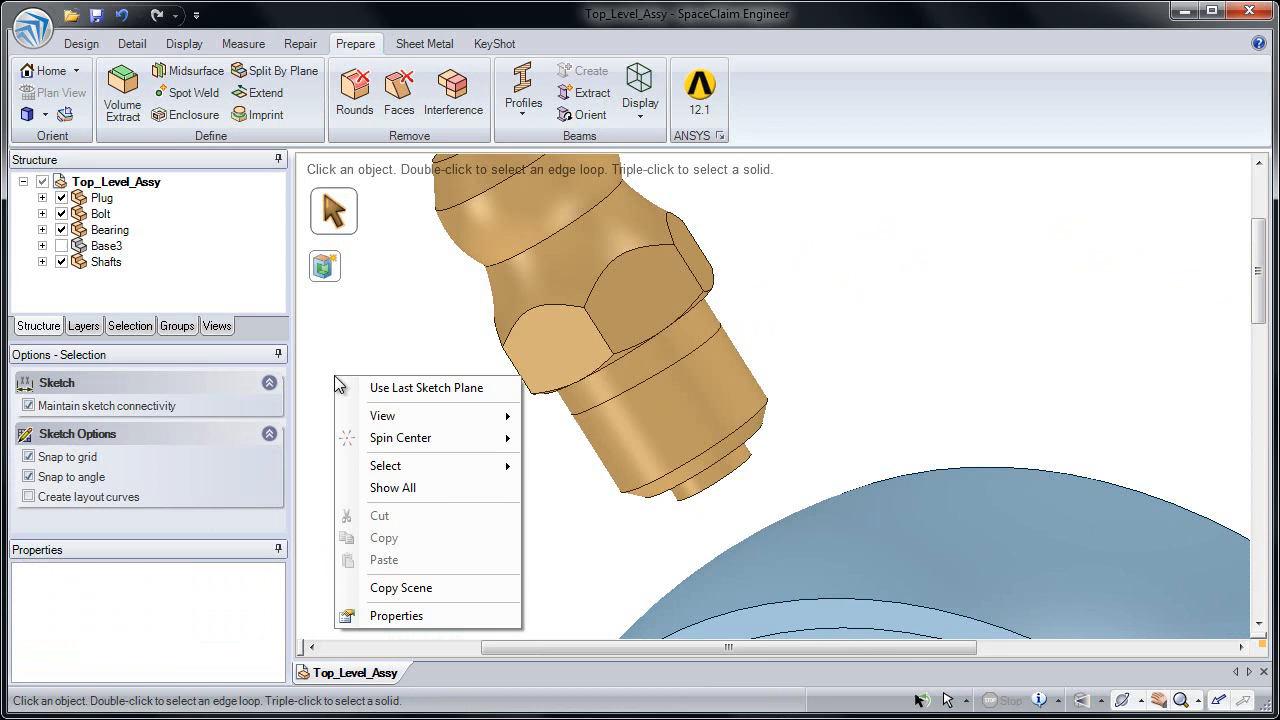
click(400, 488)
Imprint all remaining coincident faces in the assembly with the Imprint tool.
scroll(514, 443, down, 2)
scroll(629, 314, up, 4)
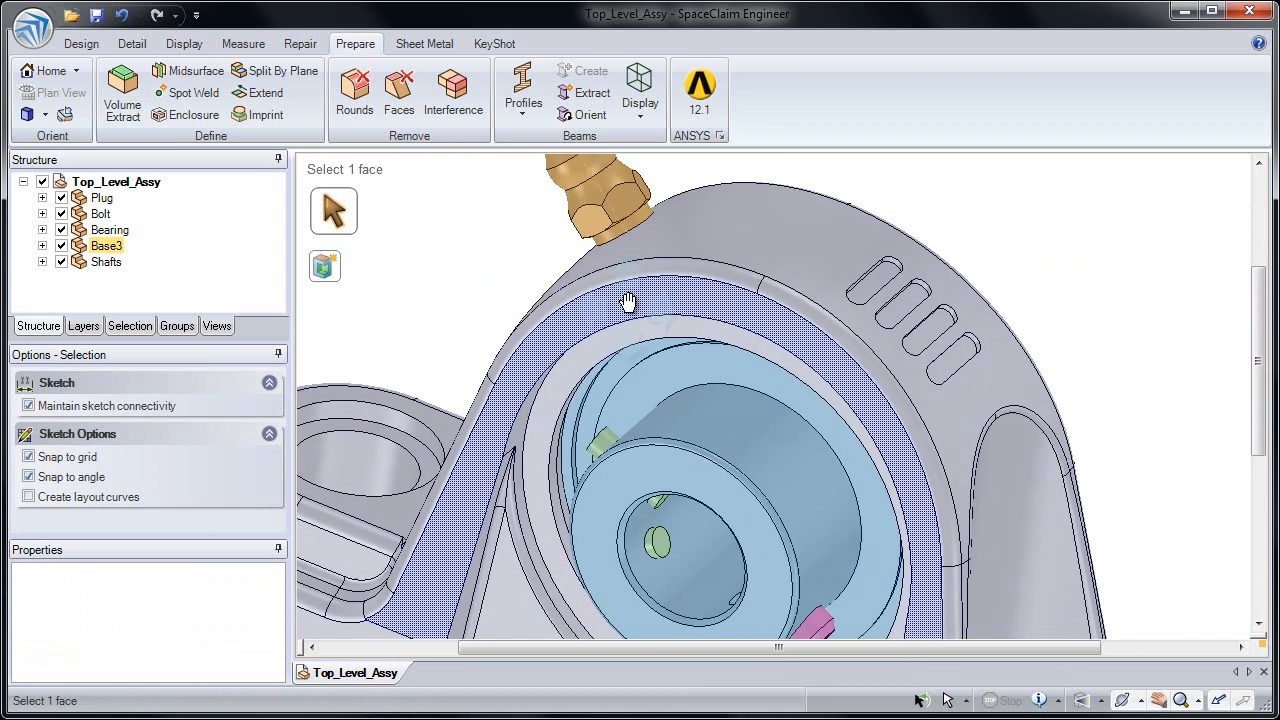
shift+middle_drag(642, 313, 678, 230)
click(261, 119)
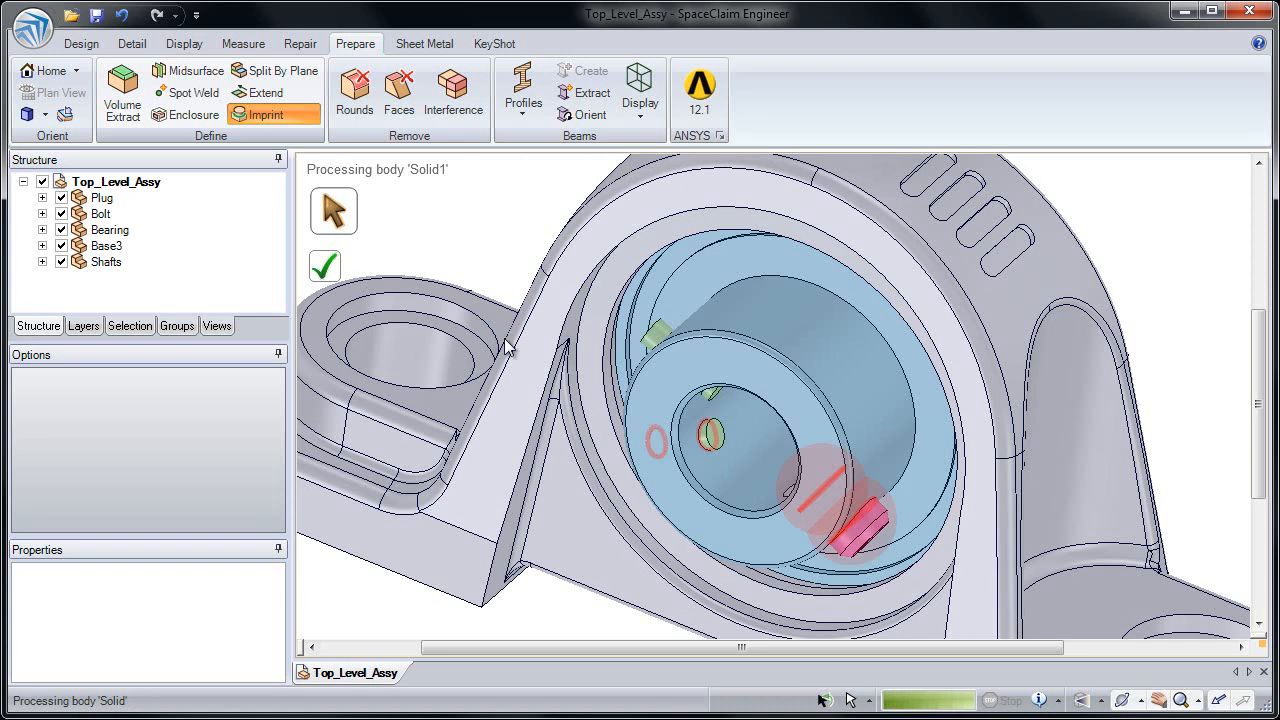
click(329, 271)
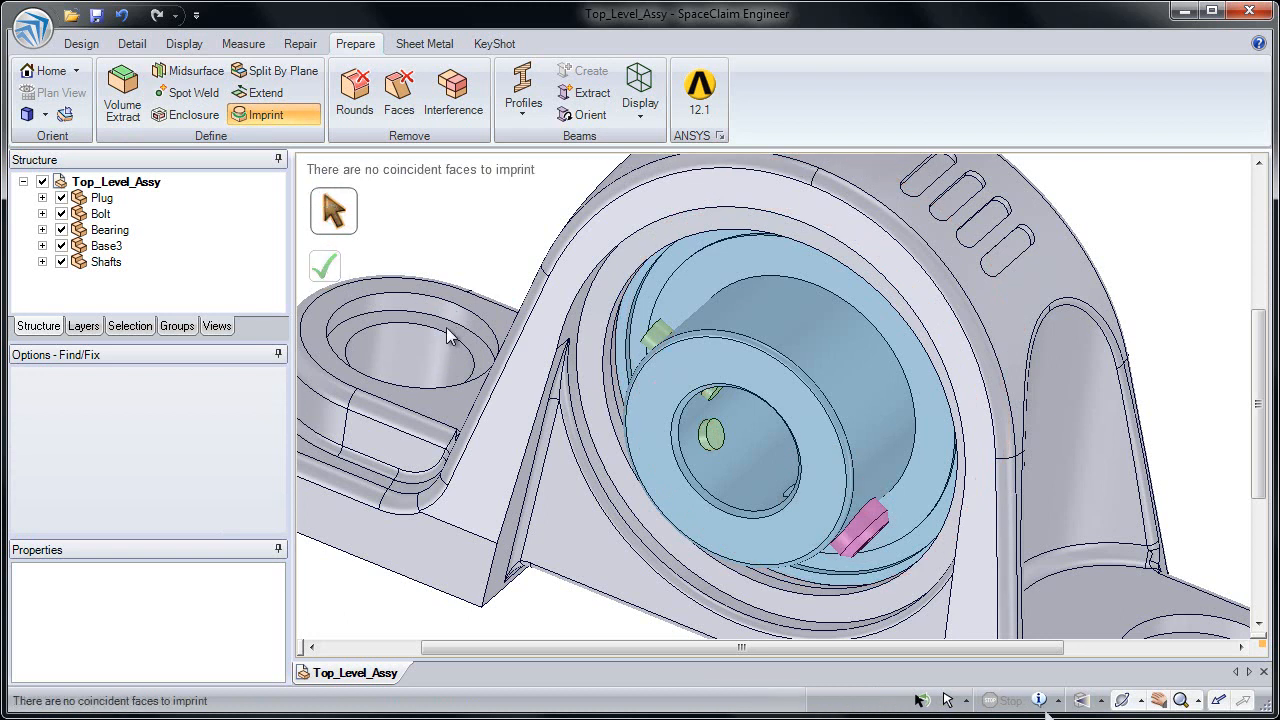
key(Escape)
Hide the bearing to inspect the imprinted faces on the shafts and bolt, and show all components again.
click(714, 356)
right_click(716, 356)
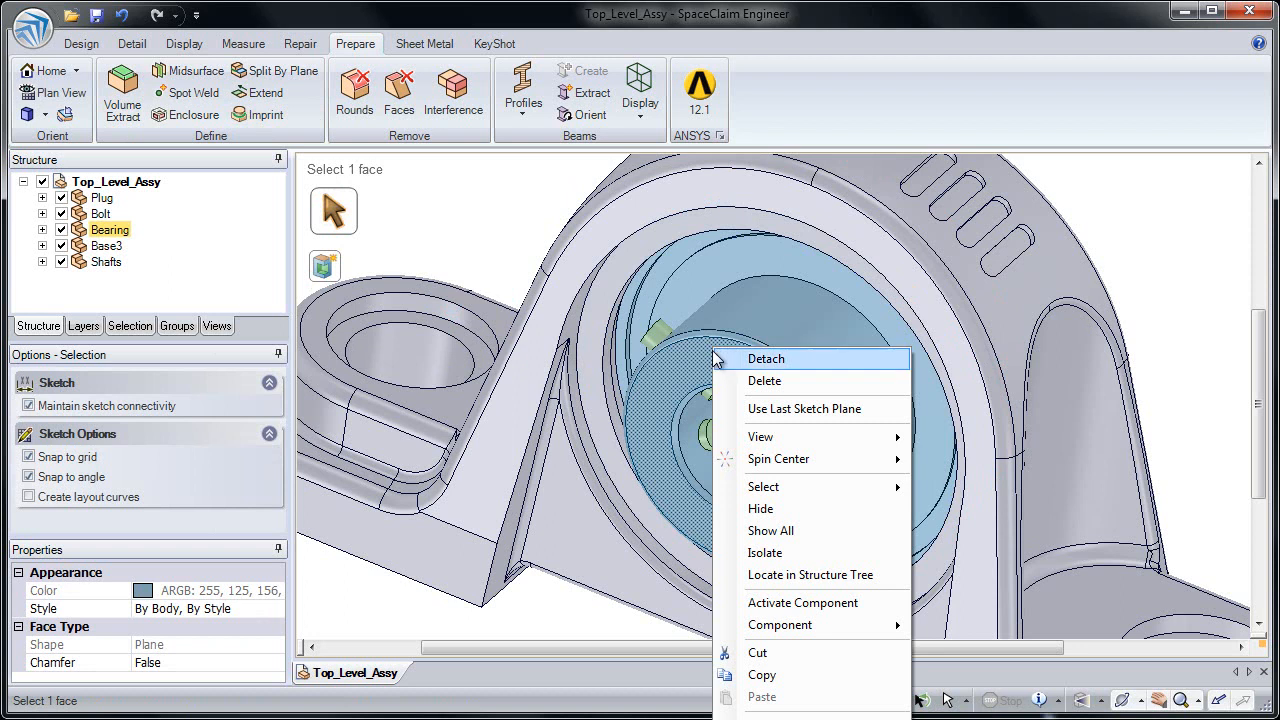
click(761, 508)
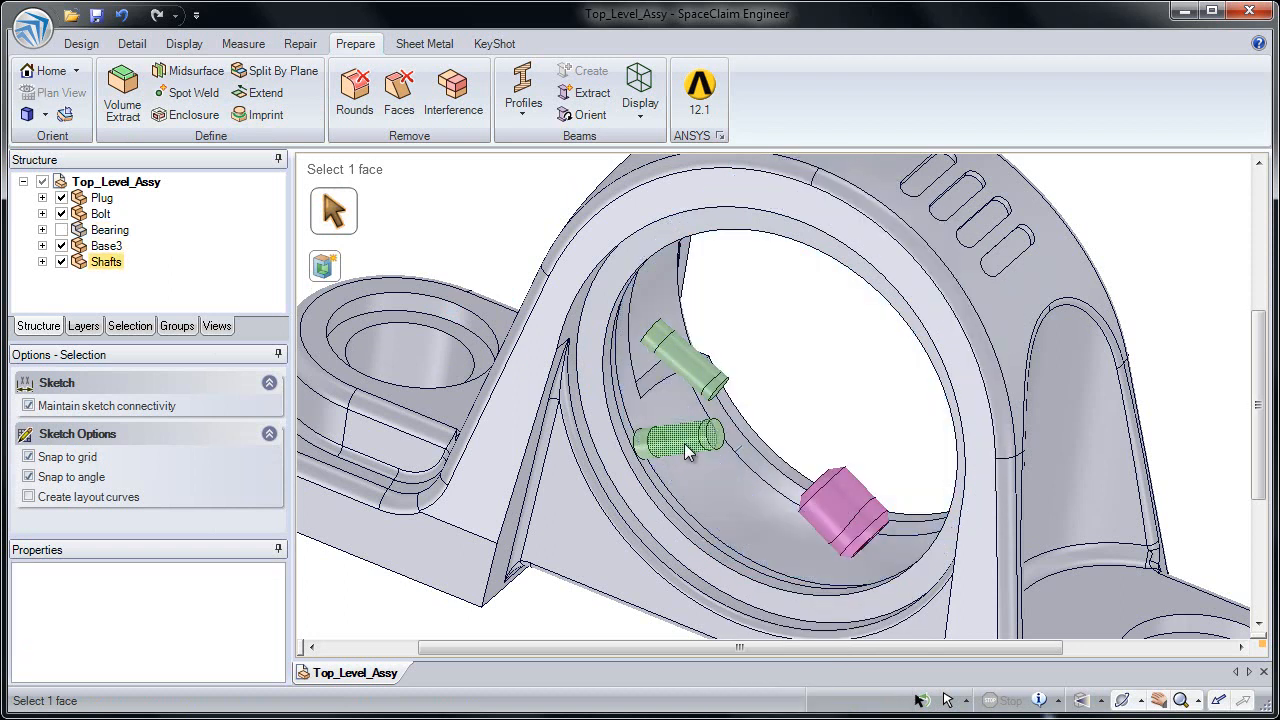
click(688, 452)
click(700, 372)
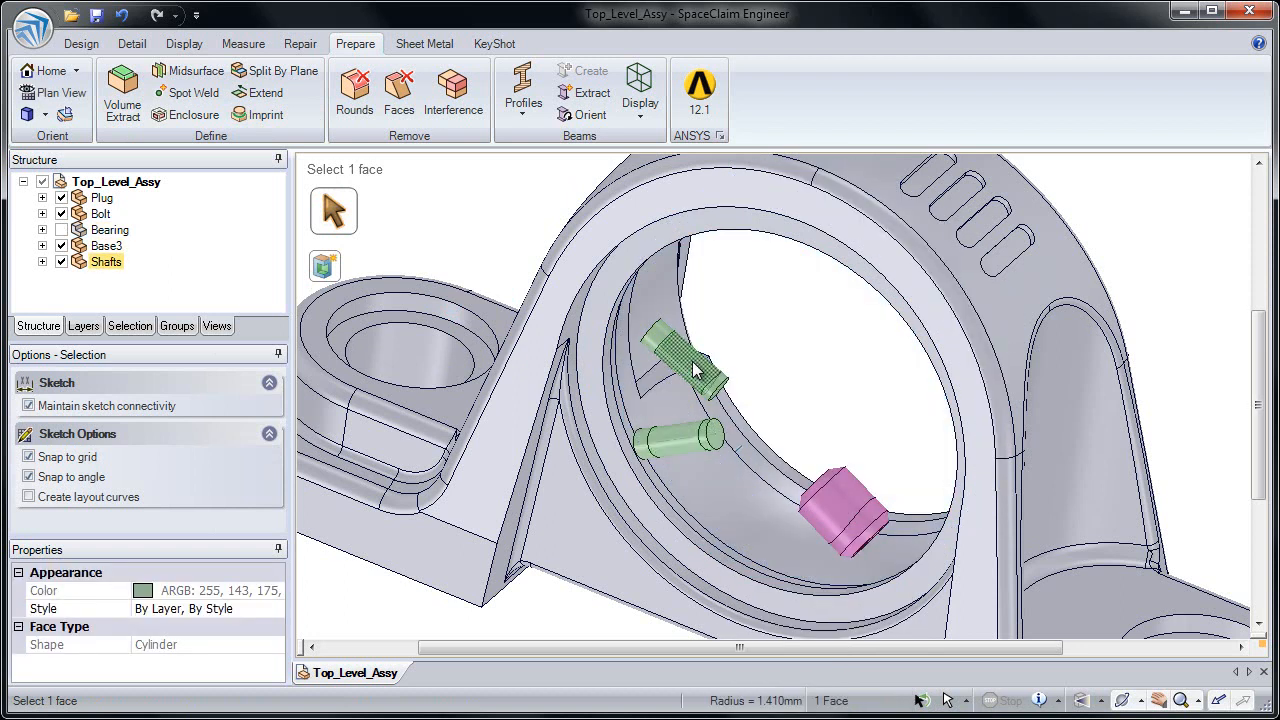
click(821, 516)
click(836, 399)
right_click(462, 255)
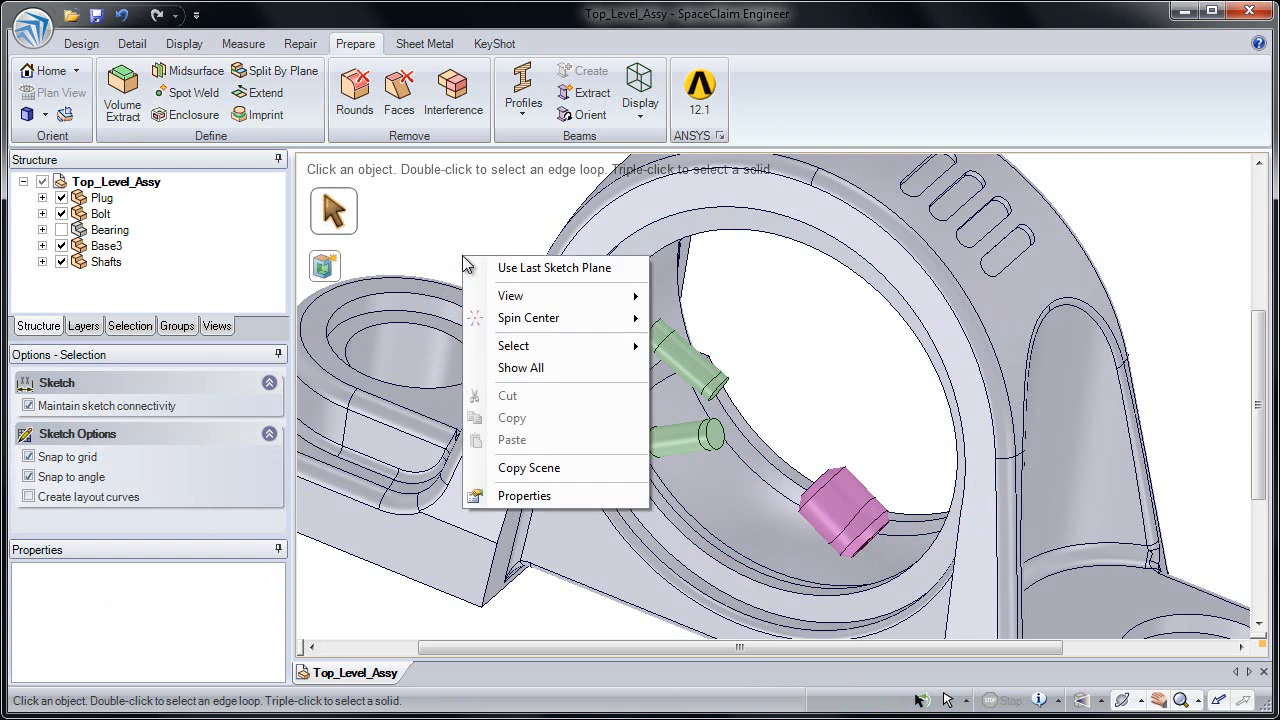
click(540, 367)
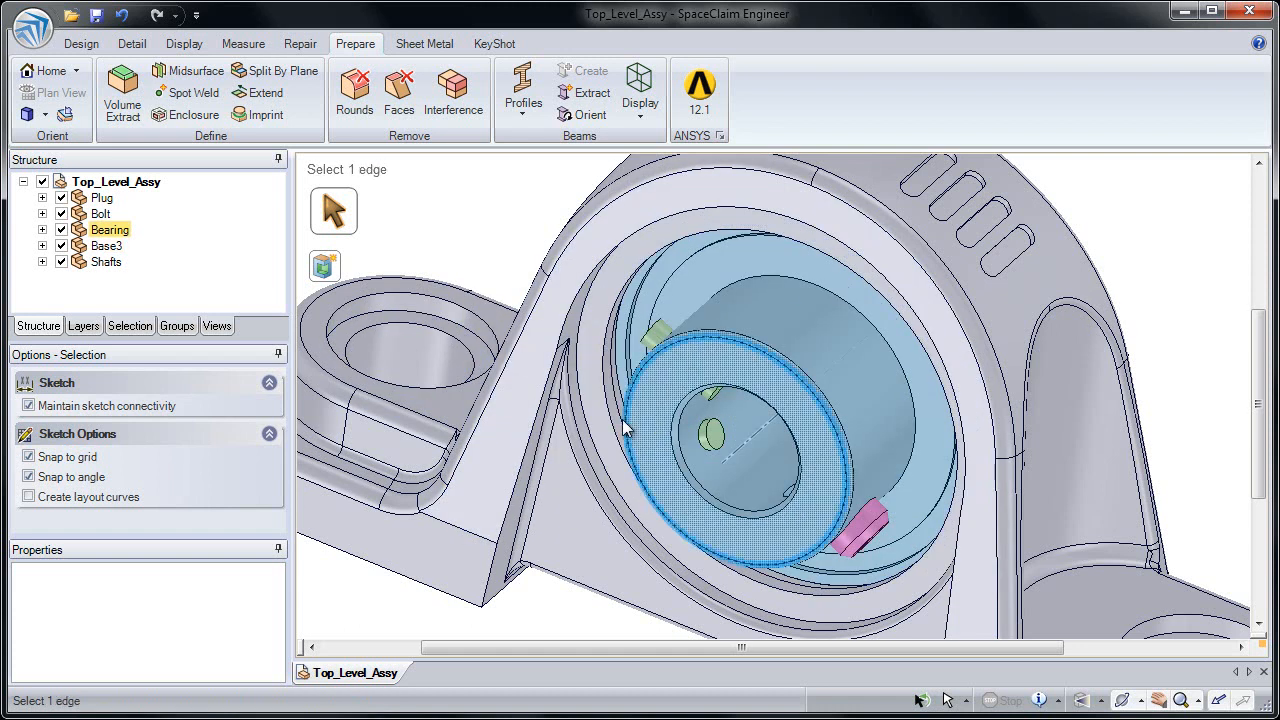
Remove the connected outer edge rounds along Base3's upright and mounting foot with the Rounds removal tool.
click(366, 114)
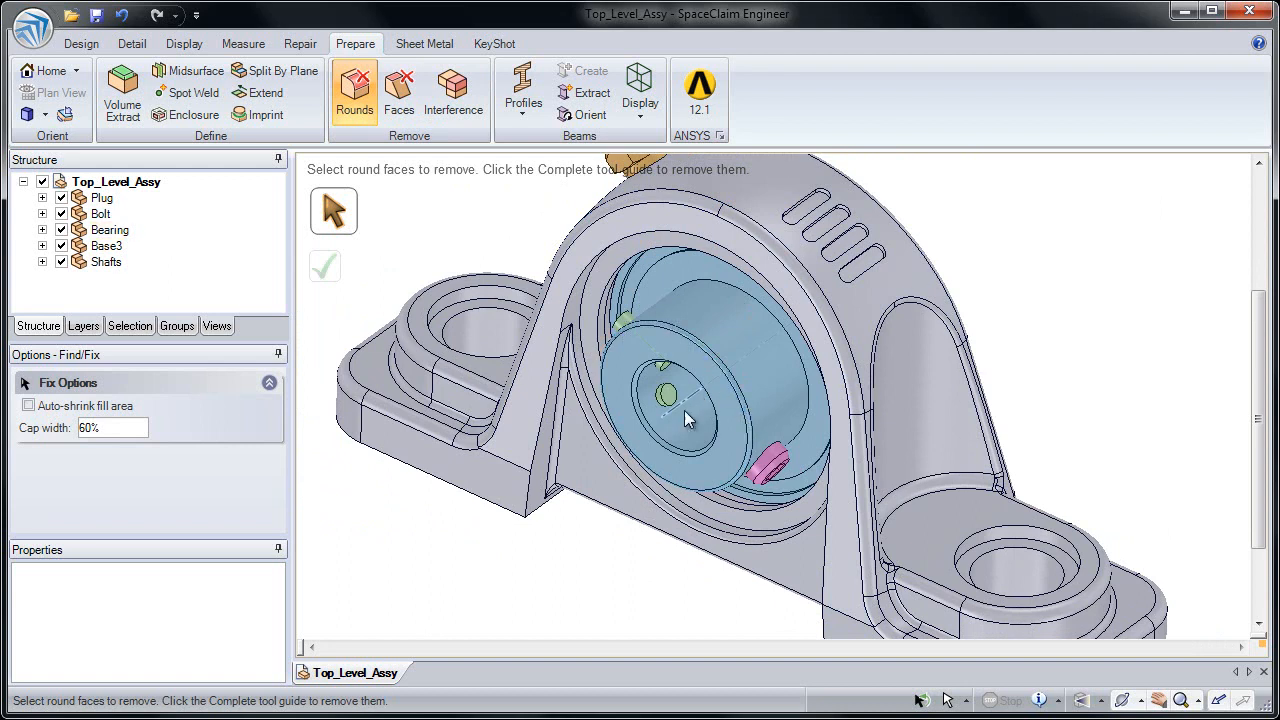
shift+middle_drag(850, 524, 691, 425)
click(657, 397)
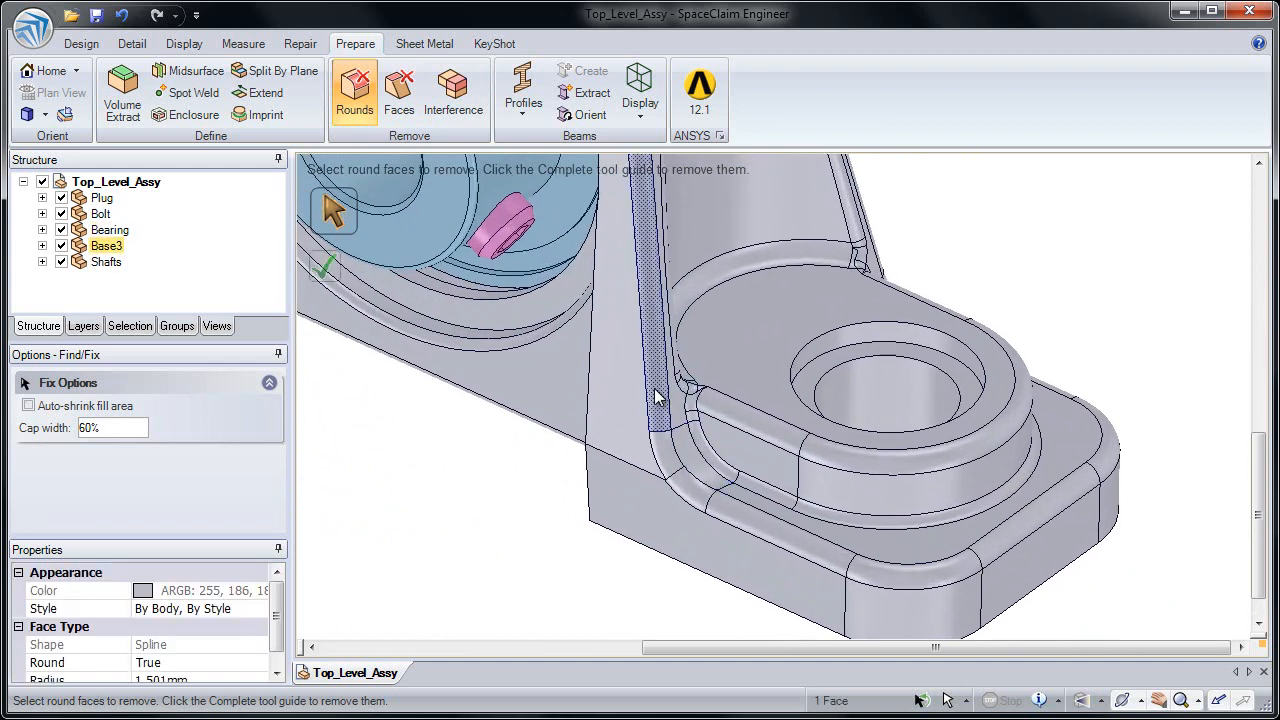
click(333, 281)
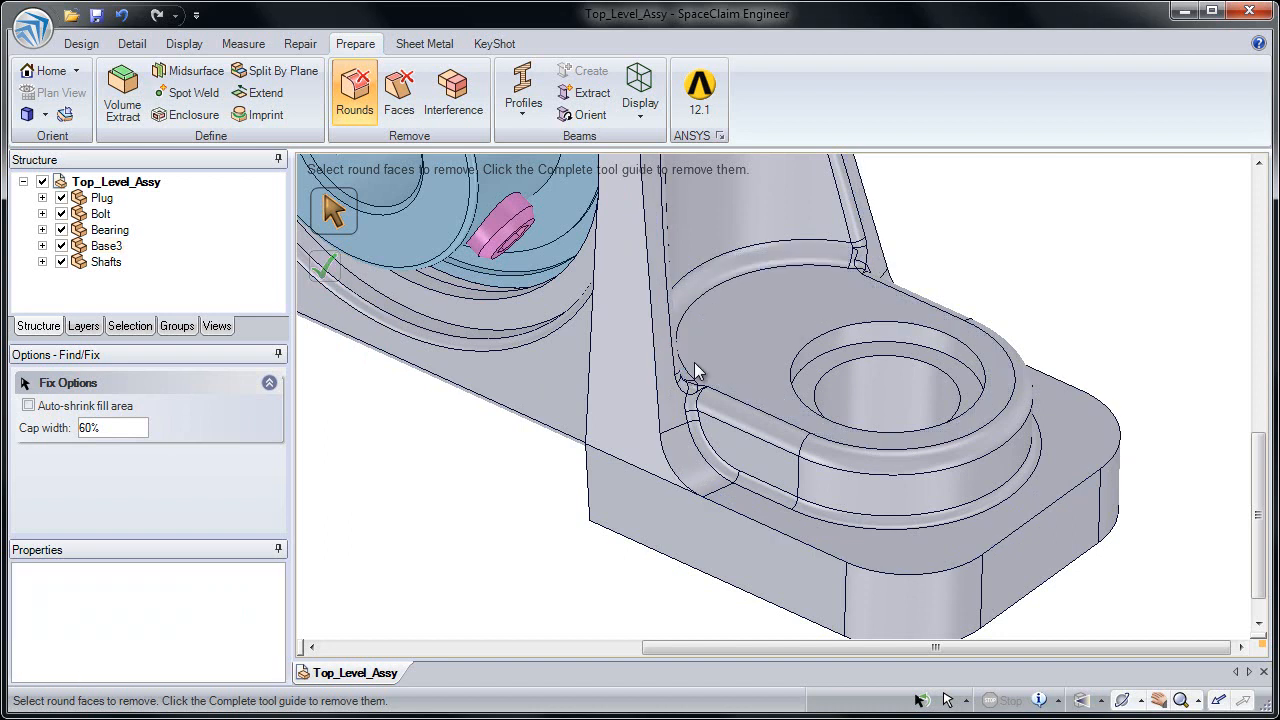
Try to remove the rounds around Base3's side recess together with those on the bolt-hole boss's top edge and base.
middle_drag(713, 344, 600, 549)
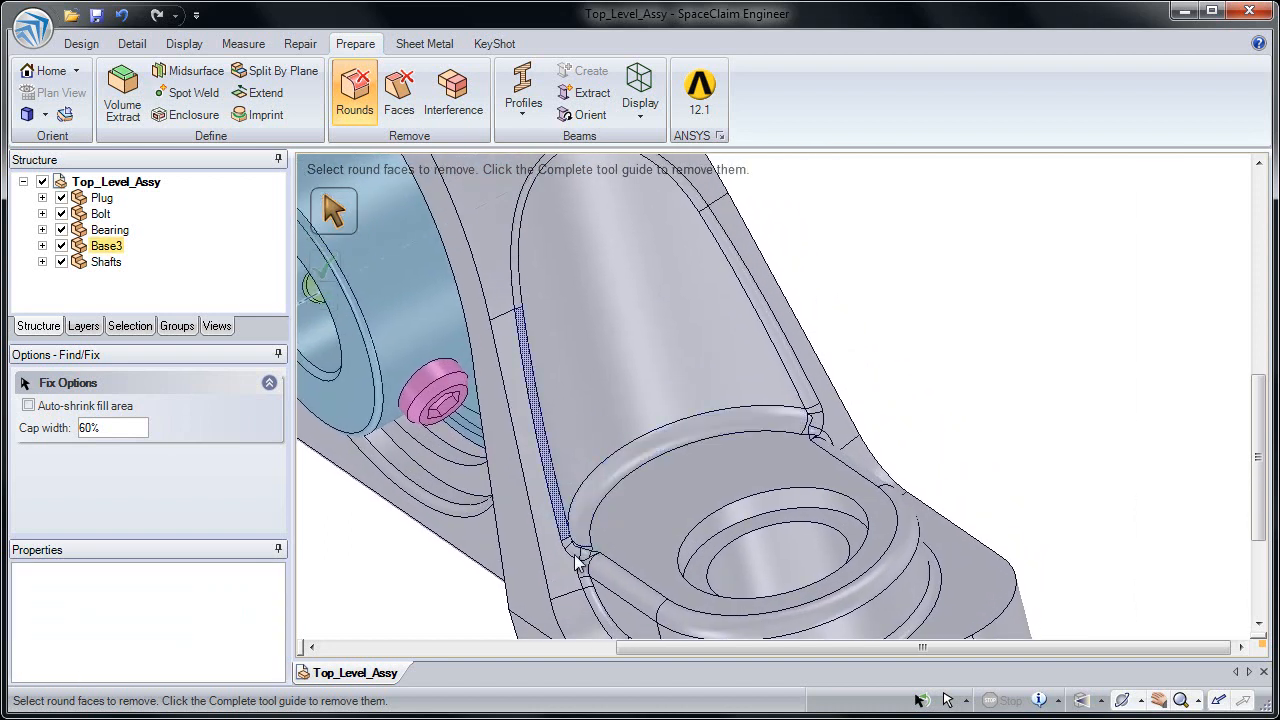
scroll(598, 551, up, 10)
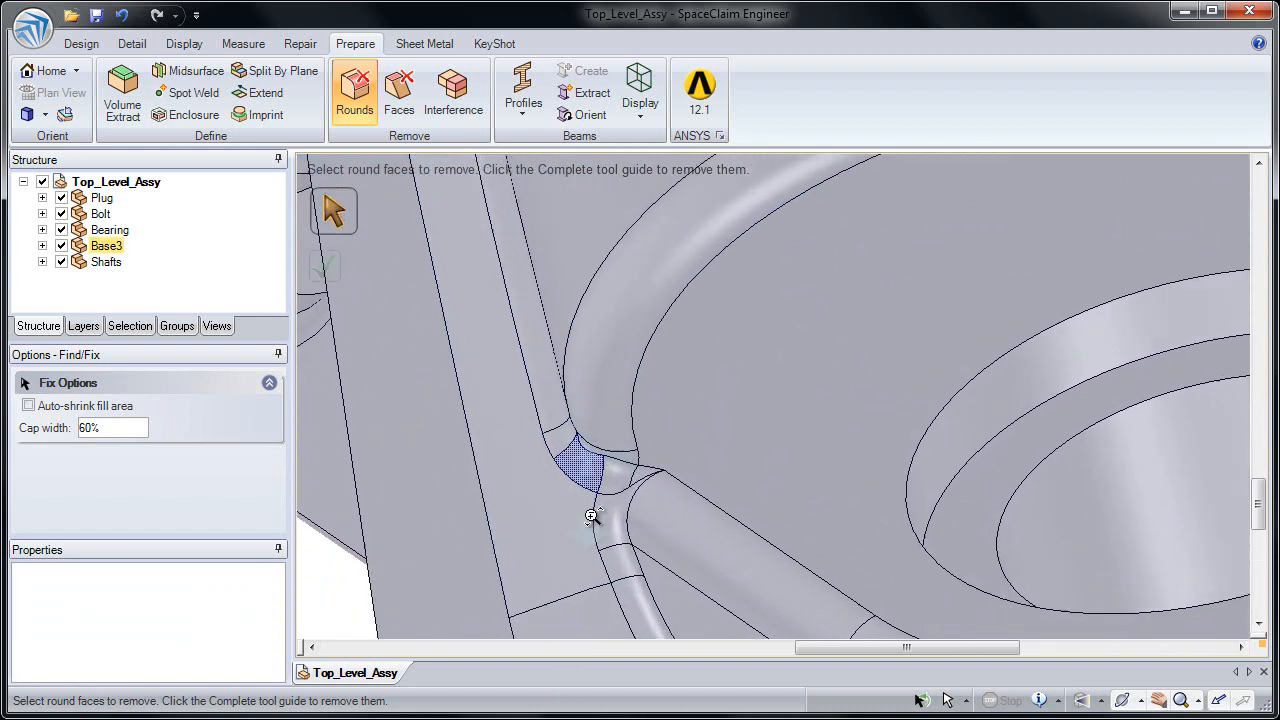
mouse_move(616, 495)
middle_down()
mouse_move(580, 543)
mouse_move(599, 513)
middle_up()
shift+middle_drag(618, 515, 609, 311)
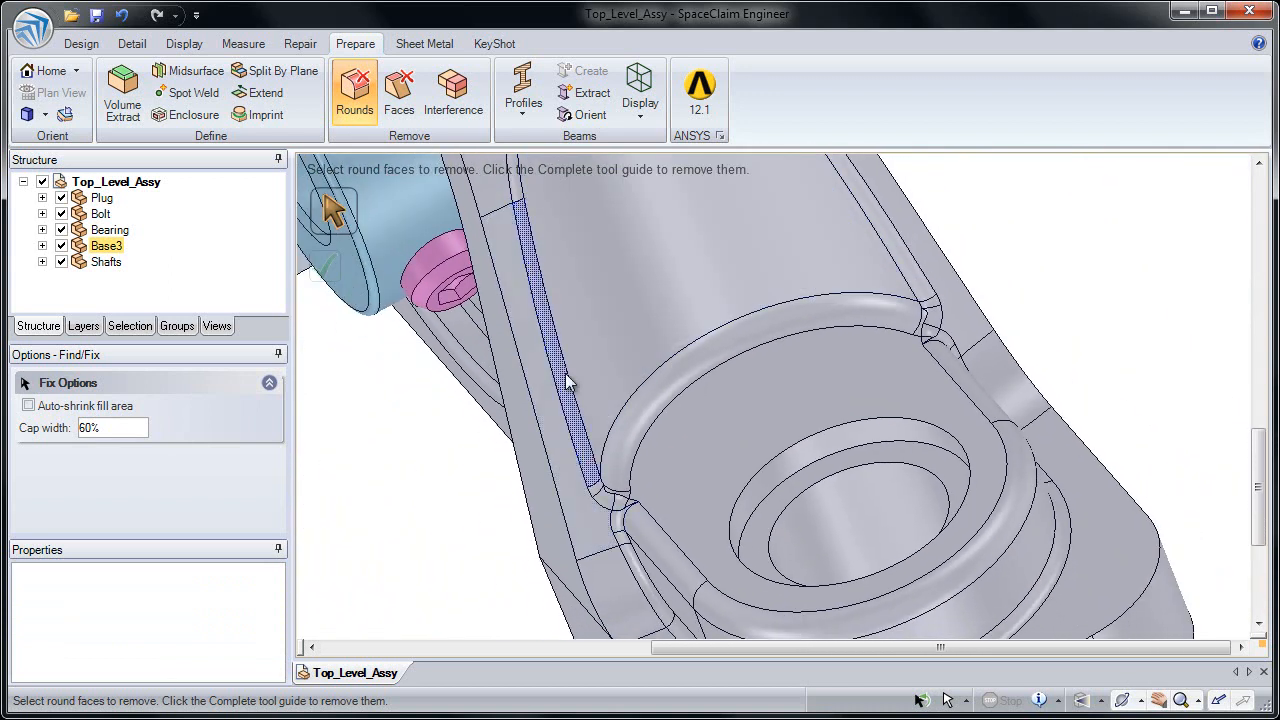
double_click(568, 405)
ctrl+double_click(632, 421)
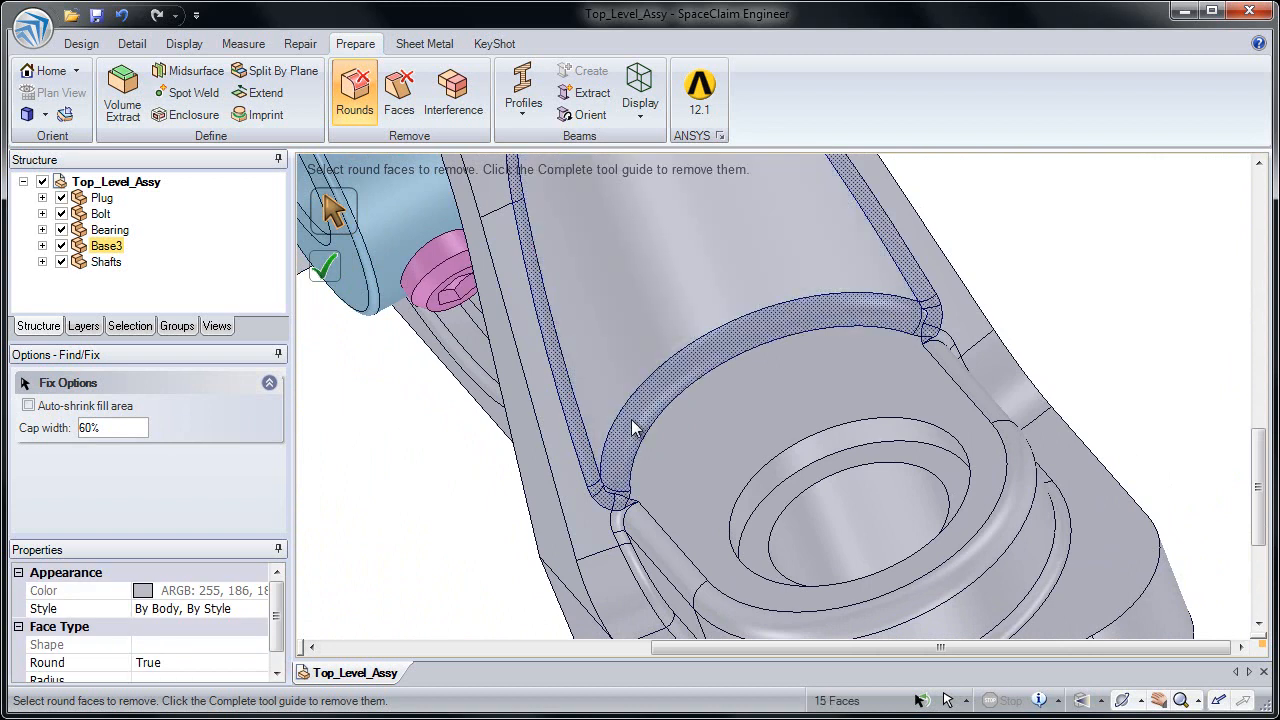
ctrl+double_click(668, 561)
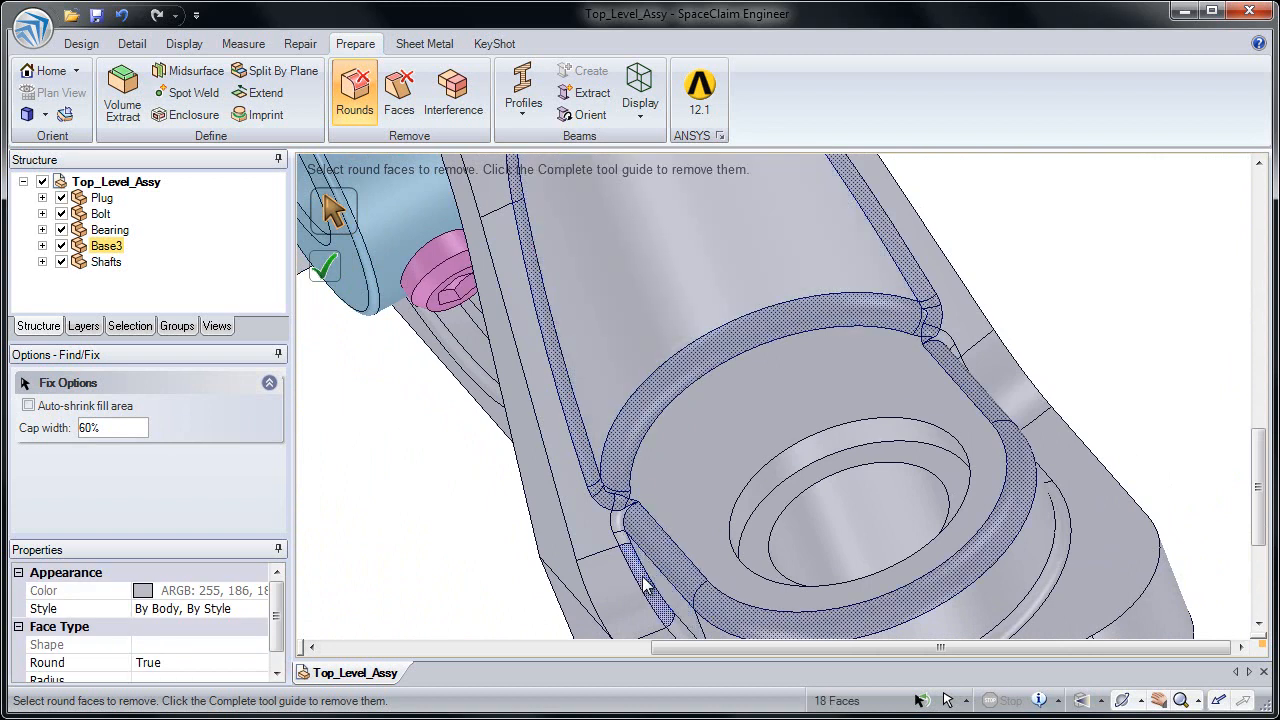
ctrl+double_click(647, 585)
ctrl+middle_drag(435, 522, 422, 404)
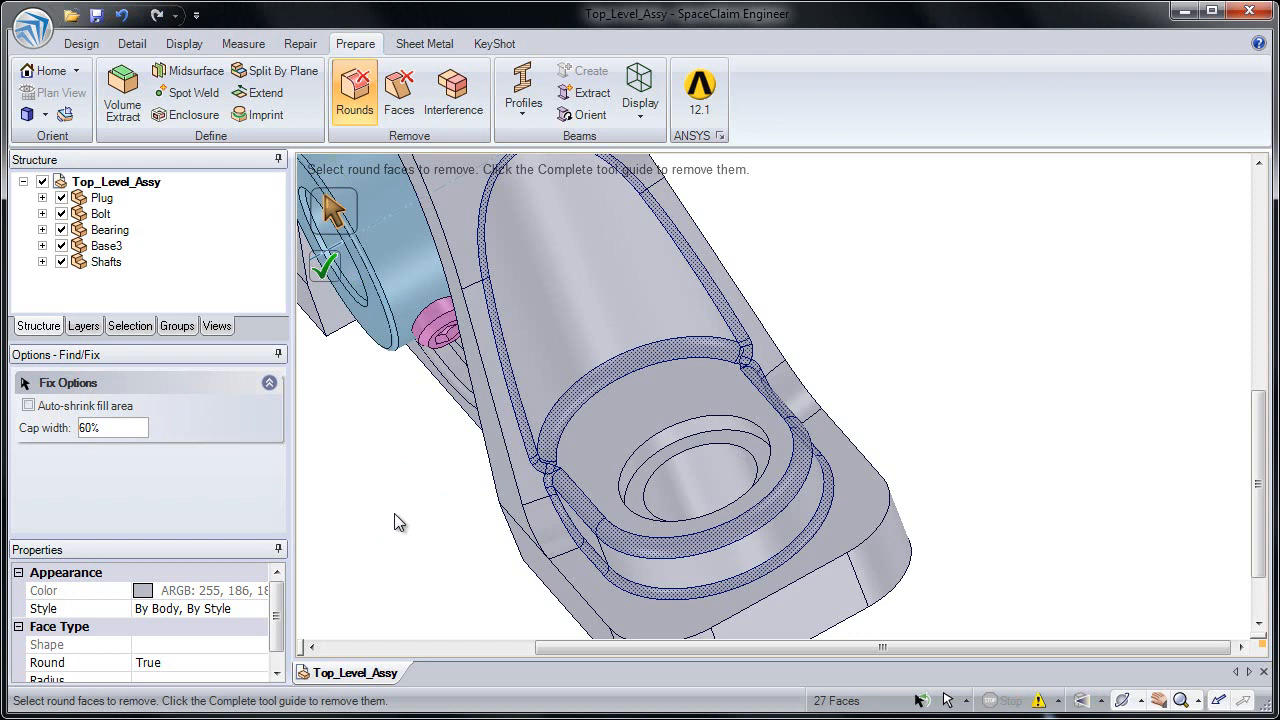
click(394, 513)
Set the cap width for round removal to 20%.
scroll(450, 470, up, 3)
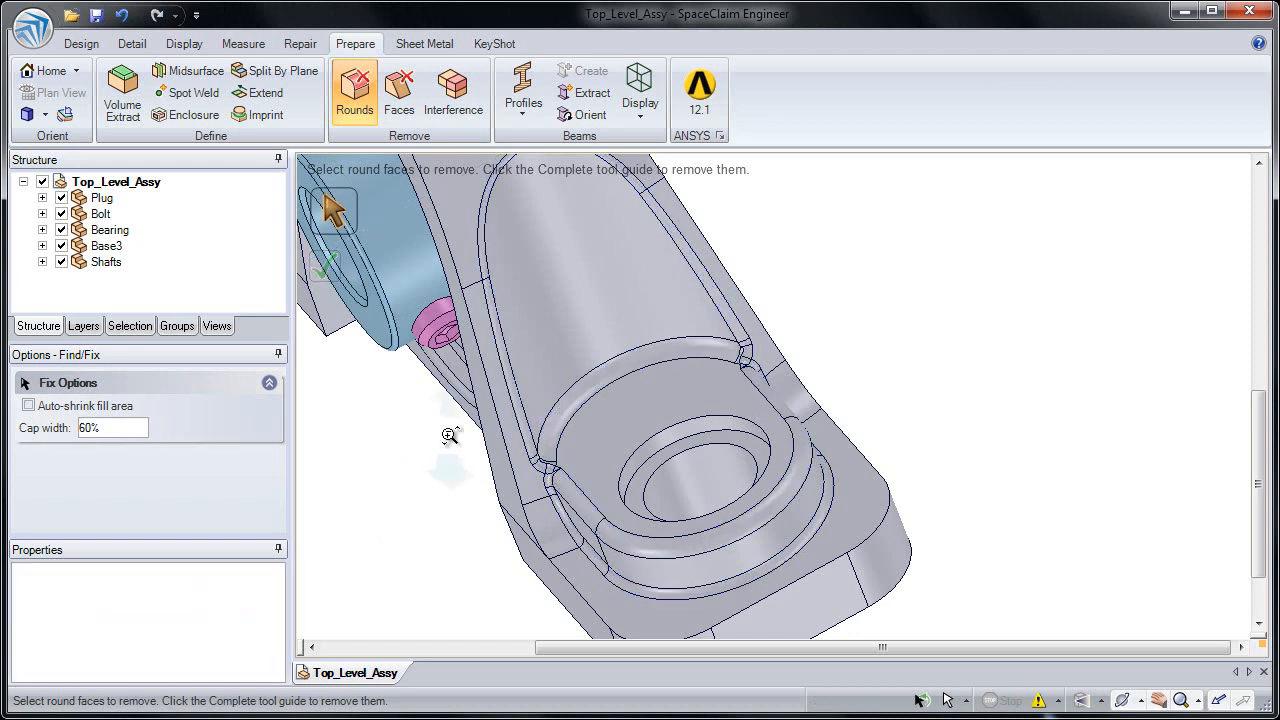
shift+middle_drag(569, 466, 549, 433)
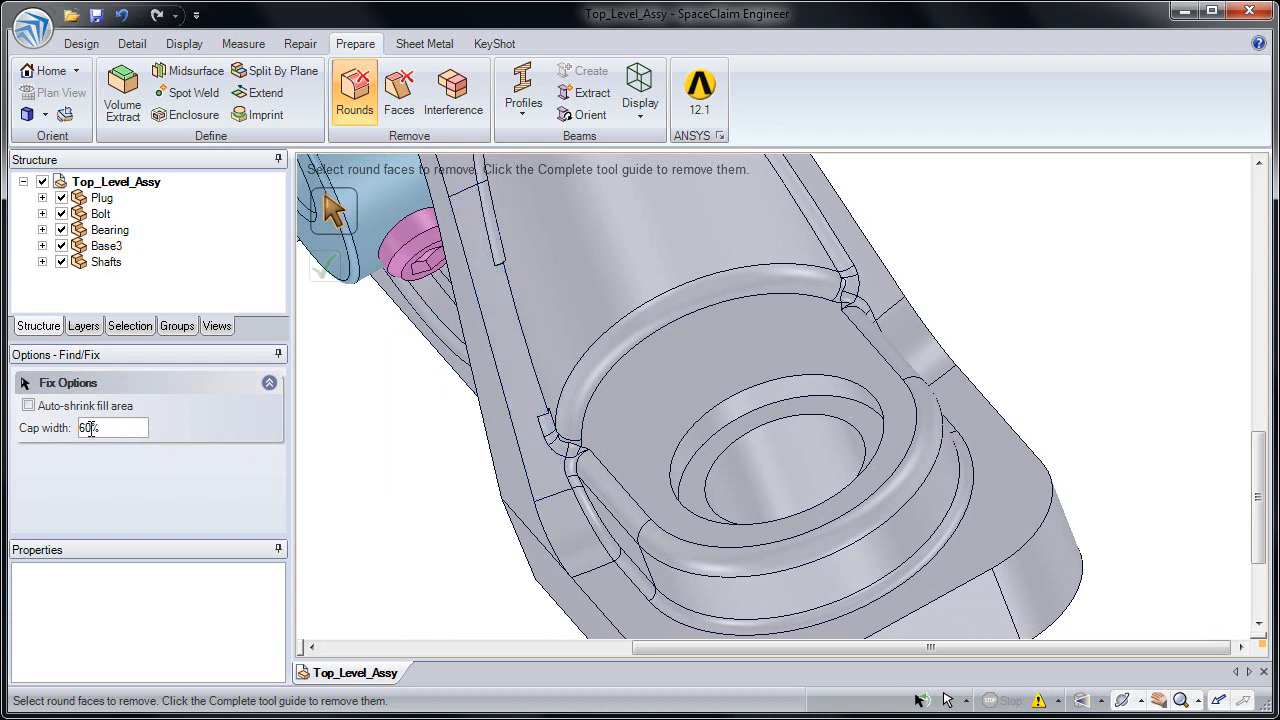
drag(114, 428, 64, 426)
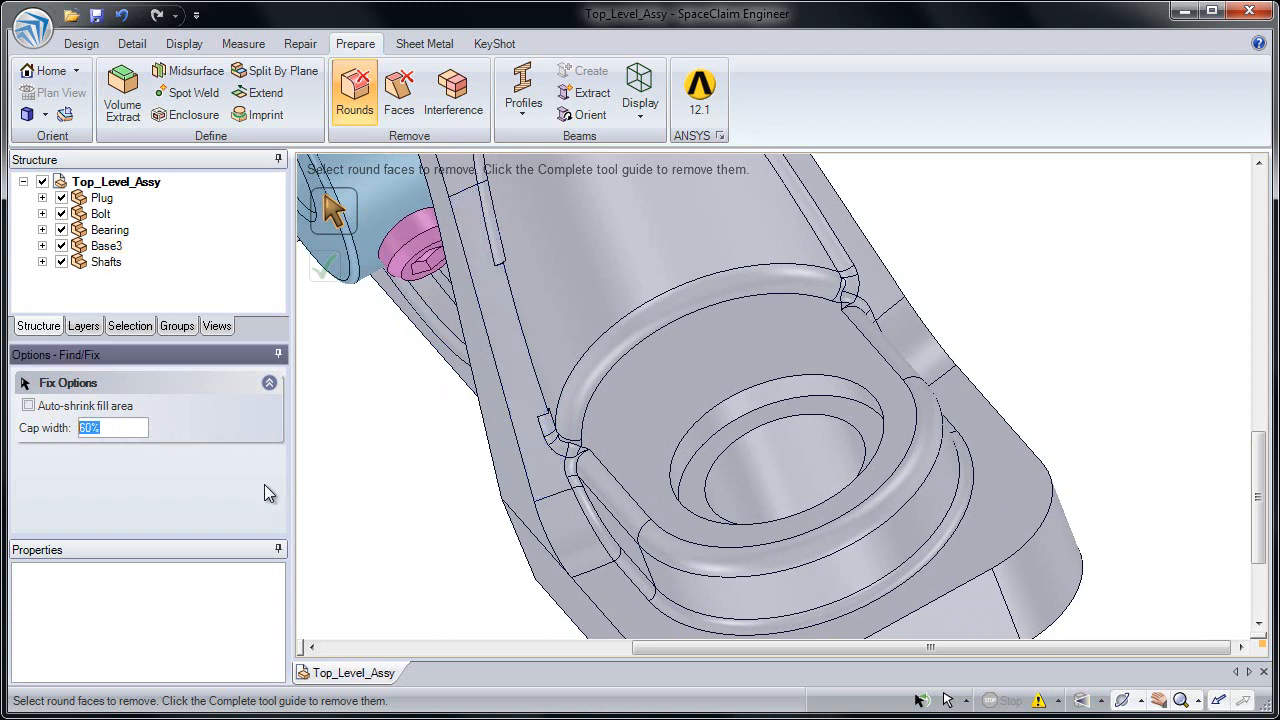
text(20)
key(Return)
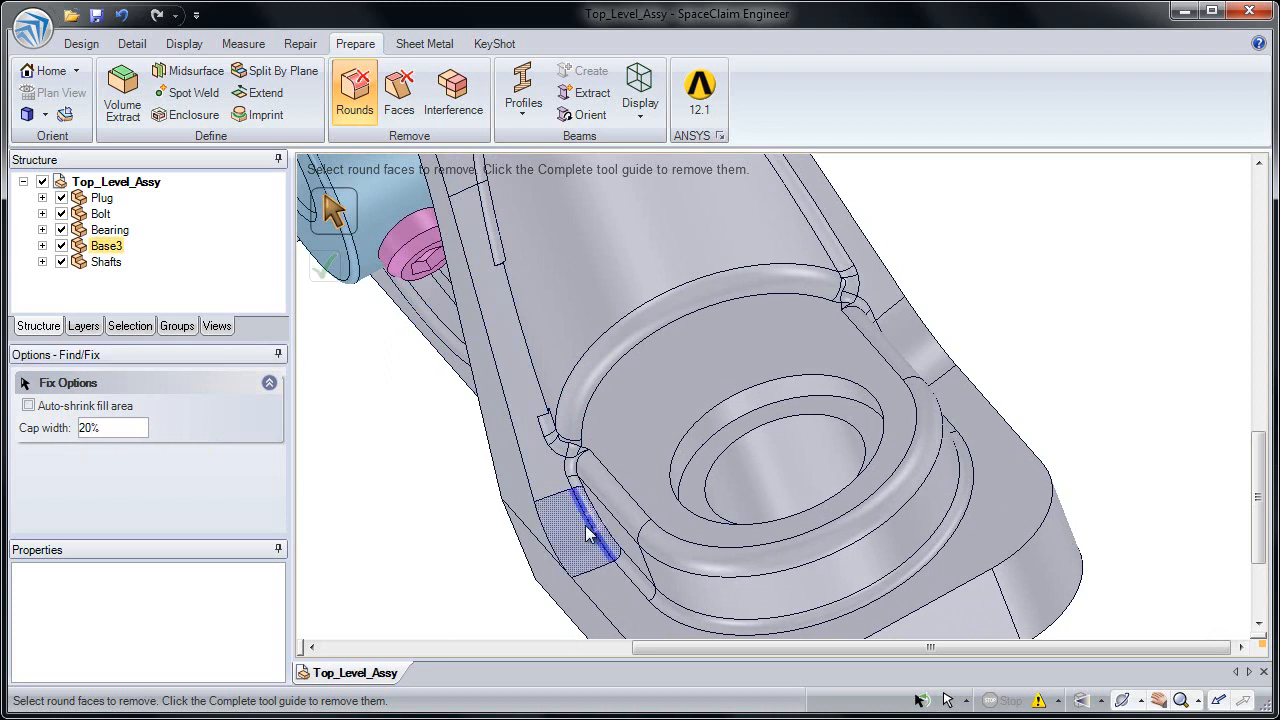
Set the cap width to 60% and remove the round along Base3's recess floor with the small rounds at its near corner.
drag(110, 428, 60, 430)
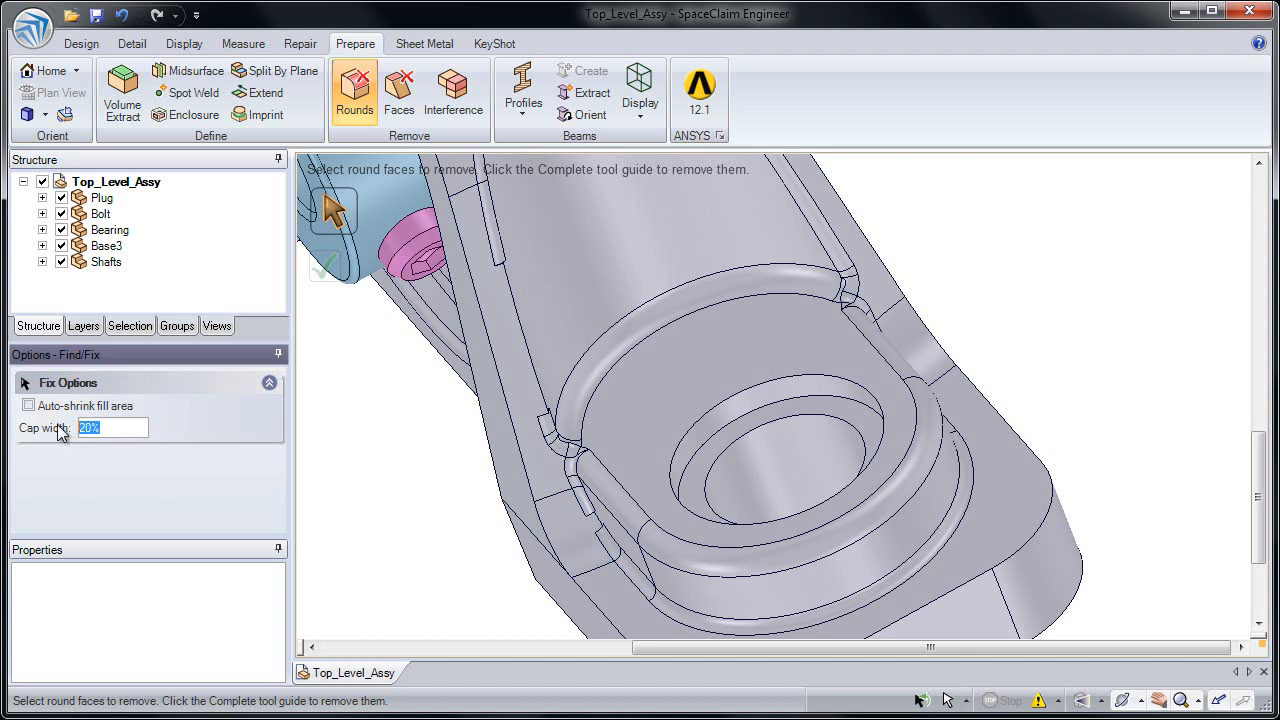
text(60)
key(Return)
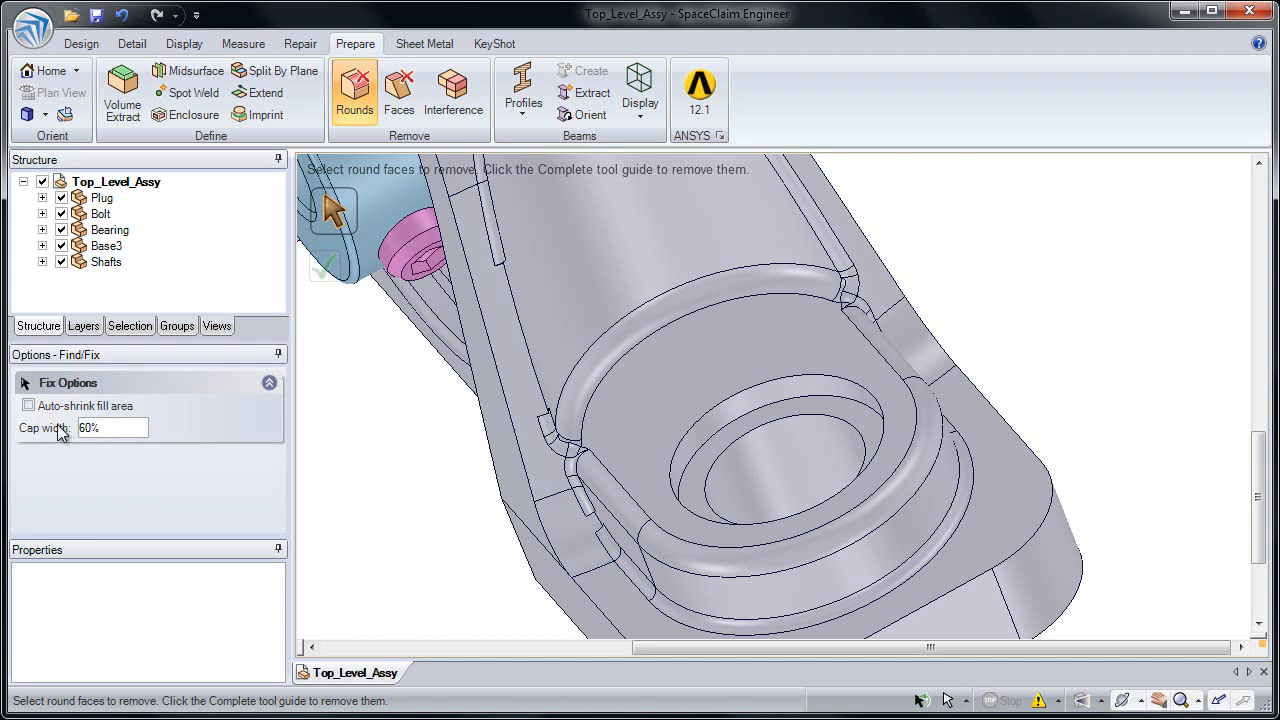
click(665, 320)
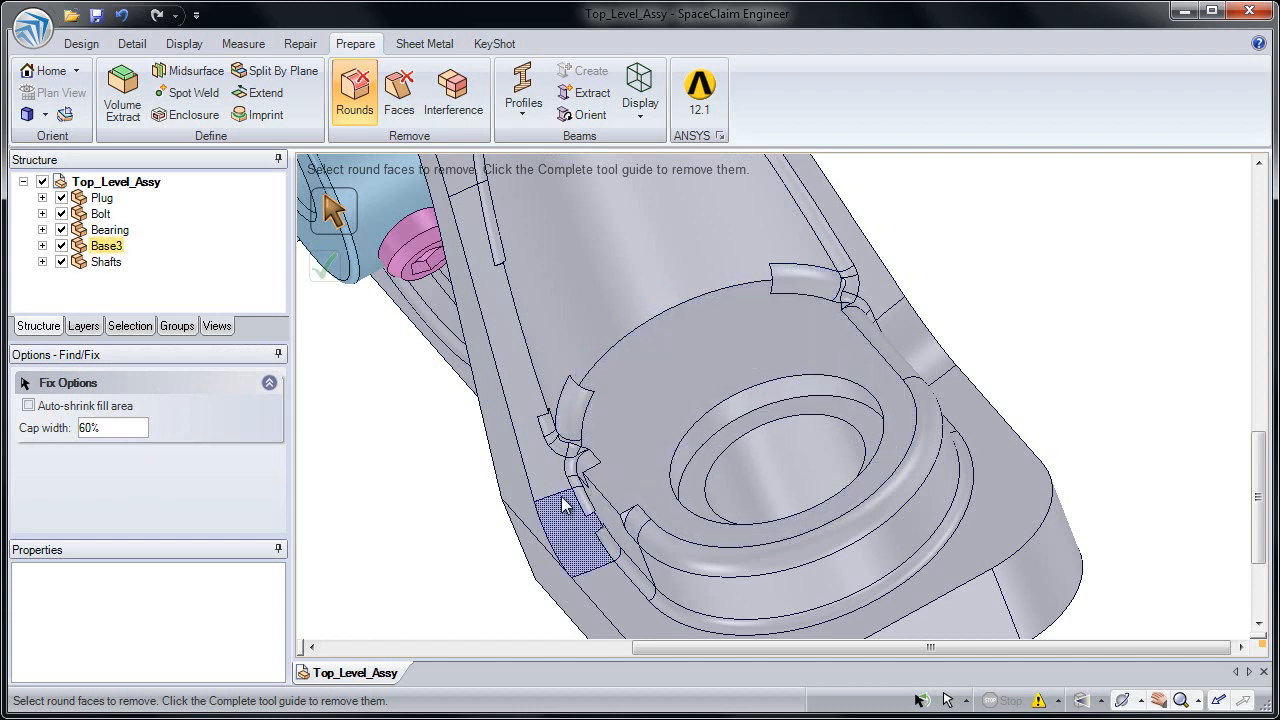
click(602, 495)
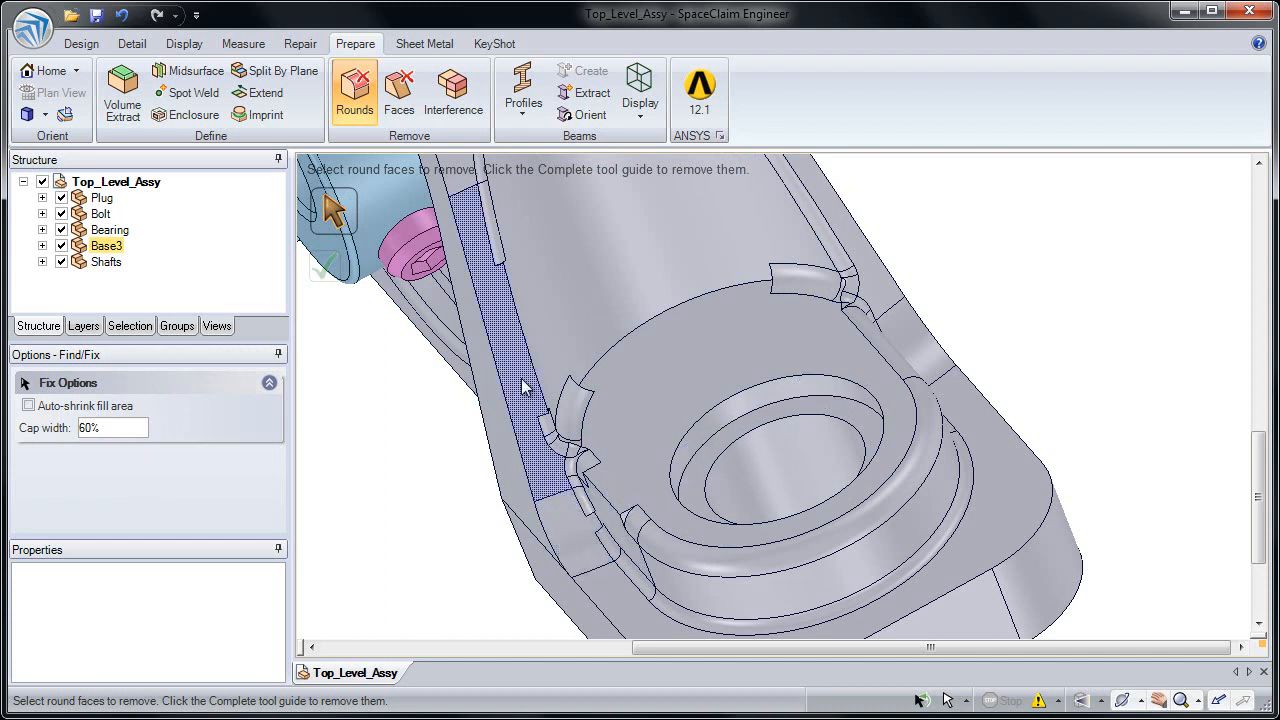
drag(506, 350, 640, 540)
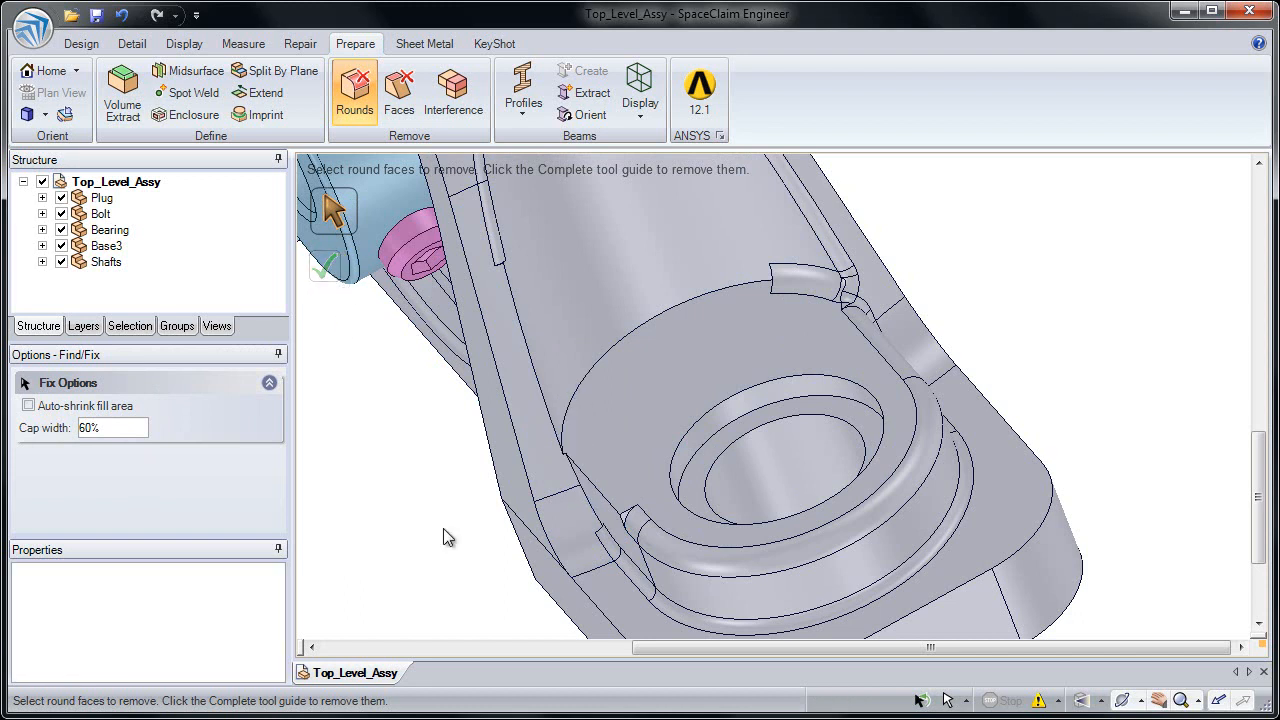
Remove the rounds joining the recess to the bolt-hole boss at the opposite corner, including the remaining small connecting round faces.
click(906, 378)
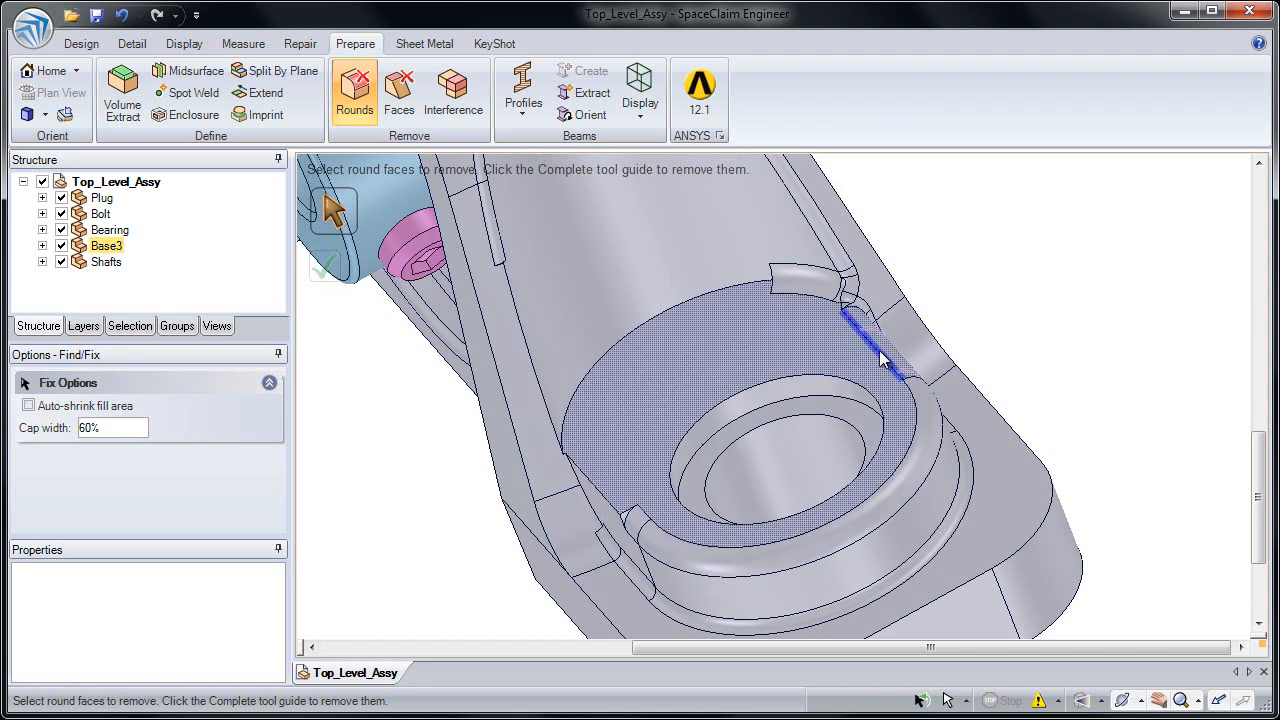
click(821, 243)
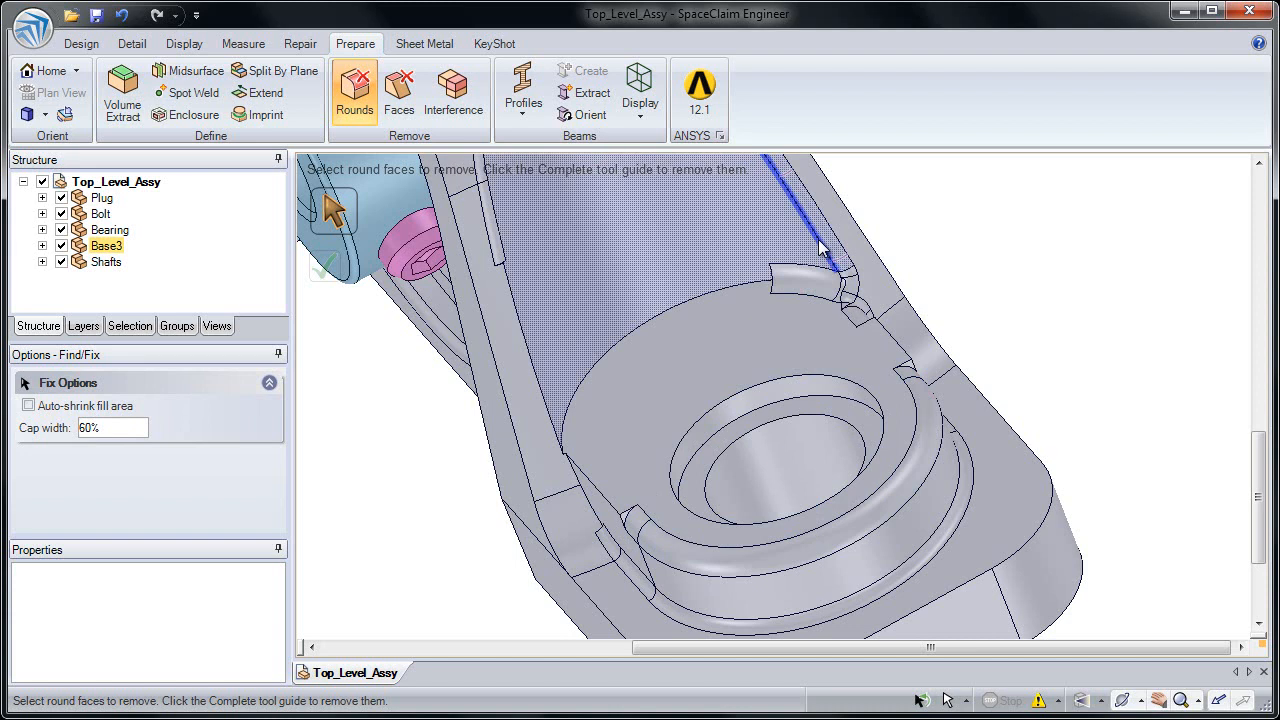
mouse_move(903, 374)
middle_down()
mouse_move(869, 391)
mouse_move(943, 400)
middle_up()
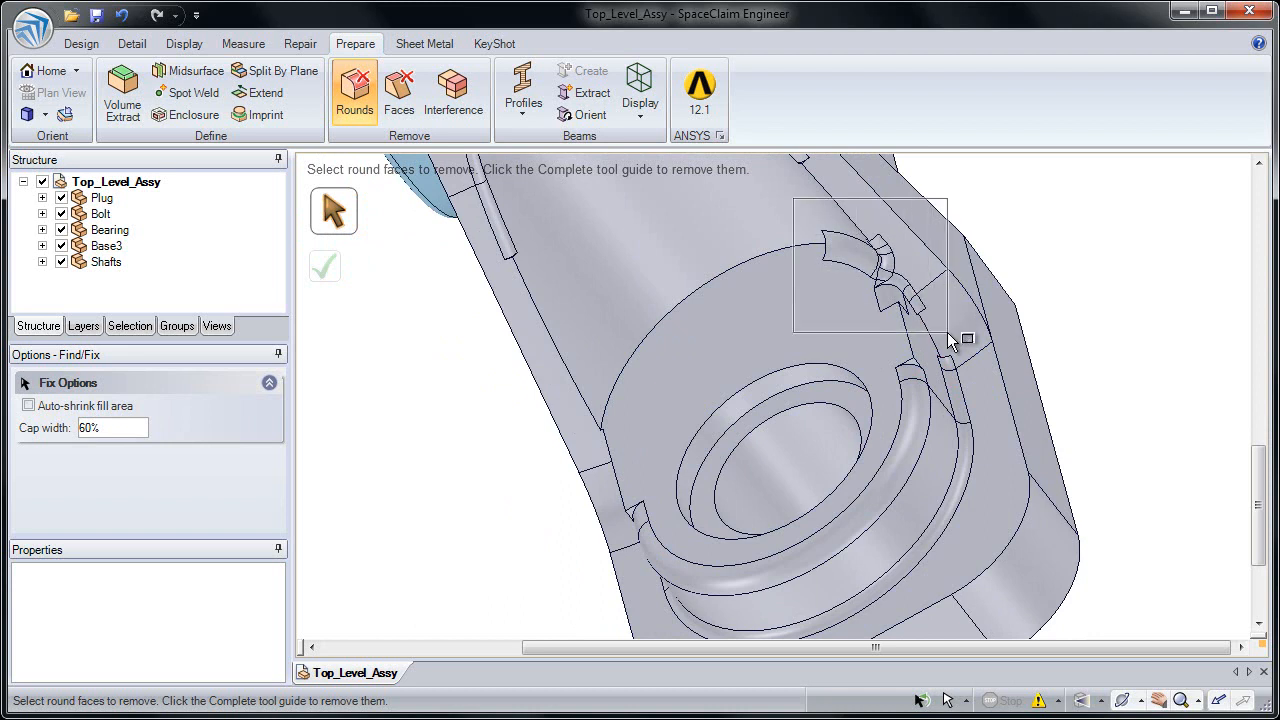
click(922, 305)
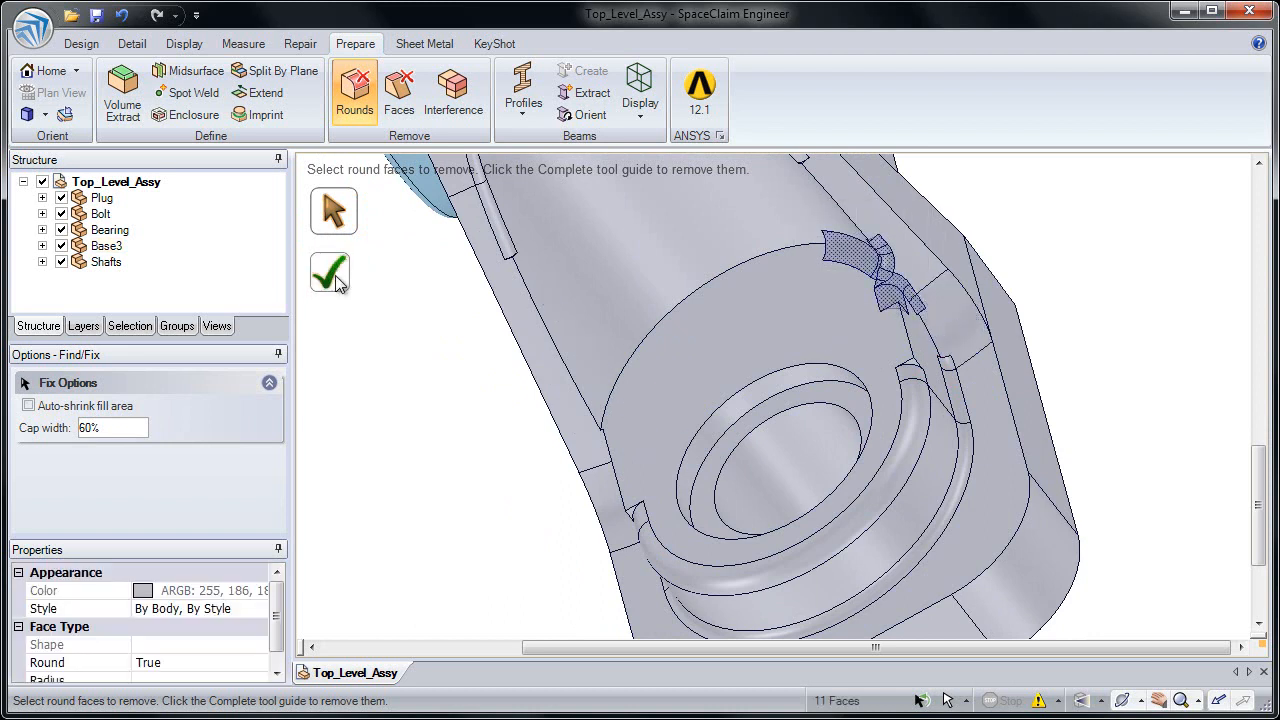
Remove the rounds around the bolt-hole boss's top edge and around its base.
click(912, 476)
click(908, 468)
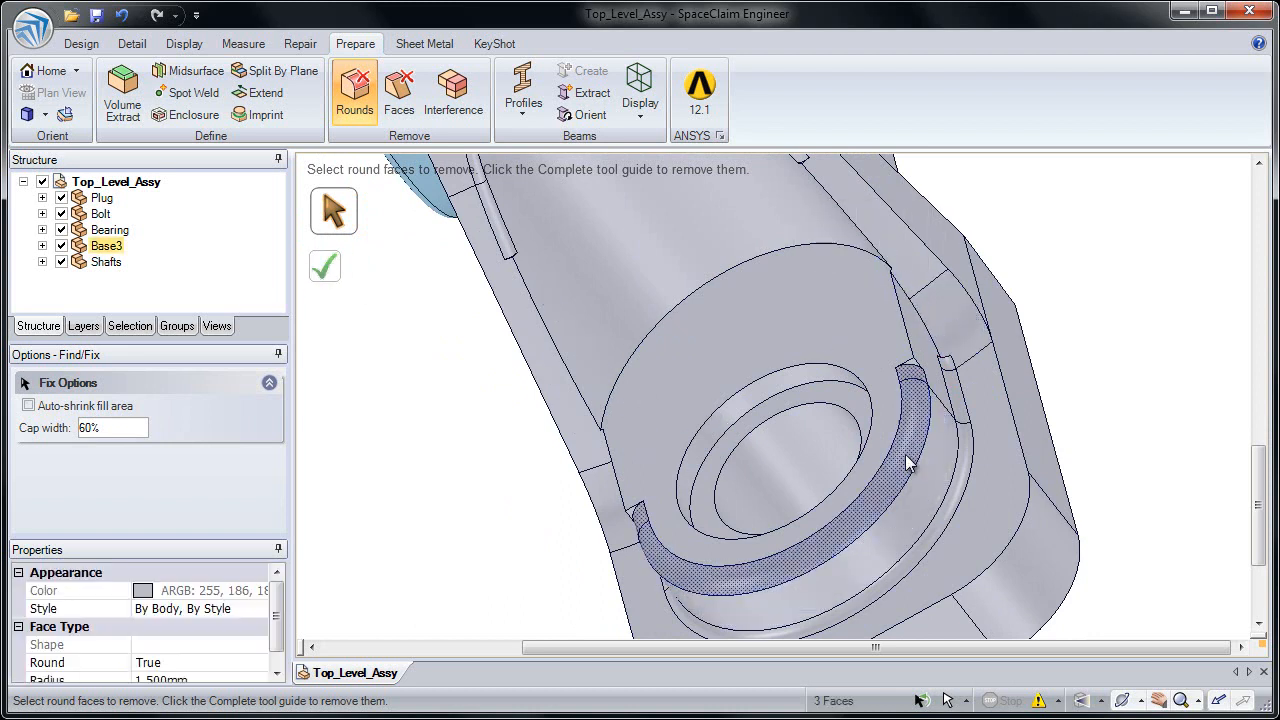
click(325, 272)
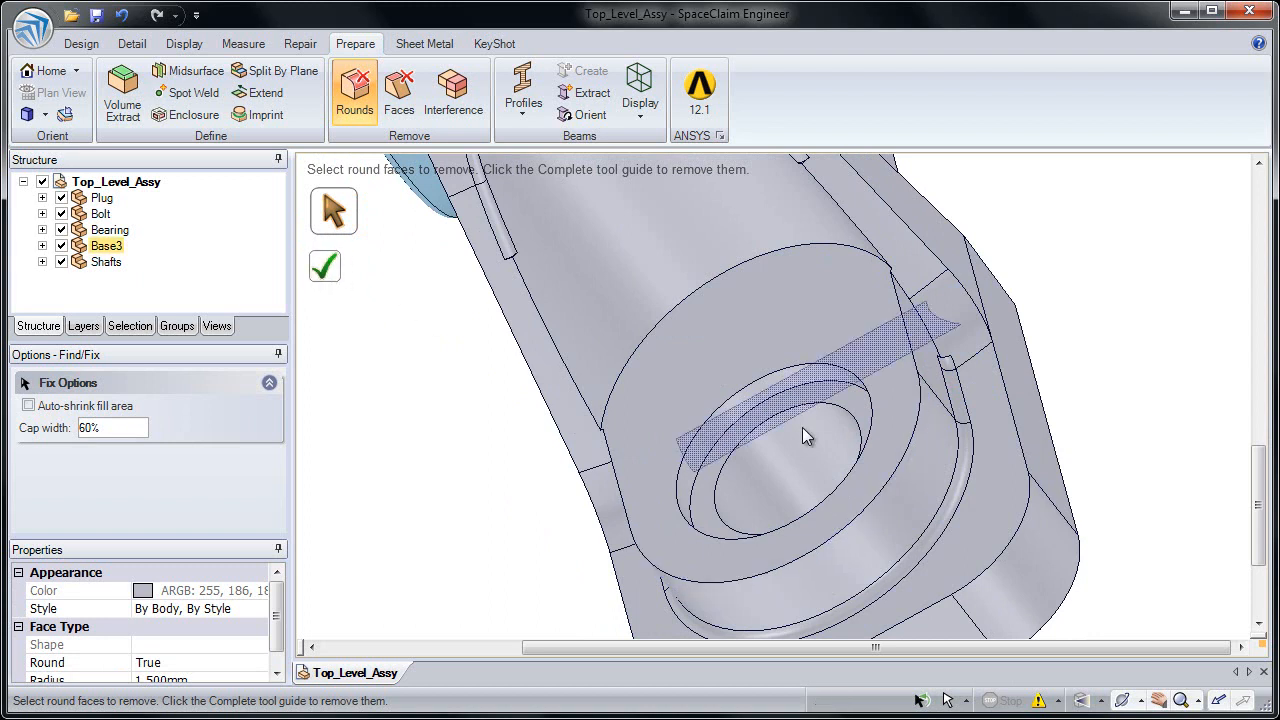
click(963, 478)
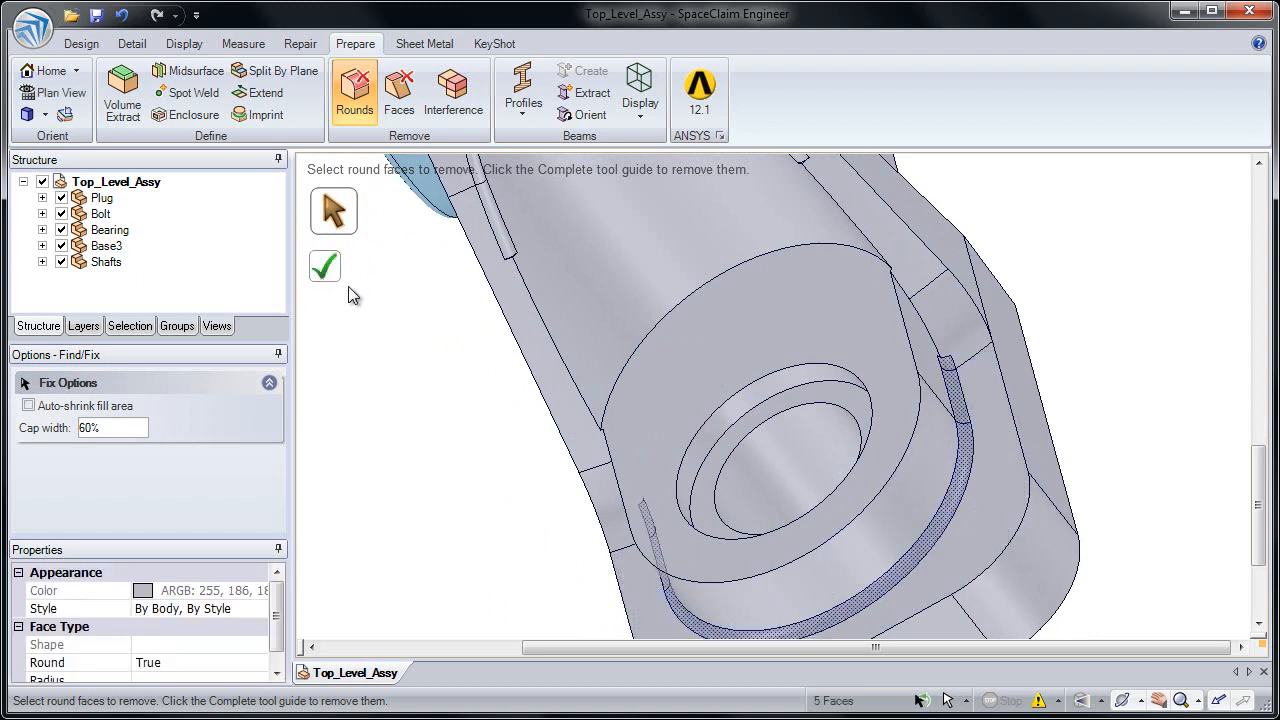
Remove the remaining rounds along the upper rim of Base3's side recess, restore the home view and leave the Rounds tool.
shift+middle_drag(509, 473, 492, 368)
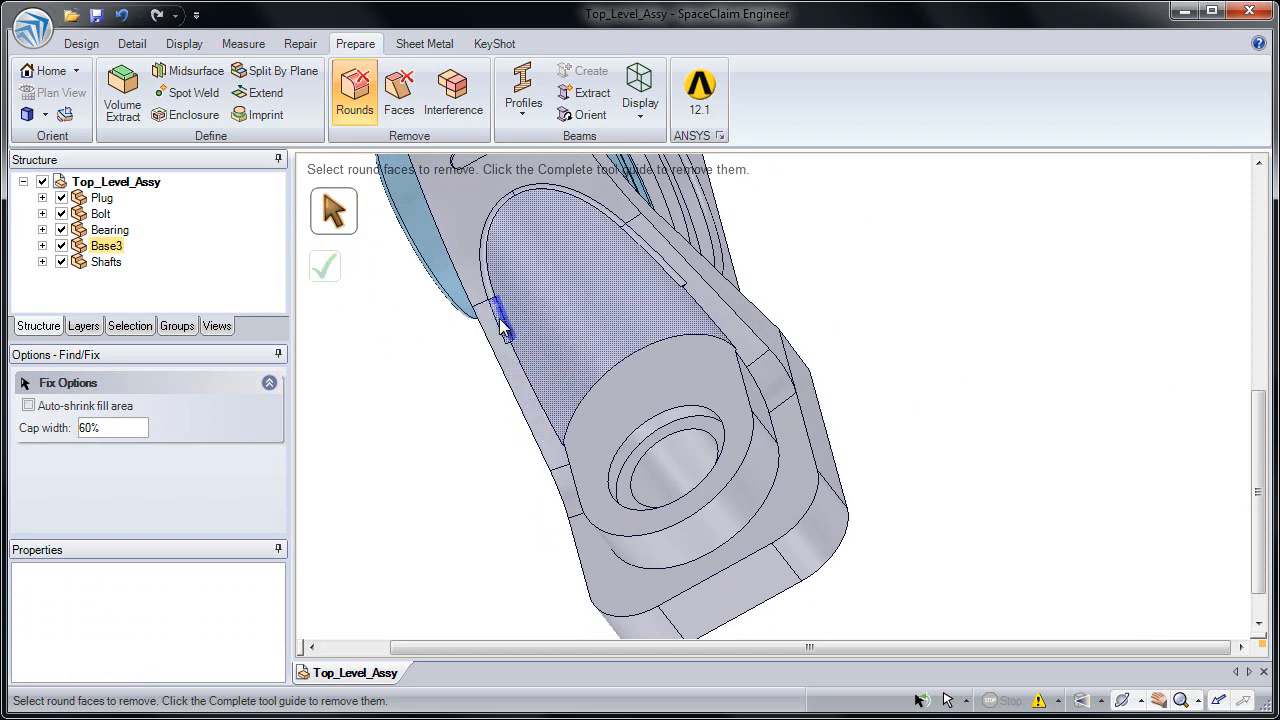
click(537, 363)
click(482, 268)
triple_click(482, 268)
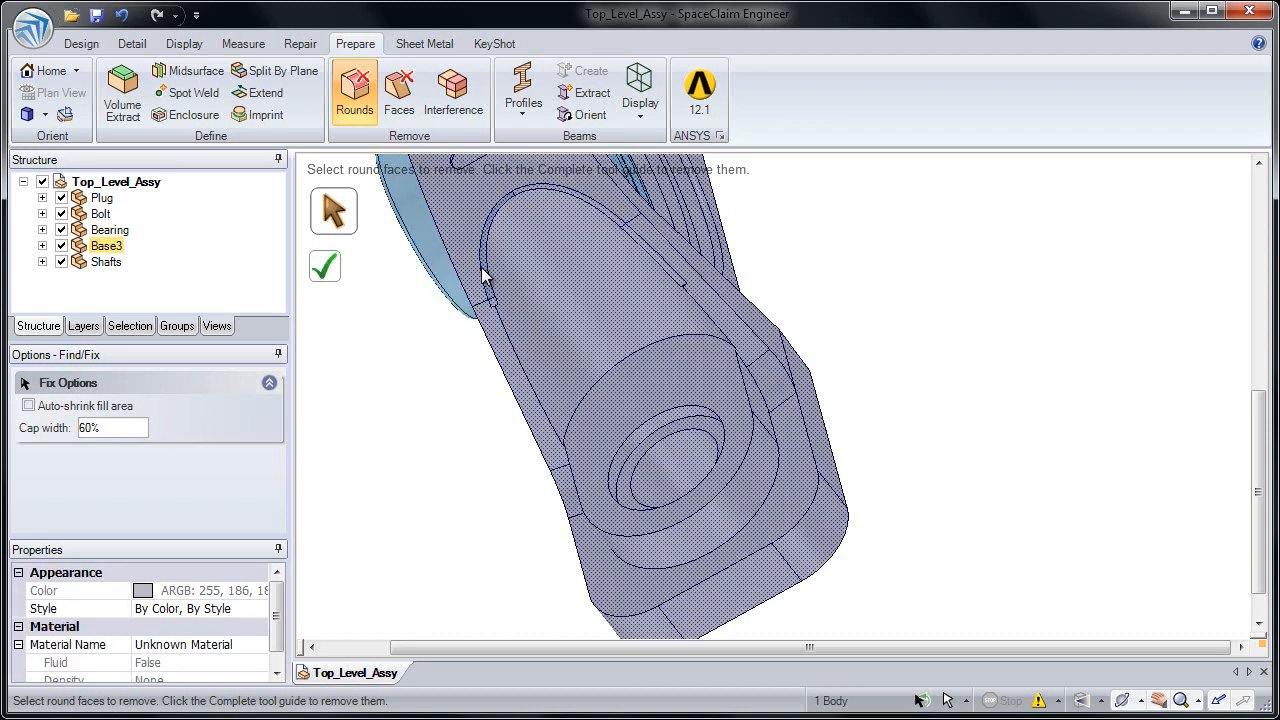
click(484, 276)
click(344, 285)
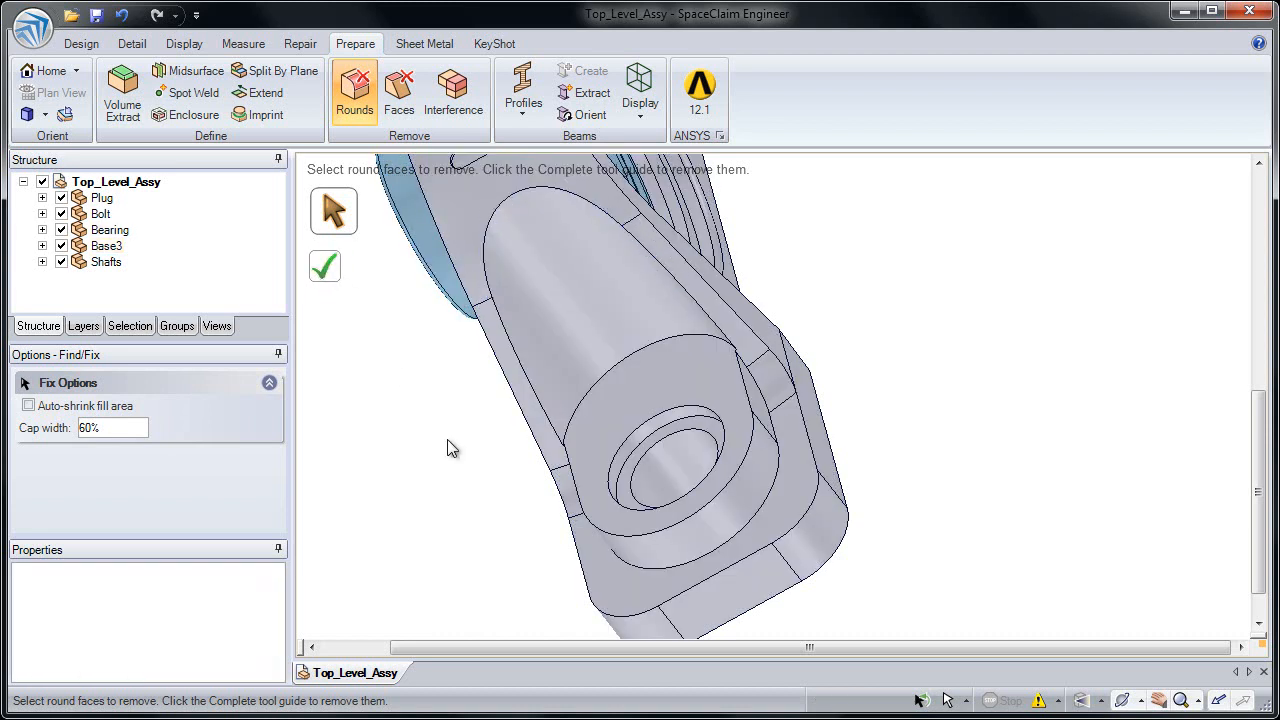
key(h)
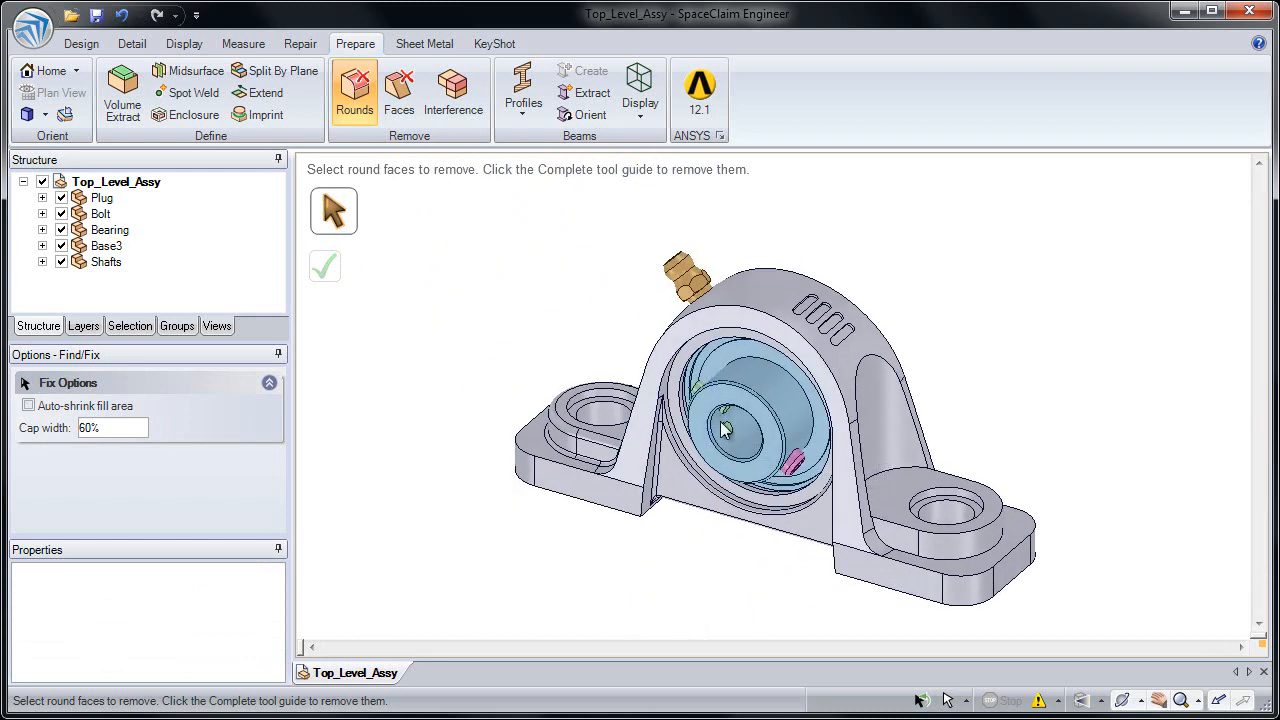
key(Escape)
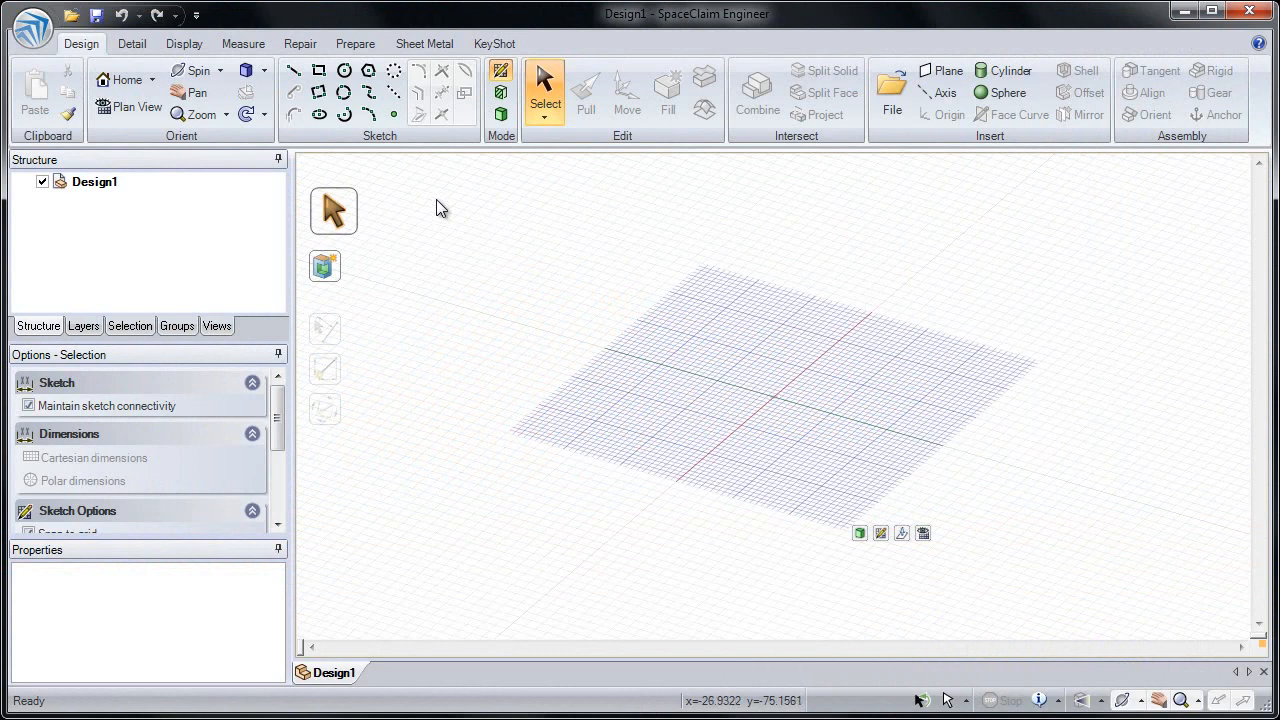
Open Stitch.scdoc from the STITCH folder of the Analysis Design Session directory.
click(71, 17)
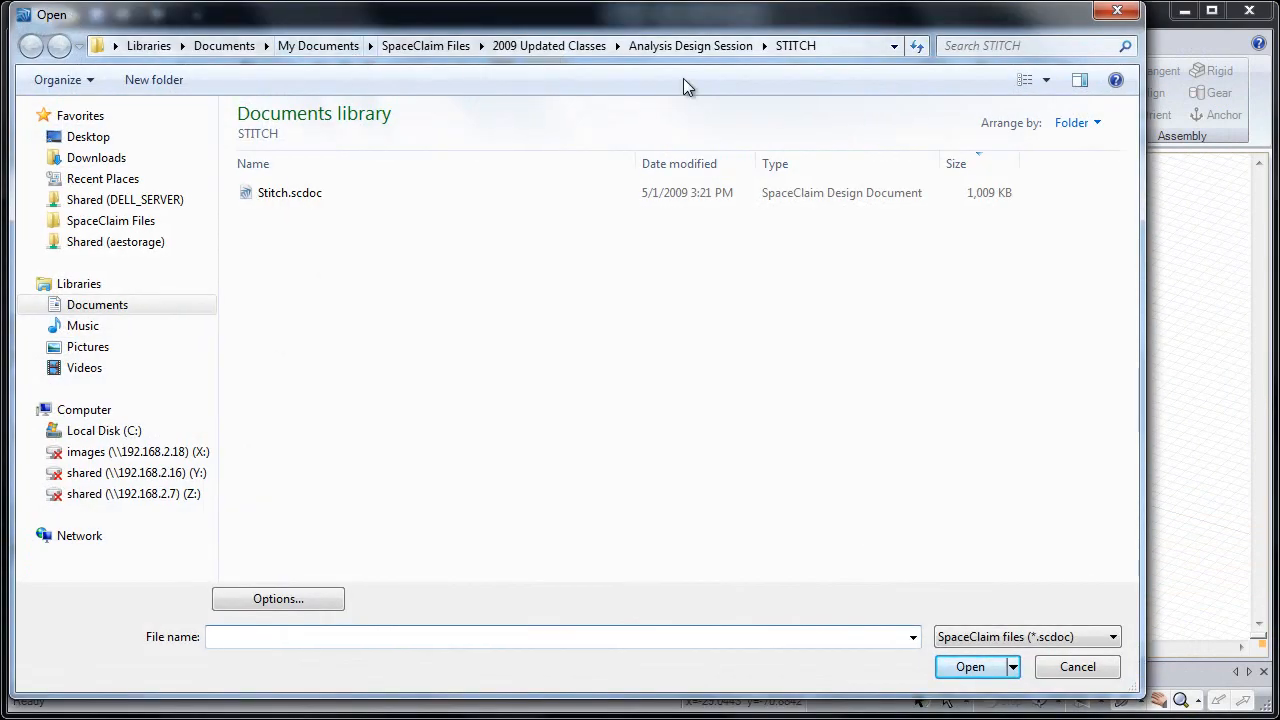
click(703, 46)
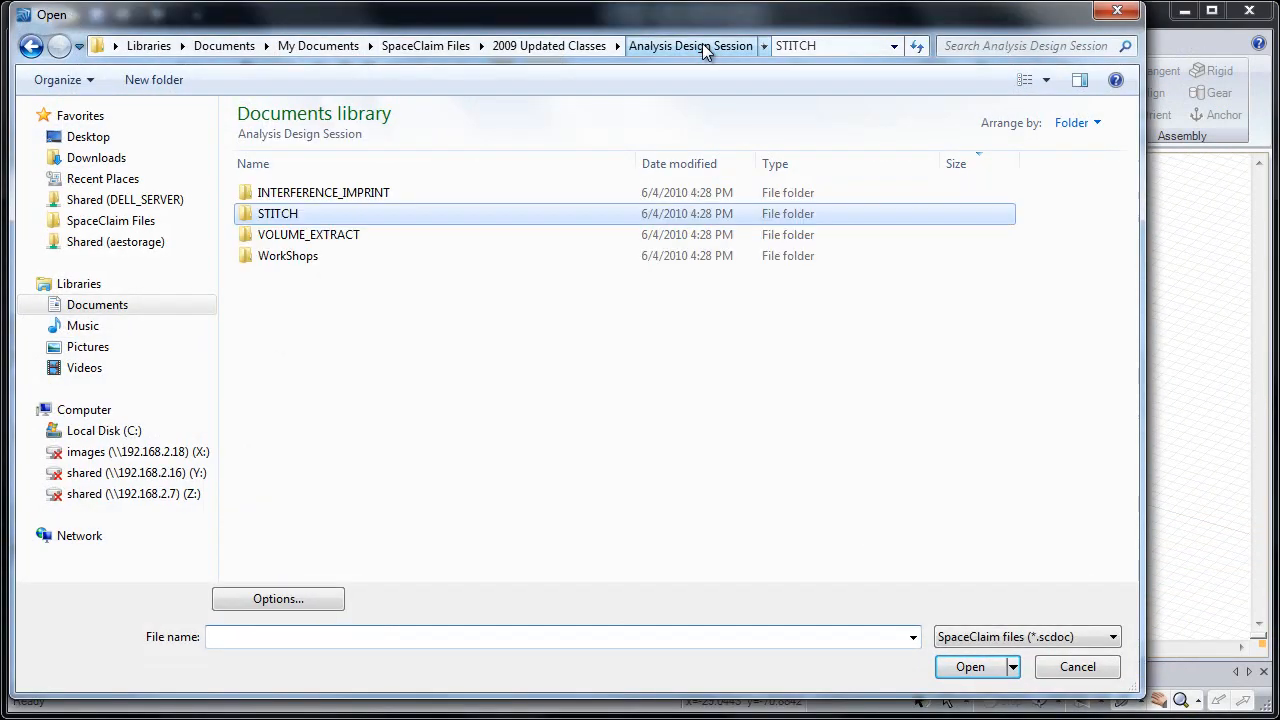
double_click(295, 212)
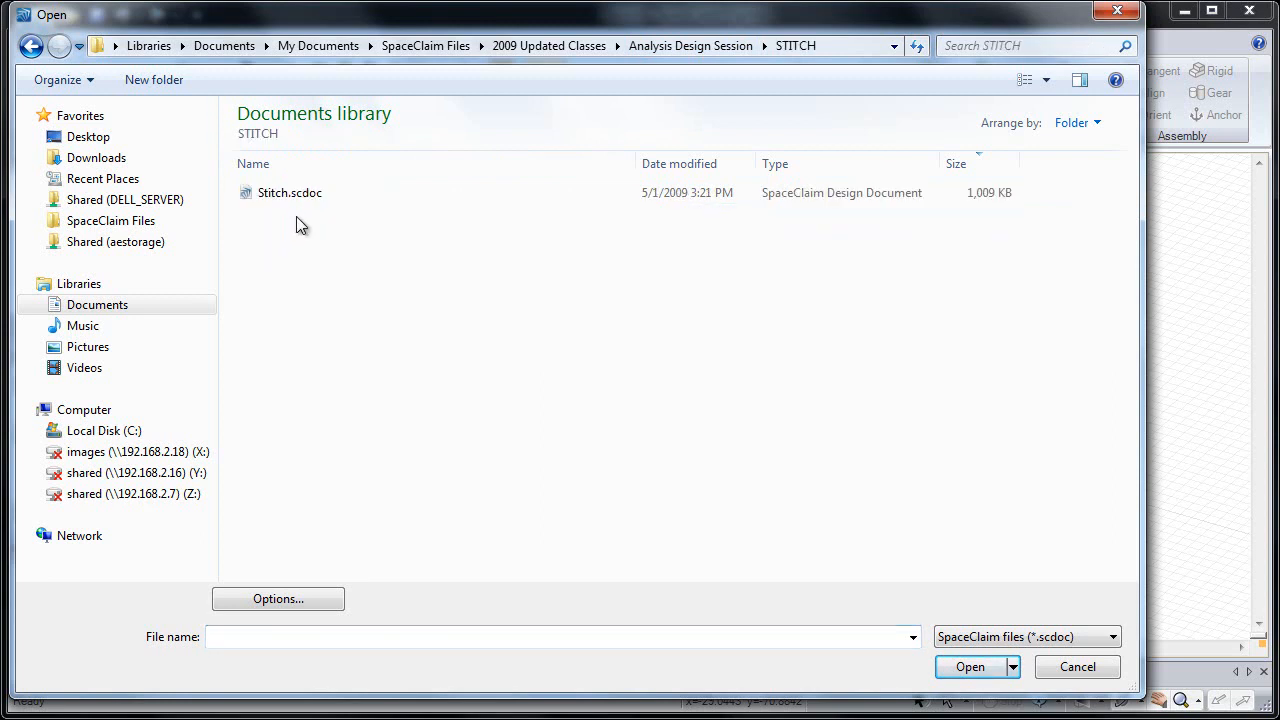
double_click(293, 195)
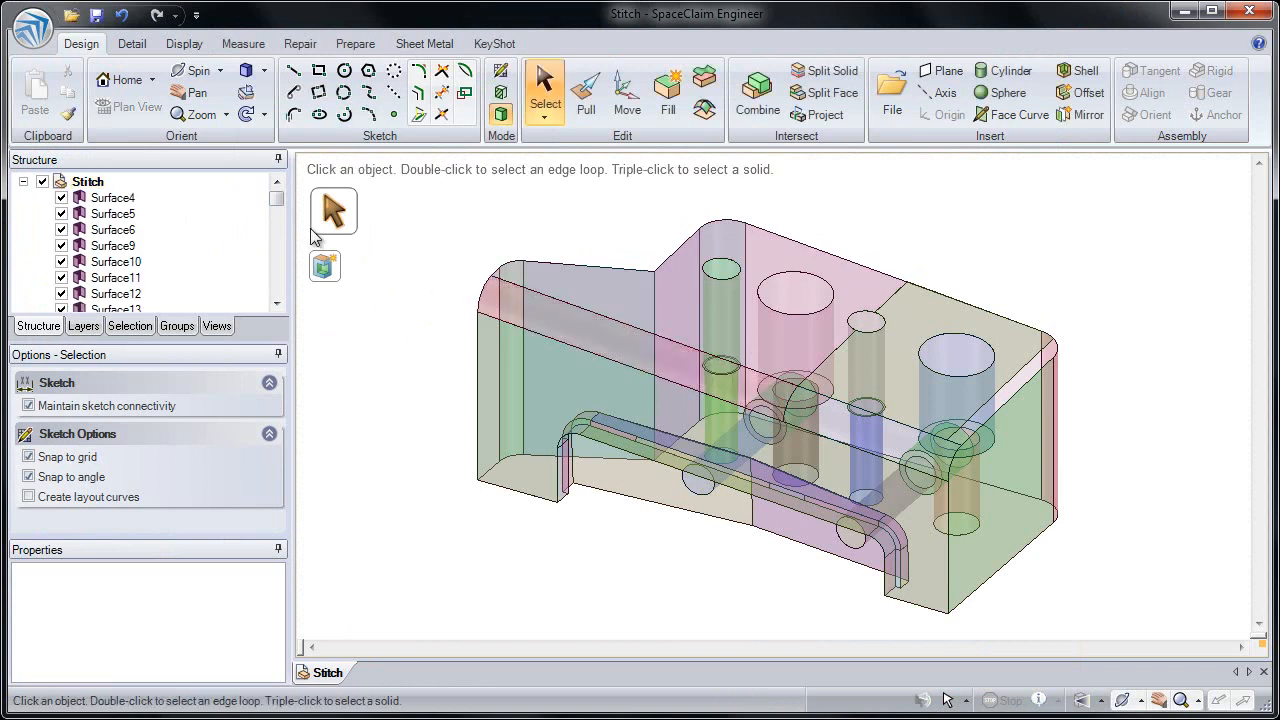
Stitch all the separate surfaces of the Stitch model together with the Stitch repair tool.
mouse_move(280, 199)
mouse_down()
mouse_move(275, 296)
mouse_move(284, 201)
mouse_up()
click(302, 45)
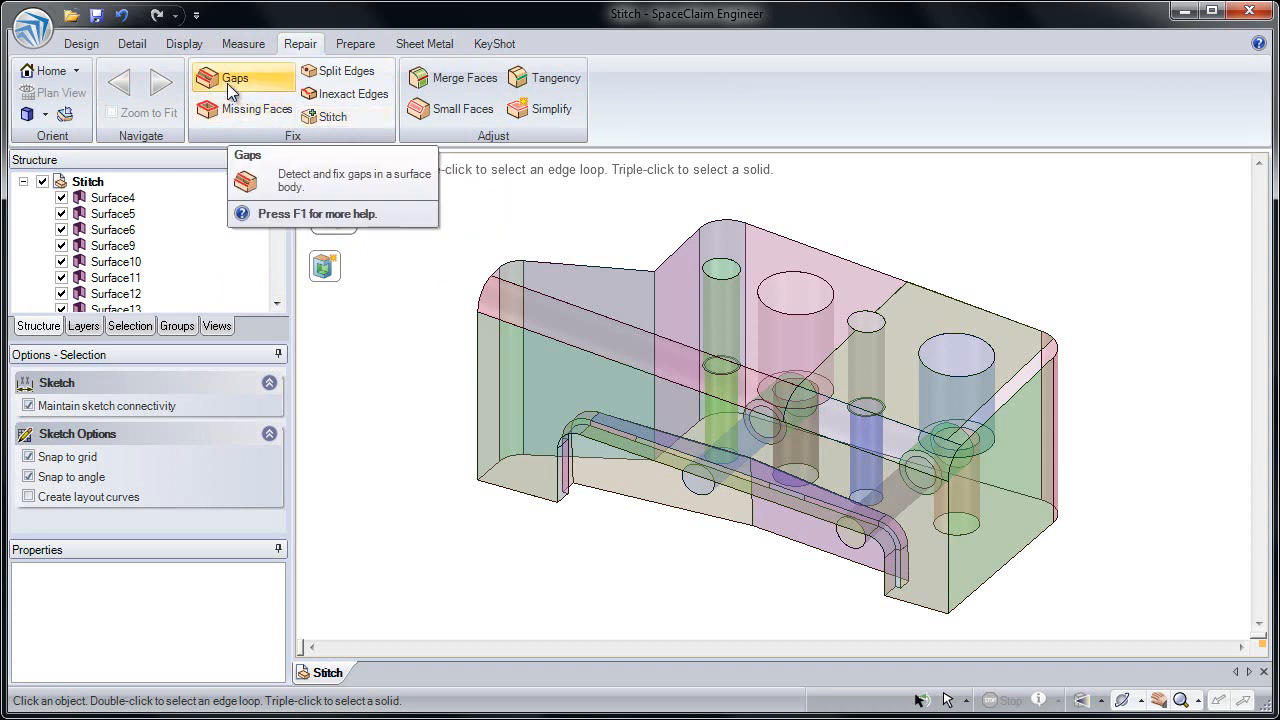
click(333, 125)
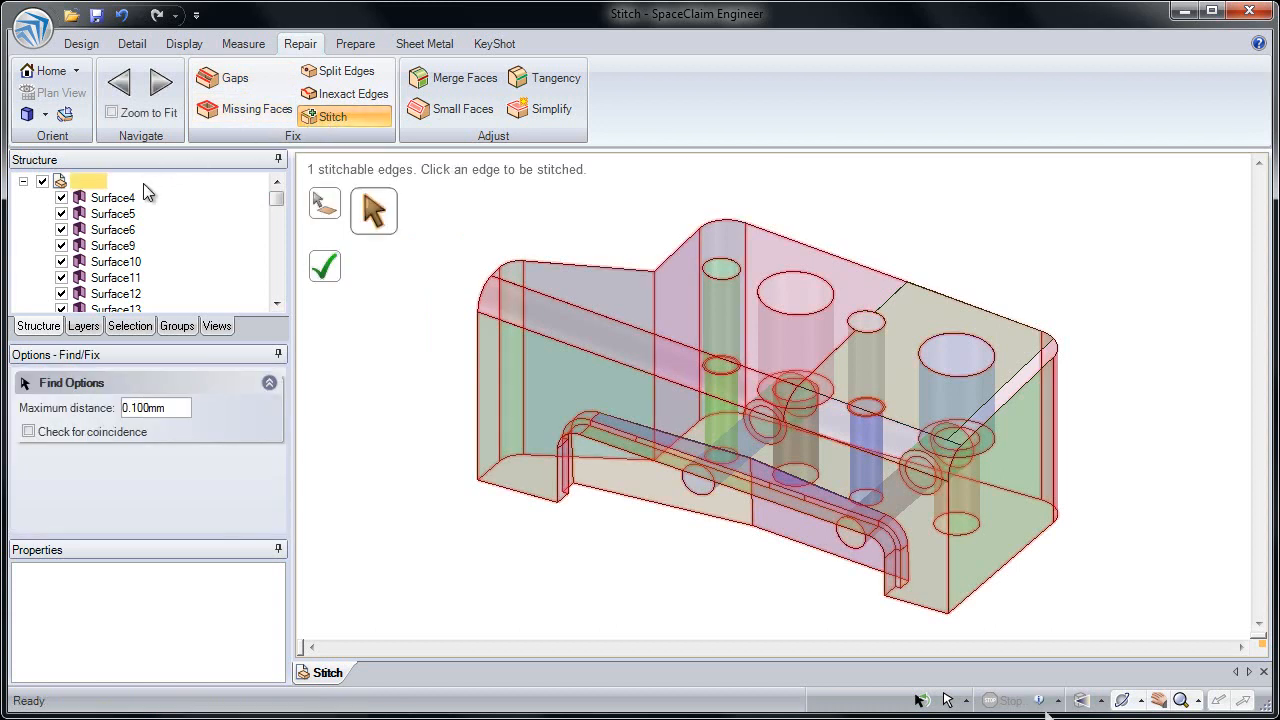
mouse_move(280, 206)
mouse_down()
mouse_move(270, 300)
mouse_move(280, 200)
mouse_up()
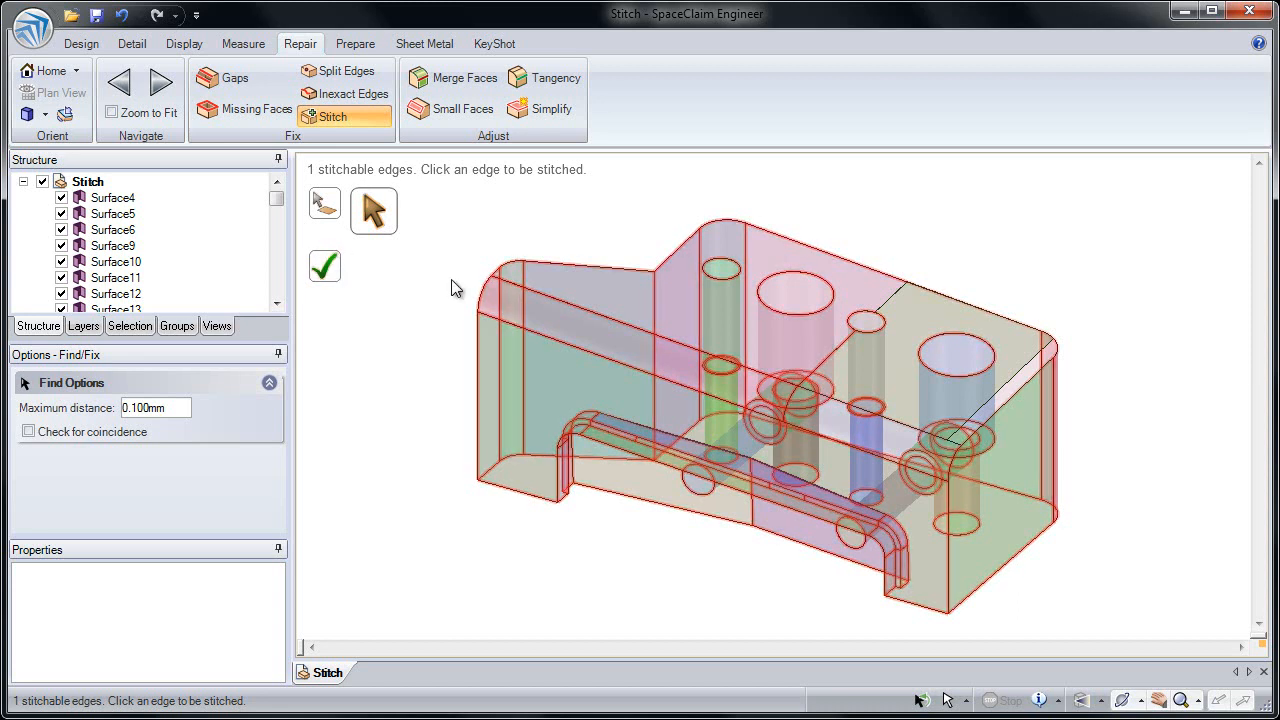
click(496, 286)
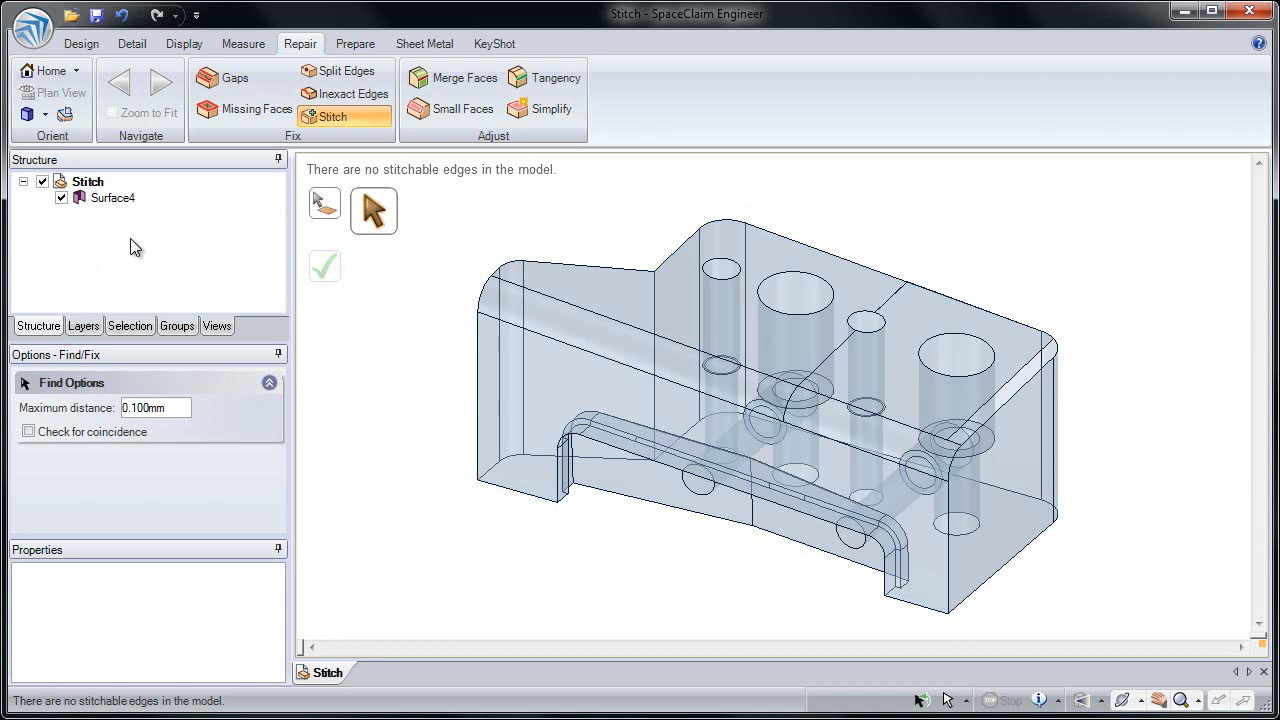
Search the stitched surface with the Missing Faces tool and inspect the open rounded edge and the available fix options.
click(243, 109)
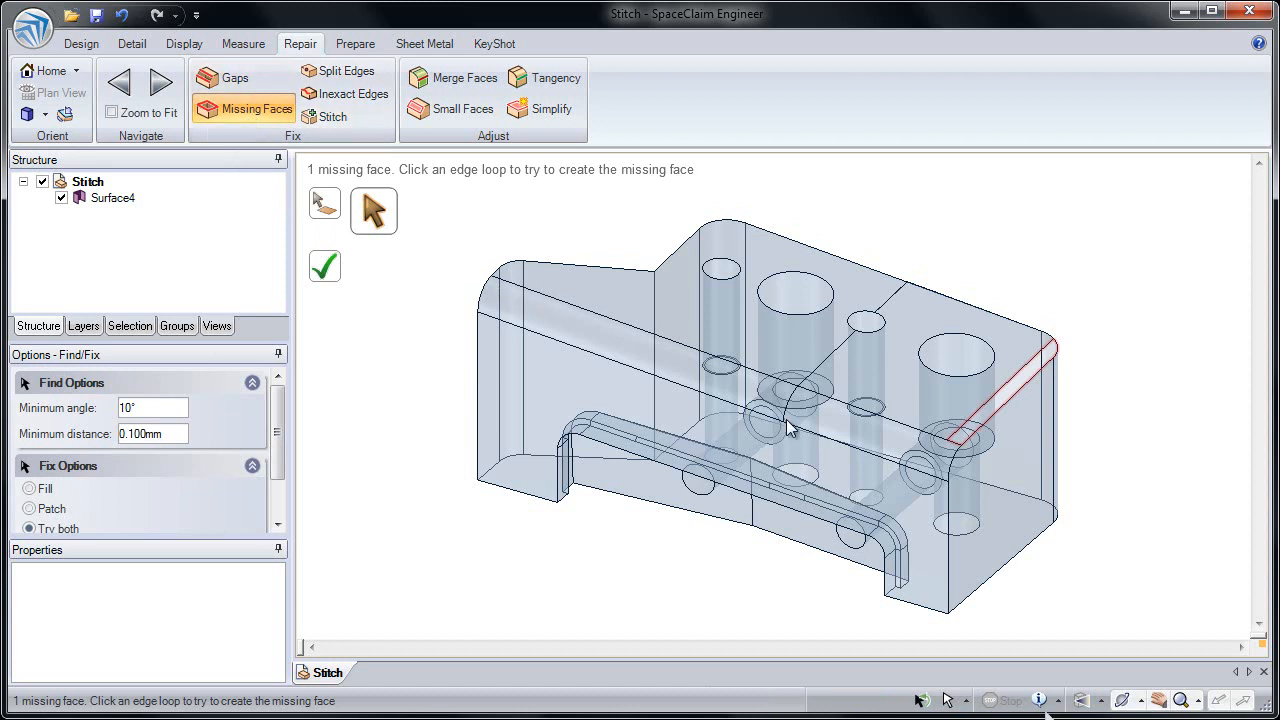
middle_drag(954, 440, 938, 628)
shift+middle_drag(1010, 466, 1006, 525)
middle_drag(968, 463, 911, 409)
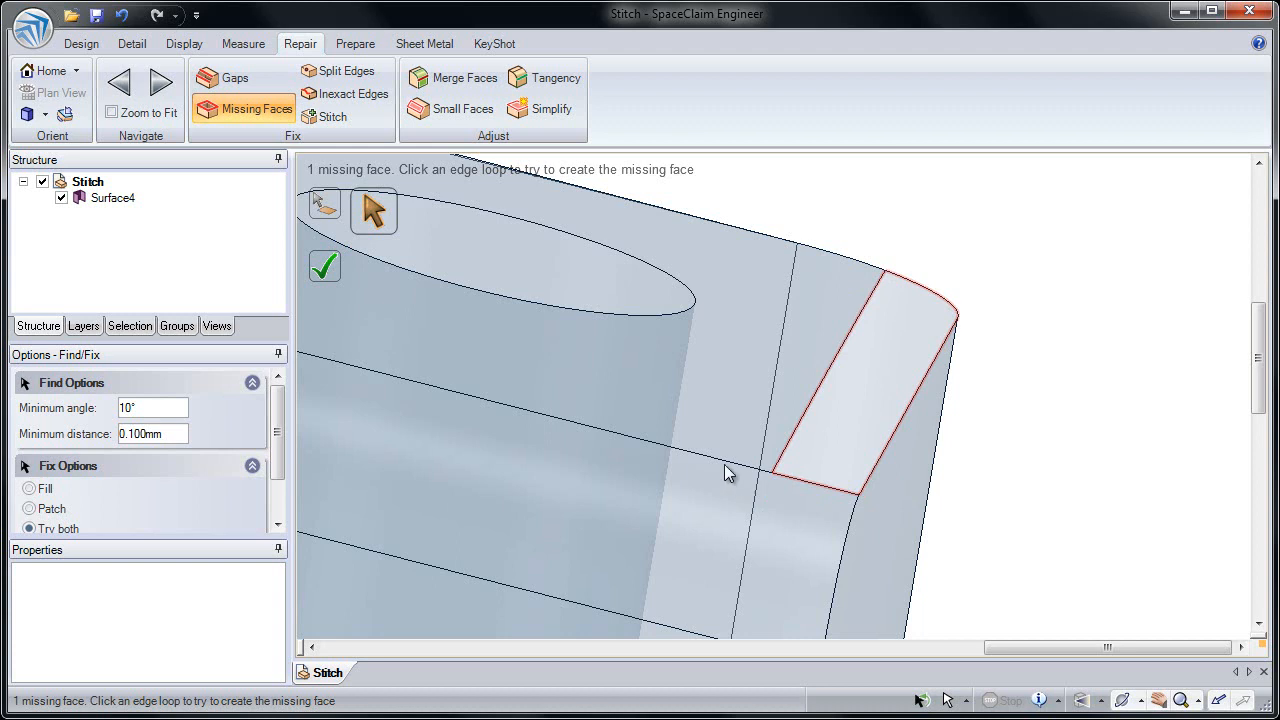
scroll(280, 470, down, 1)
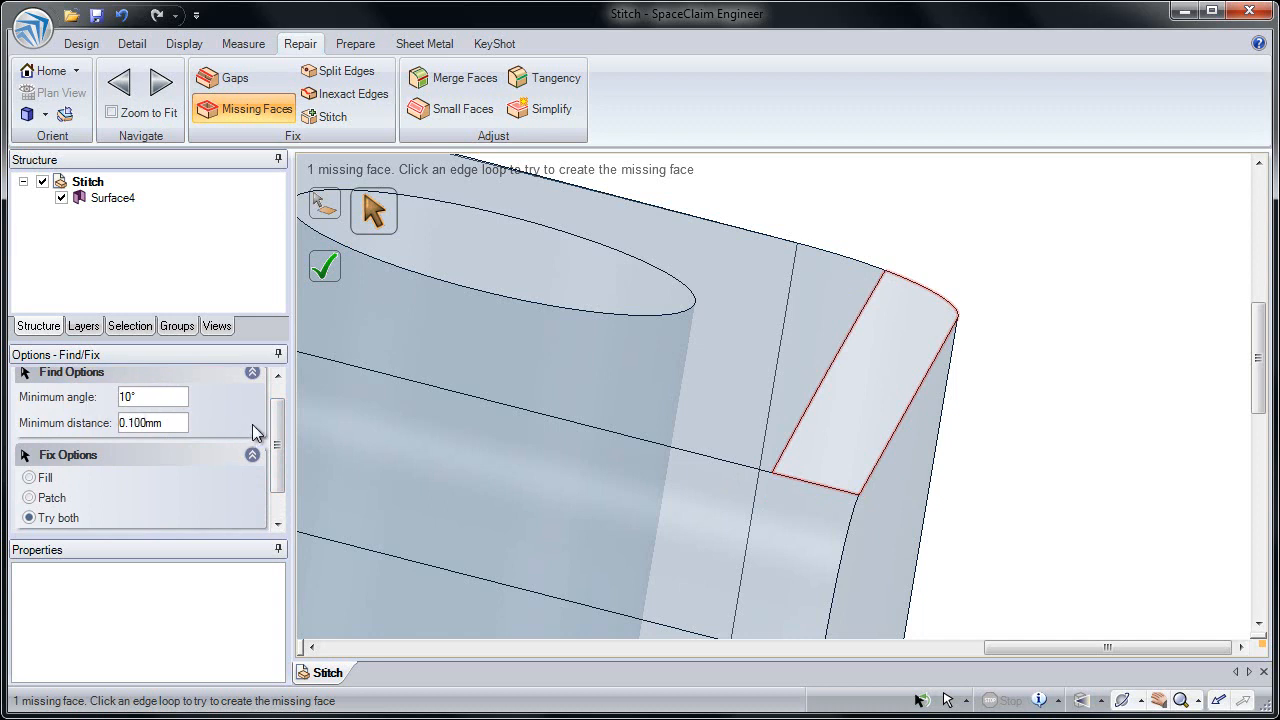
scroll(277, 431, down, 2)
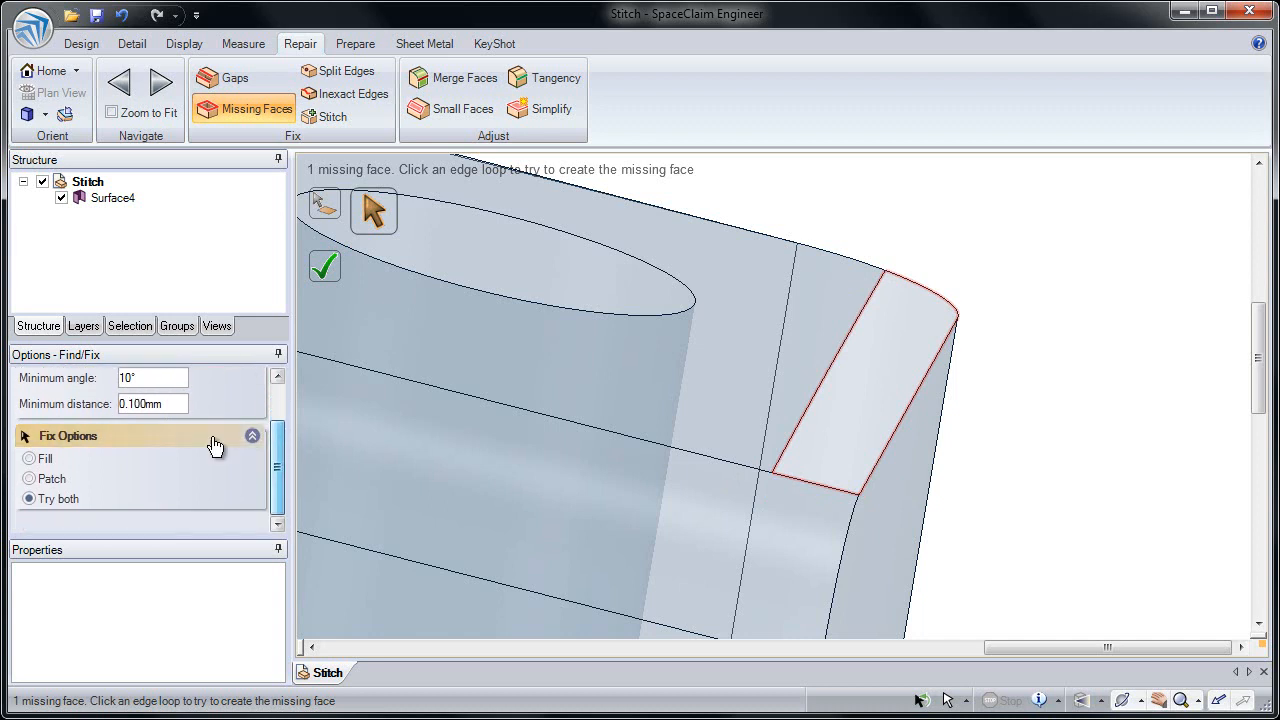
Try to create the missing rounded-edge face using the Fill fix option, and undo it.
click(44, 461)
click(834, 369)
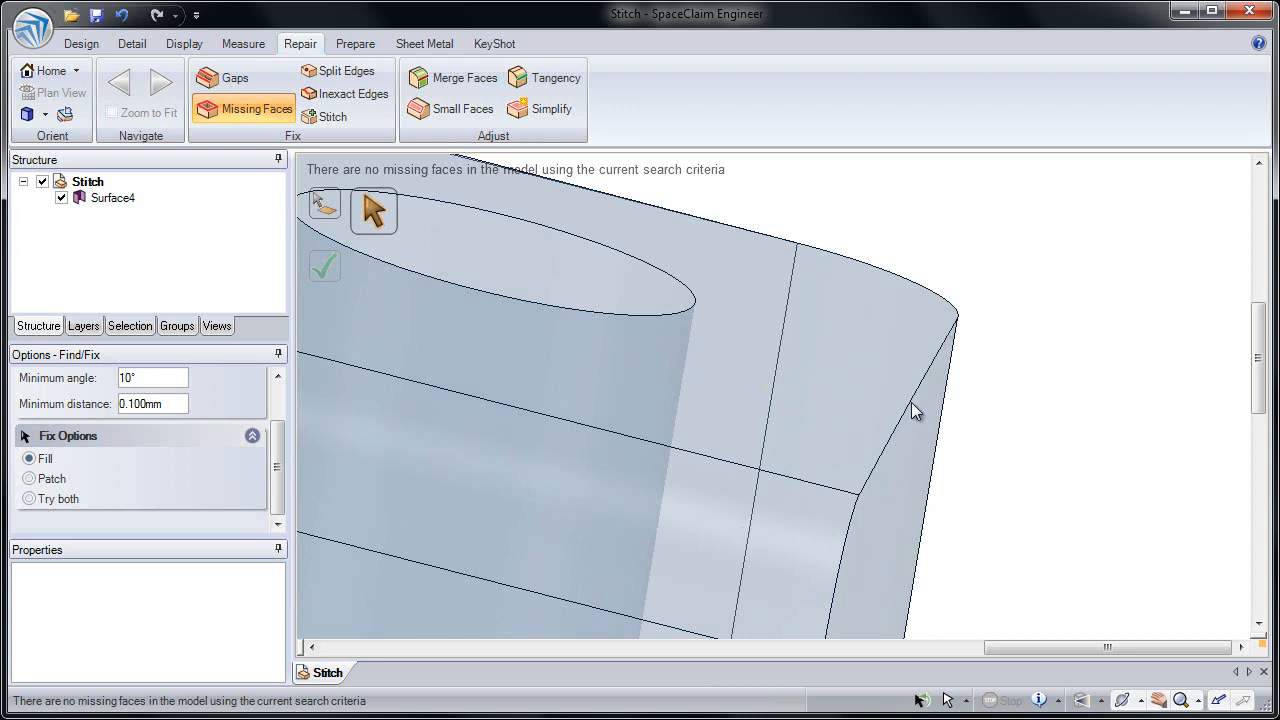
click(121, 15)
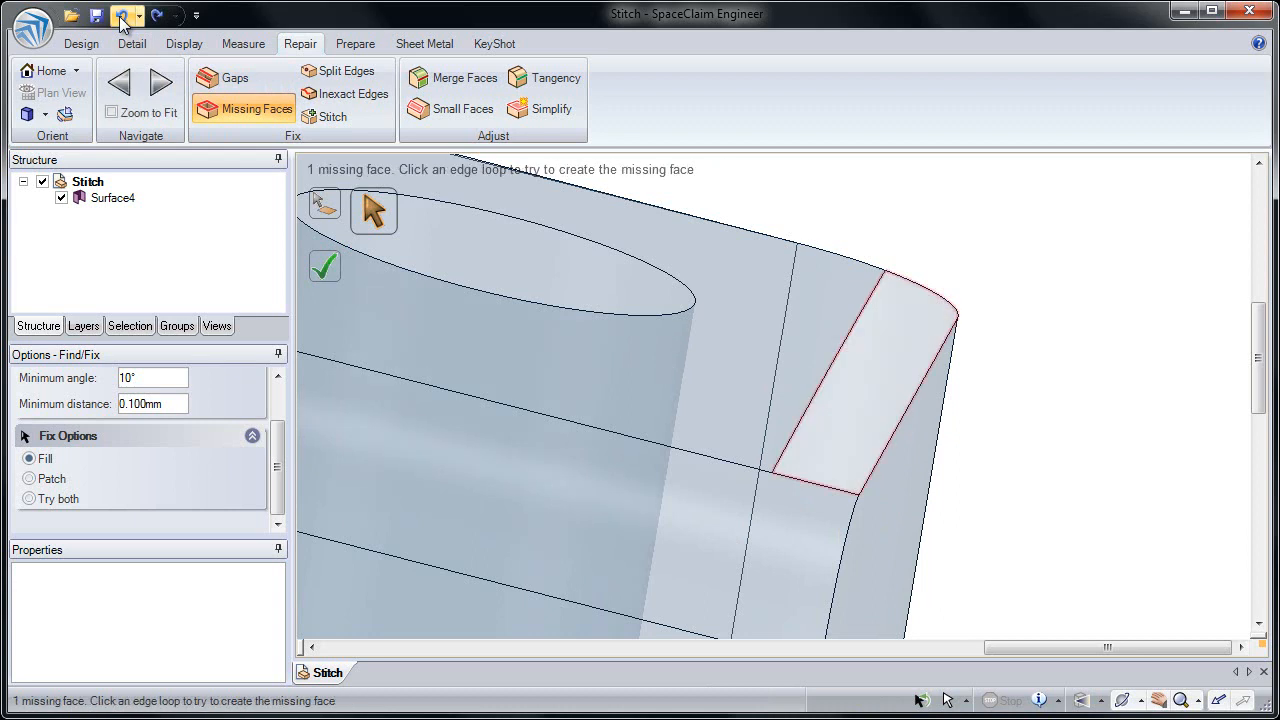
Try to create the missing rounded-edge face using the Patch fix option, and undo it.
click(37, 481)
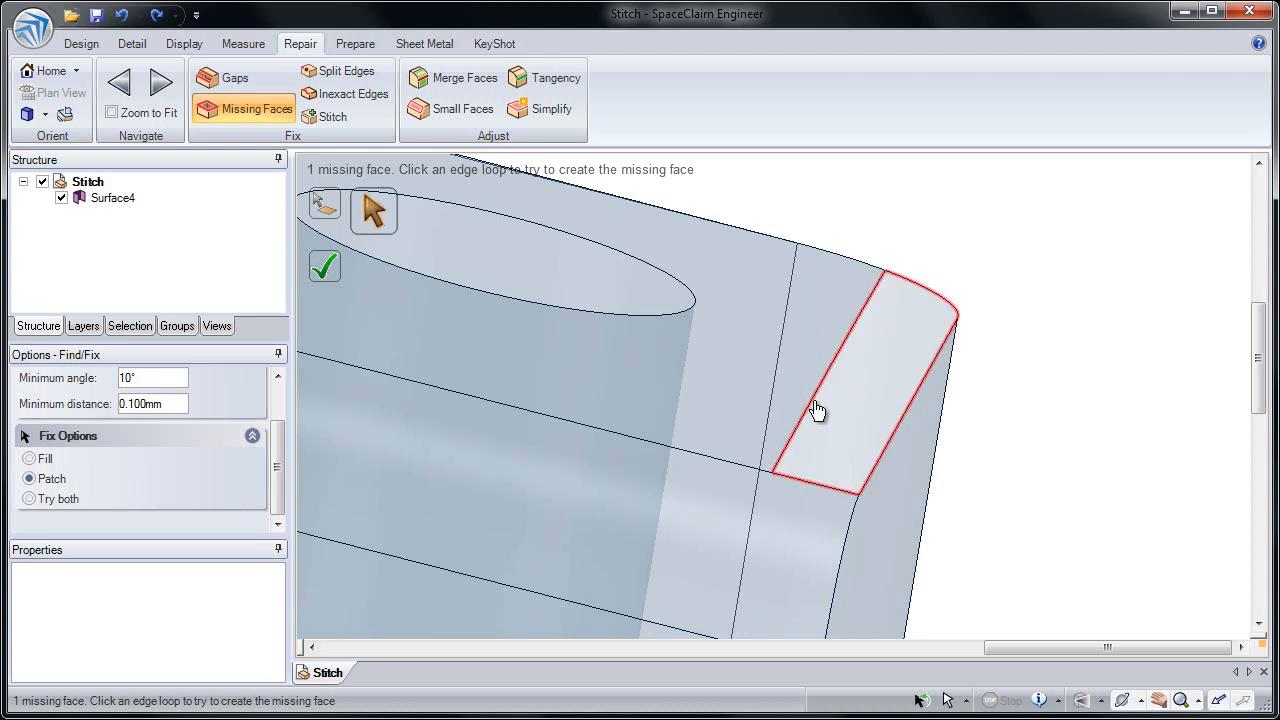
click(852, 338)
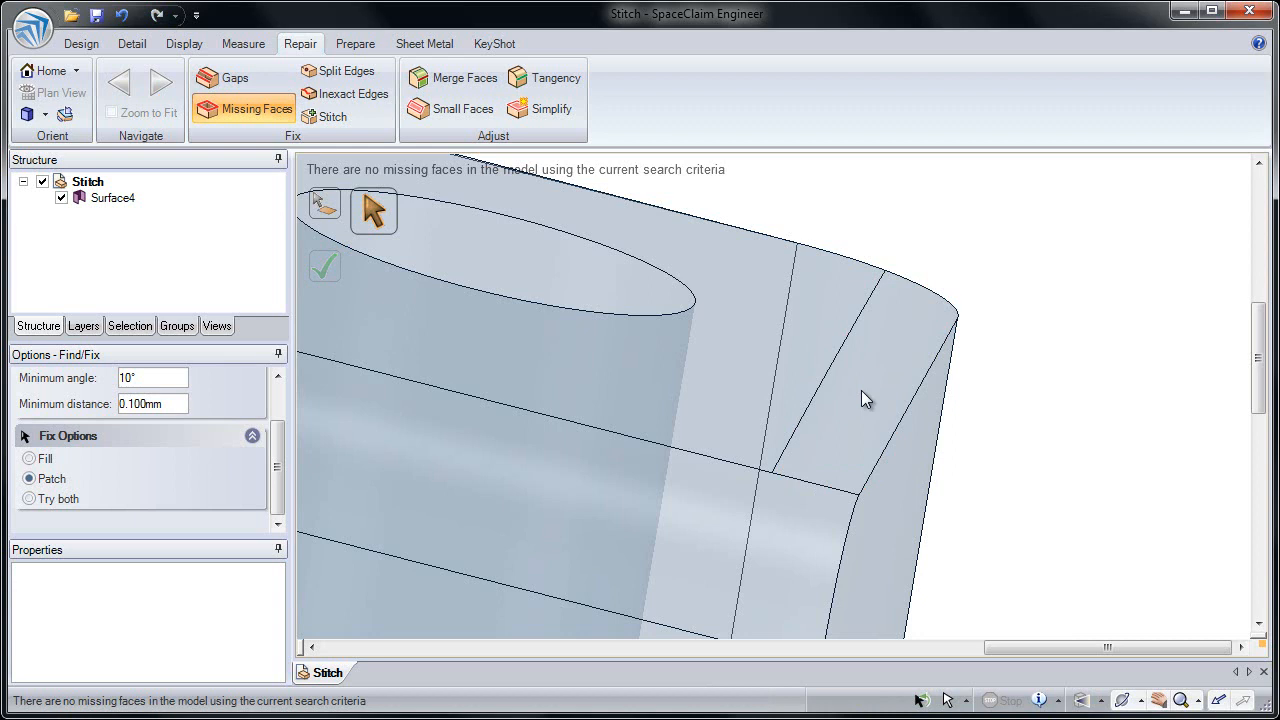
click(122, 16)
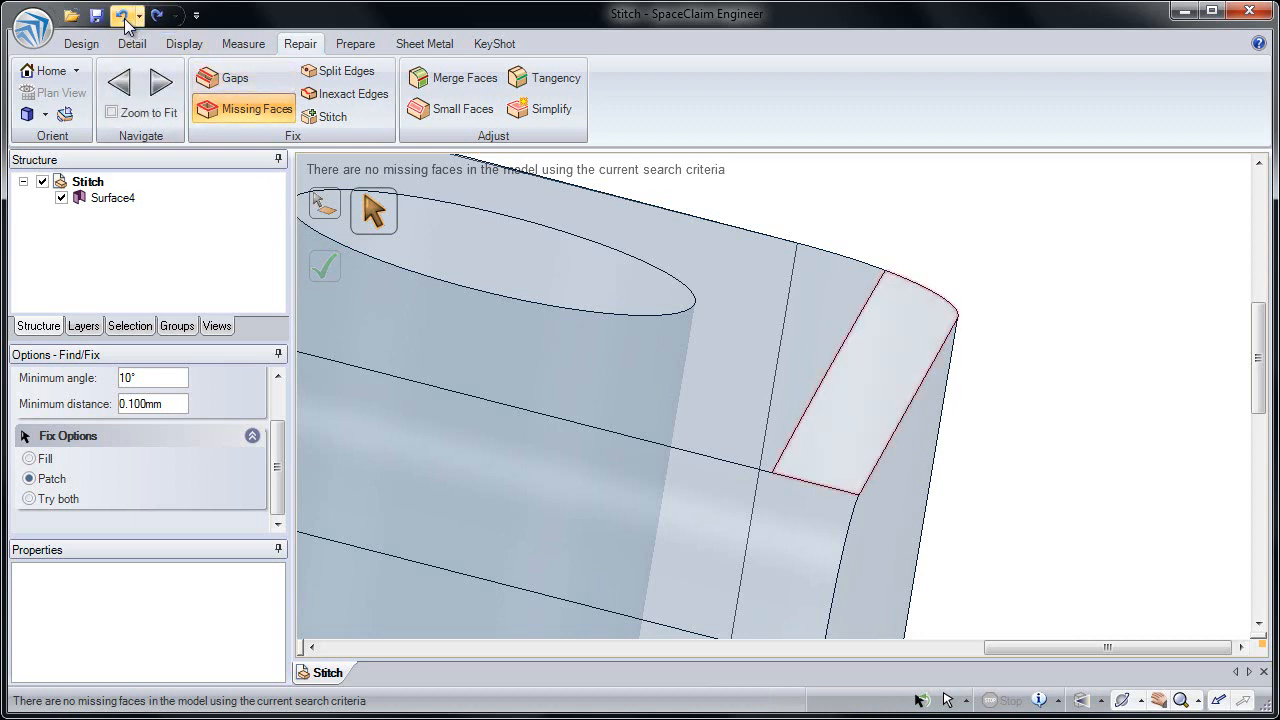
Create the missing rounded-edge face from its open edge loop using the Try both fix option.
click(31, 504)
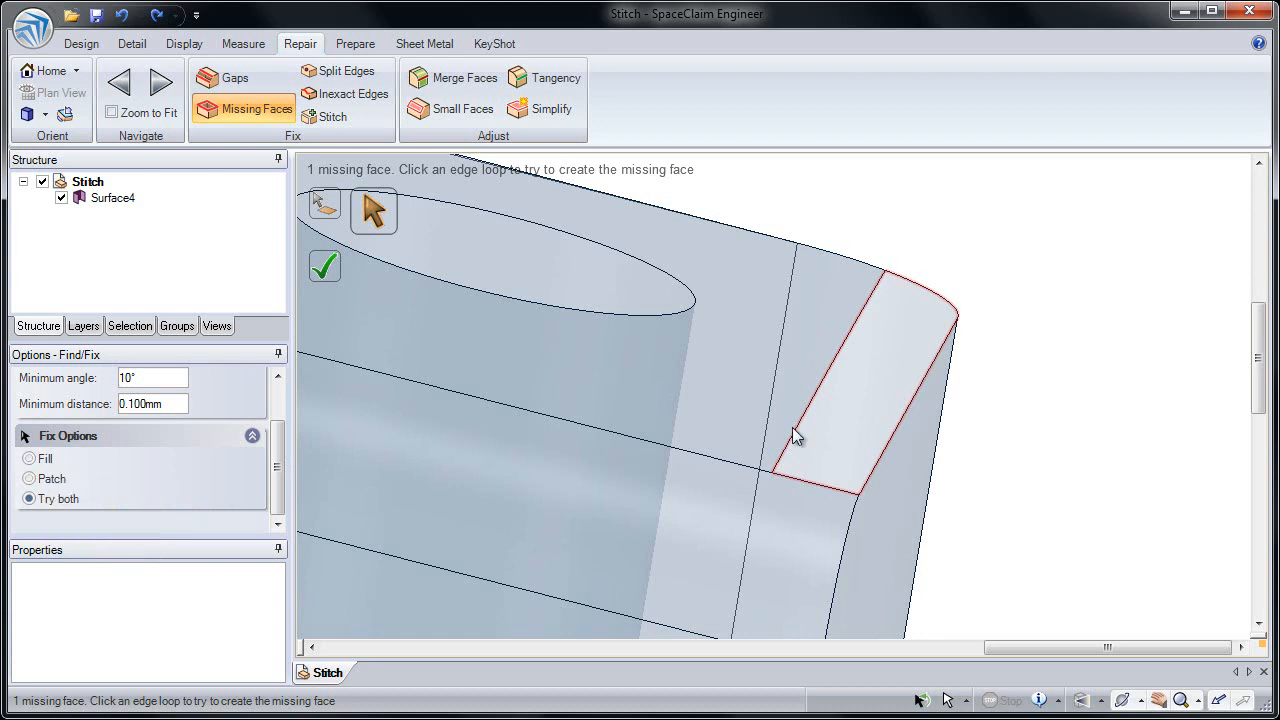
click(786, 470)
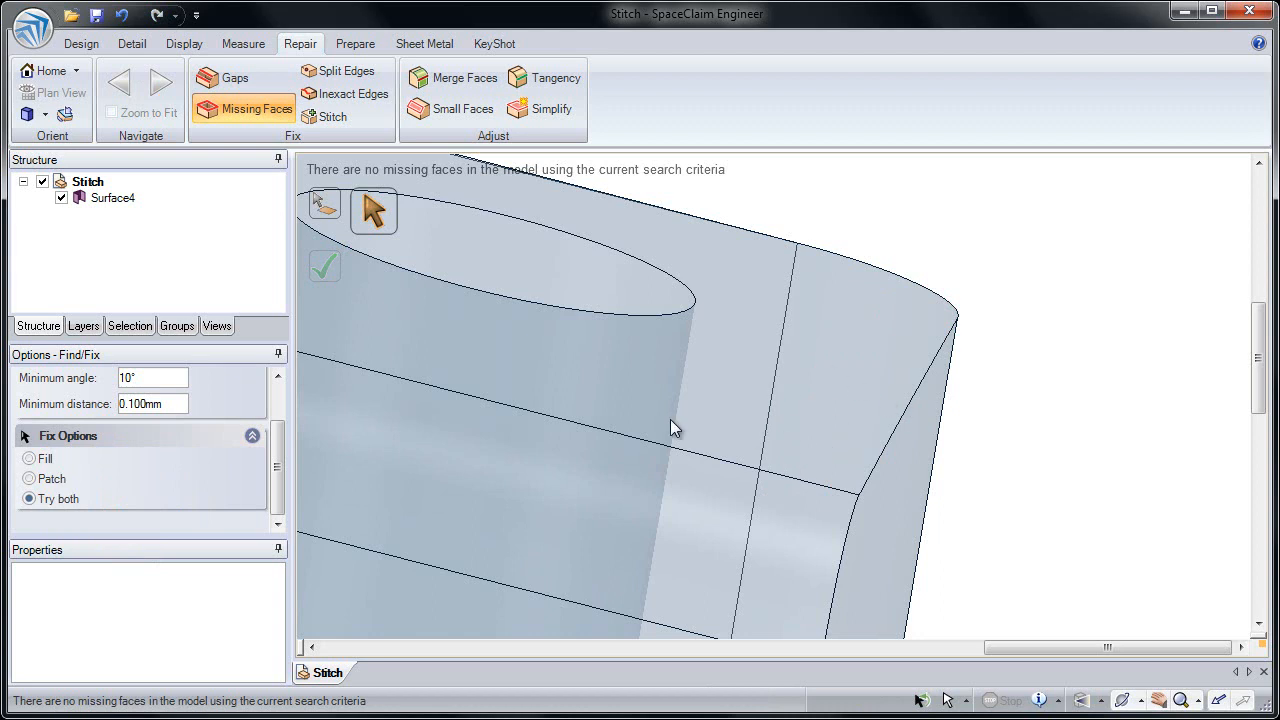
ctrl+middle_drag(677, 419, 640, 228)
shift+middle_drag(541, 392, 792, 298)
middle_drag(792, 298, 785, 326)
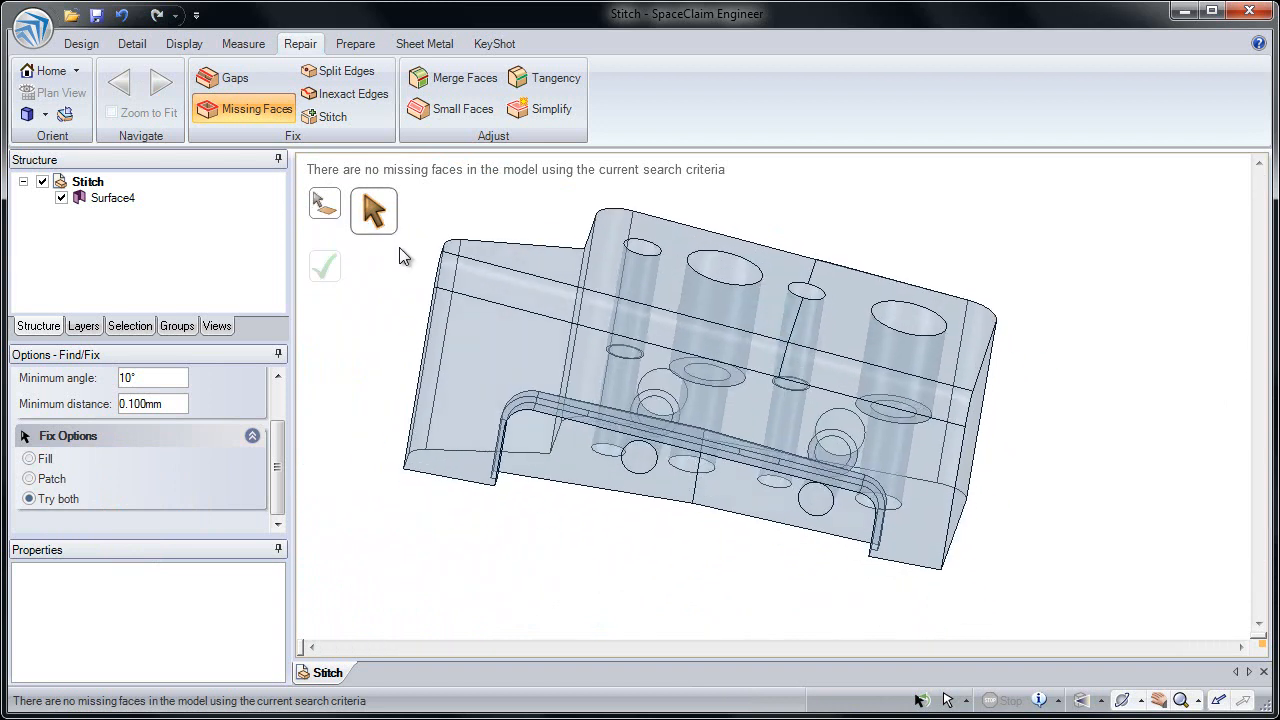
Find the gaps with the Gaps tool and close the one along the top face, plus the remaining one above the front recess.
click(240, 79)
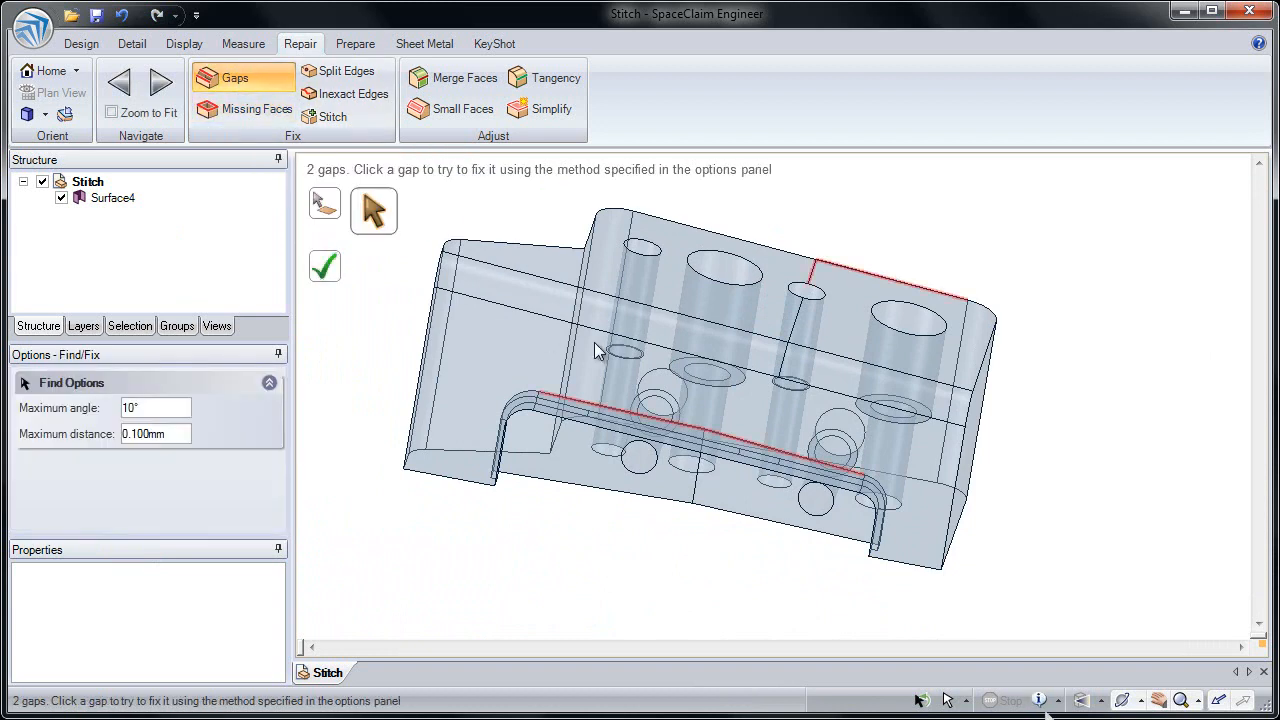
middle_drag(542, 330, 645, 348)
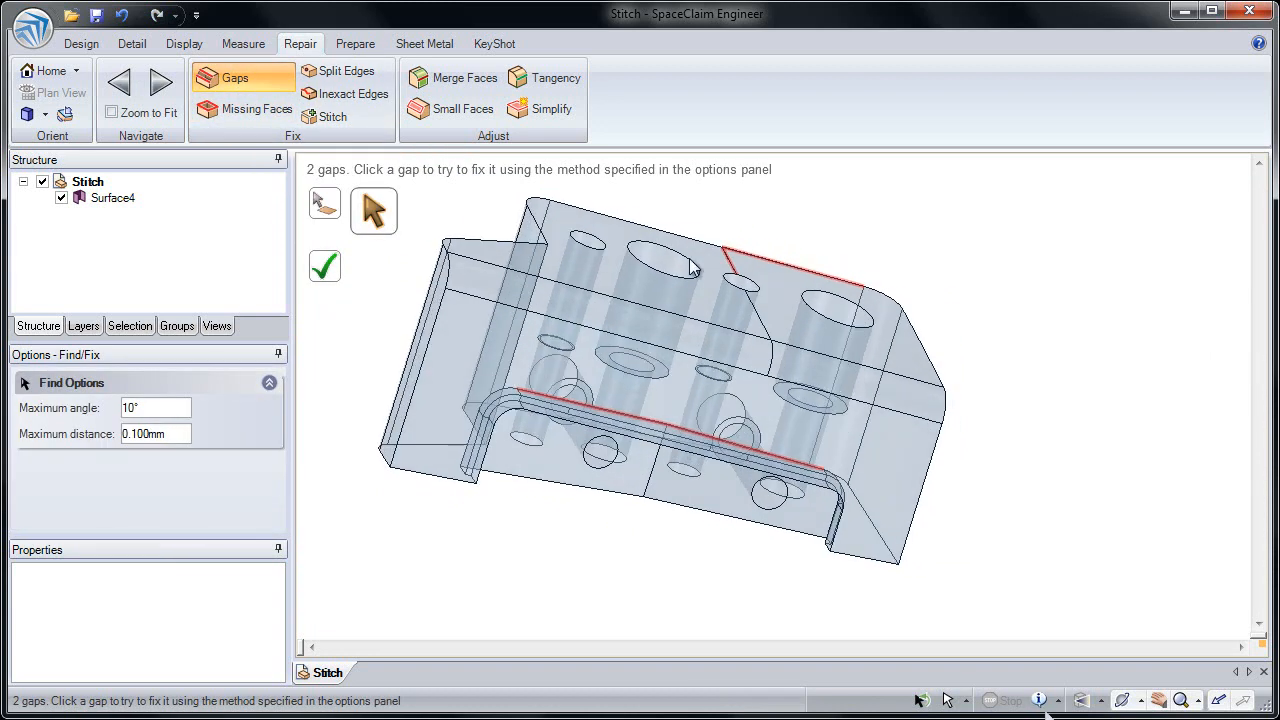
shift+middle_drag(723, 243, 700, 543)
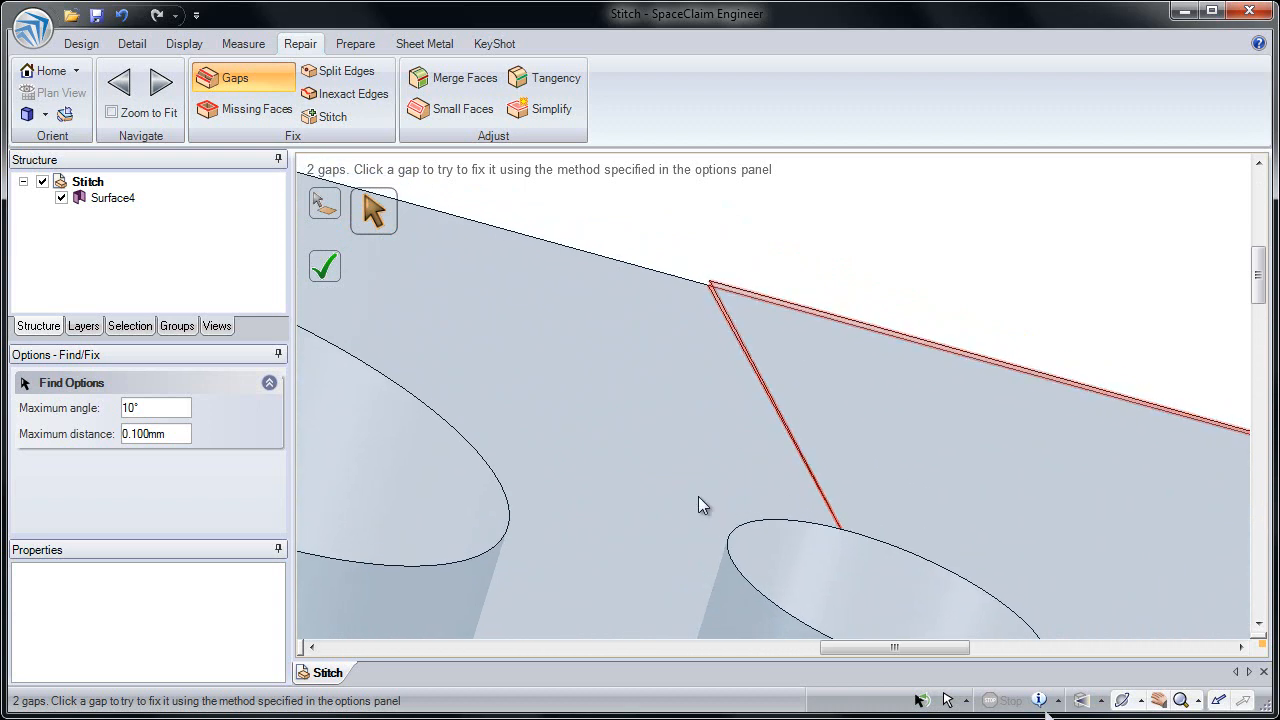
shift+middle_drag(700, 277, 706, 466)
middle_drag(773, 305, 771, 412)
key(Left)
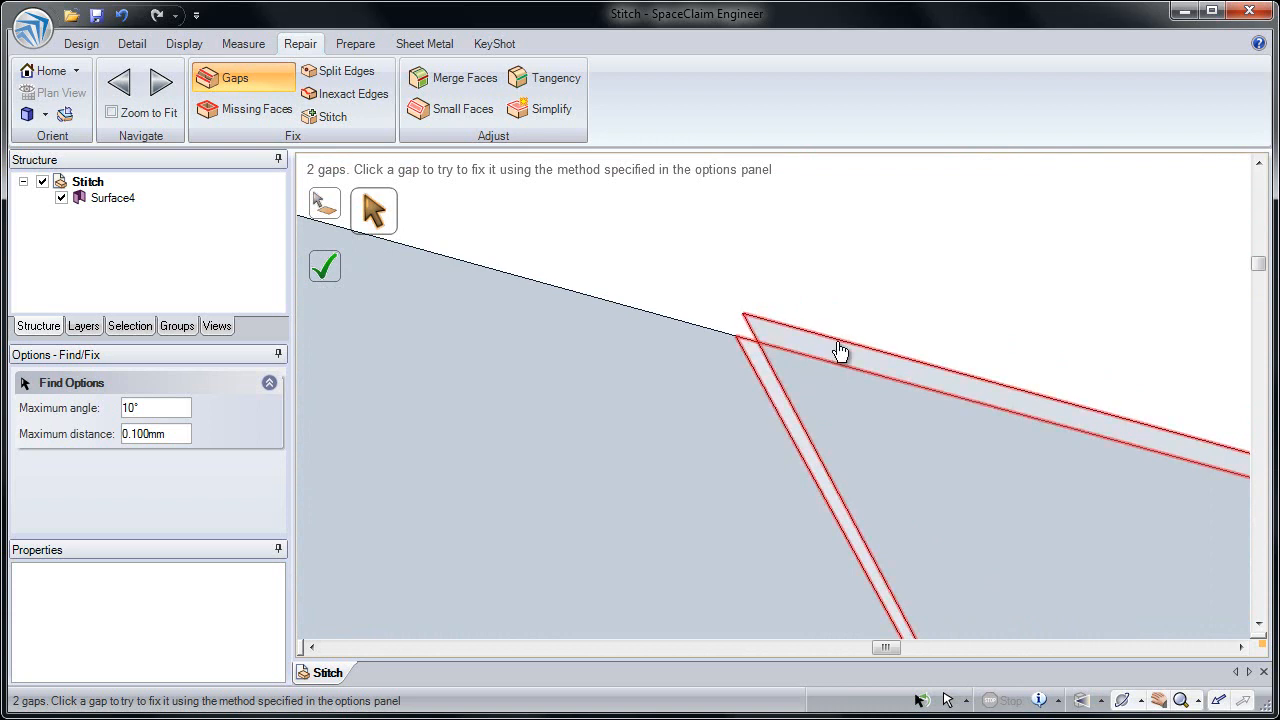
click(754, 339)
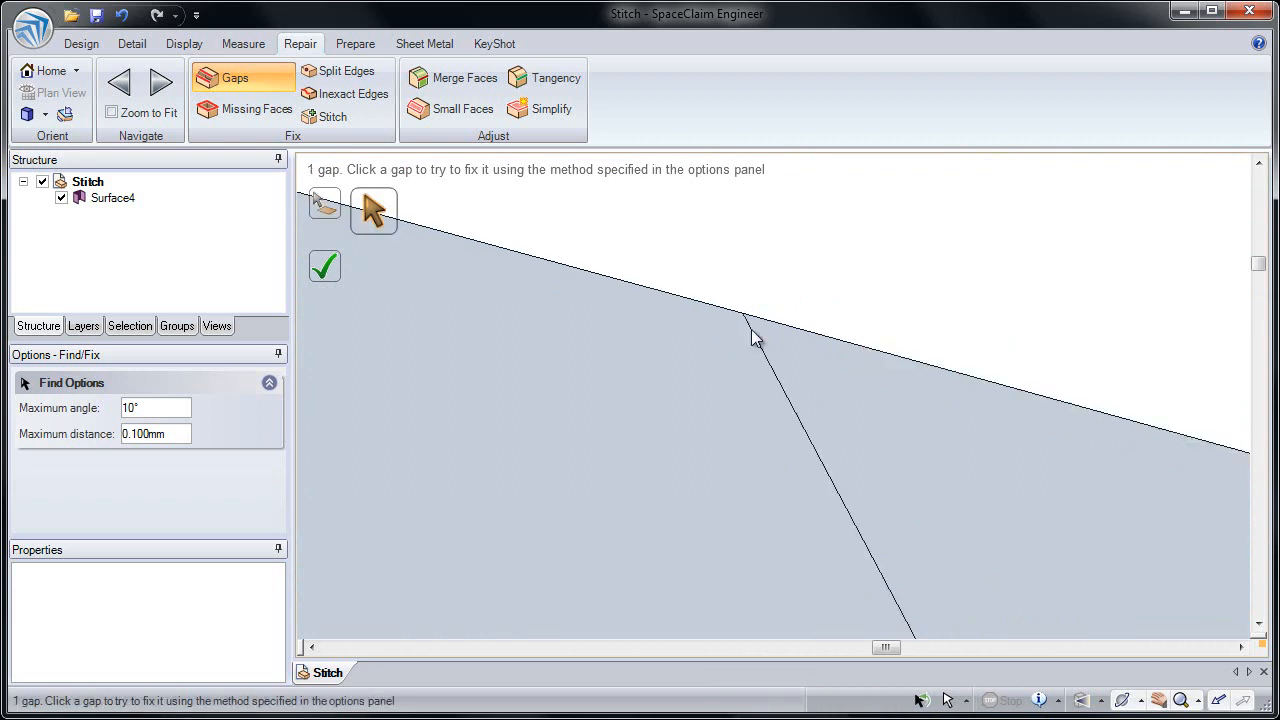
shift+middle_drag(731, 450, 662, 360)
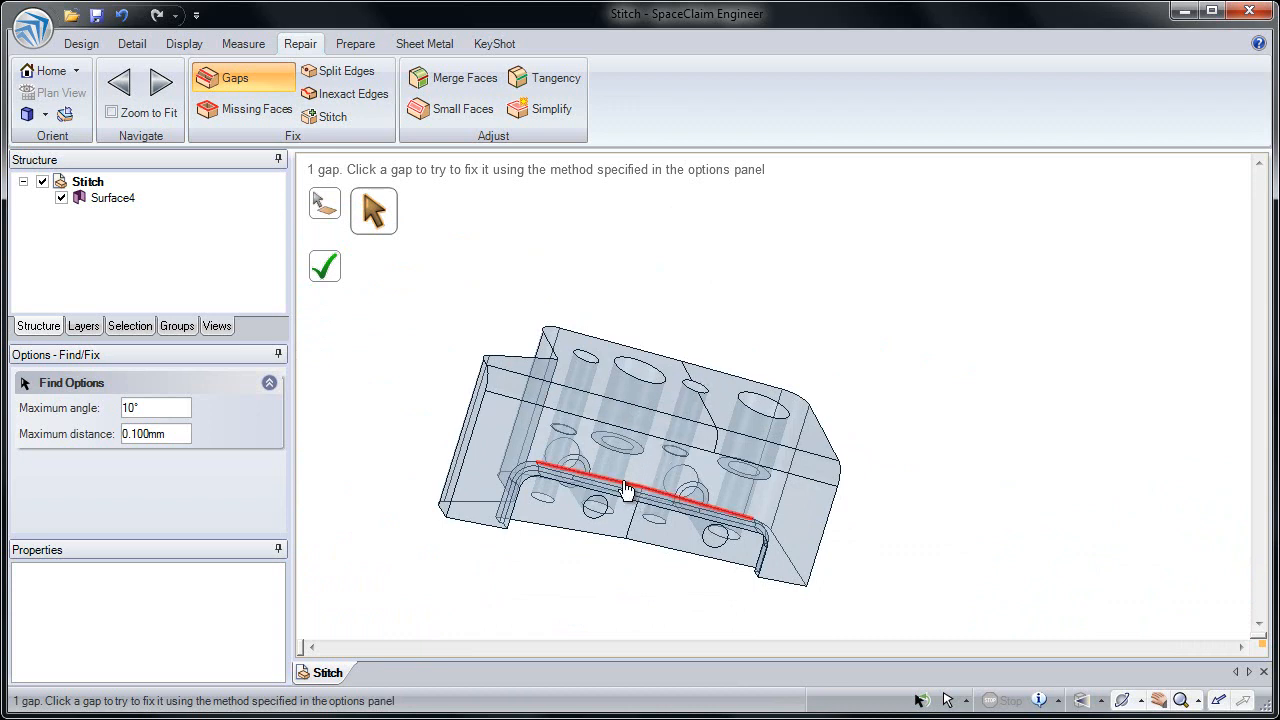
click(328, 272)
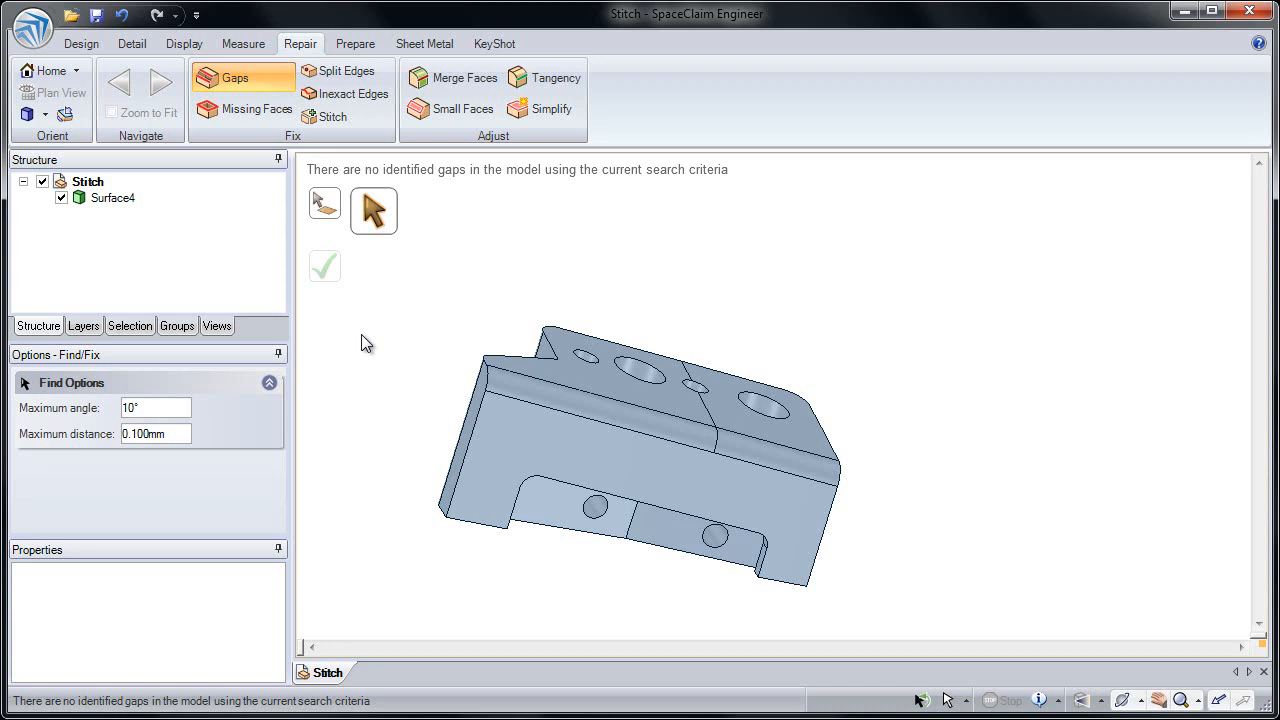
Find the split edges and merge the one at the rounded corner of the front recess into a single edge.
click(333, 70)
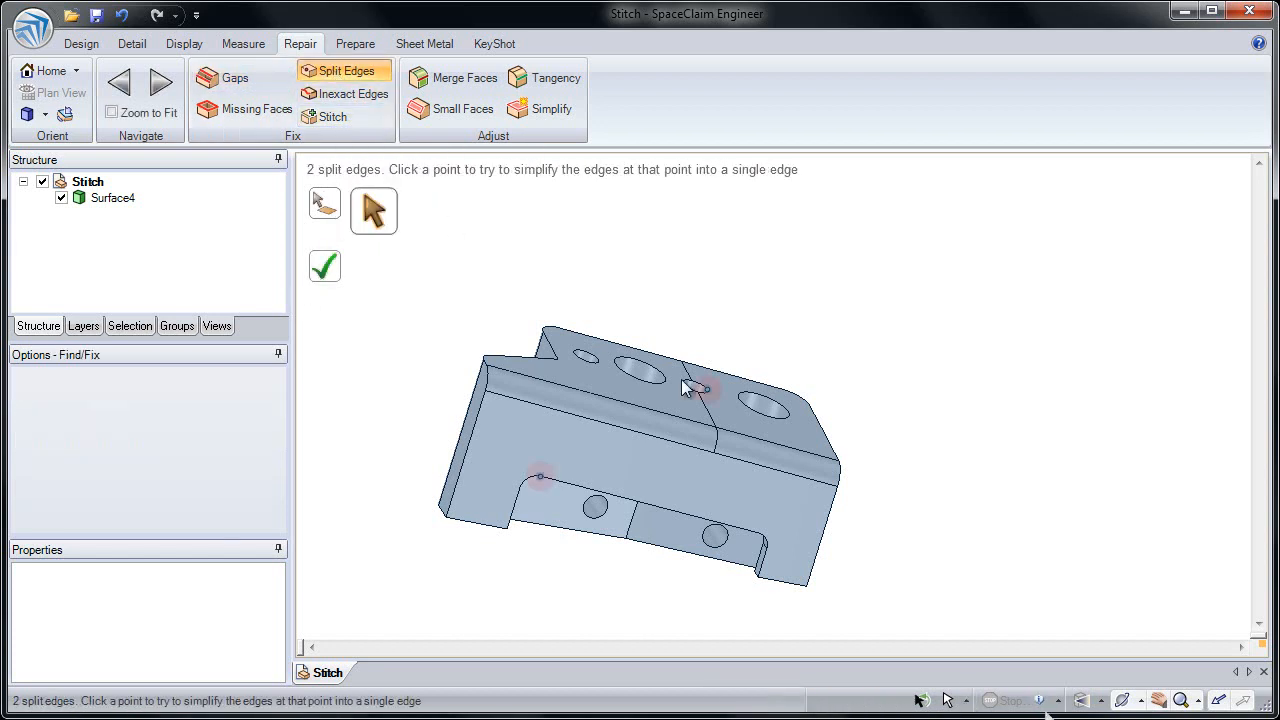
middle_drag(551, 491, 522, 477)
scroll(522, 477, up, 10)
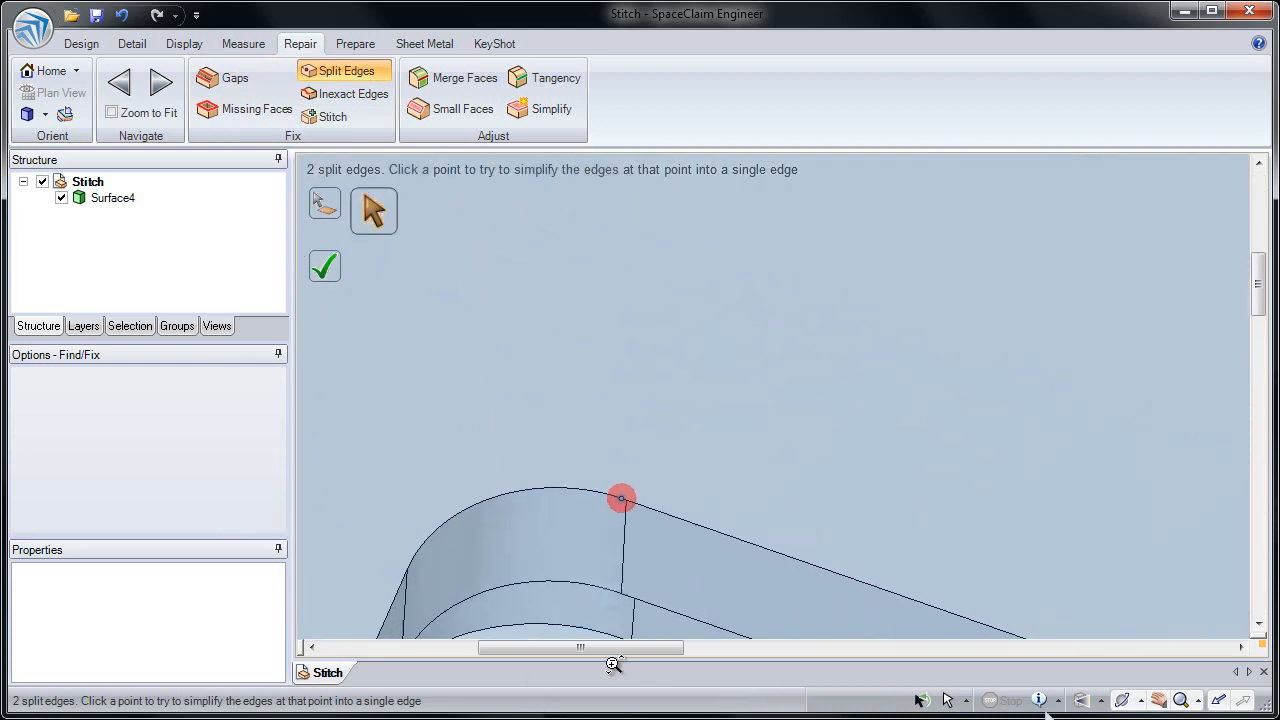
scroll(642, 535, up, 8)
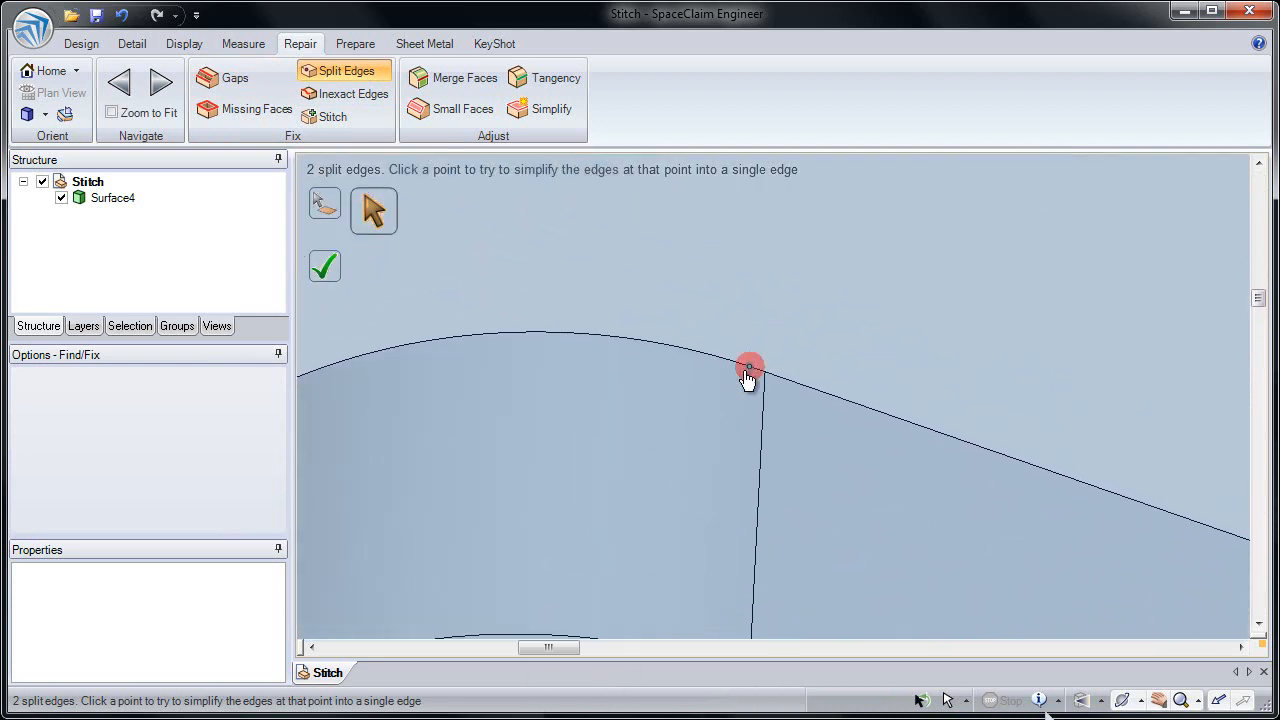
ctrl+middle_drag(751, 416, 746, 449)
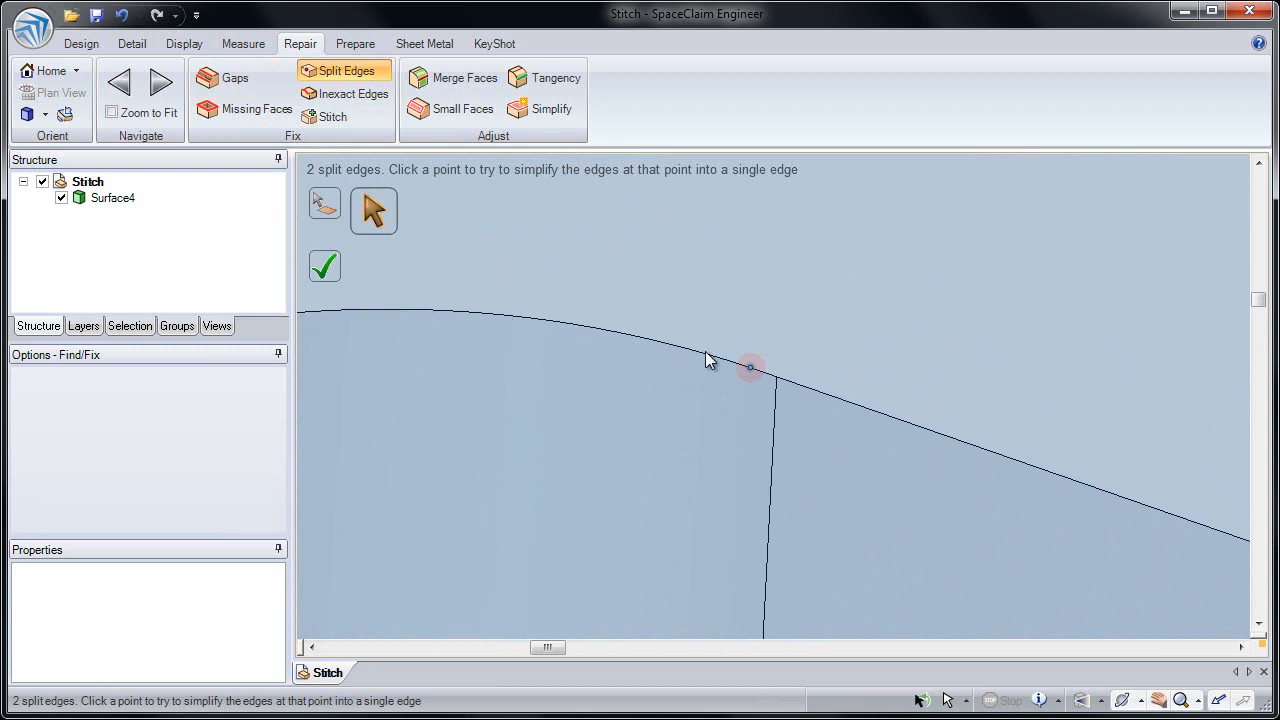
click(753, 373)
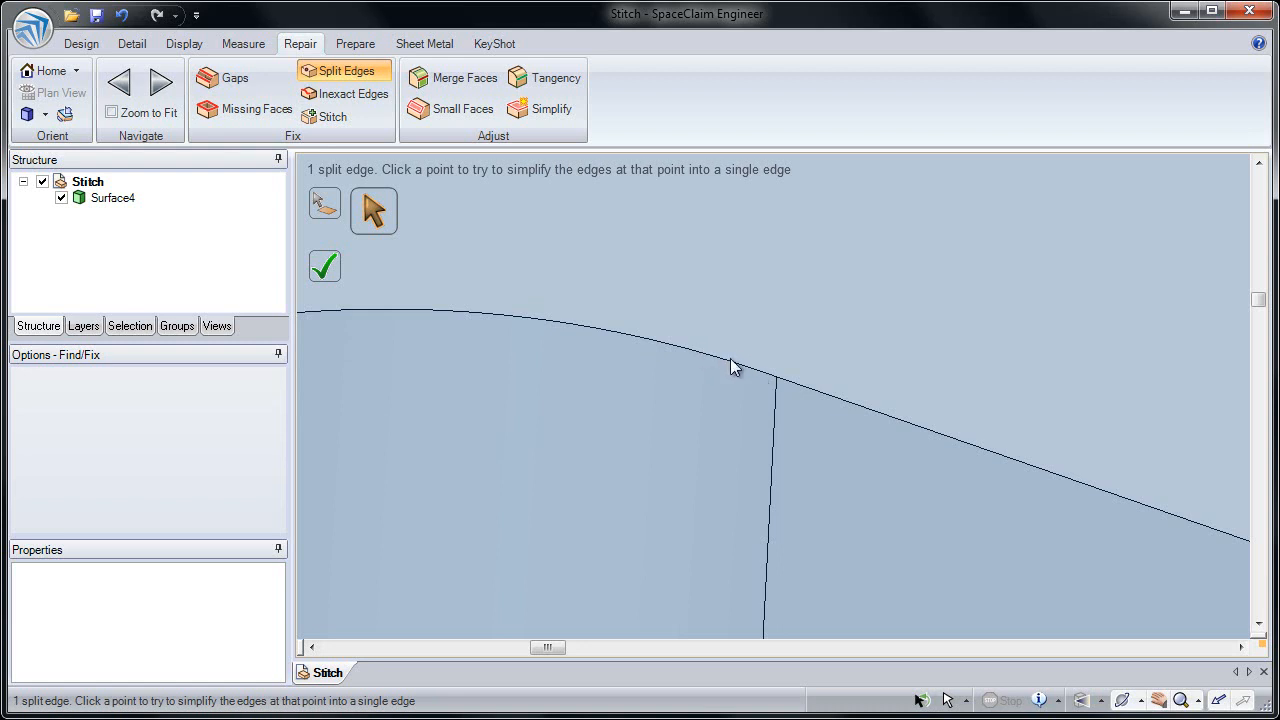
Merge the split edge on the small hole at the top face's dividing line into a single edge.
scroll(777, 494, down, 5)
ctrl+middle_drag(838, 472, 868, 340)
shift+middle_drag(868, 340, 905, 560)
shift+middle_drag(1077, 414, 750, 374)
mouse_move(750, 374)
middle_down()
mouse_move(705, 365)
mouse_move(740, 362)
middle_up()
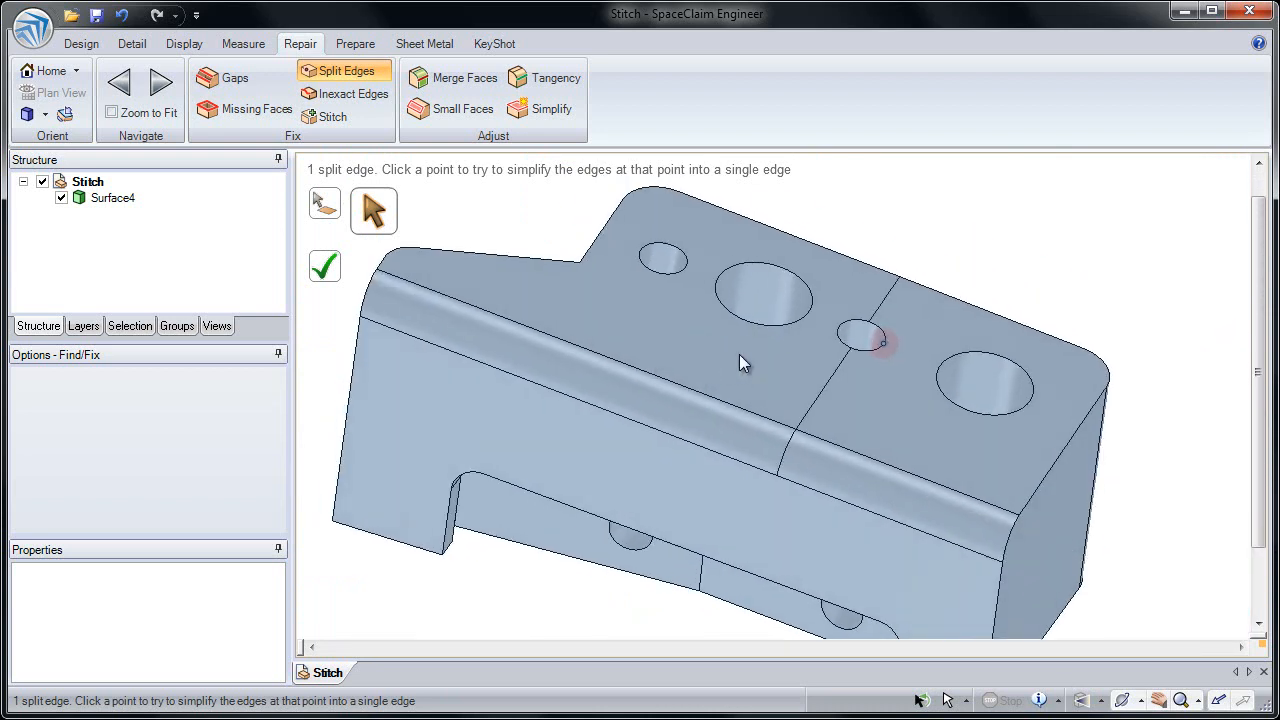
click(884, 346)
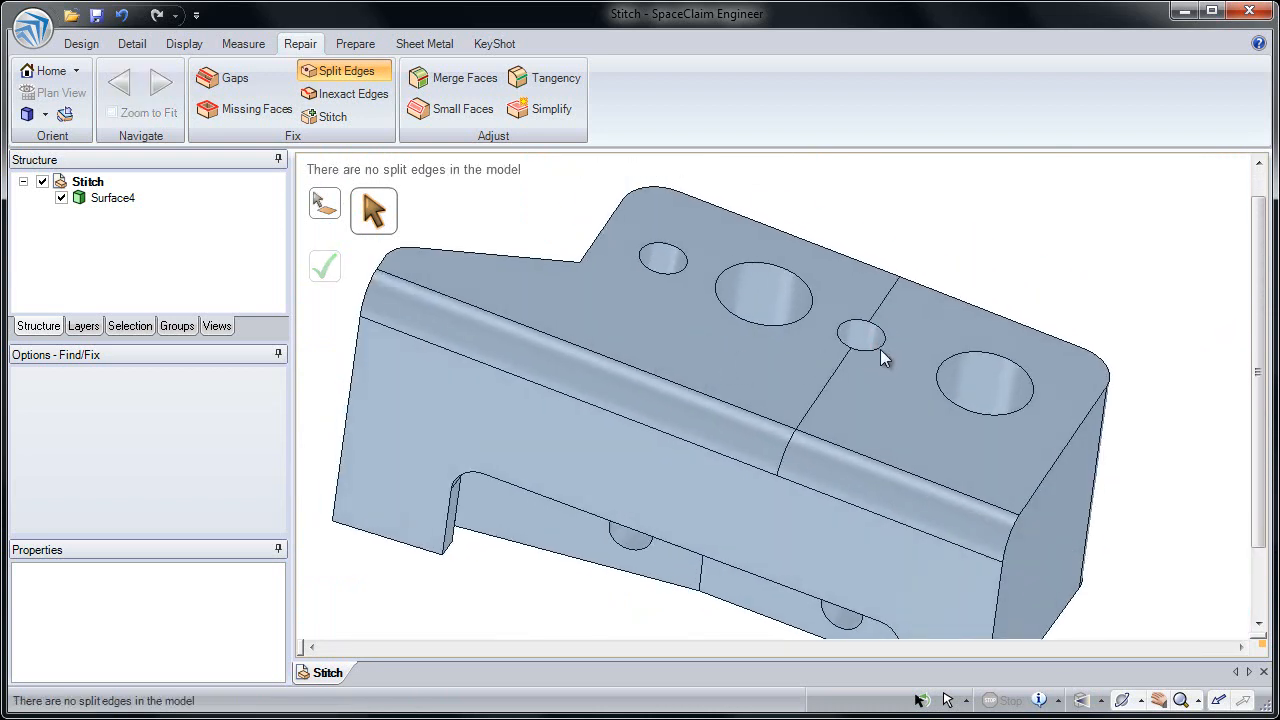
Examine the faces highlighted by the Simplify tool, and check the face type of the rounded vertical corner.
middle_drag(864, 348, 760, 360)
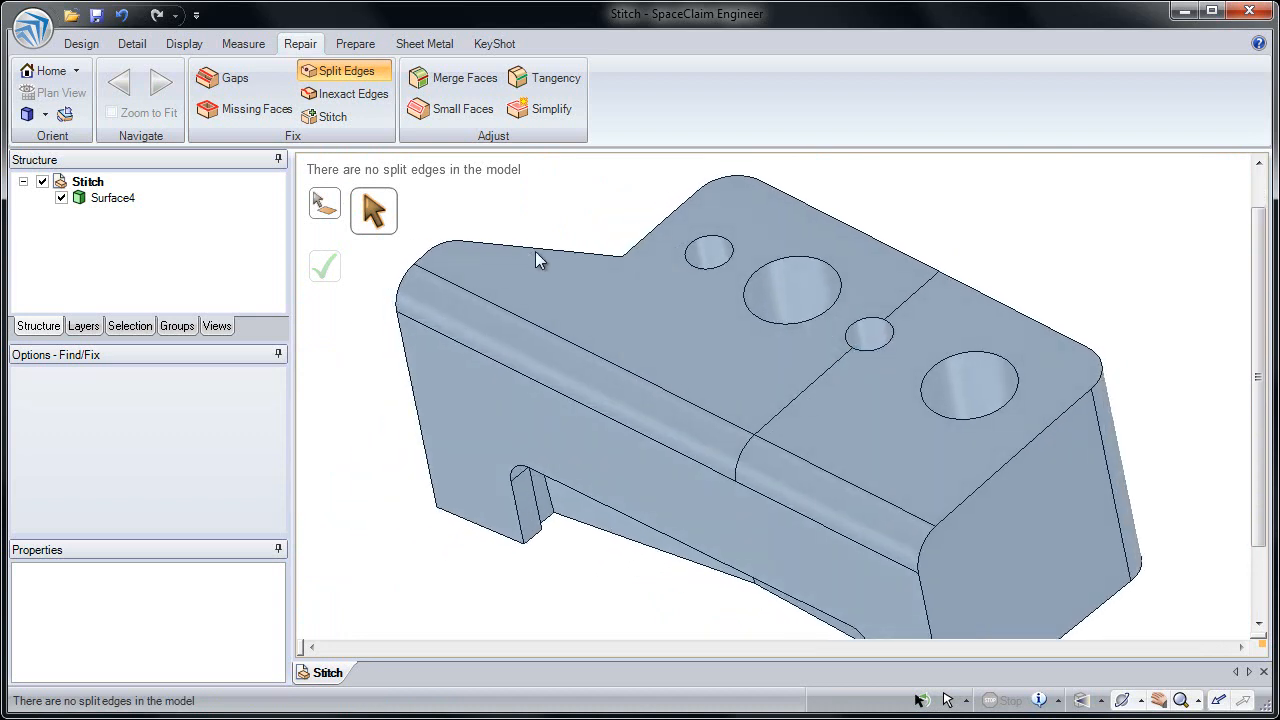
scroll(643, 308, down, 3)
shift+middle_drag(643, 268, 545, 255)
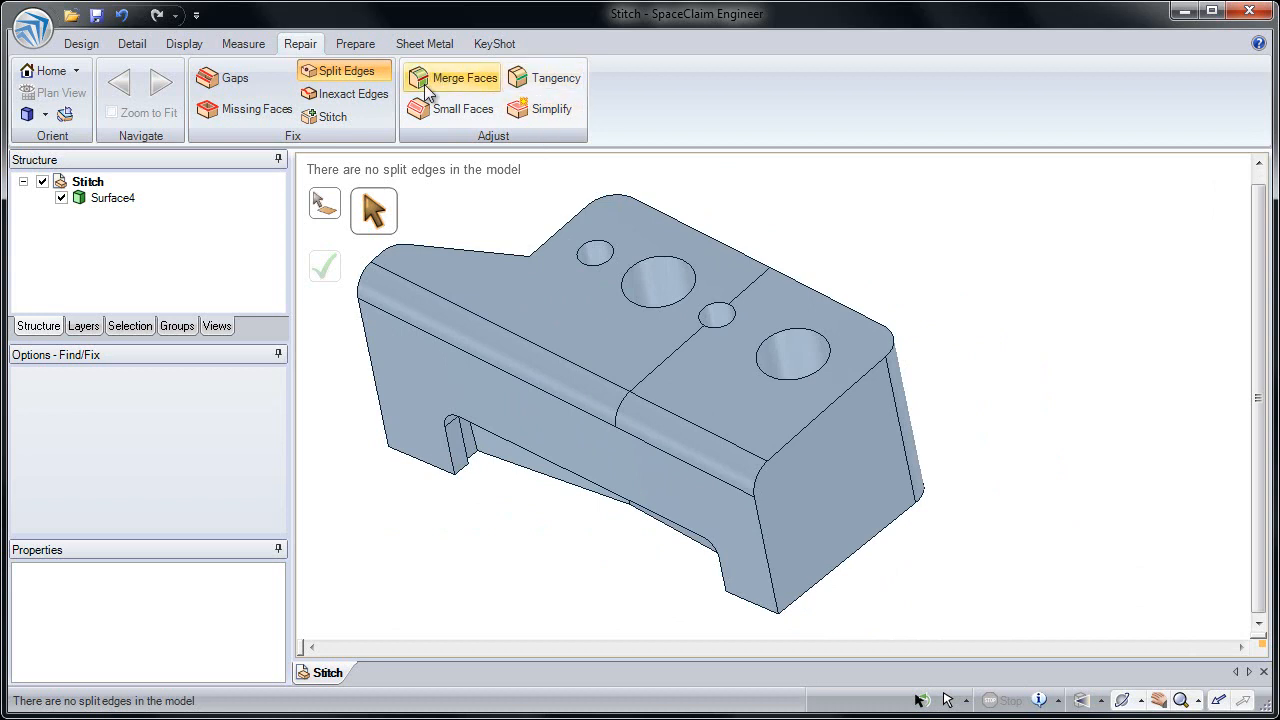
click(541, 111)
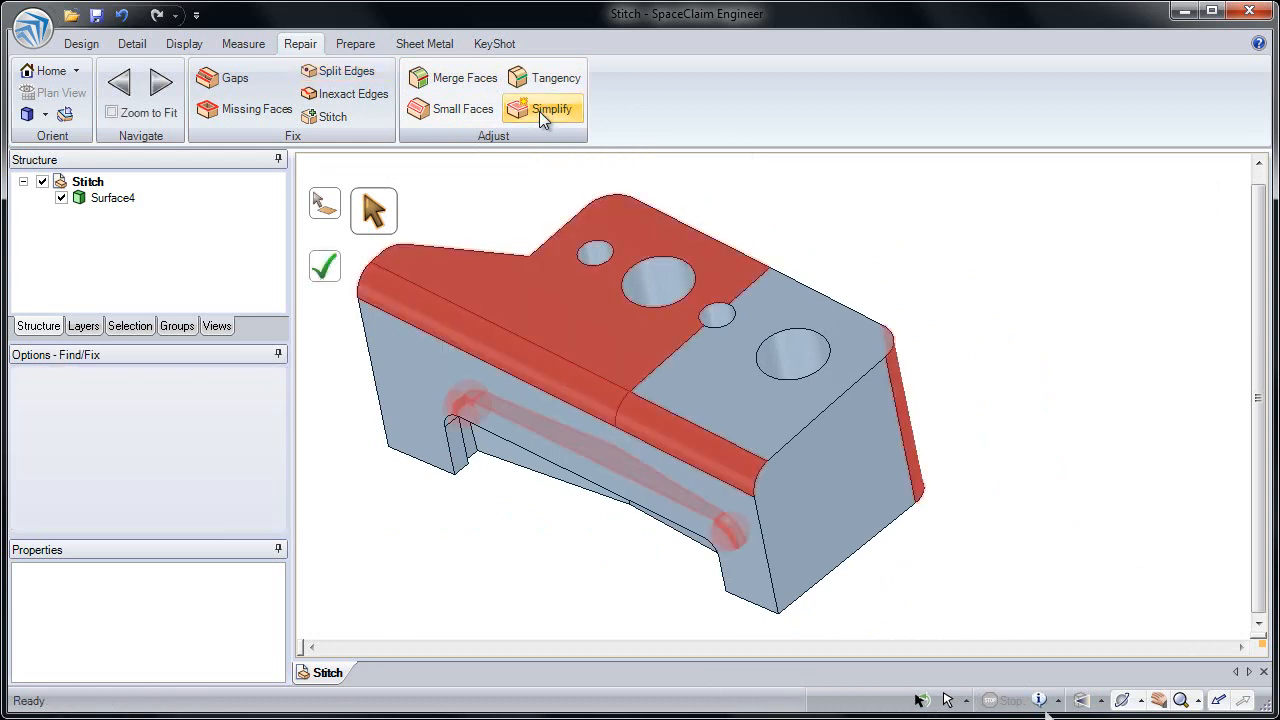
click(546, 110)
middle_drag(757, 343, 700, 330)
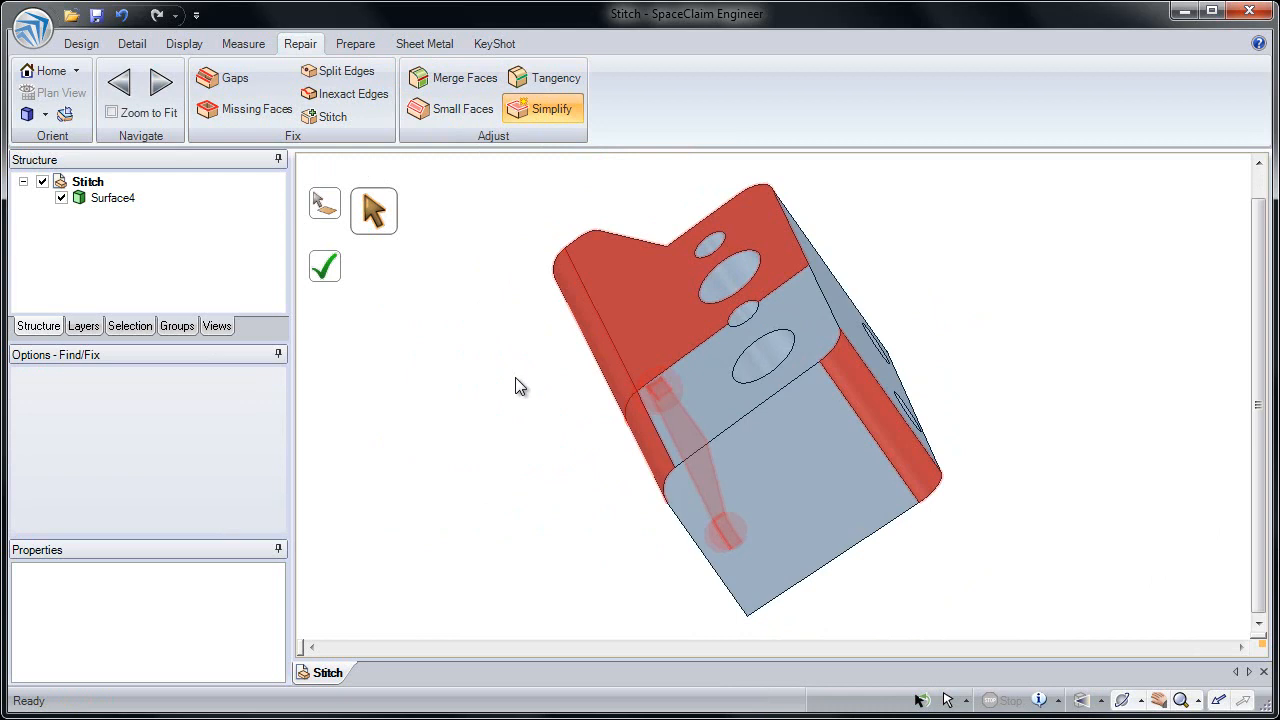
key(Escape)
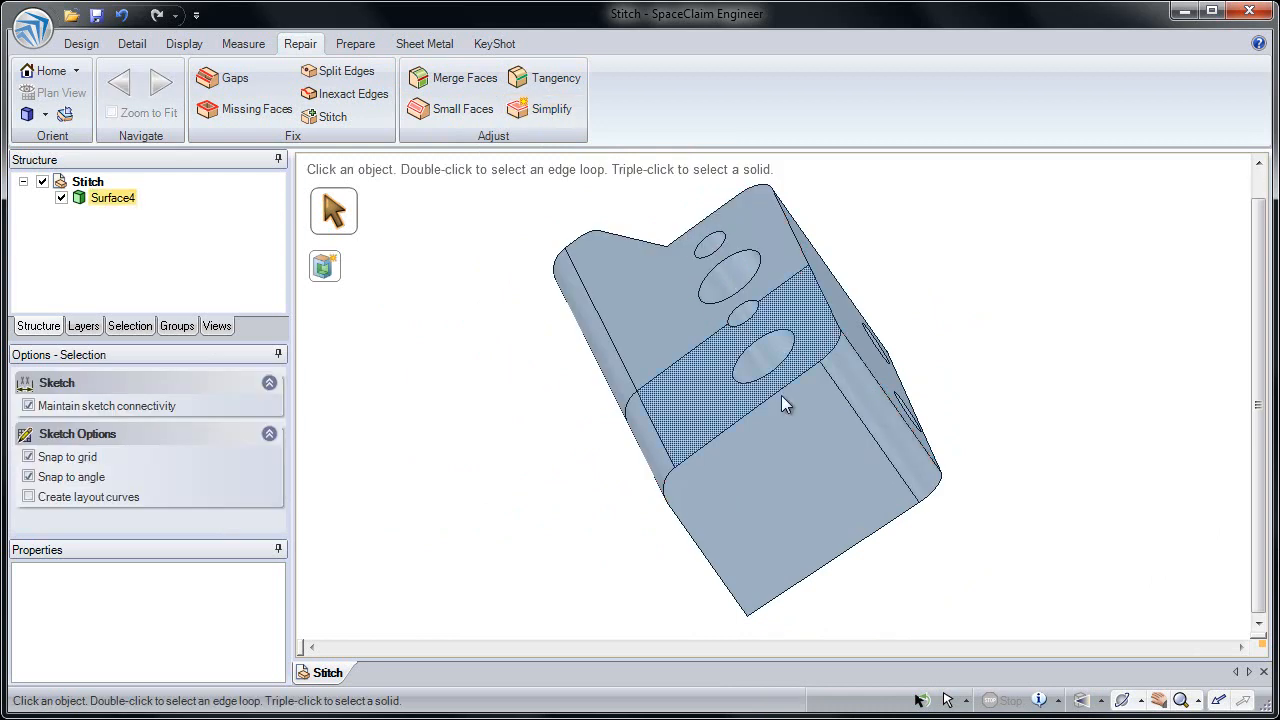
click(876, 414)
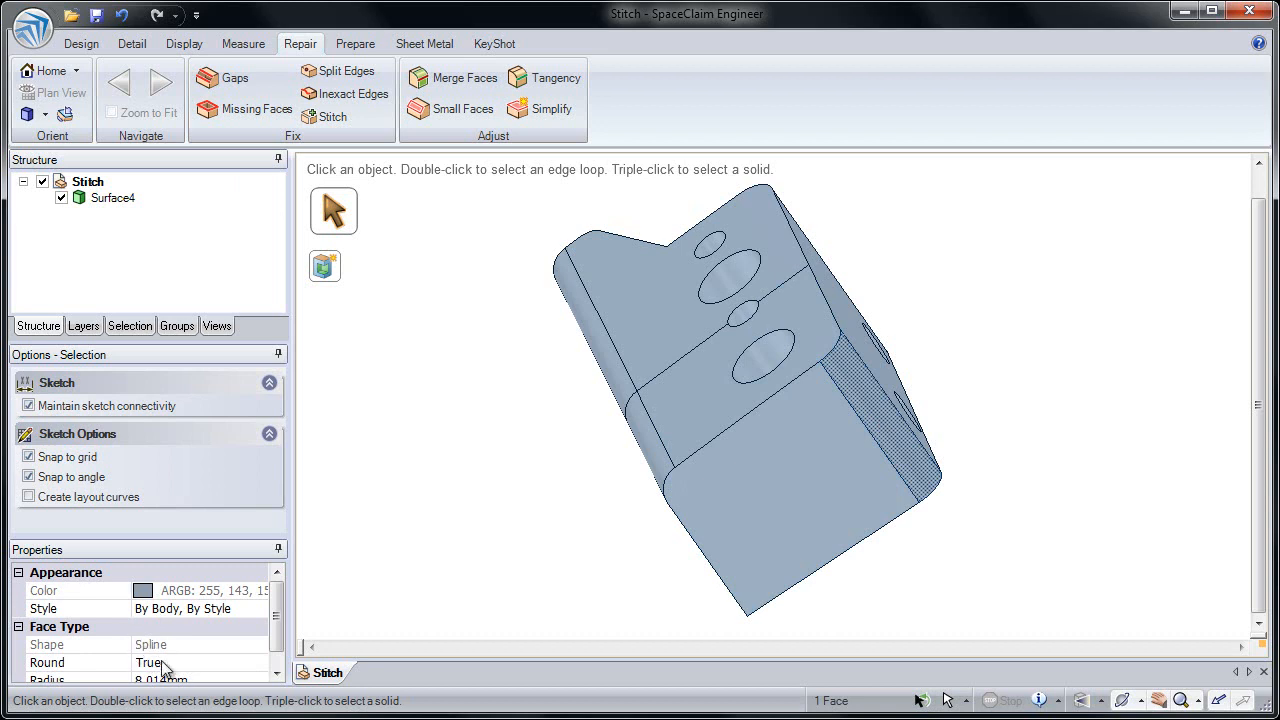
click(447, 505)
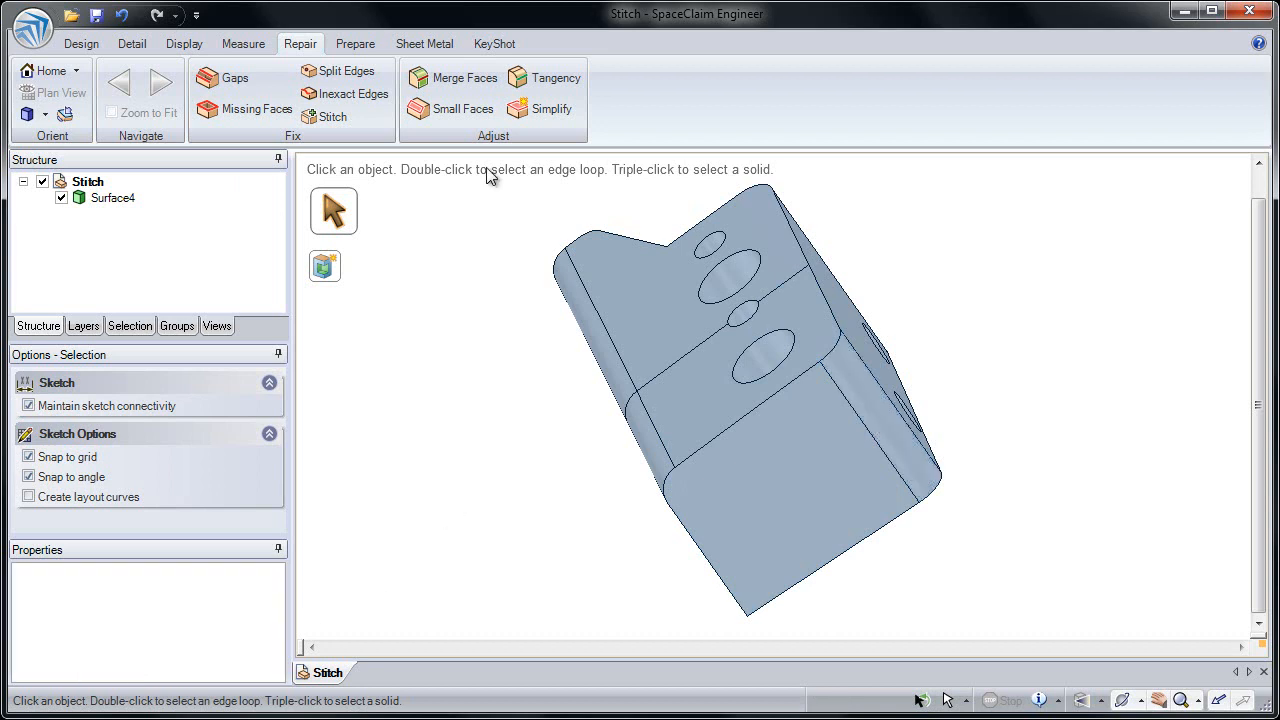
Simplify only the rounded vertical corner face with the Simplify tool, and check its face type.
click(531, 108)
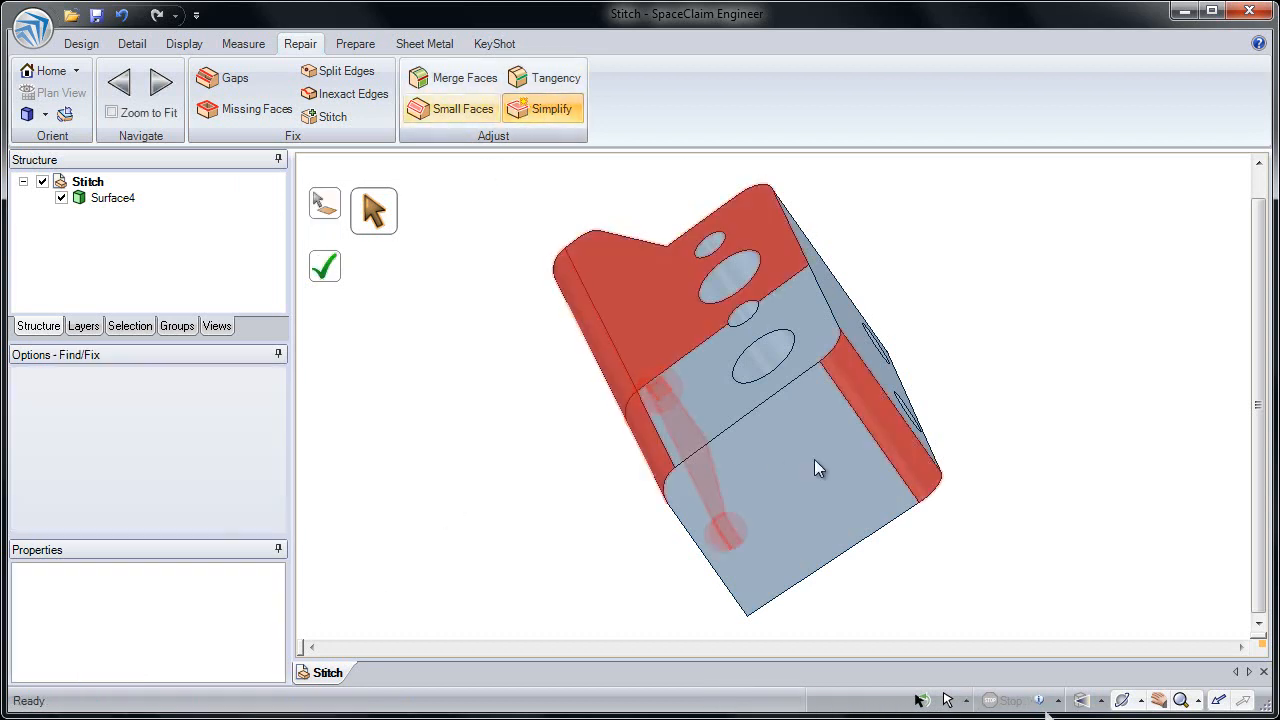
click(857, 393)
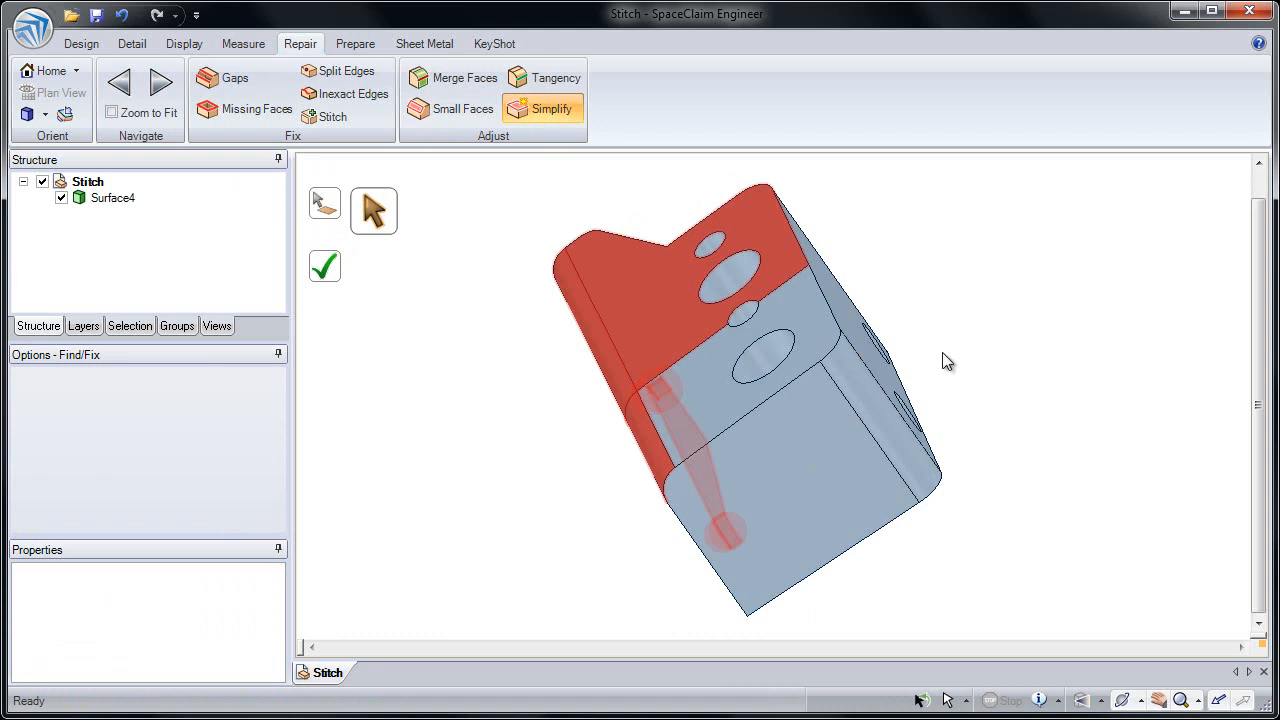
key(Escape)
click(852, 396)
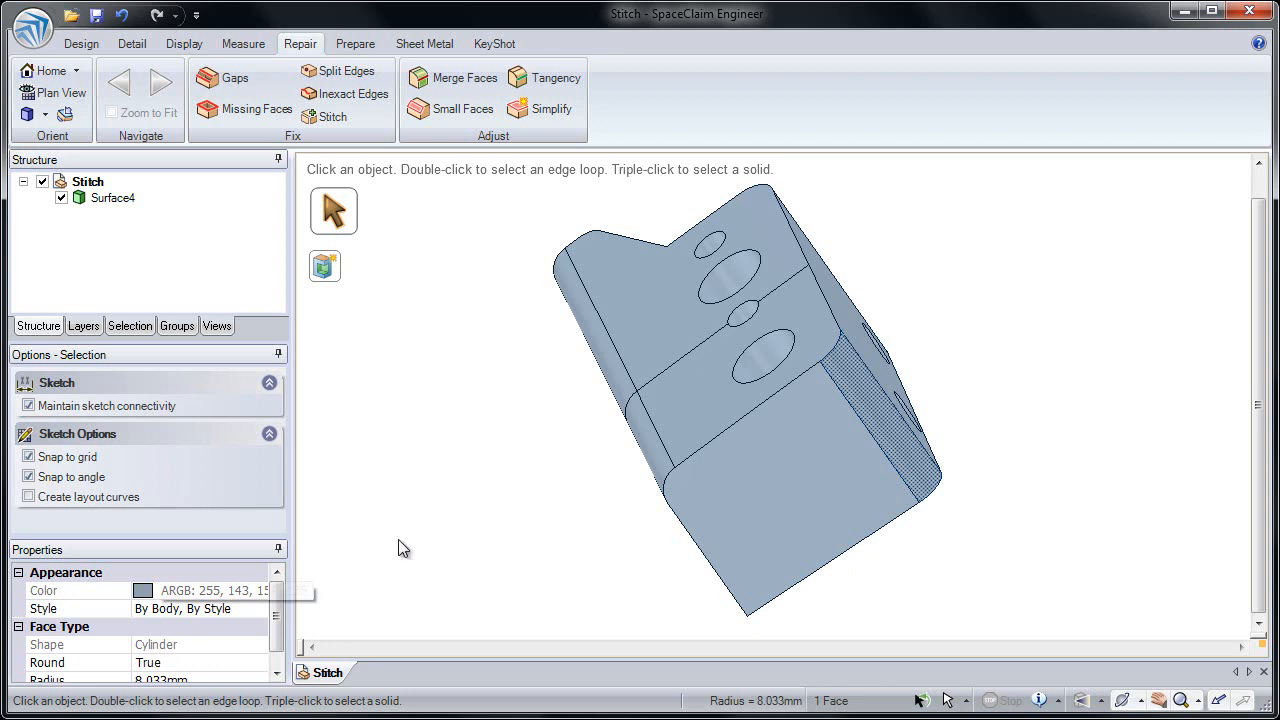
middle_drag(486, 534, 575, 540)
click(571, 532)
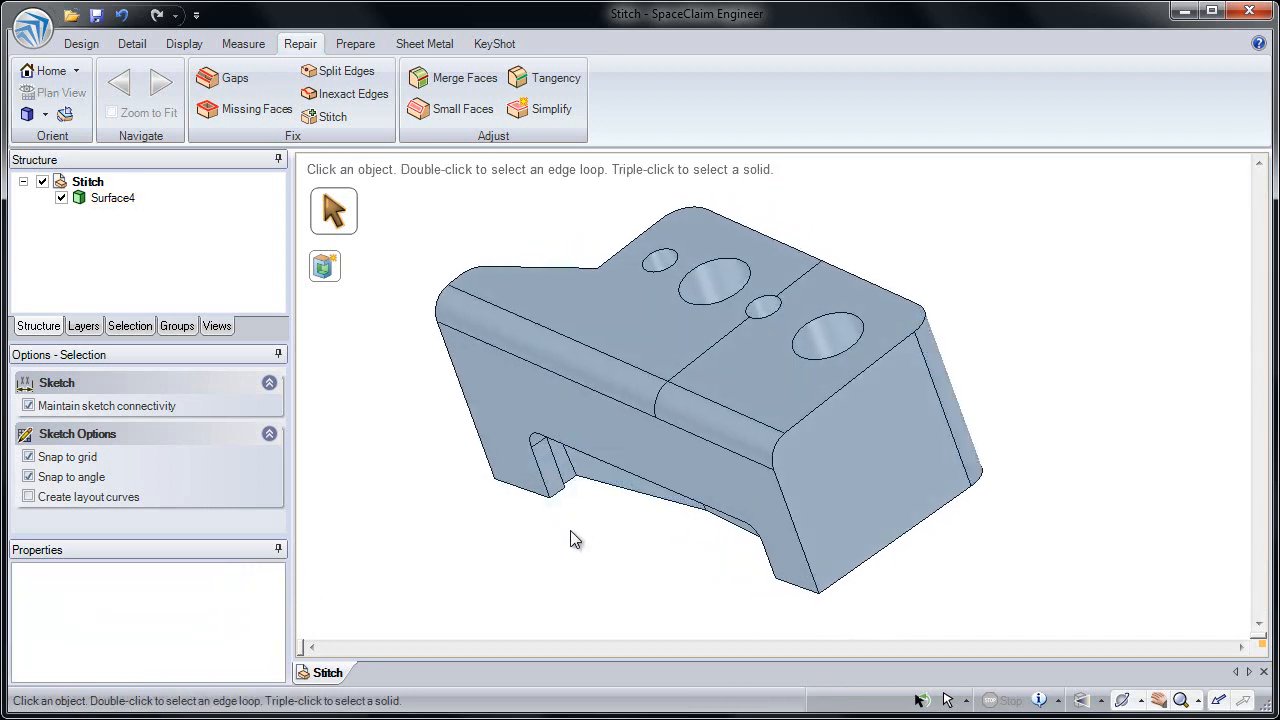
Inspect the face type of the two top faces and the rounded faces along the front top edge.
middle_drag(510, 280, 541, 275)
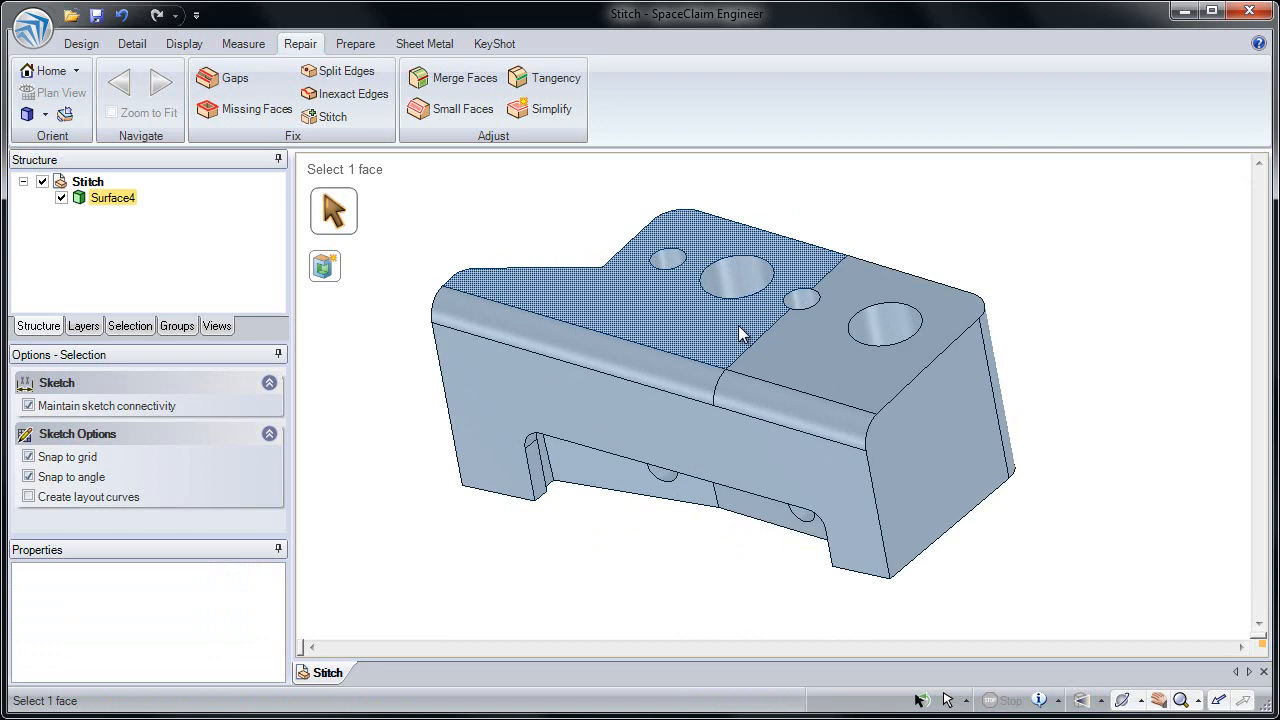
click(786, 364)
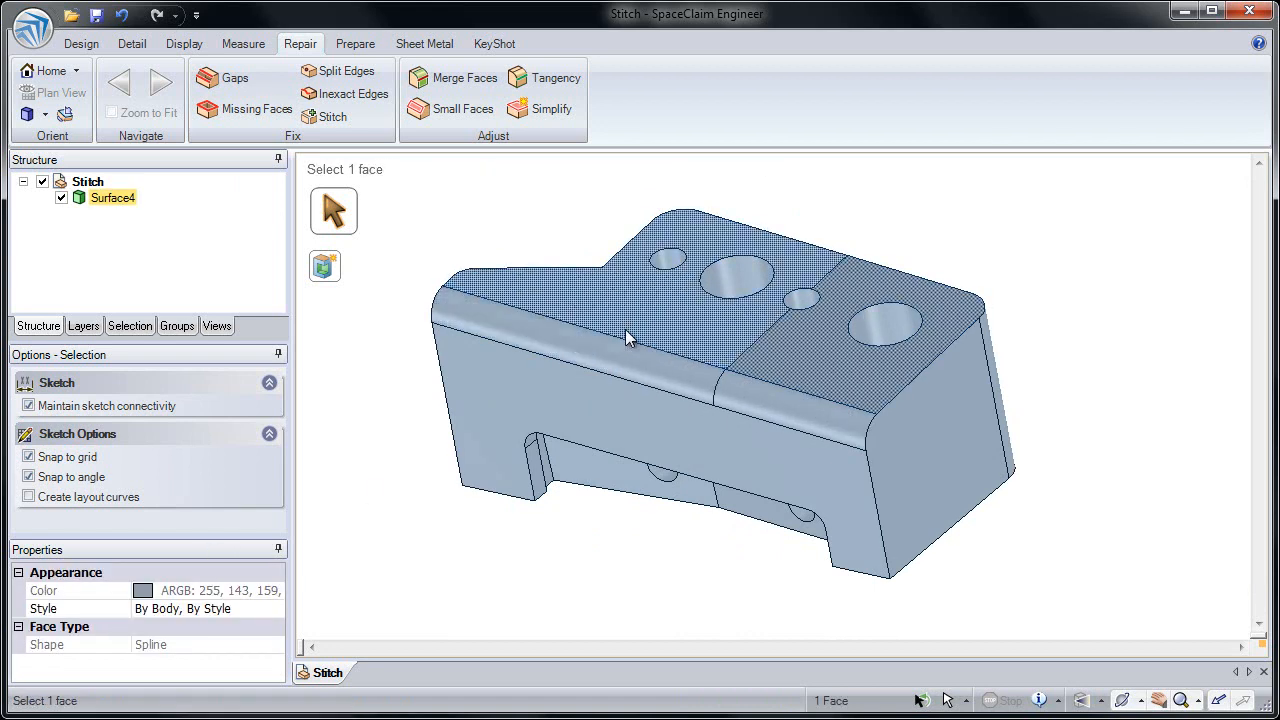
click(651, 315)
click(733, 386)
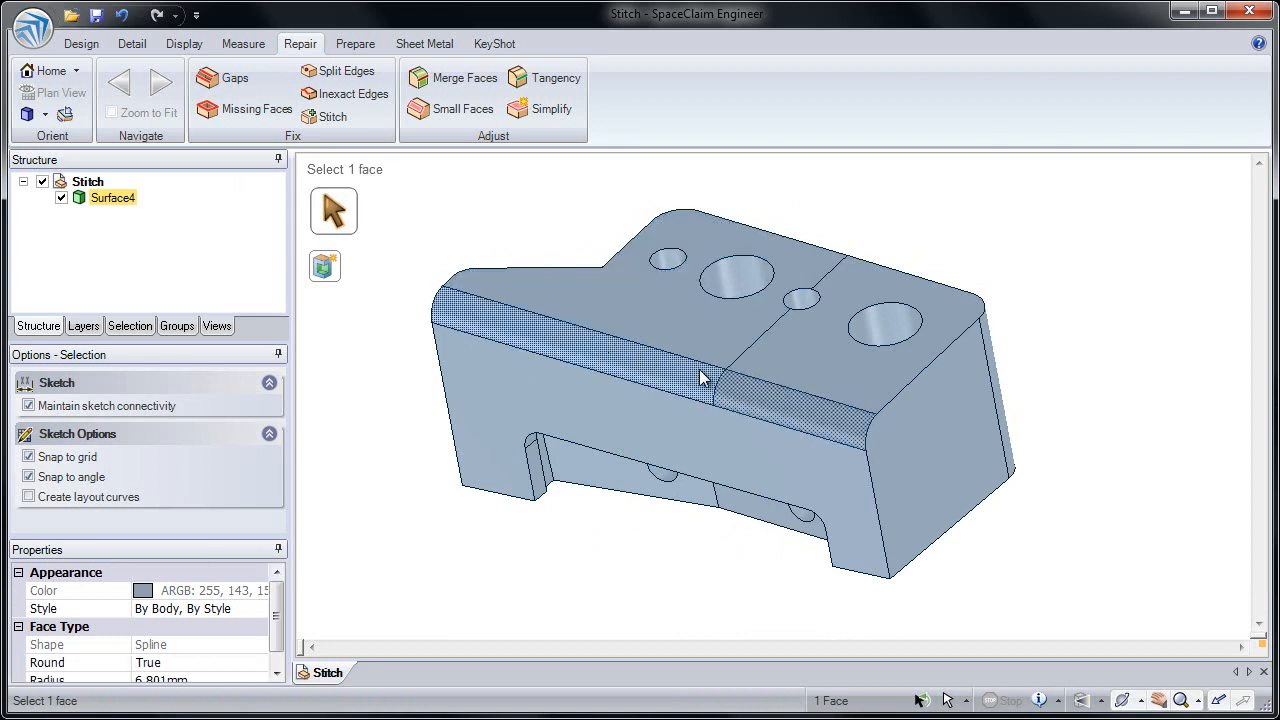
click(679, 323)
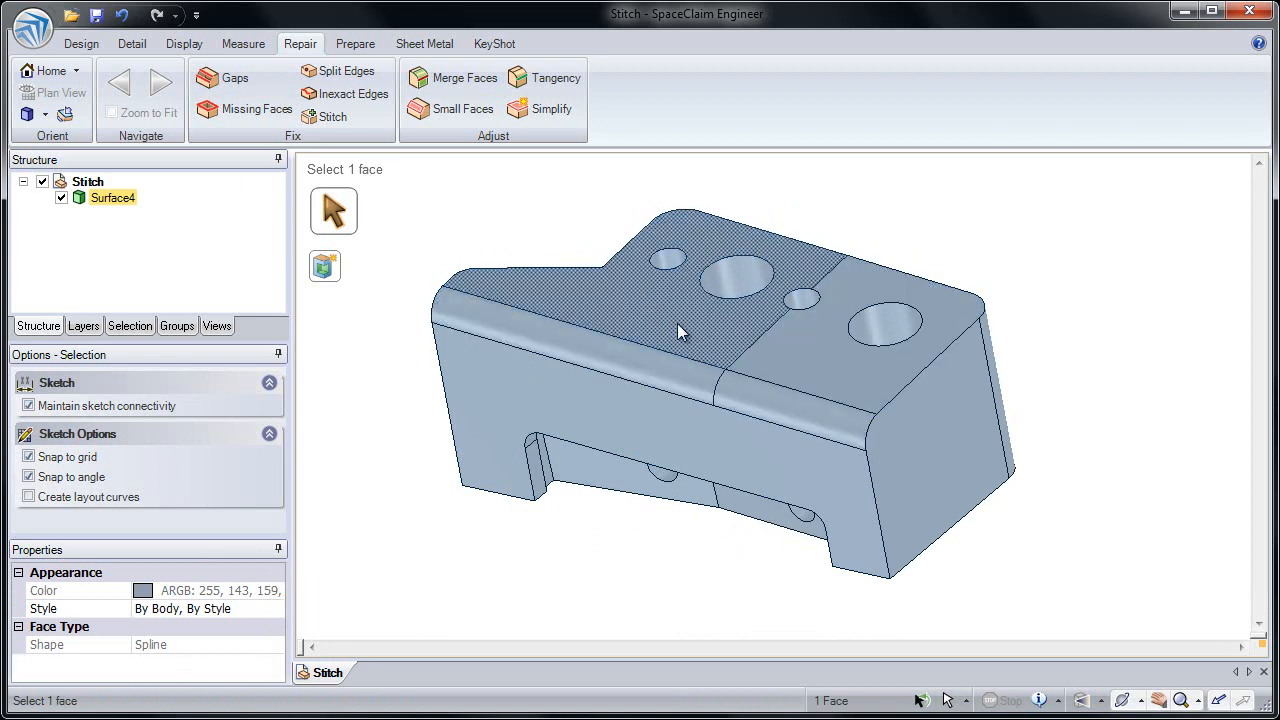
click(837, 206)
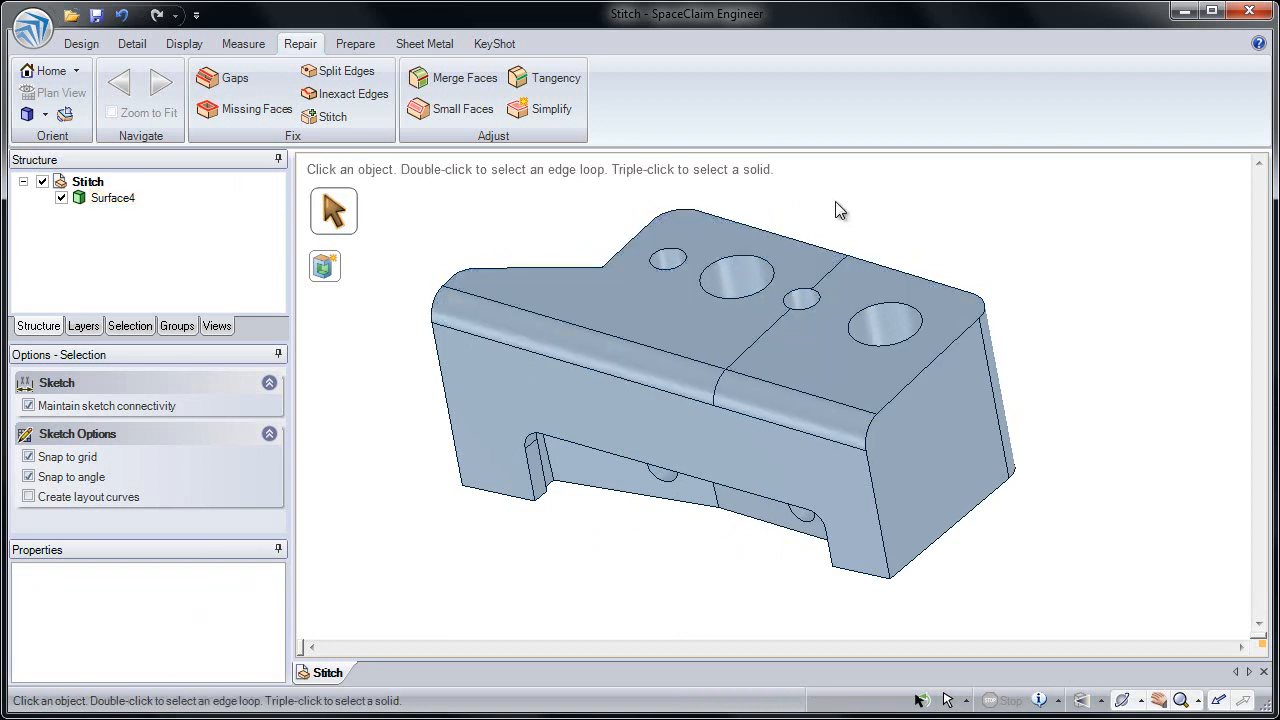
click(779, 270)
Remove the rounded faces along the front top edge with the Fill tool.
click(94, 47)
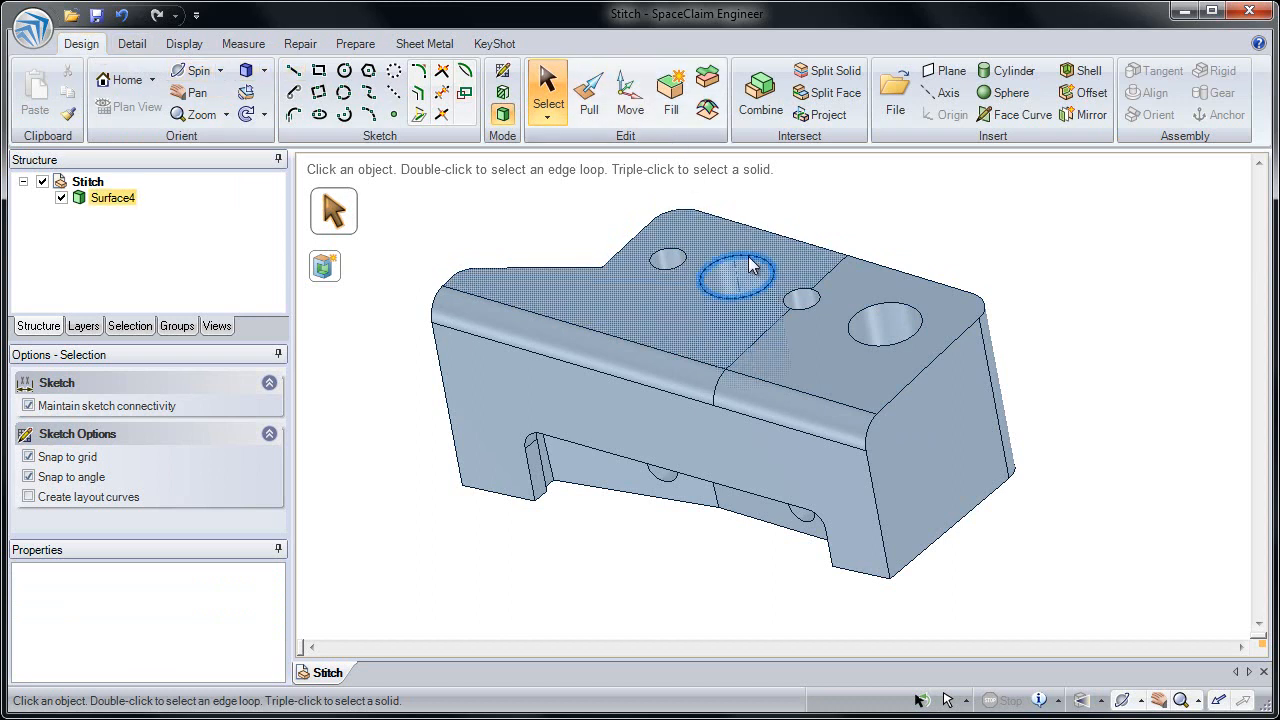
double_click(750, 398)
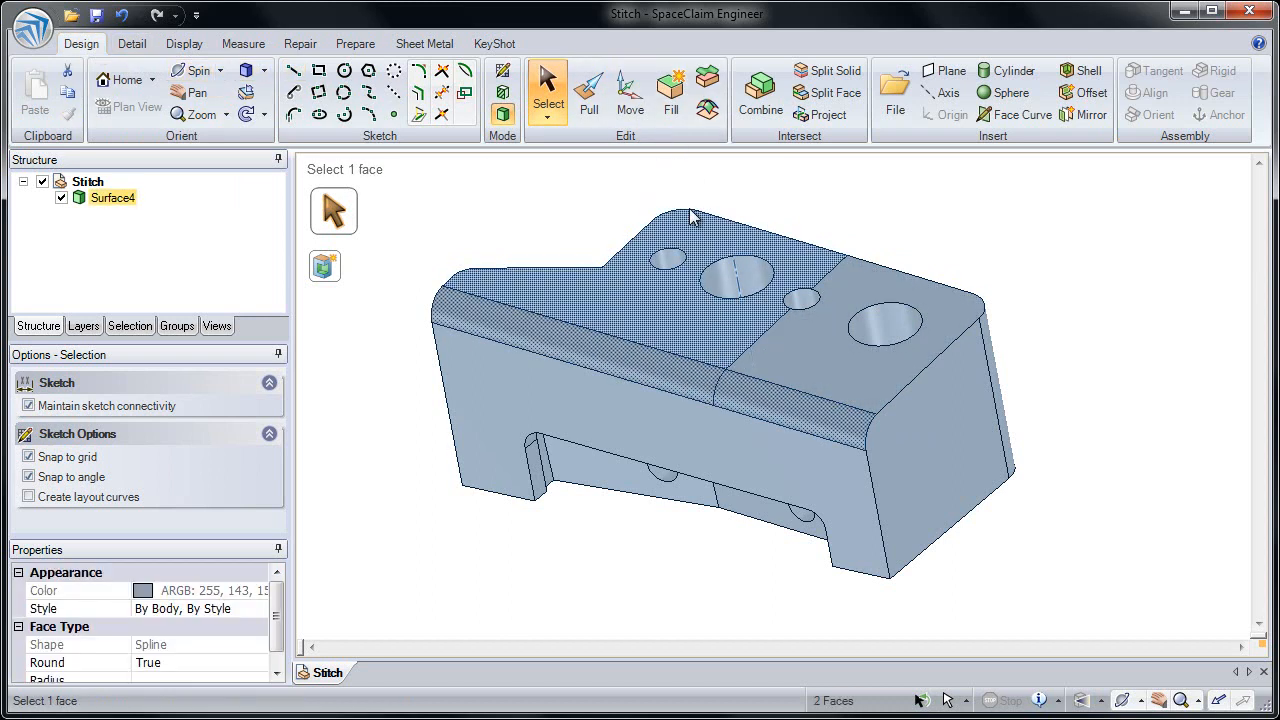
click(671, 110)
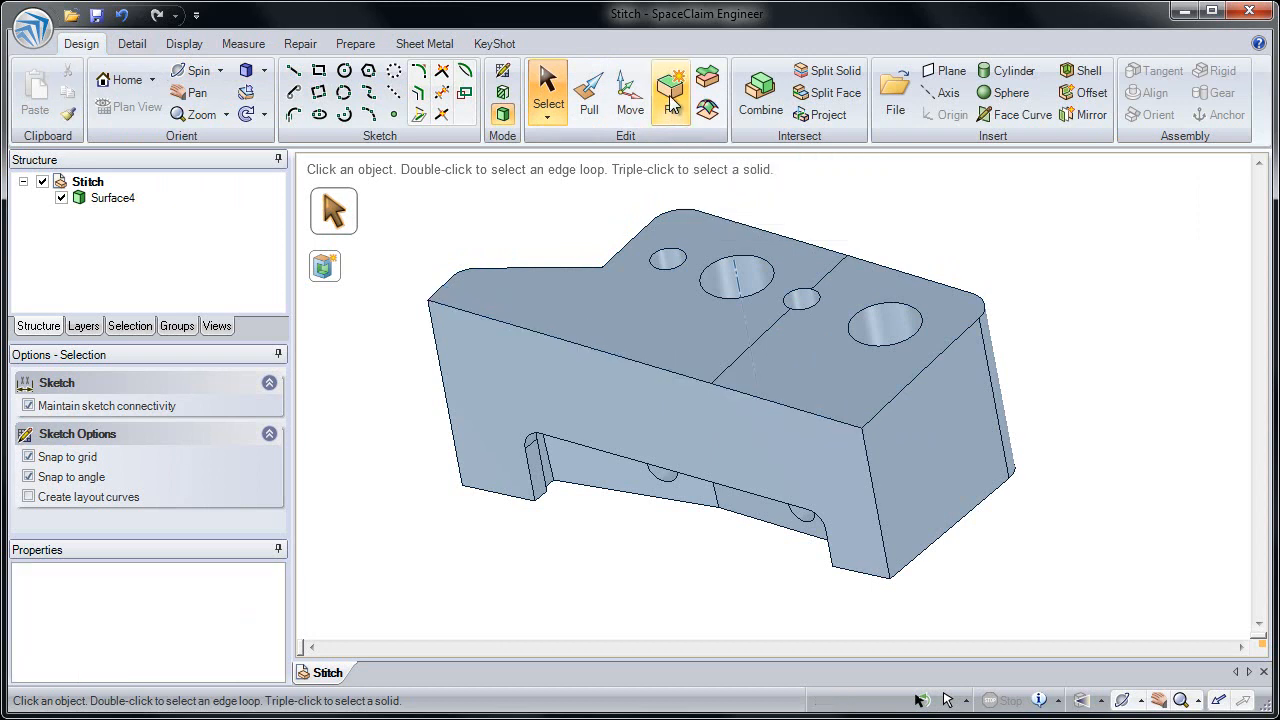
Create a plane through three vertices of the top: the front corner, the inner notch corner and the dividing line's rear end.
click(736, 366)
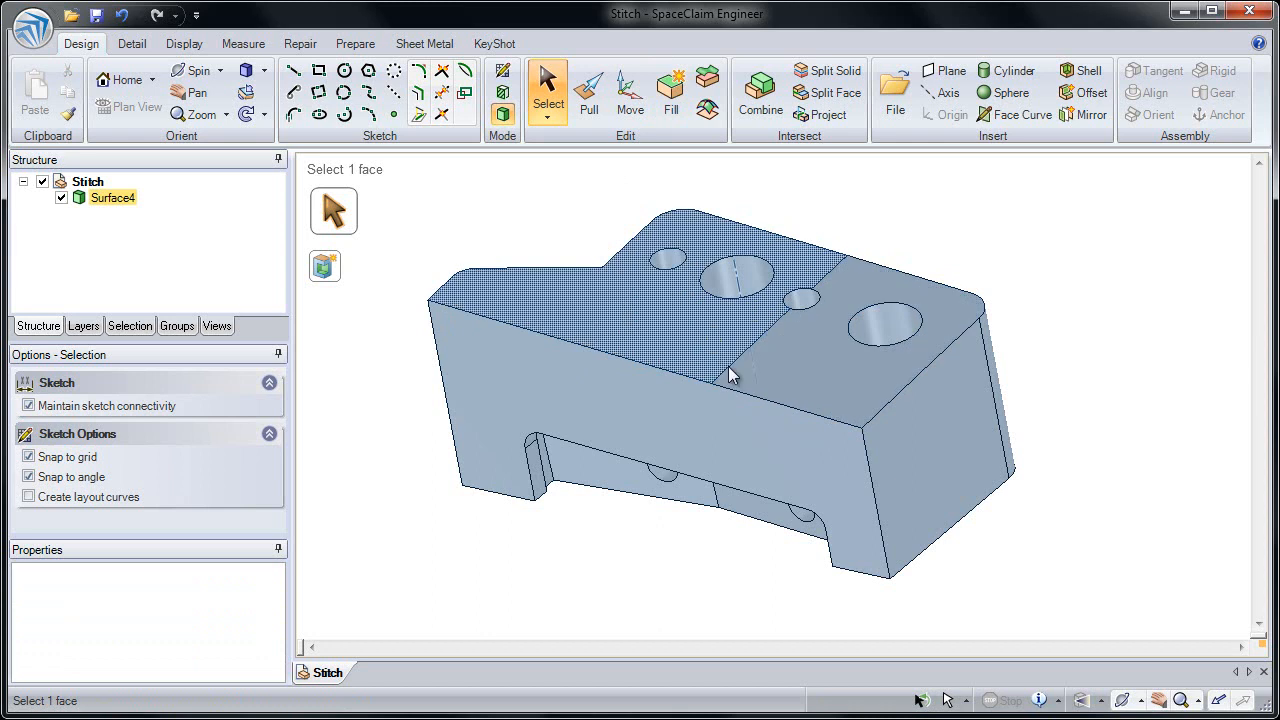
click(863, 428)
ctrl+click(604, 267)
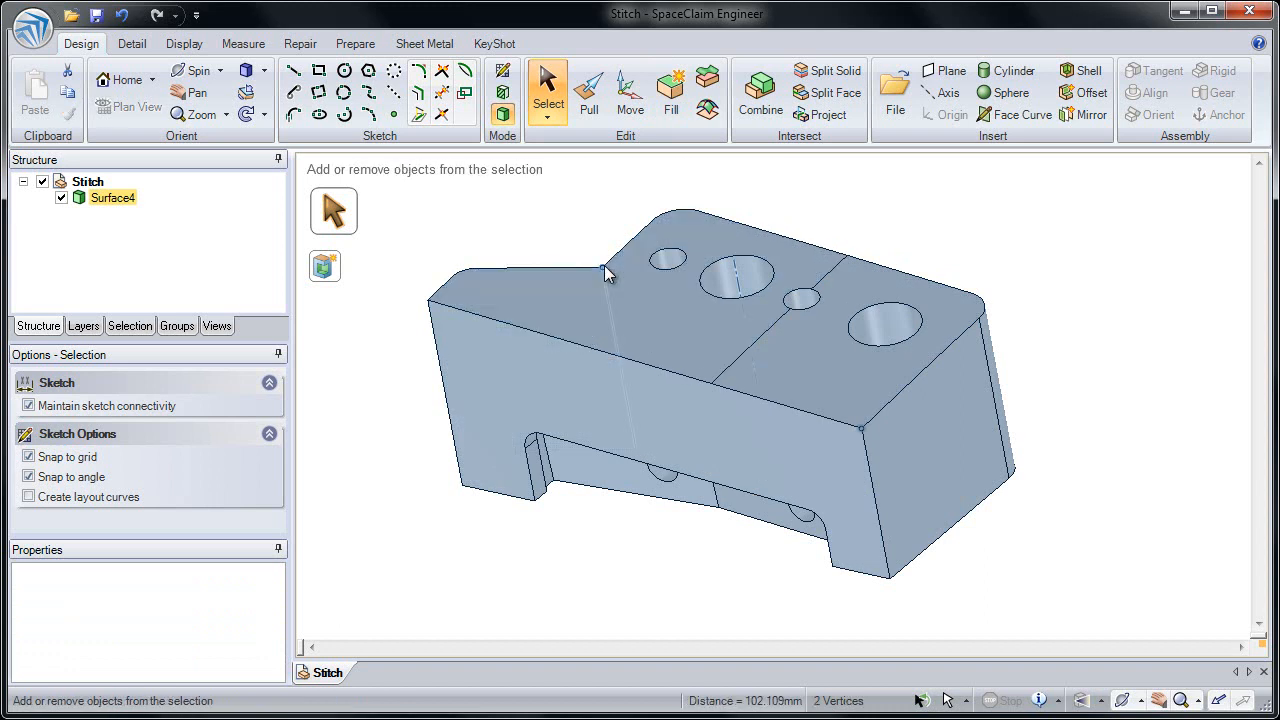
ctrl+click(848, 253)
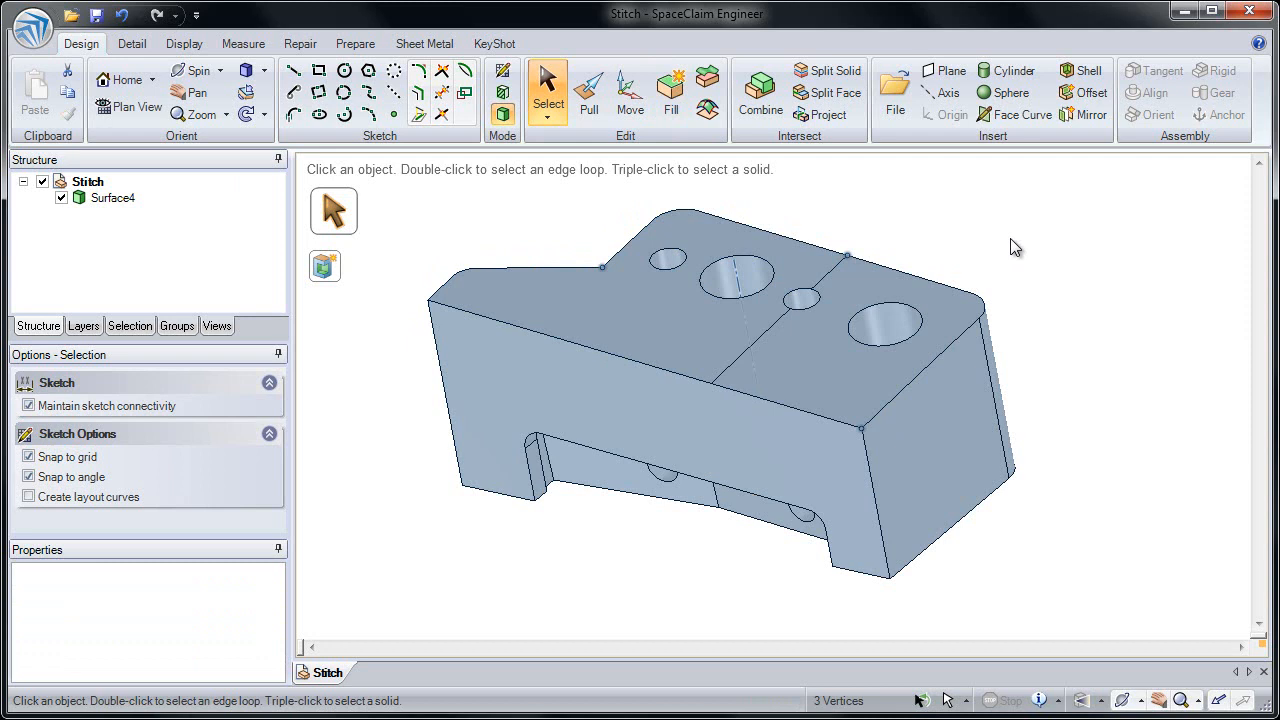
click(944, 72)
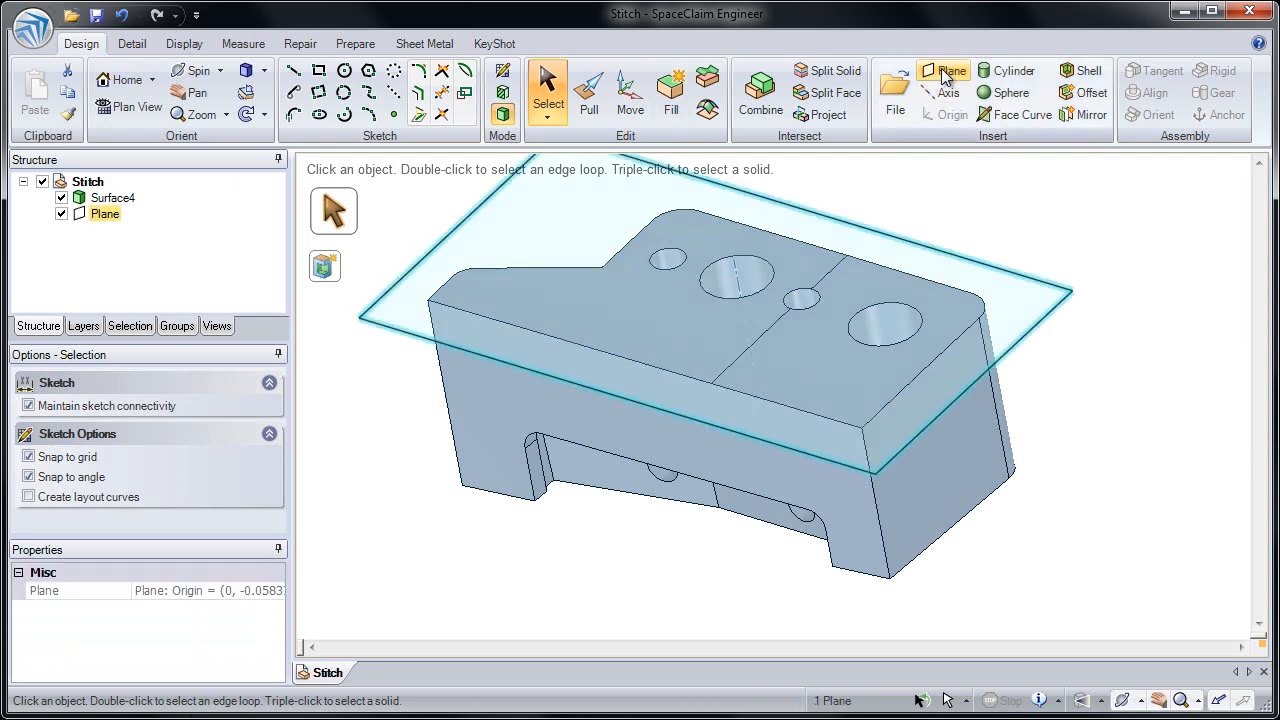
click(1020, 256)
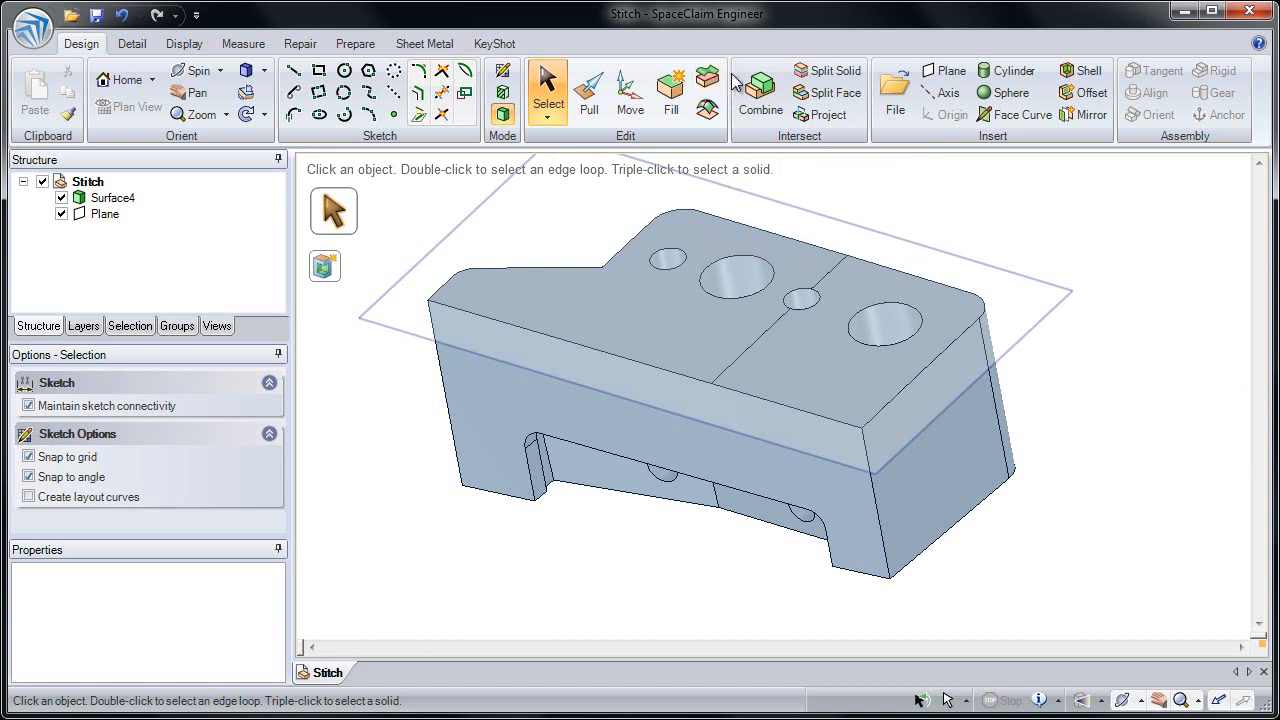
Replace both top faces with the new plane using the Replace tool, and check the resulting top face's type.
click(763, 350)
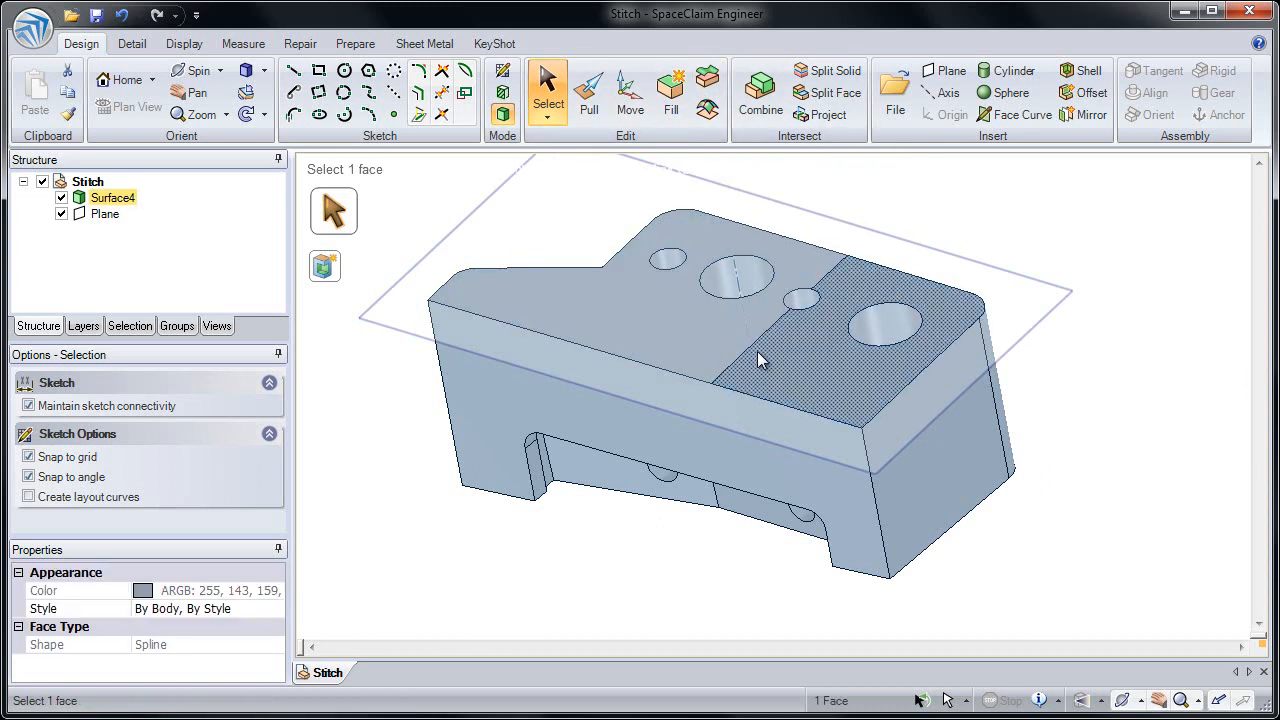
ctrl+click(739, 328)
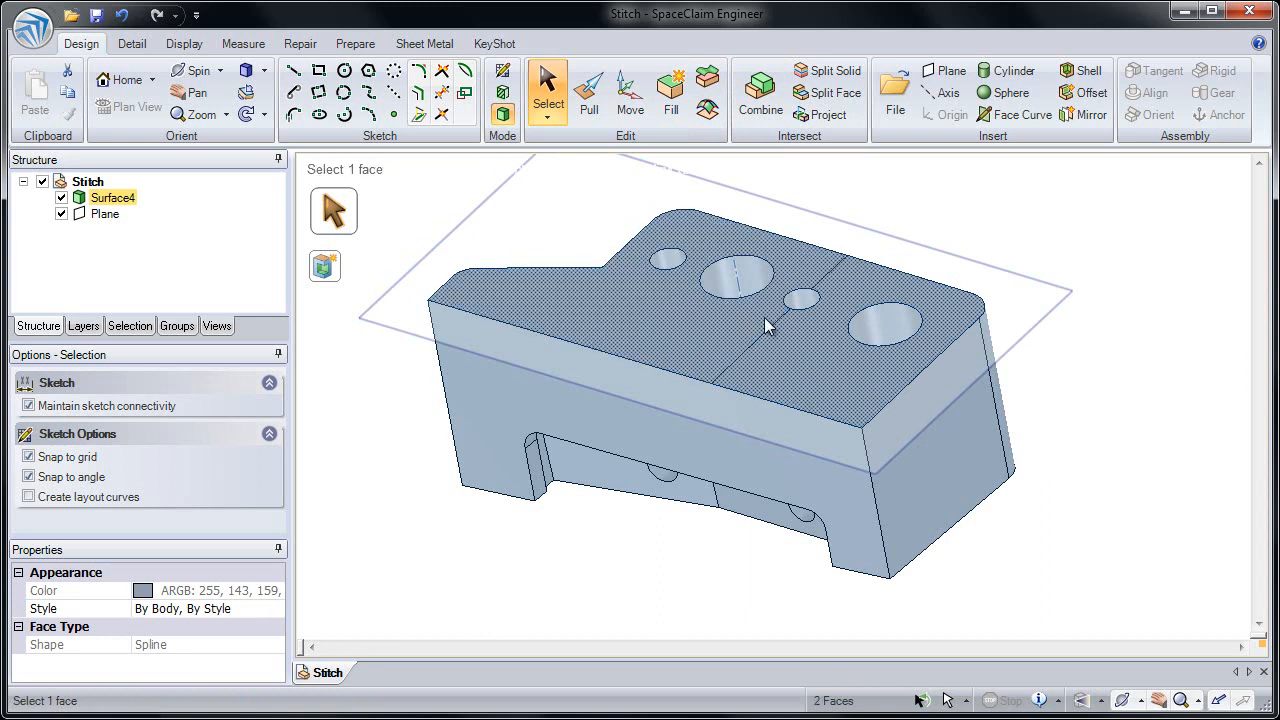
click(708, 80)
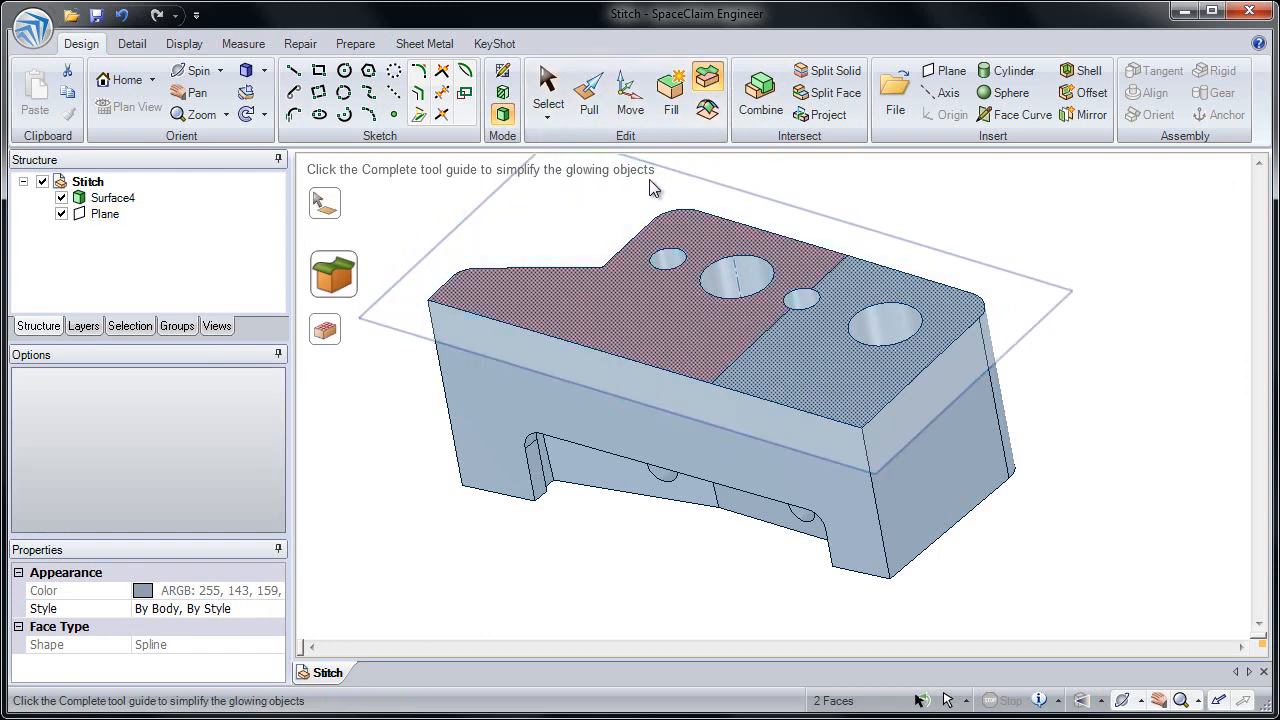
click(712, 179)
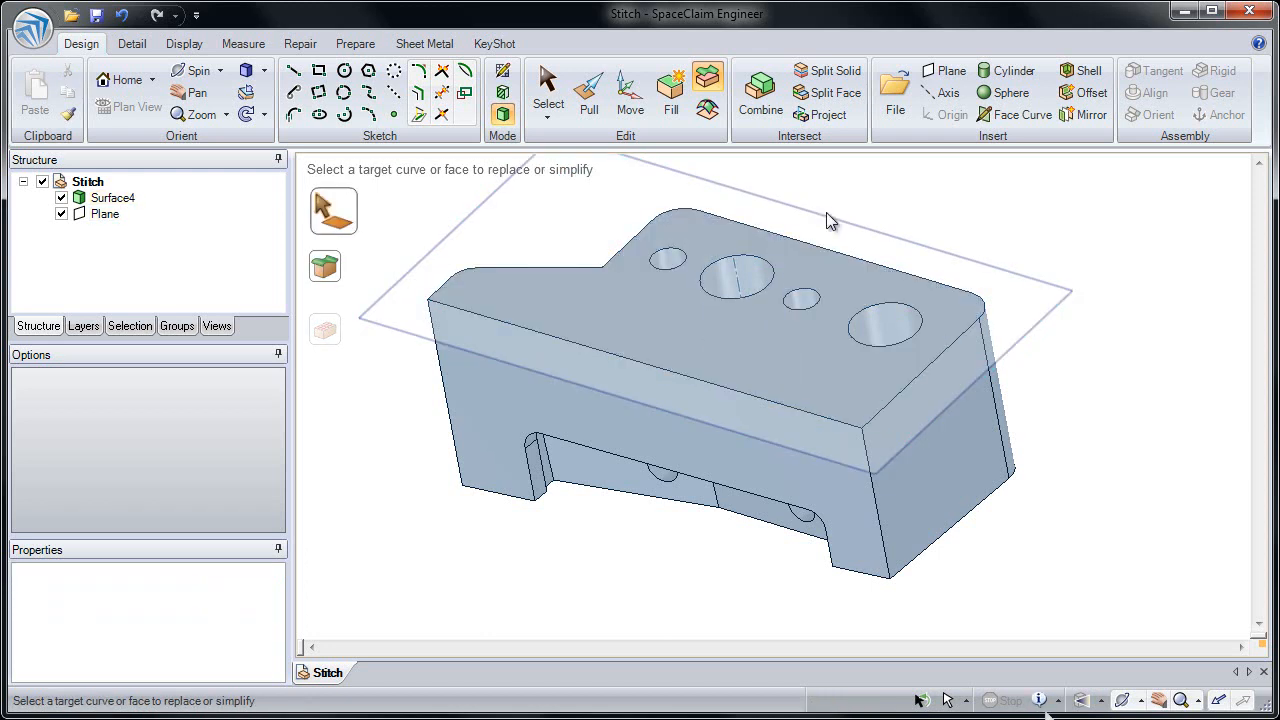
key(Escape)
click(738, 332)
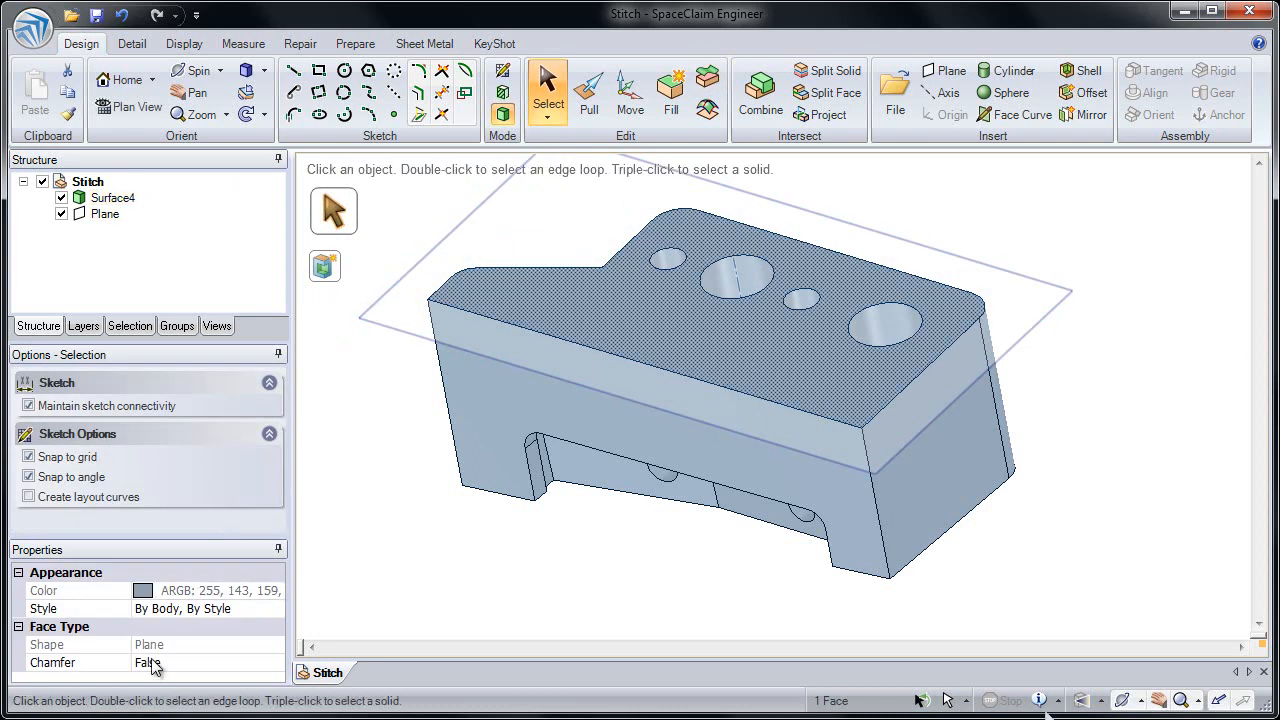
click(346, 508)
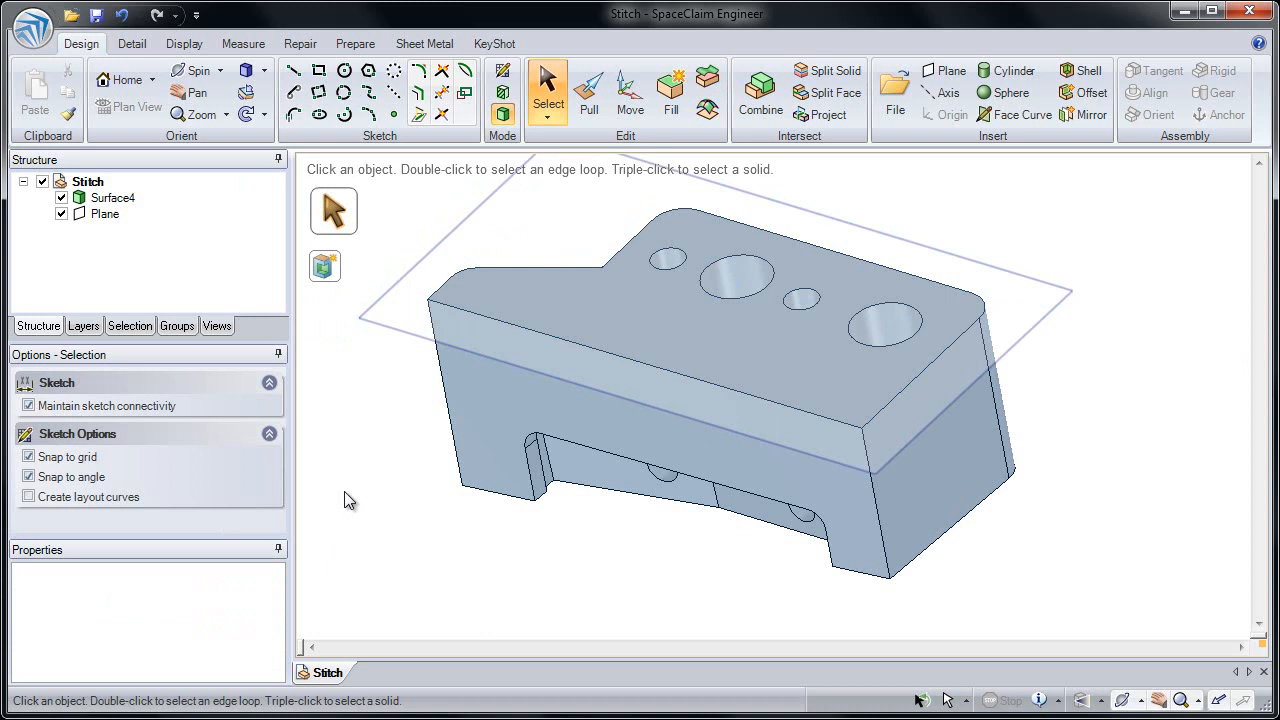
Hide the plane, and examine the sharp edge between the top face and the front face.
click(61, 214)
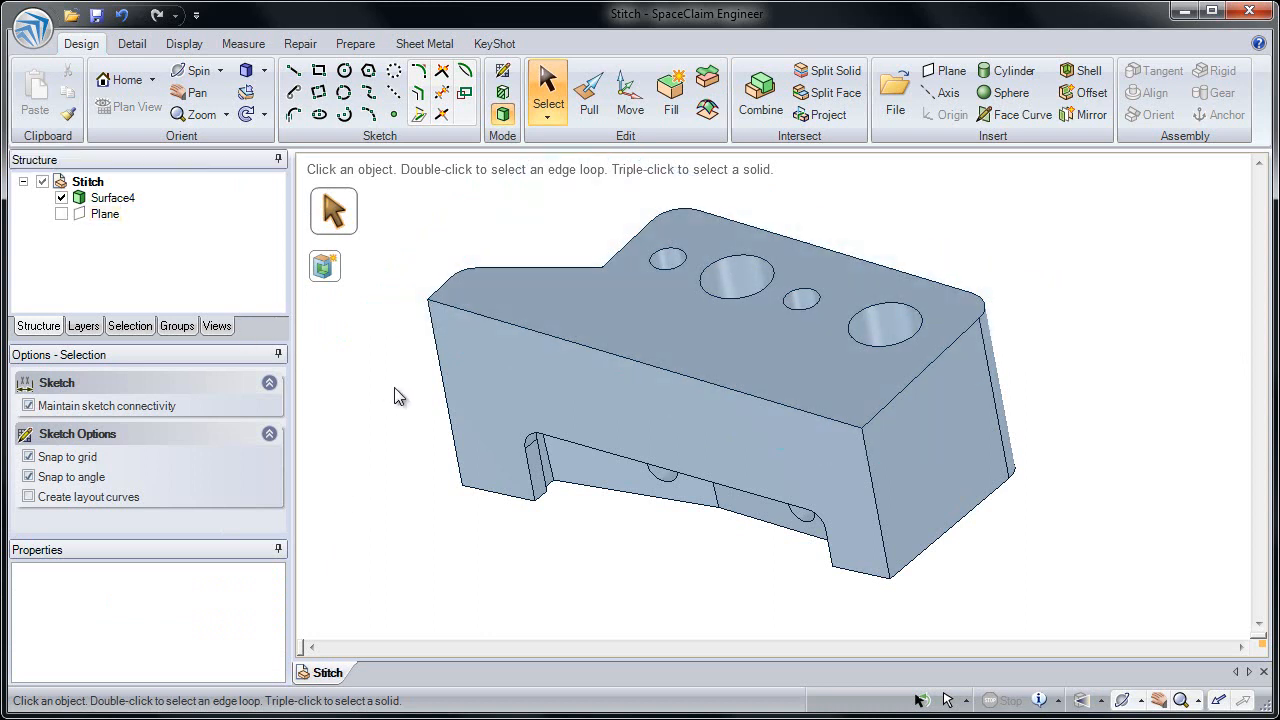
click(438, 360)
click(507, 322)
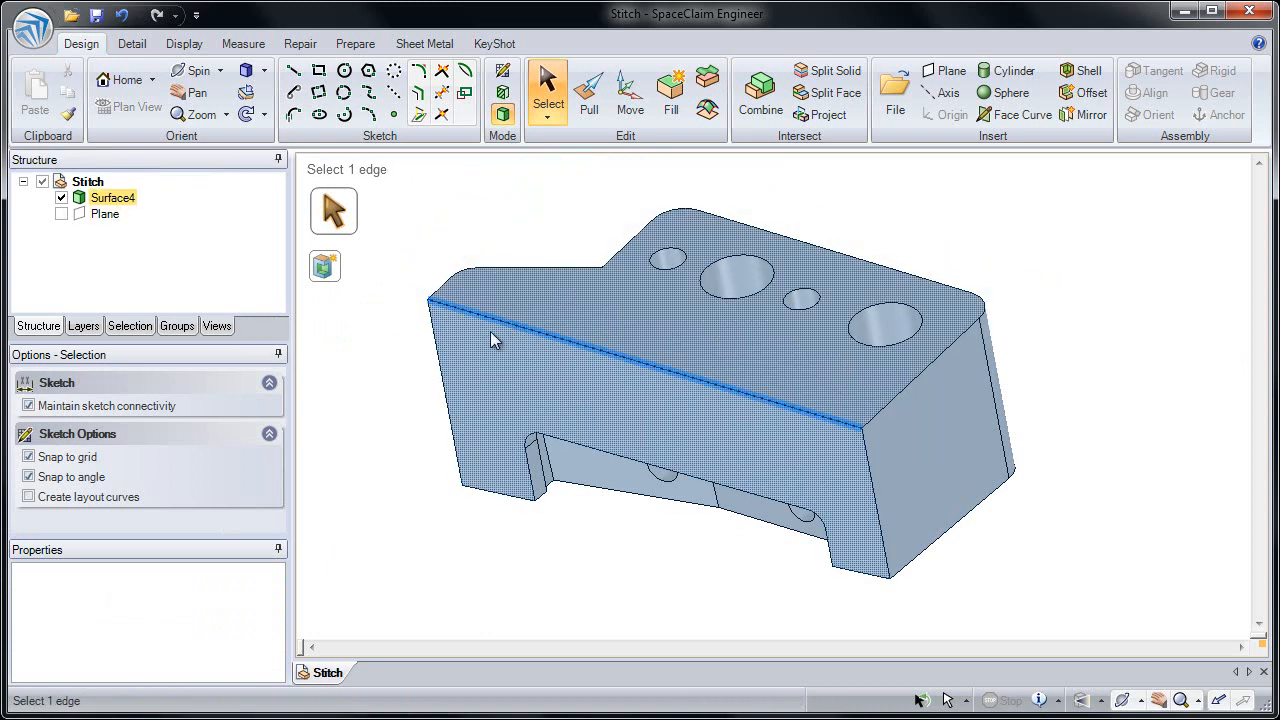
click(391, 360)
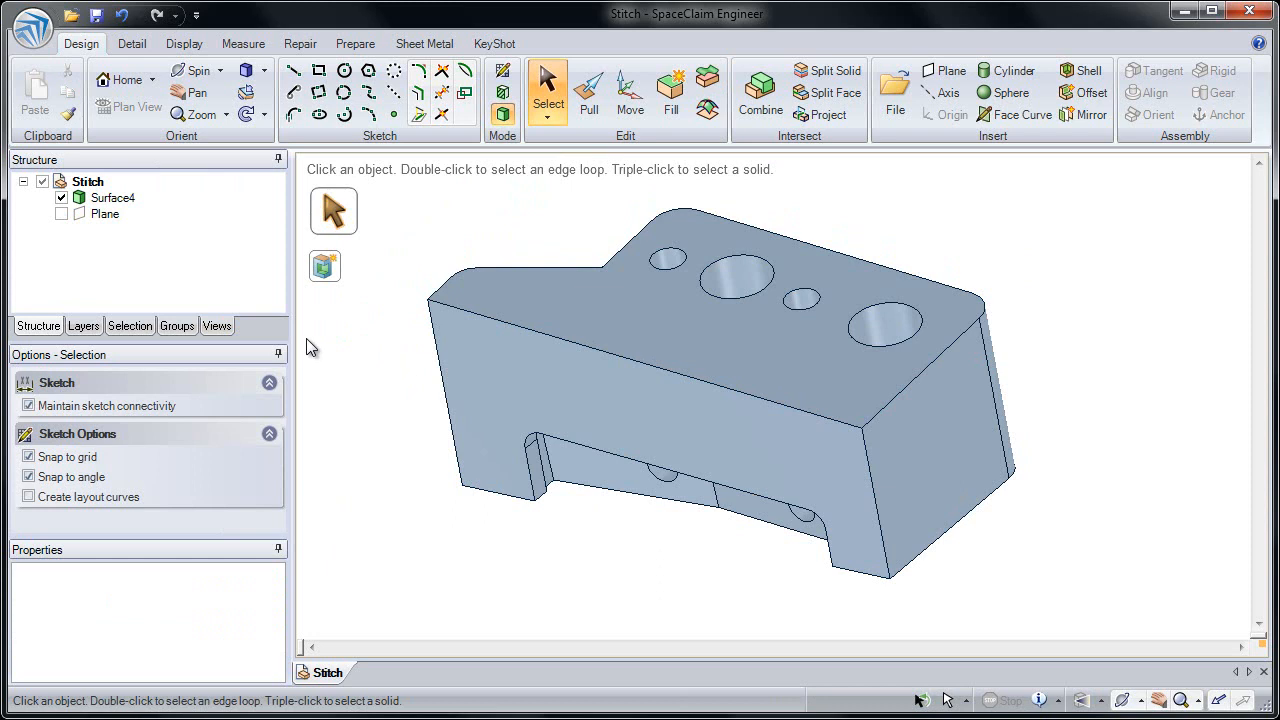
Reattach the filled round stored as Round Group1 to the front top edge.
click(194, 328)
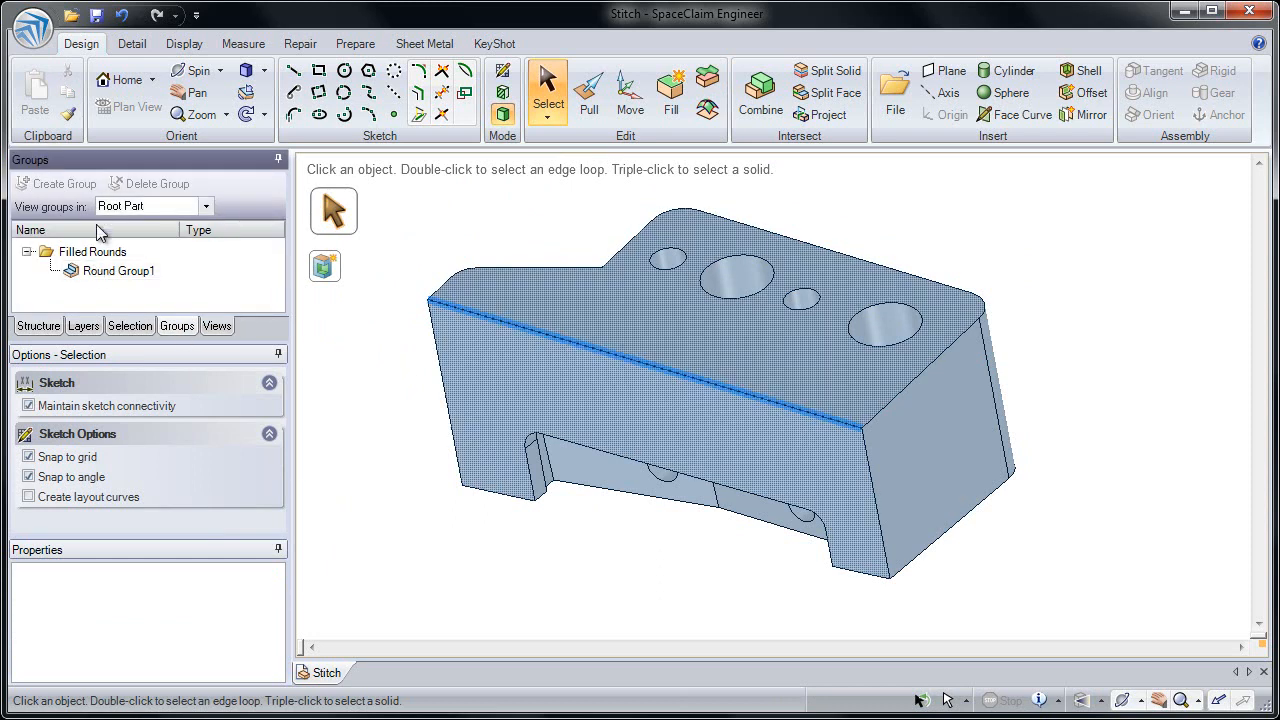
click(101, 273)
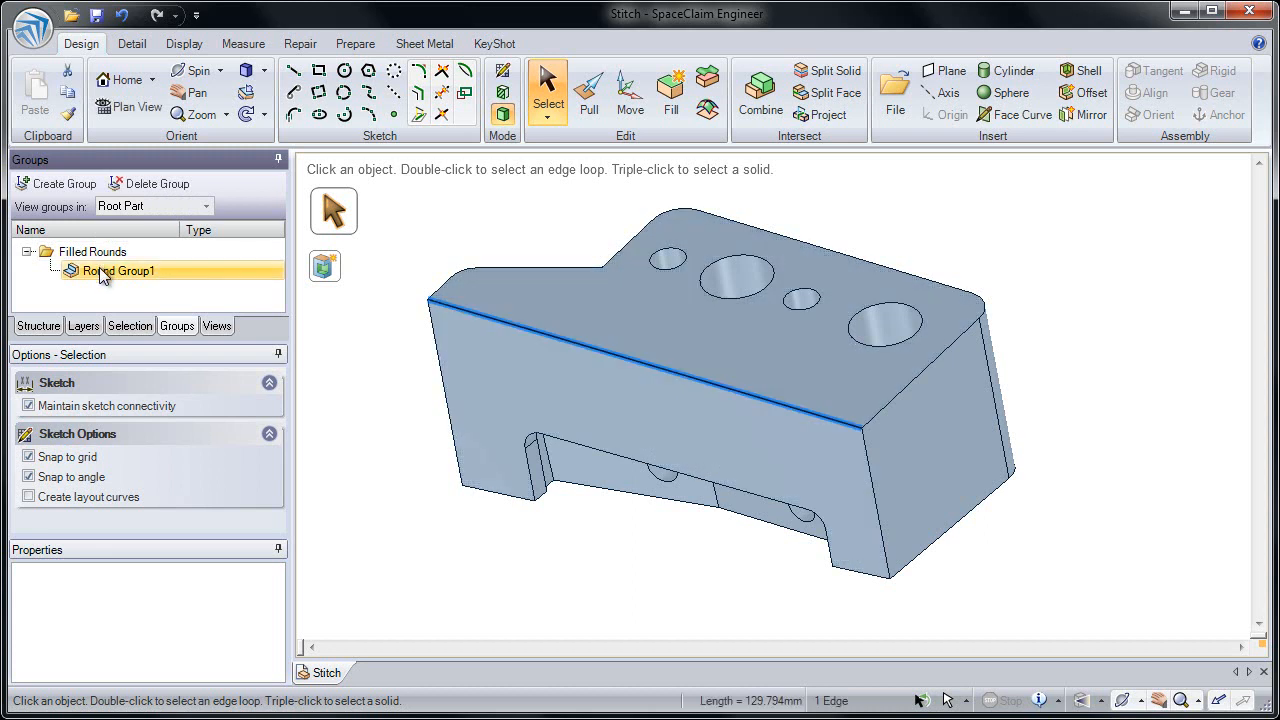
right_click(103, 274)
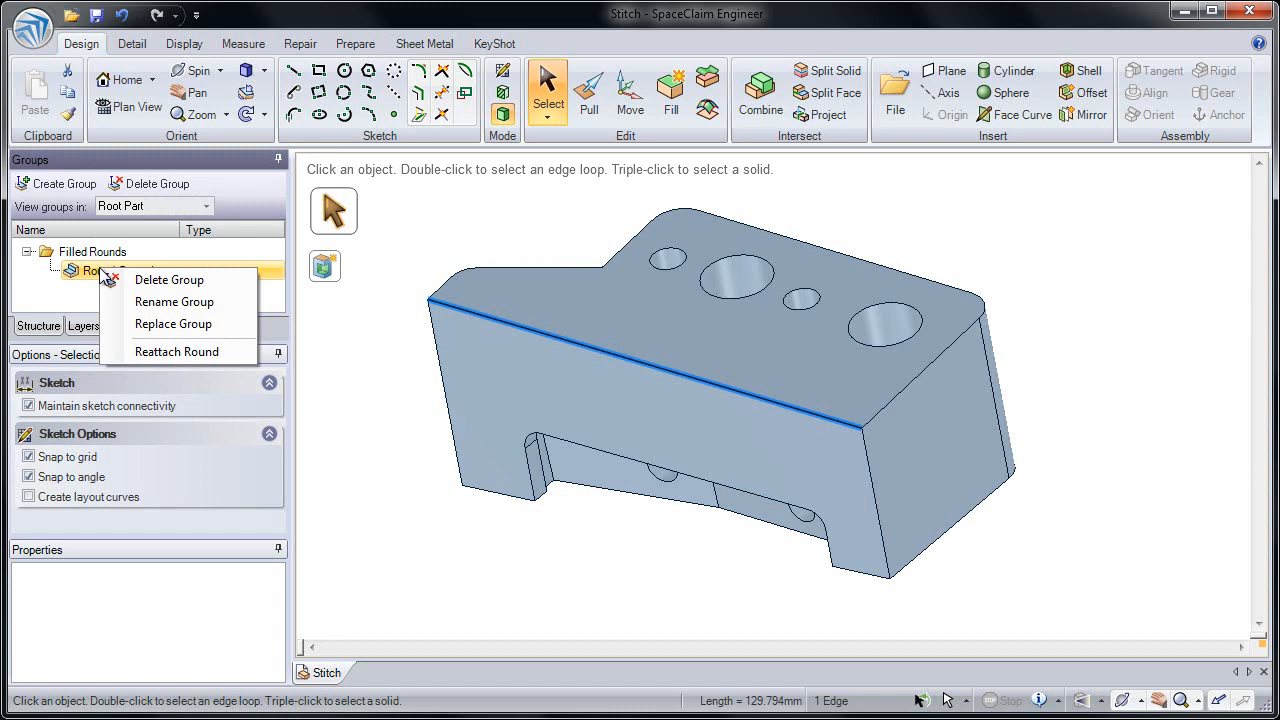
click(151, 354)
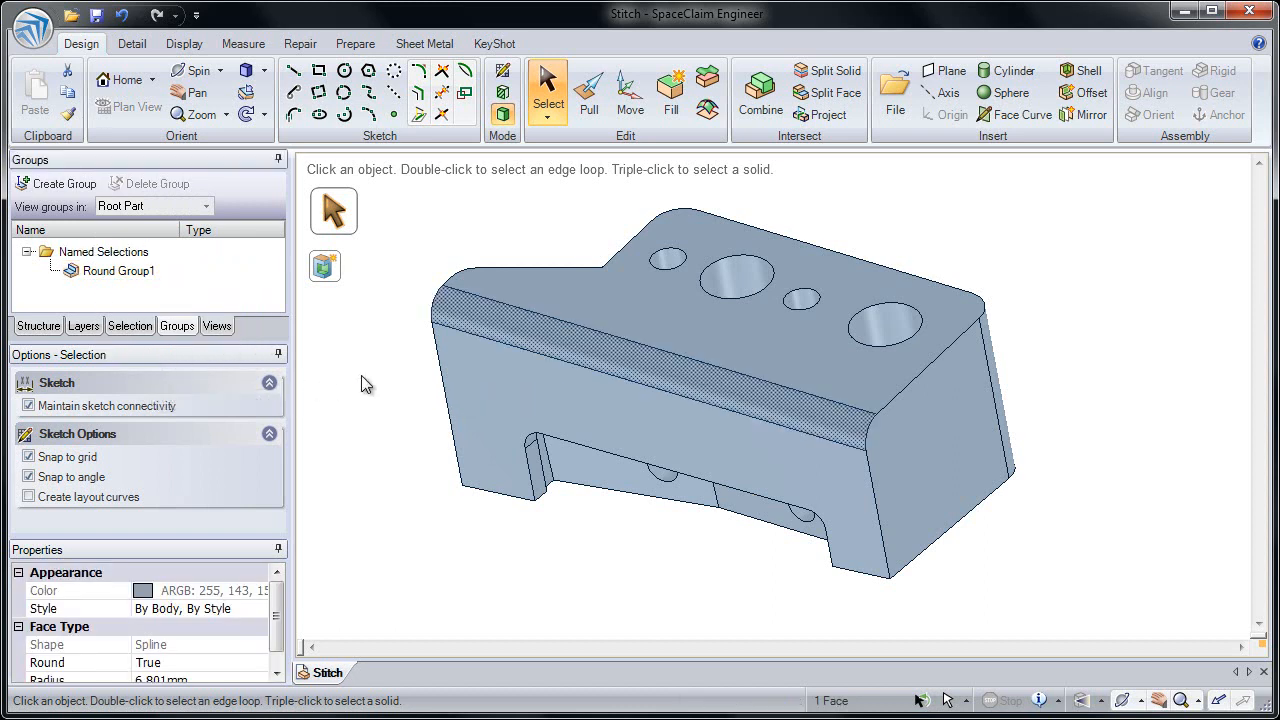
Inspect the rounded face along the front top edge, return the model to the home view and show the structure tree.
click(408, 356)
click(510, 315)
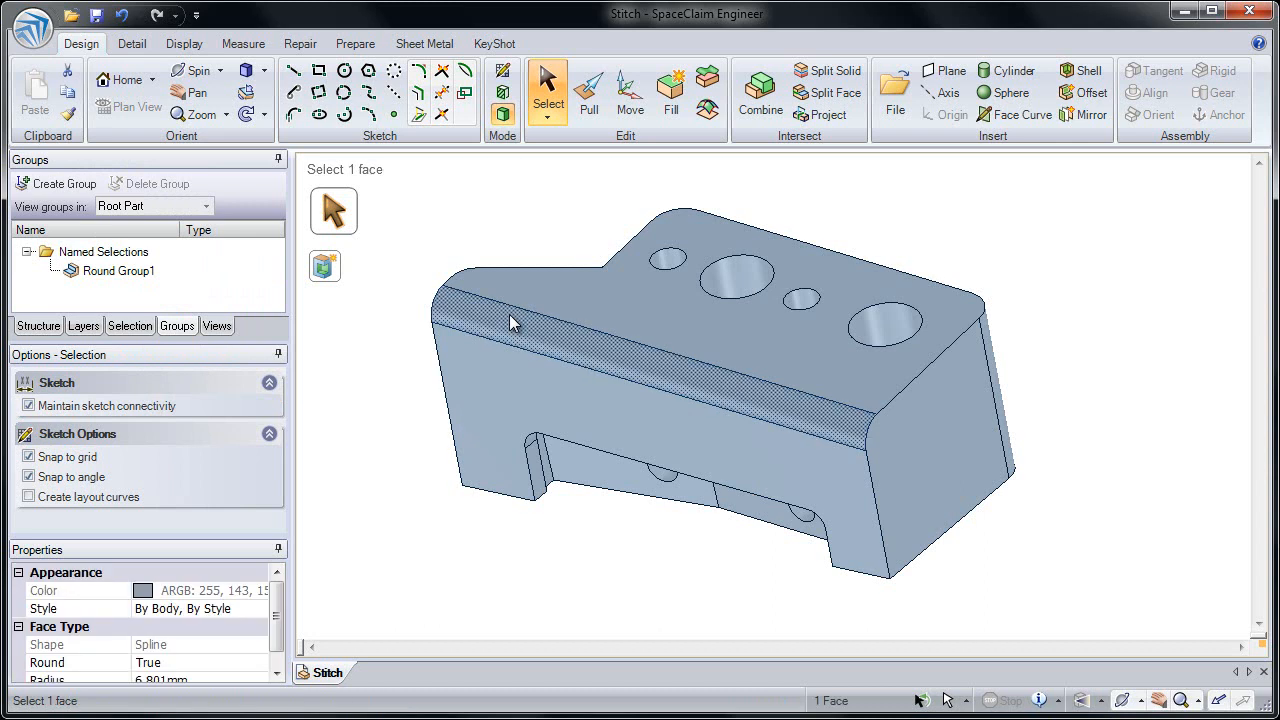
click(371, 346)
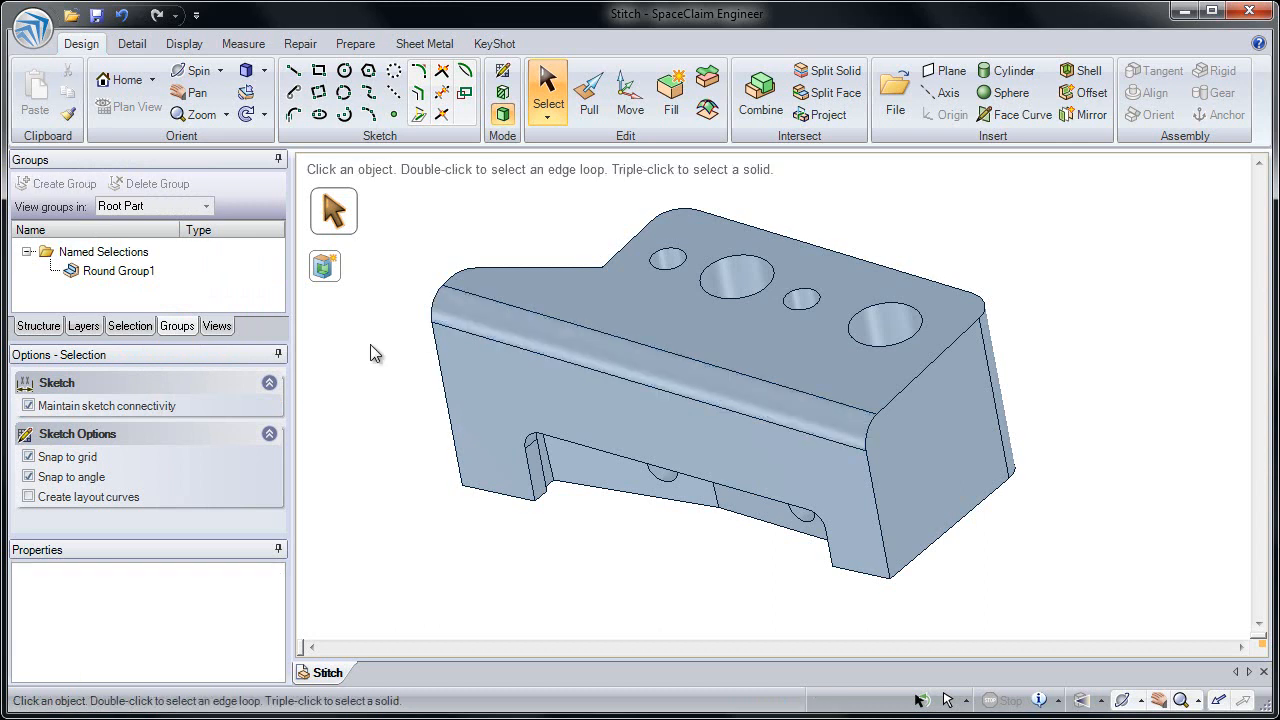
key(h)
click(38, 325)
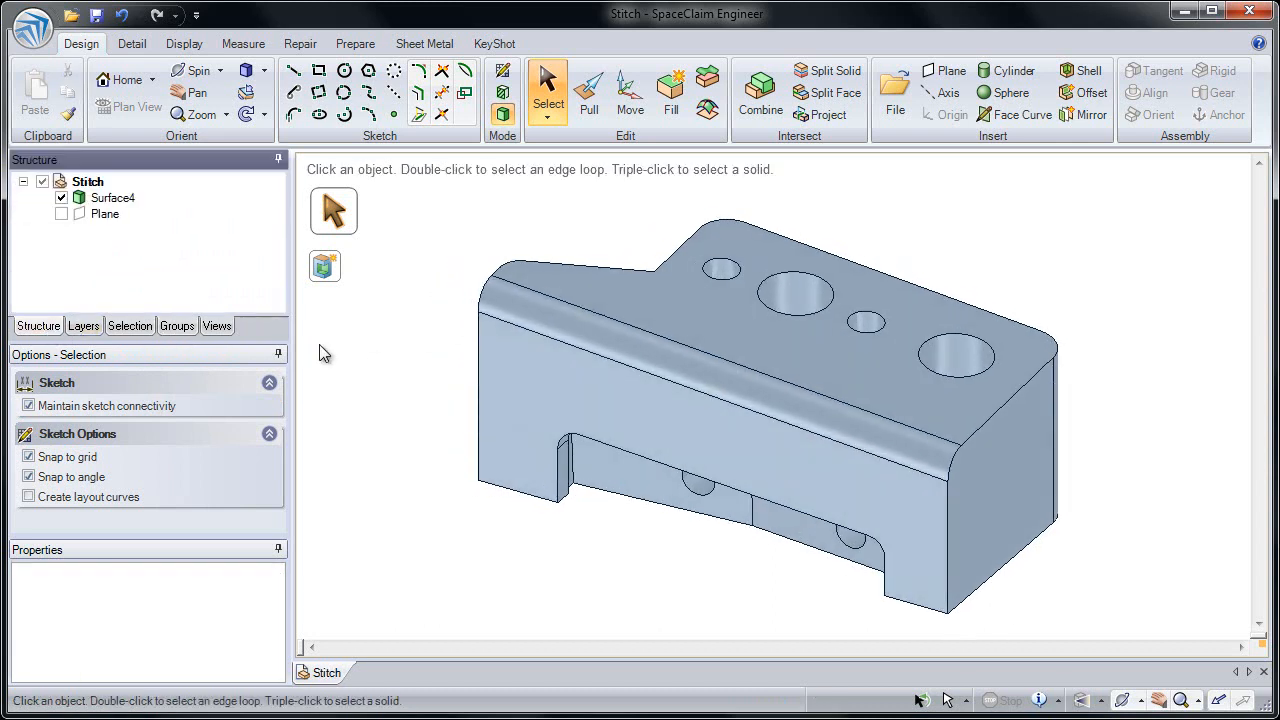